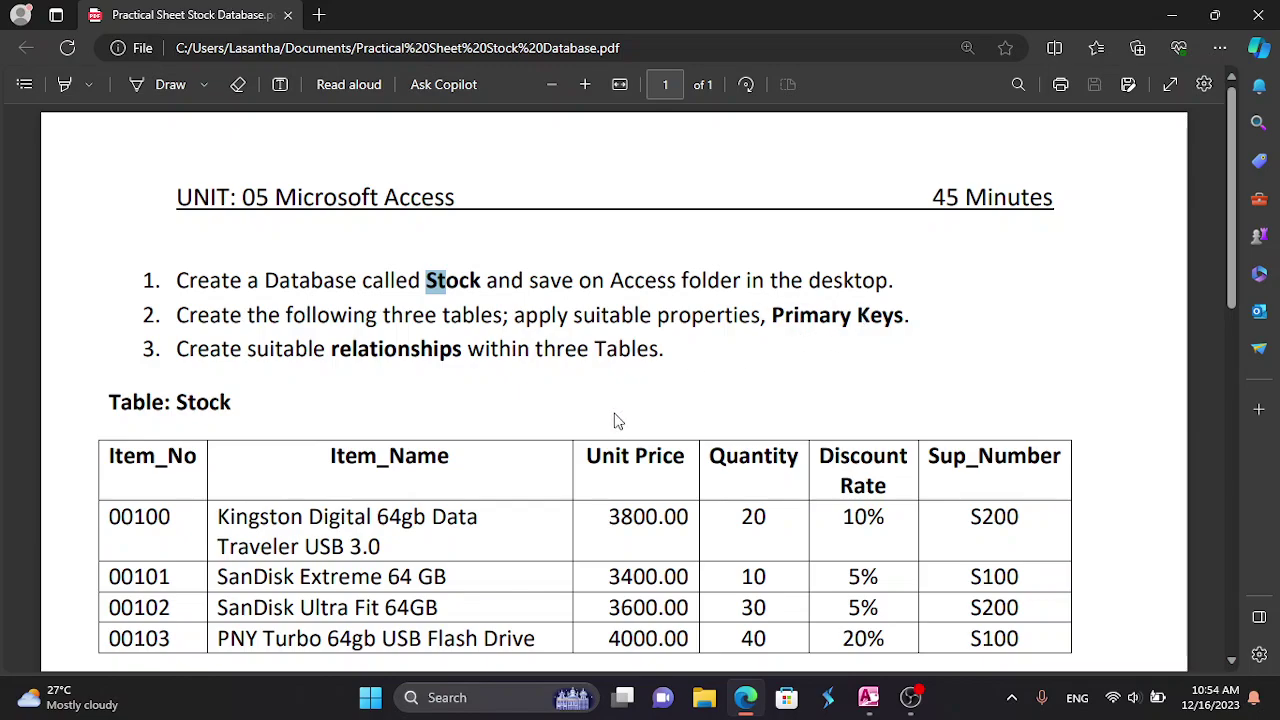
- Read through the practical sheet's tasks and the layouts of the Stock, Sales and Supplier tables
scroll(612, 421, down, 2)
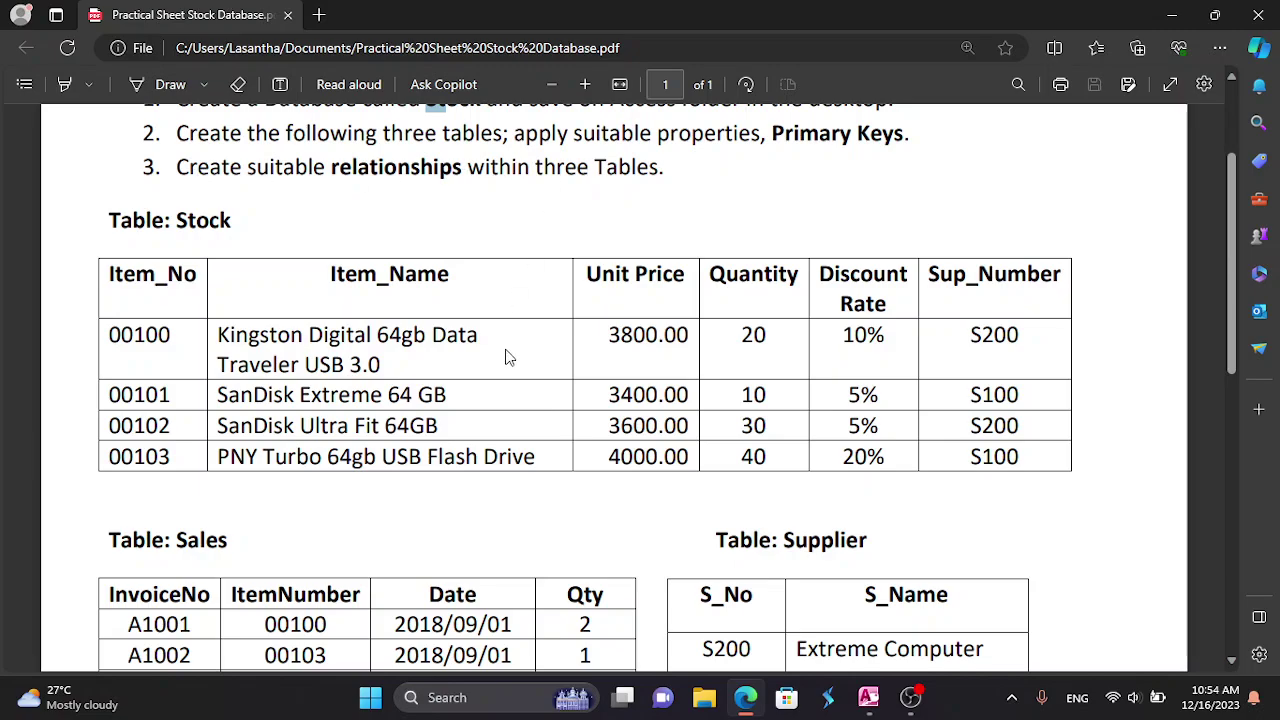
scroll(312, 330, down, 3)
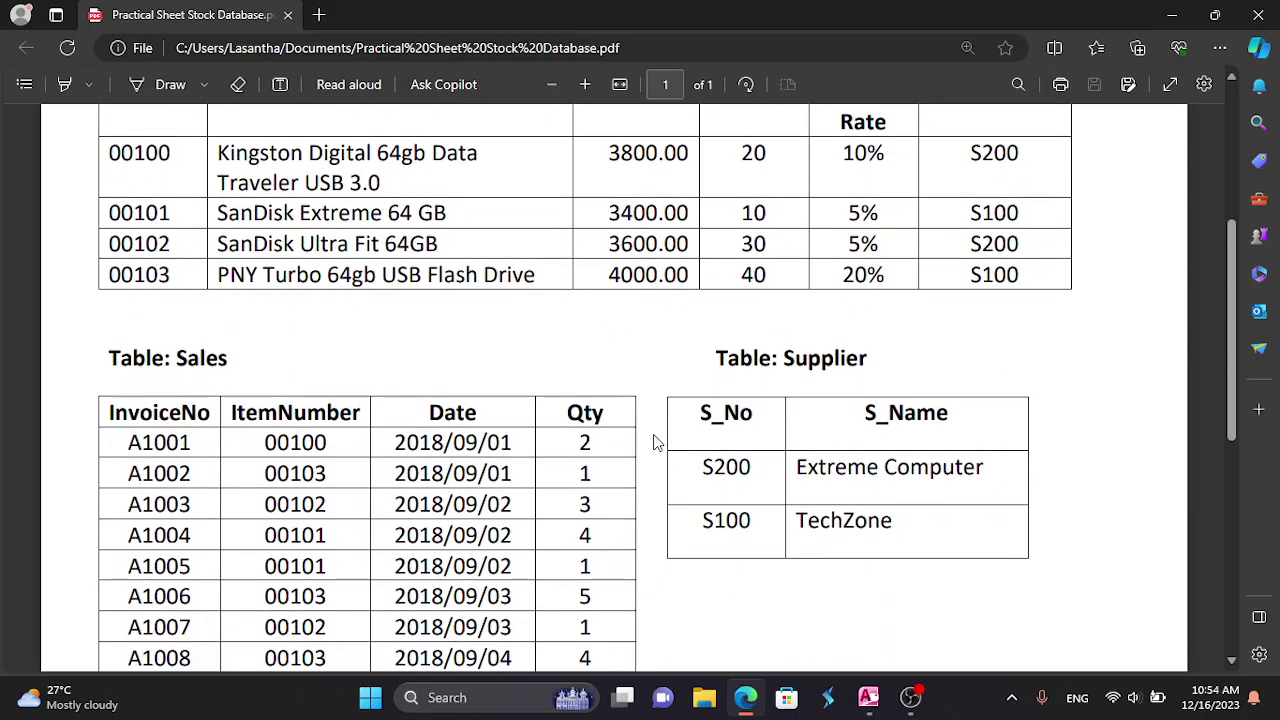
scroll(680, 440, down, 7)
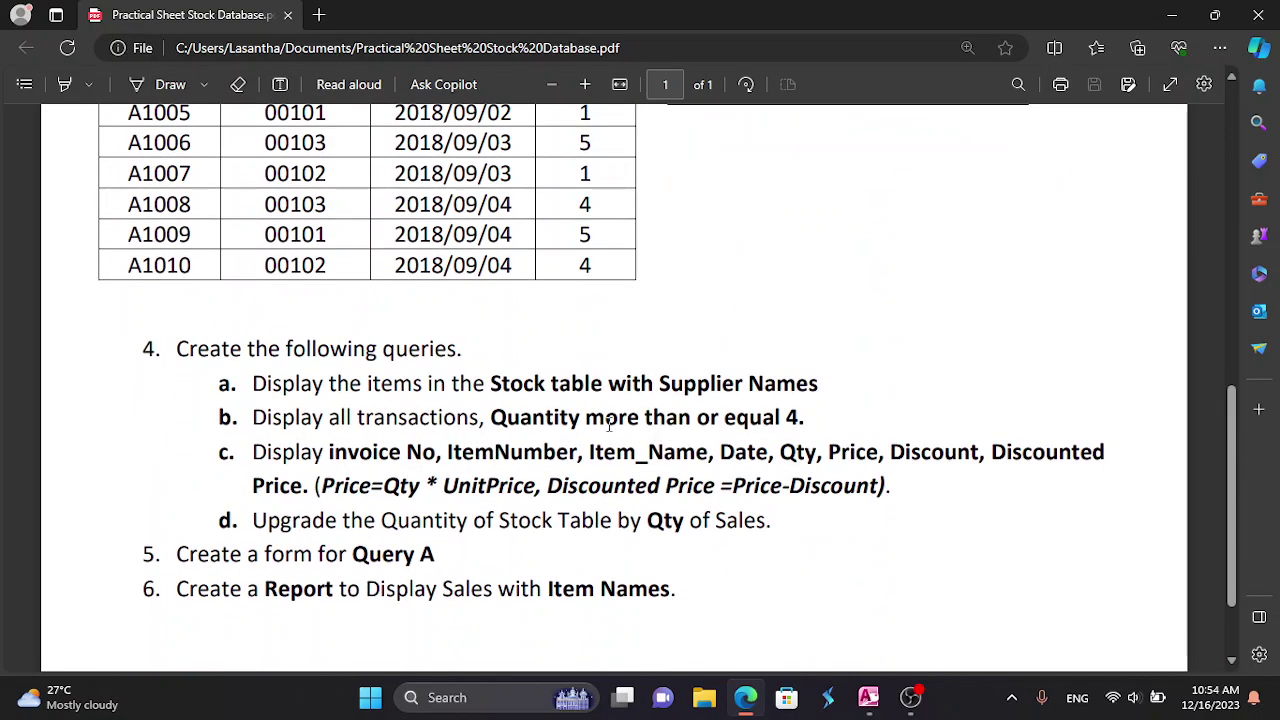
scroll(669, 428, up, 3)
scroll(441, 337, up, 4)
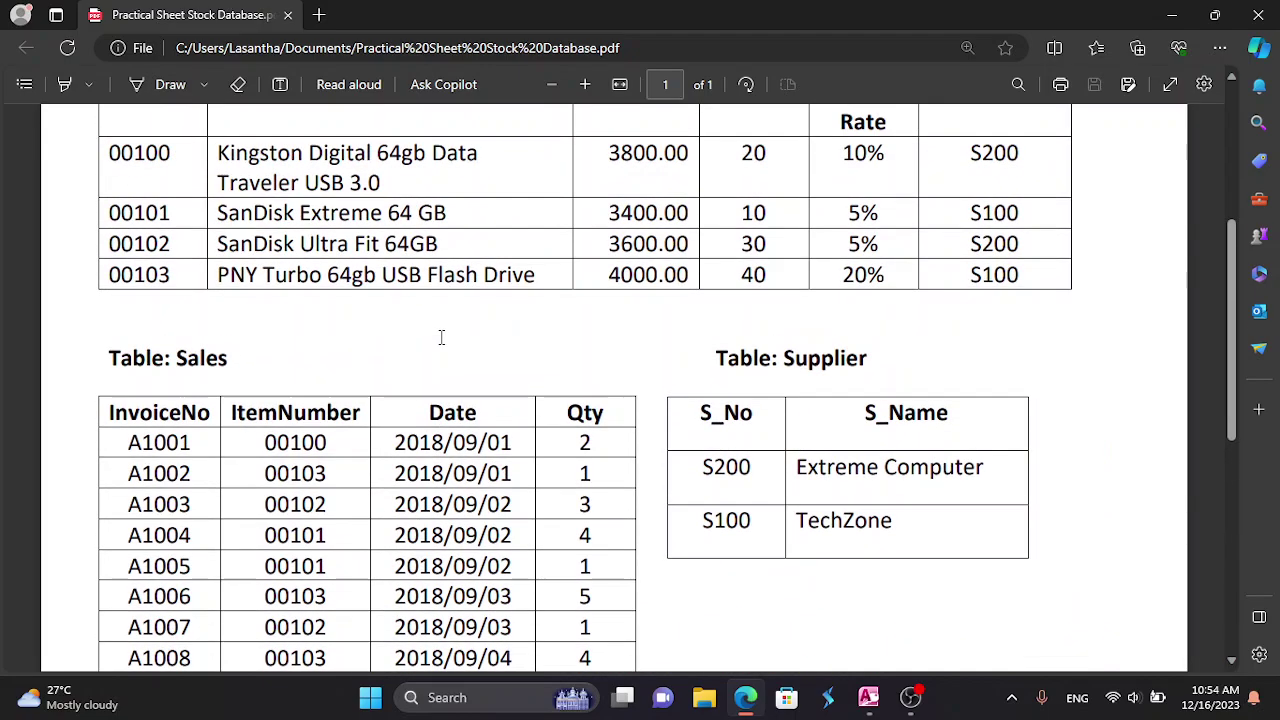
scroll(437, 344, up, 1)
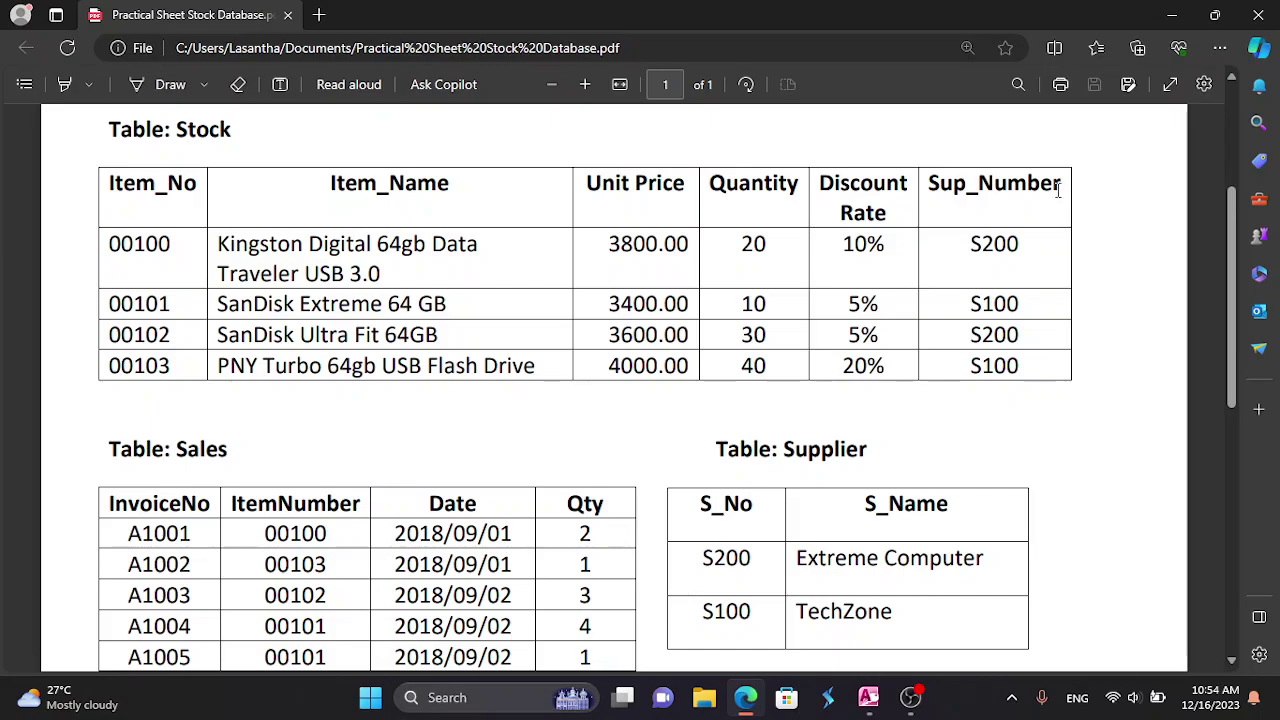
scroll(810, 432, down, 1)
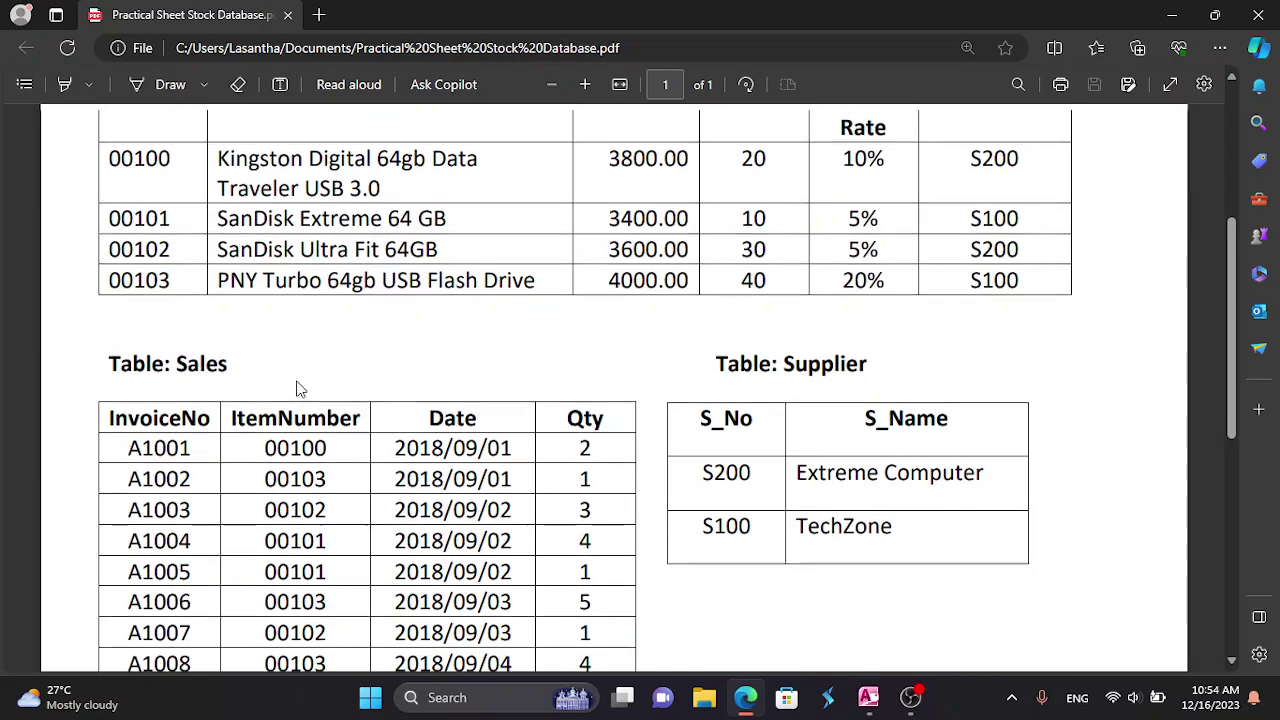
scroll(297, 386, up, 2)
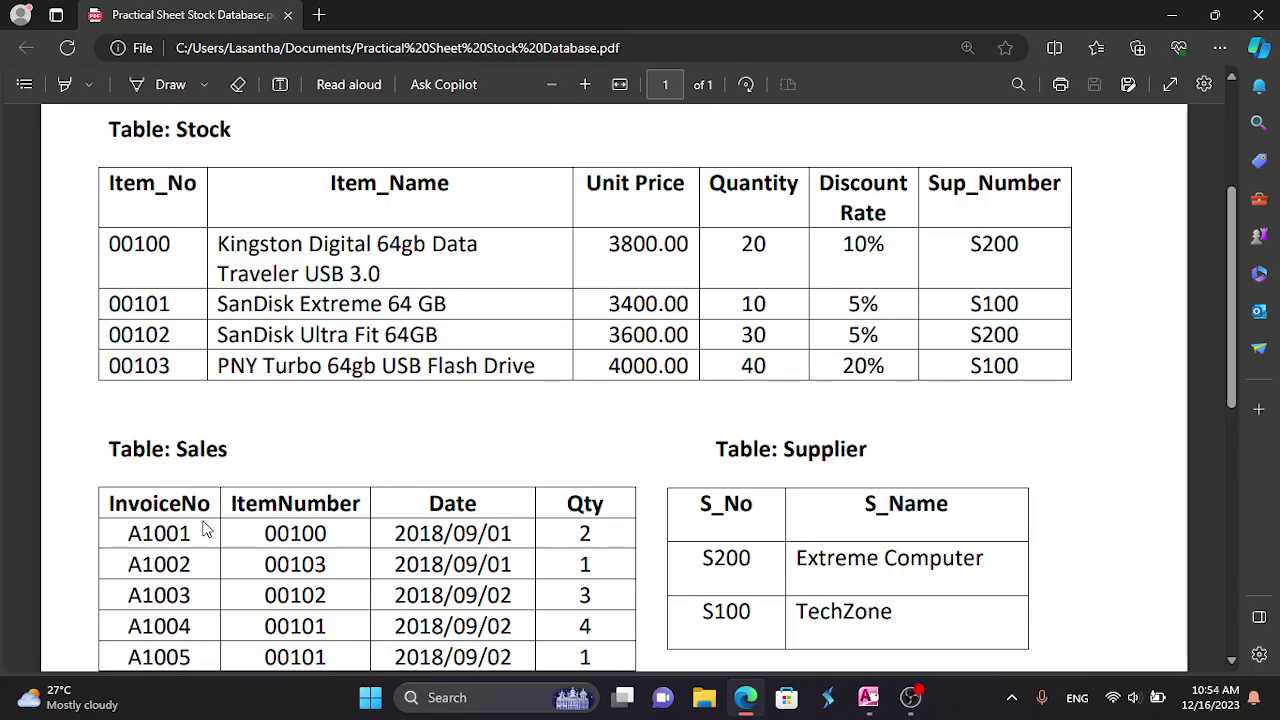
scroll(203, 497, down, 4)
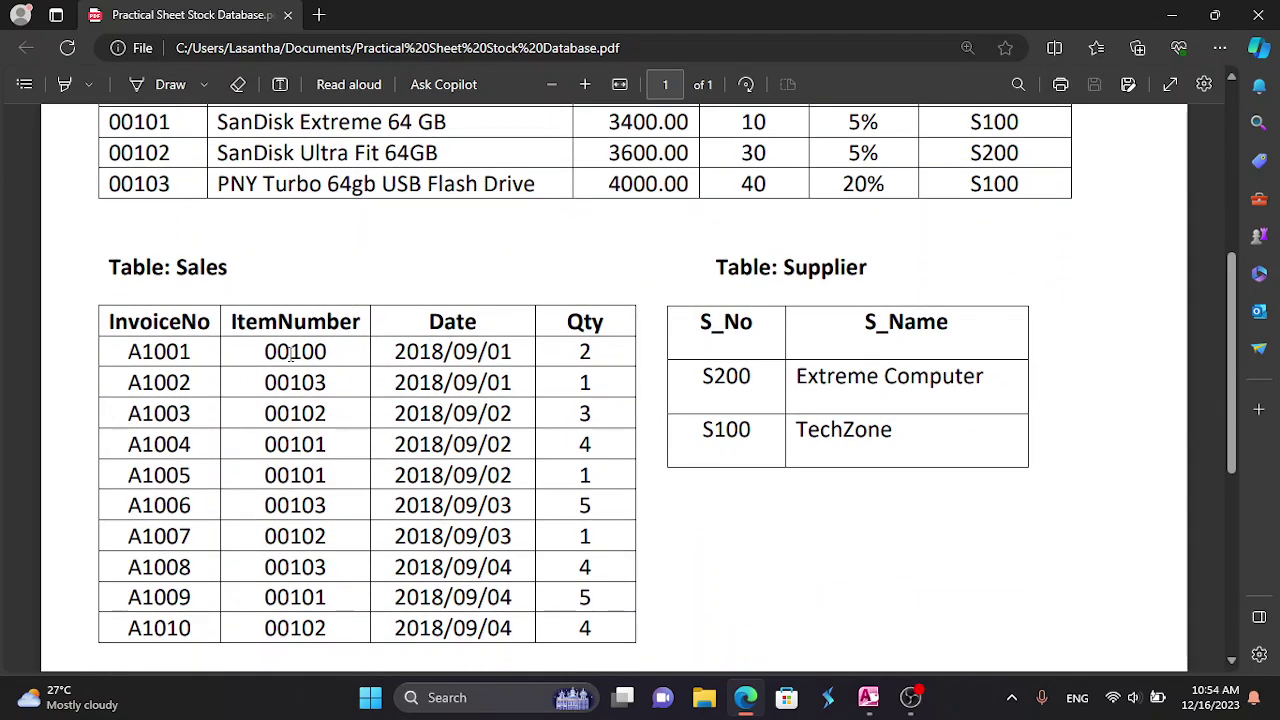
scroll(210, 195, up, 2)
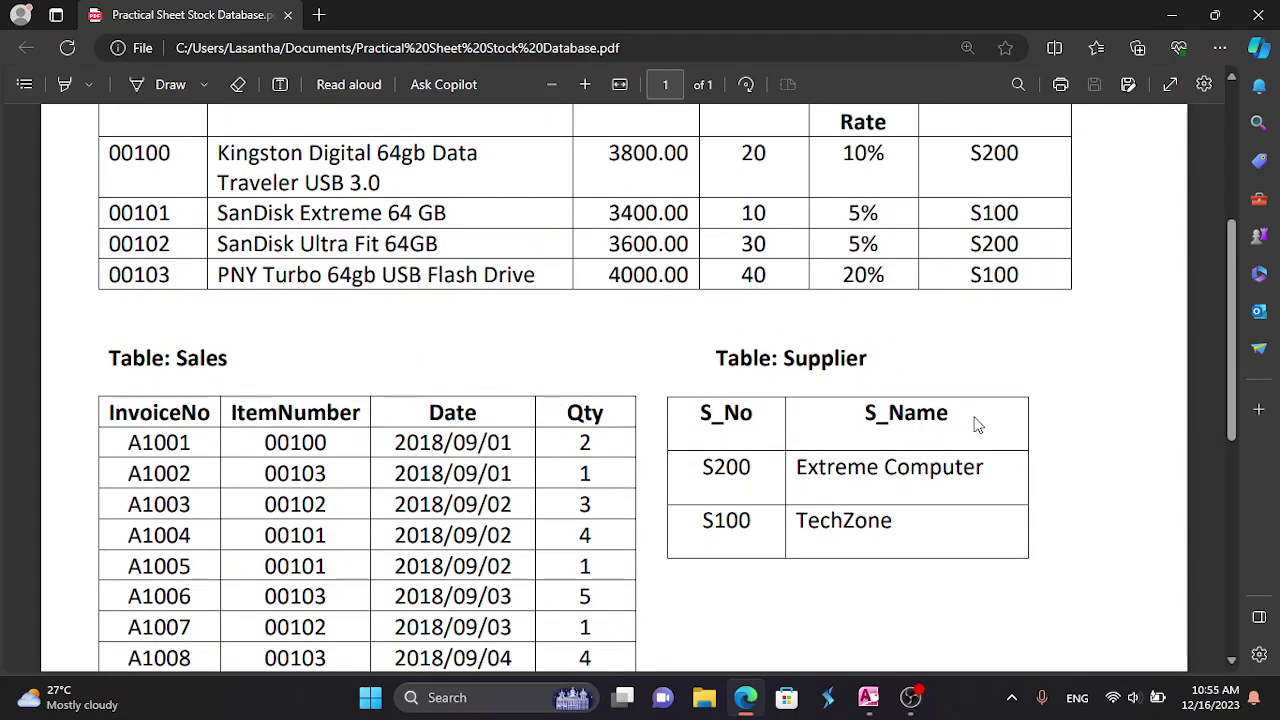
scroll(337, 223, up, 4)
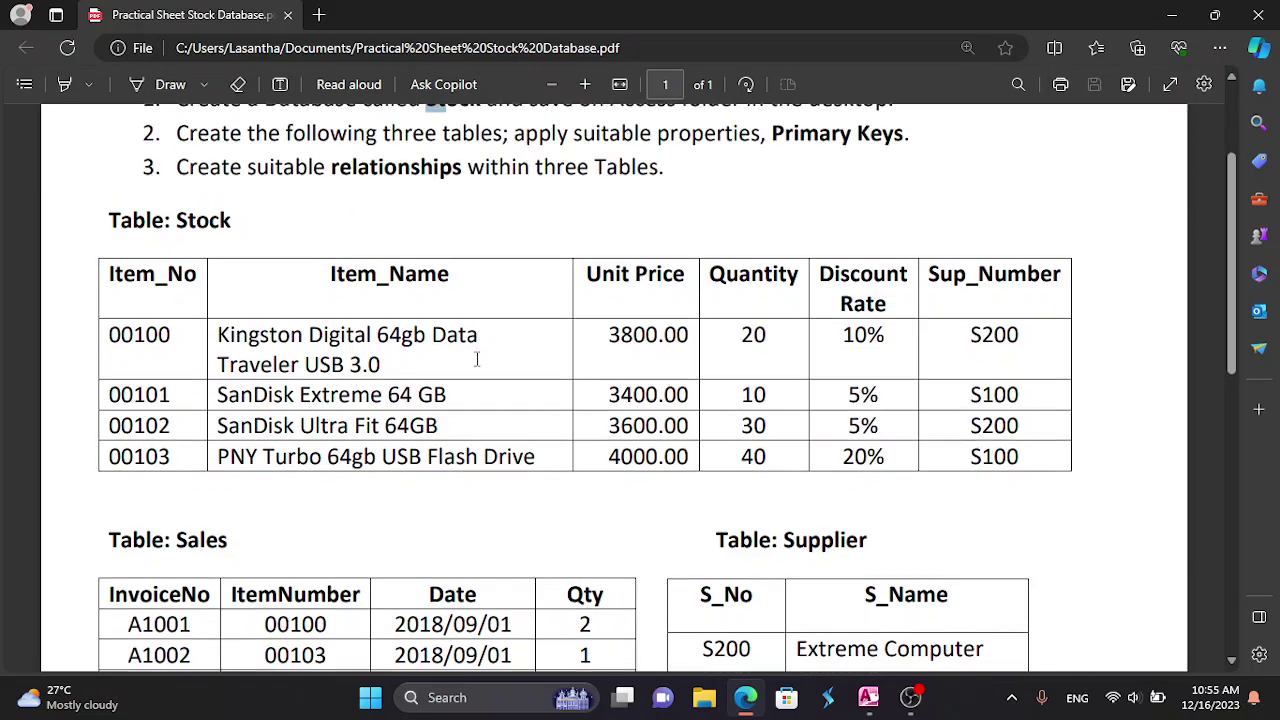
- Compare the item and supplier number columns across the Stock, Sales and Supplier tables to work out keys and relationships
scroll(465, 347, down, 4)
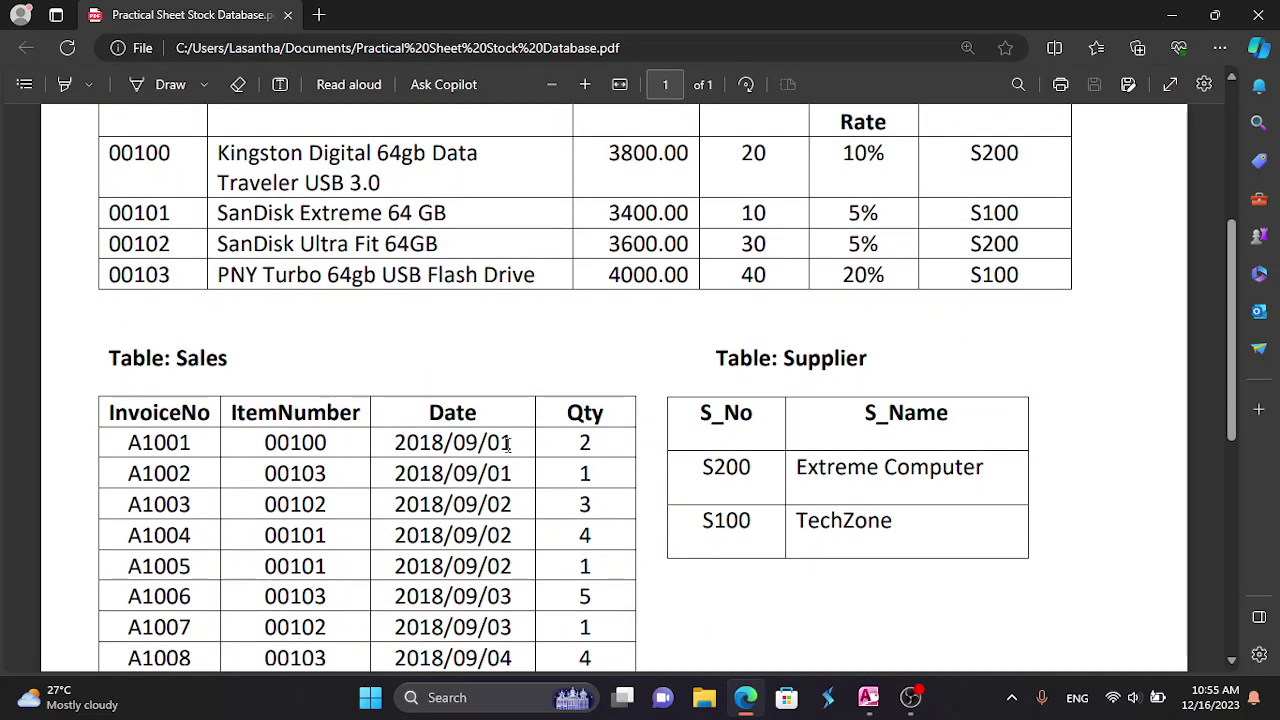
scroll(410, 474, up, 2)
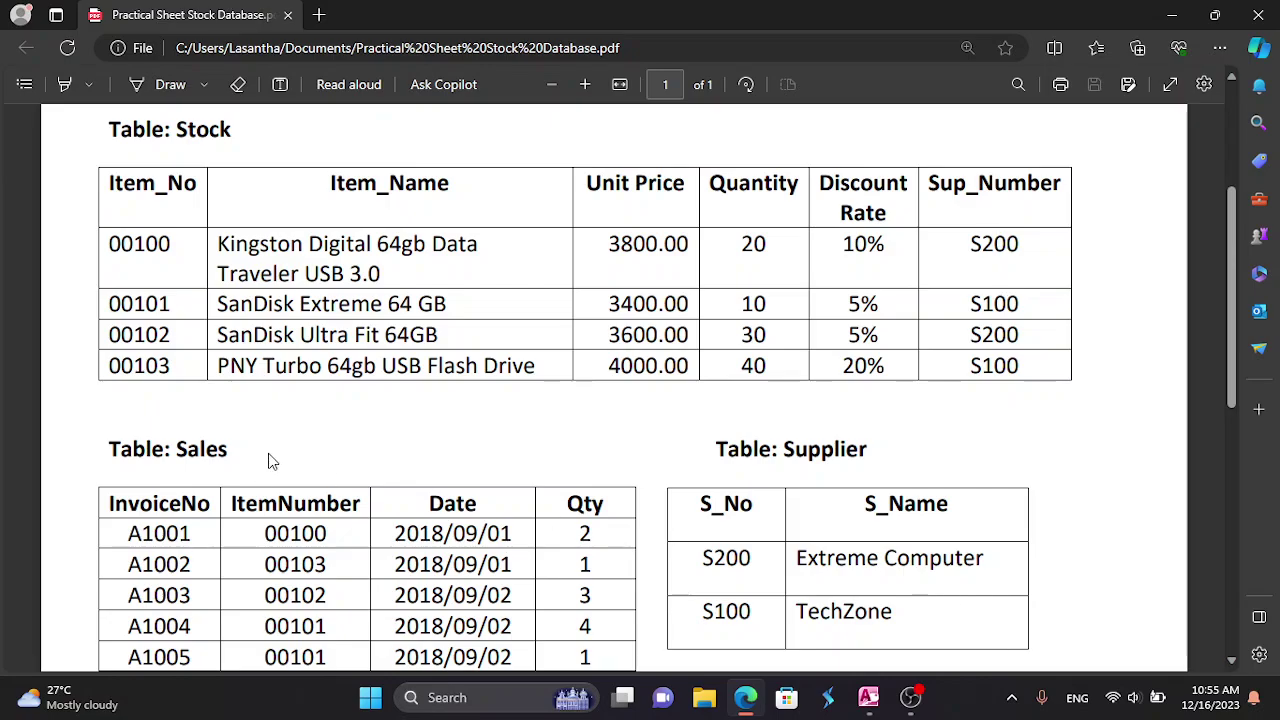
scroll(269, 457, down, 3)
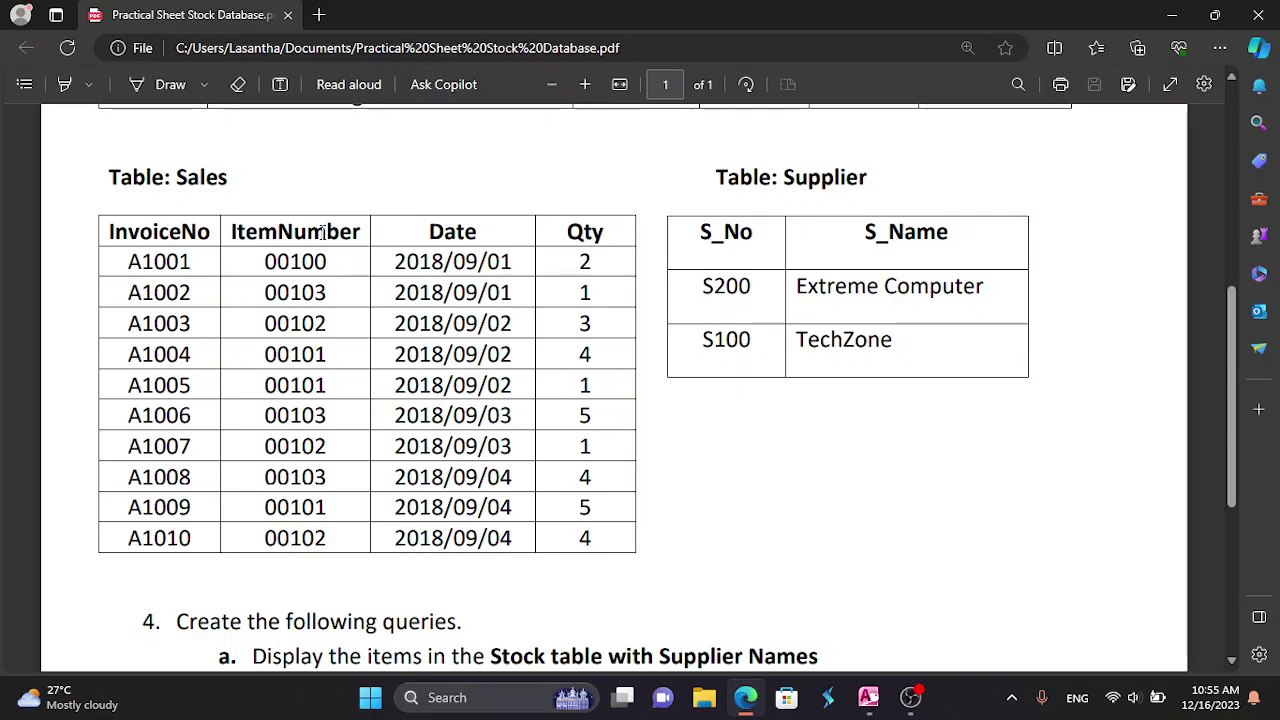
scroll(580, 270, up, 3)
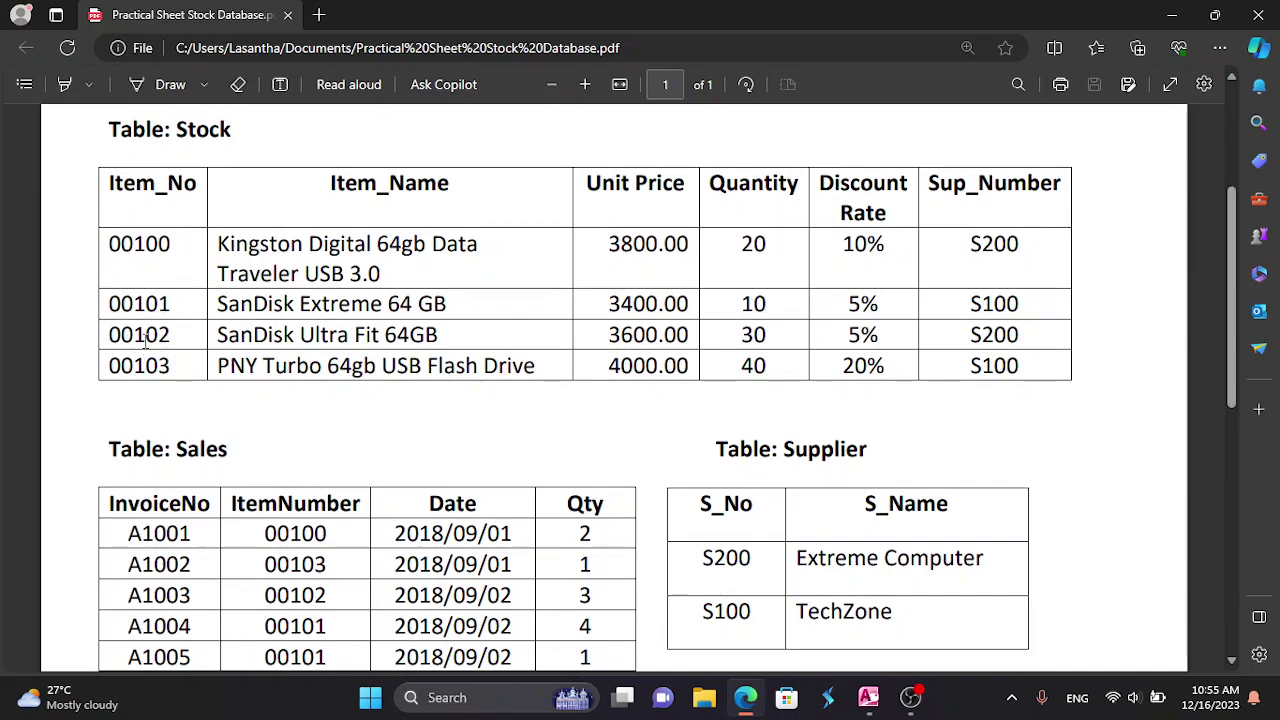
scroll(700, 368, down, 3)
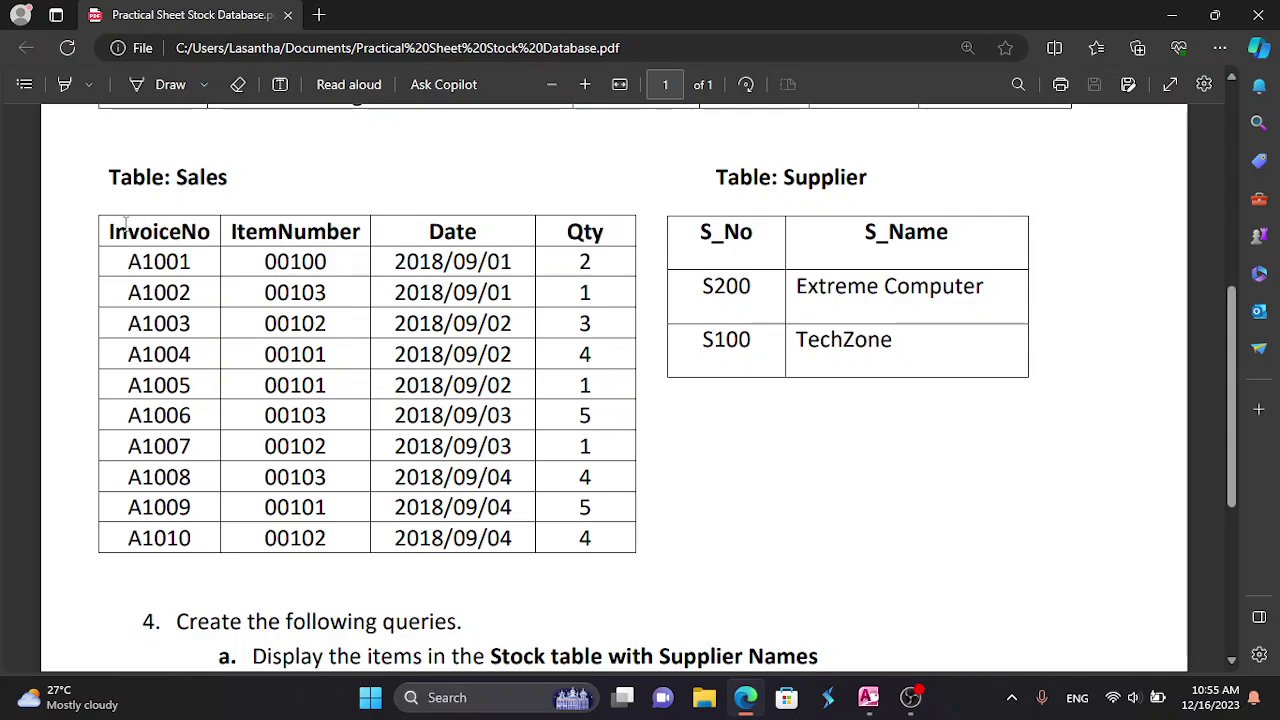
drag(112, 230, 198, 228)
click(202, 277)
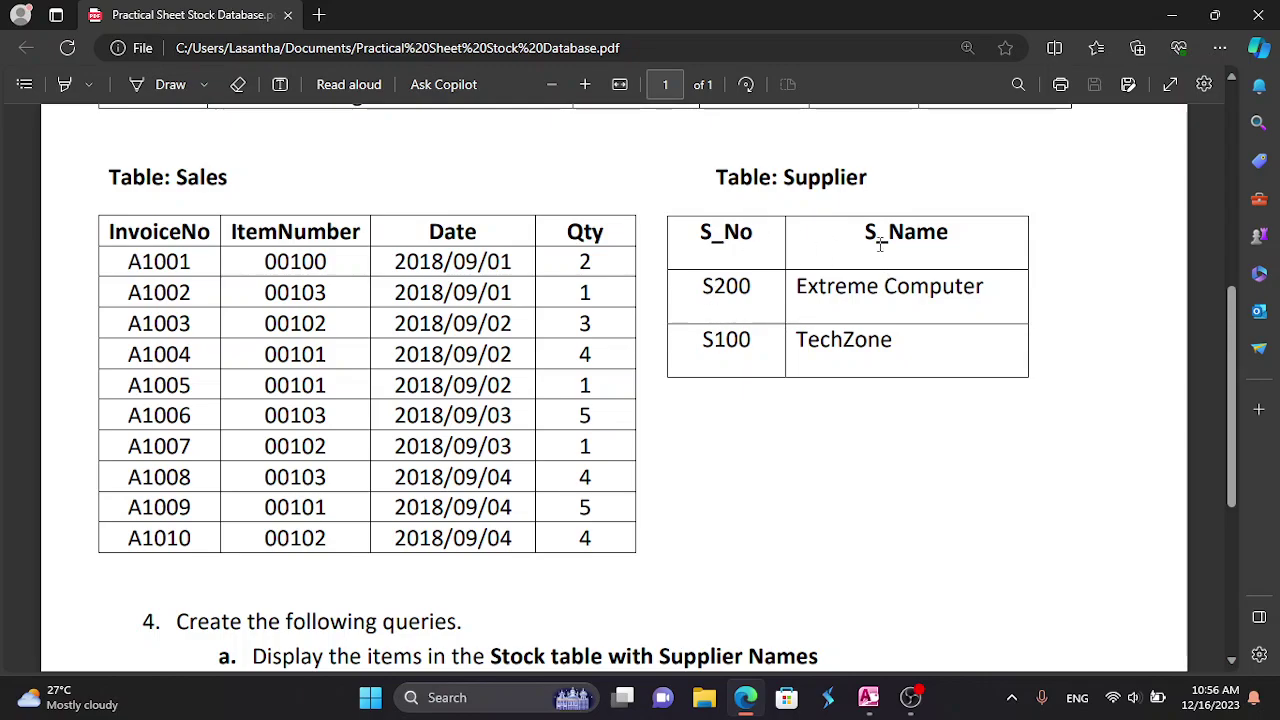
scroll(880, 243, down, 4)
scroll(537, 240, up, 3)
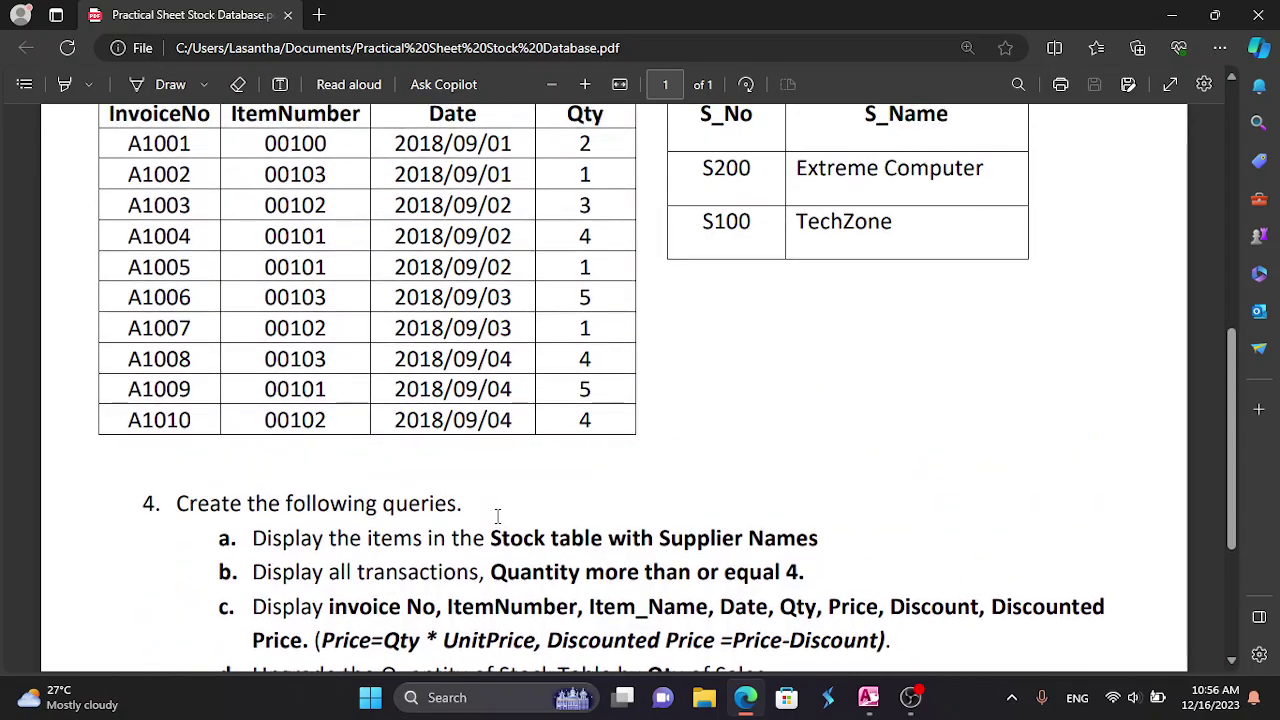
scroll(620, 380, up, 6)
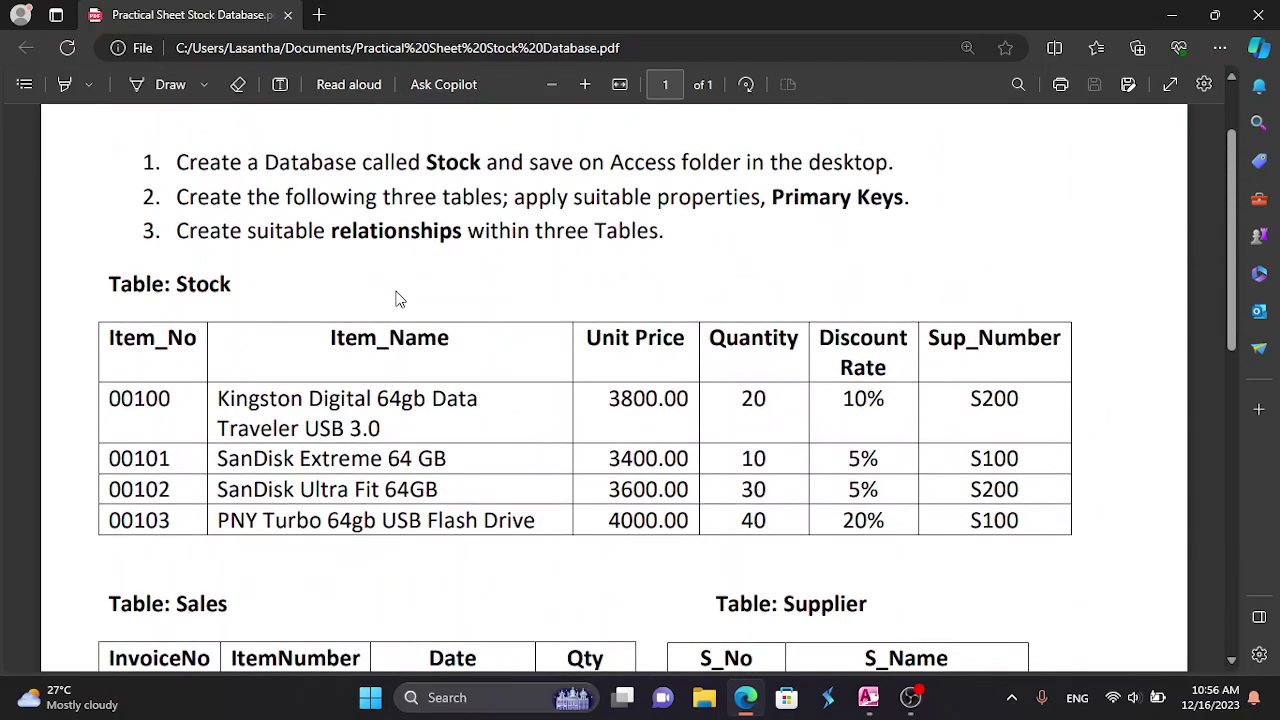
scroll(710, 338, down, 2)
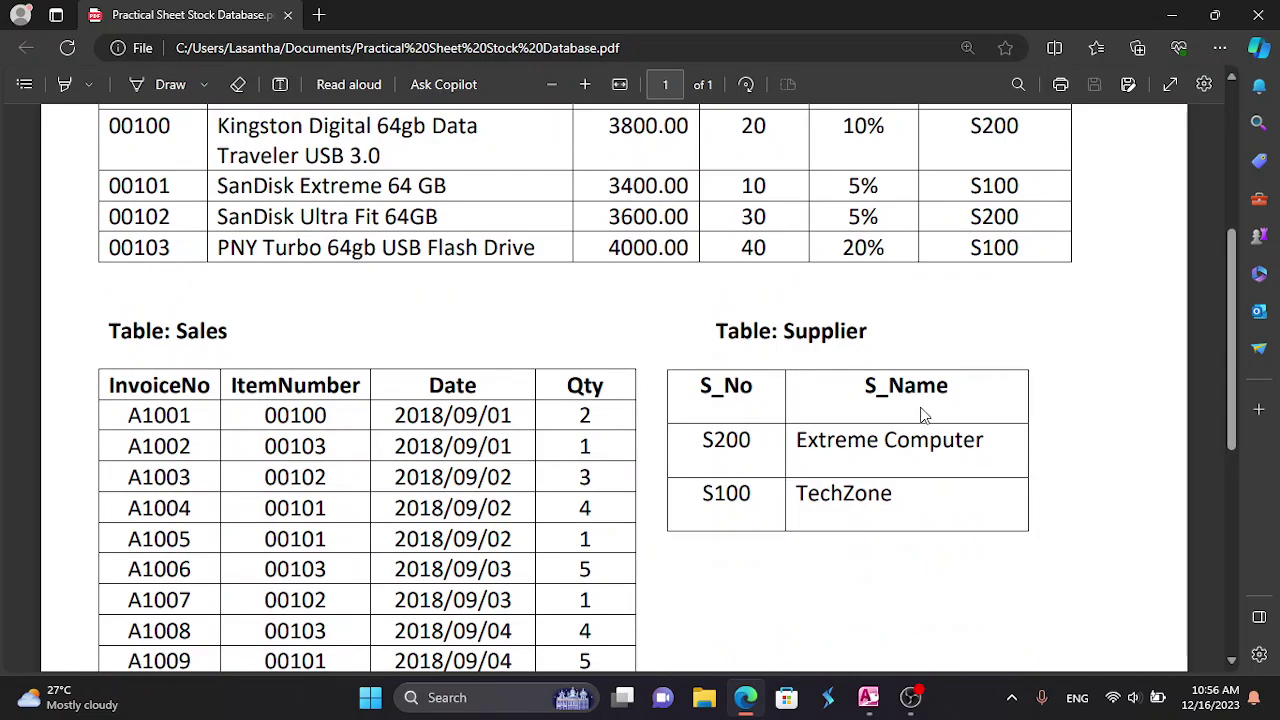
- Switch to Microsoft Access and browse for a save location for the new blank database
mouse_move(870, 702)
click(885, 651)
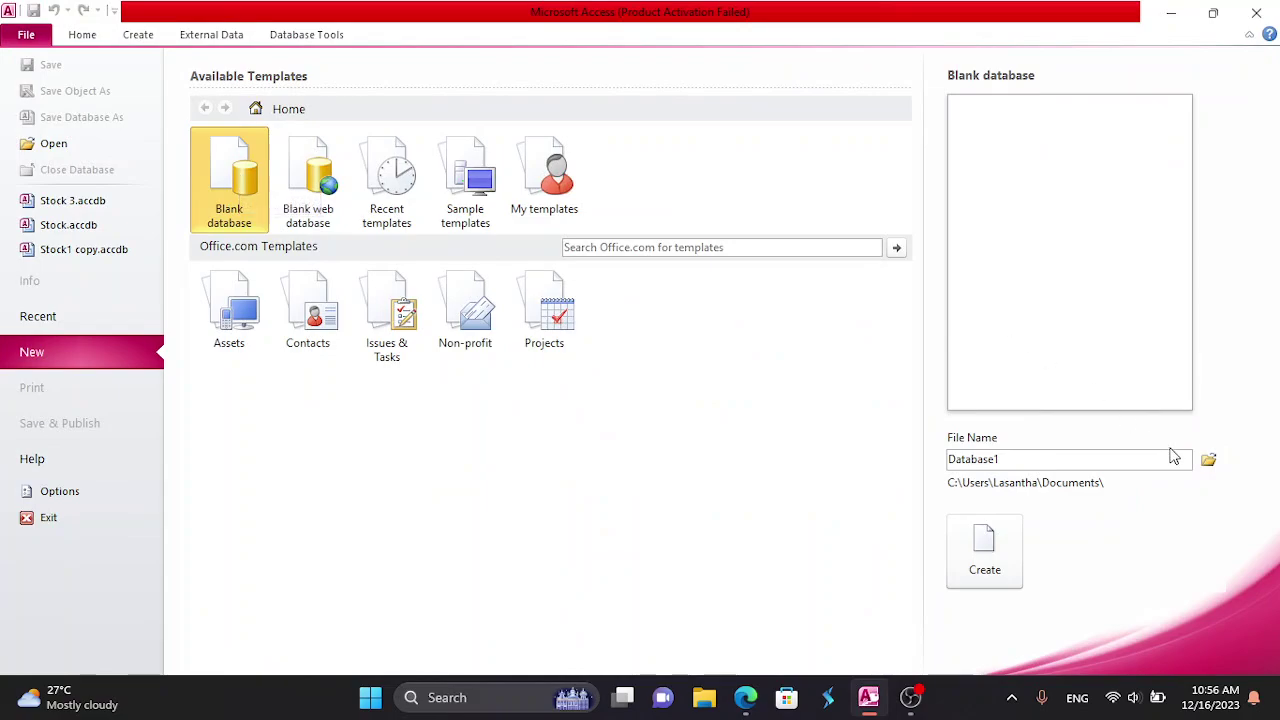
click(1208, 459)
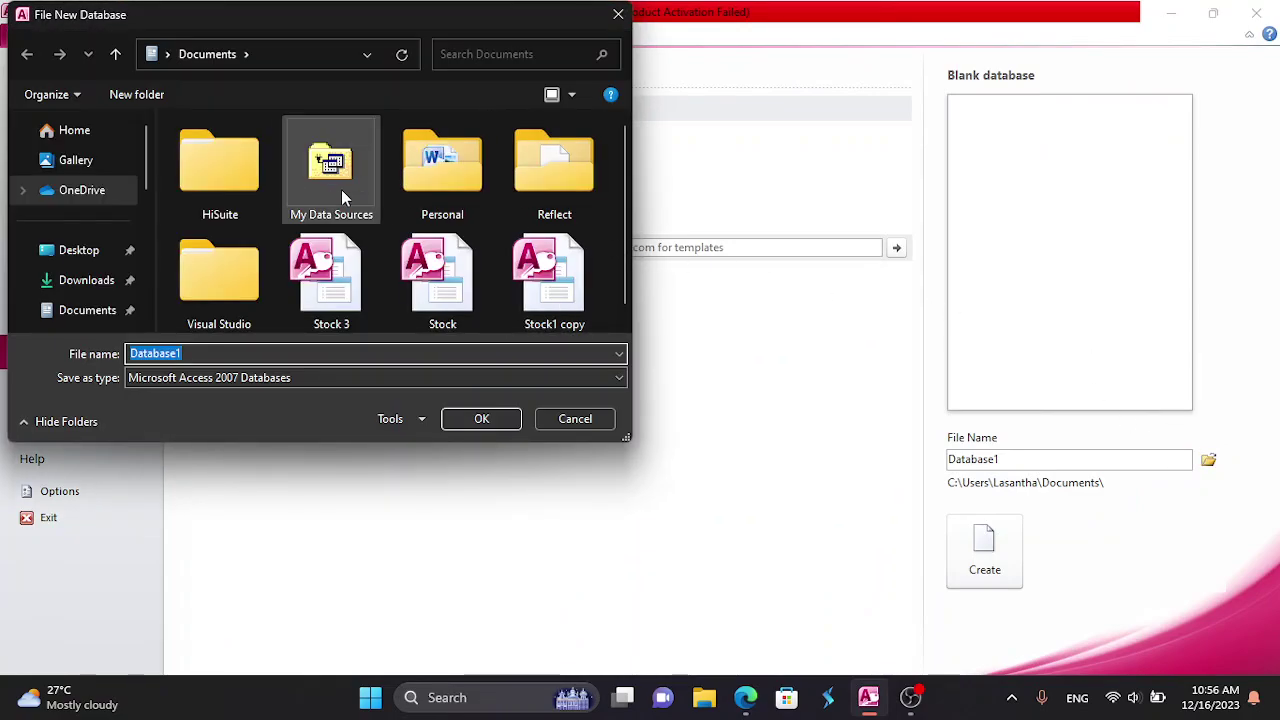
- Create a folder named Access inside Documents and go back to the Documents folder
click(136, 95)
text(Access)
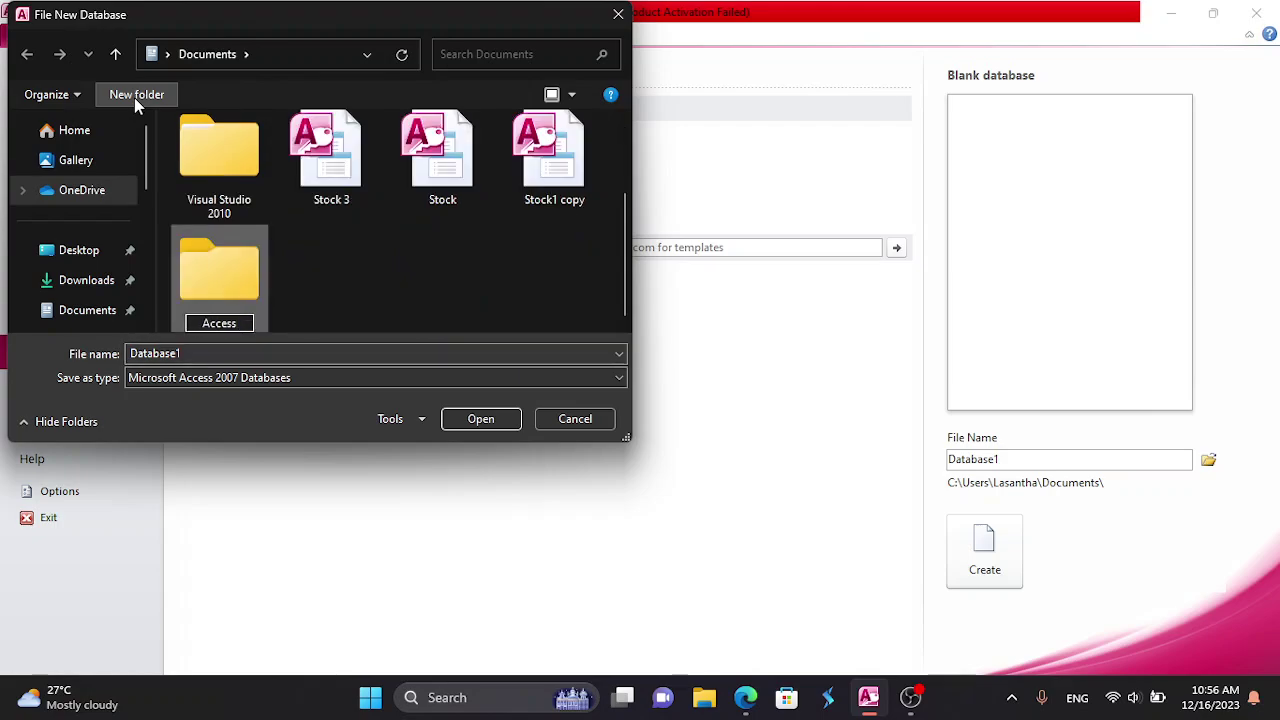
double_click(213, 271)
click(228, 54)
double_click(266, 28)
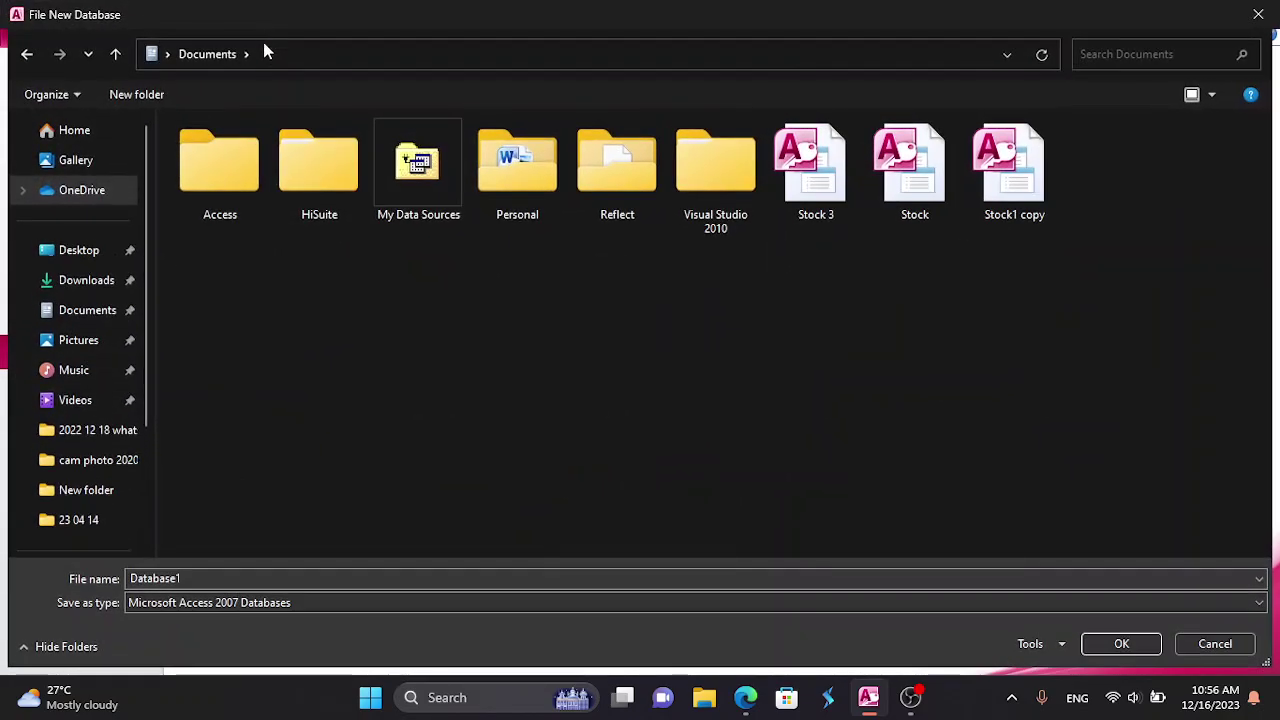
- Create a folder named Access on the Desktop and open it as the save location
click(166, 55)
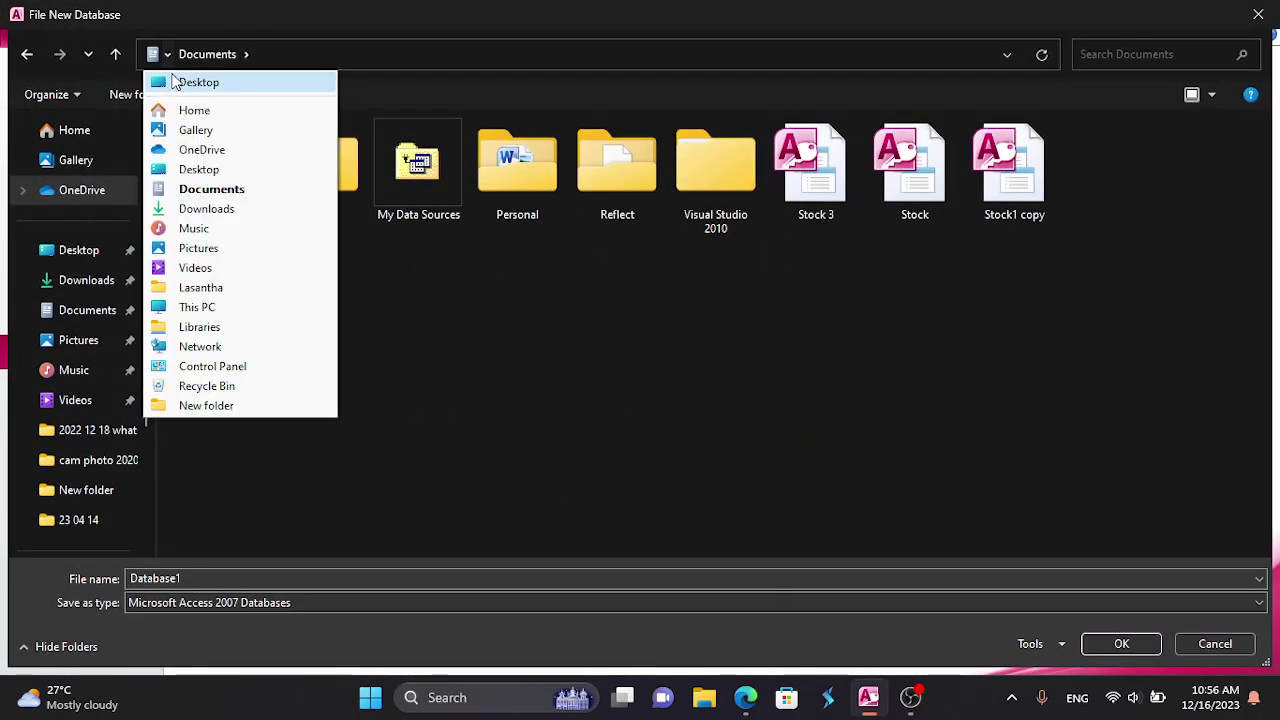
click(180, 86)
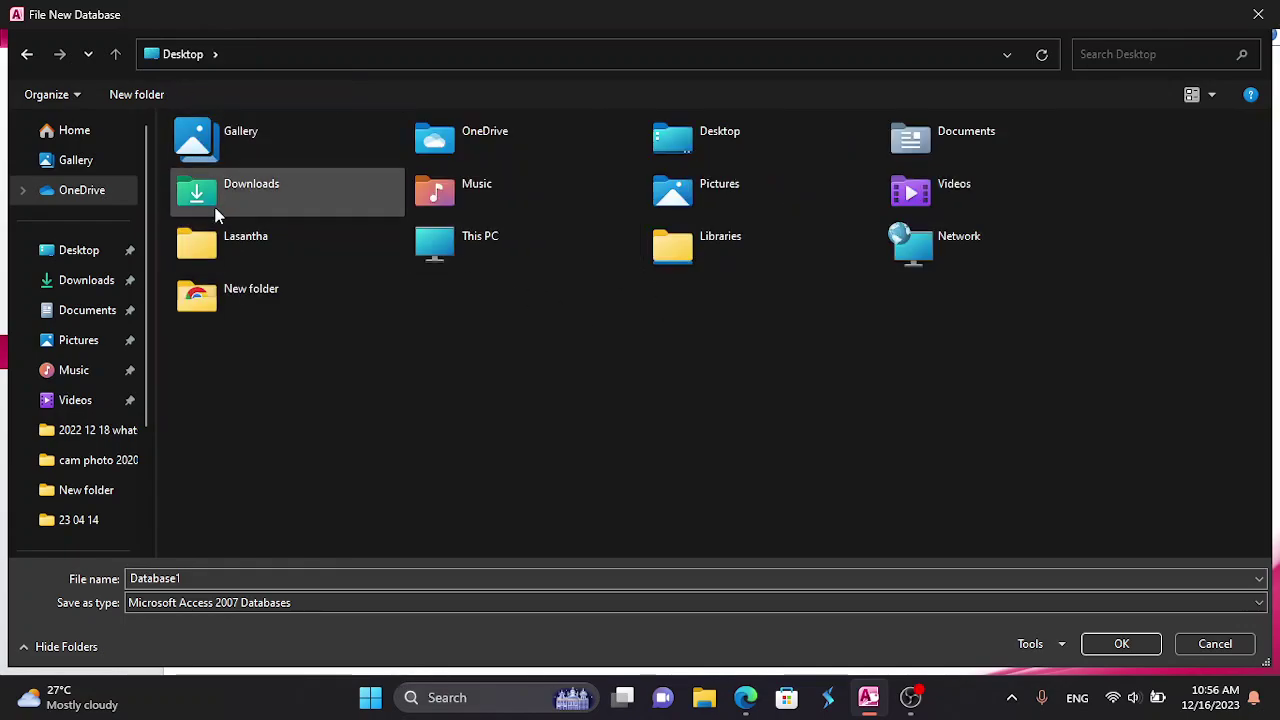
click(133, 95)
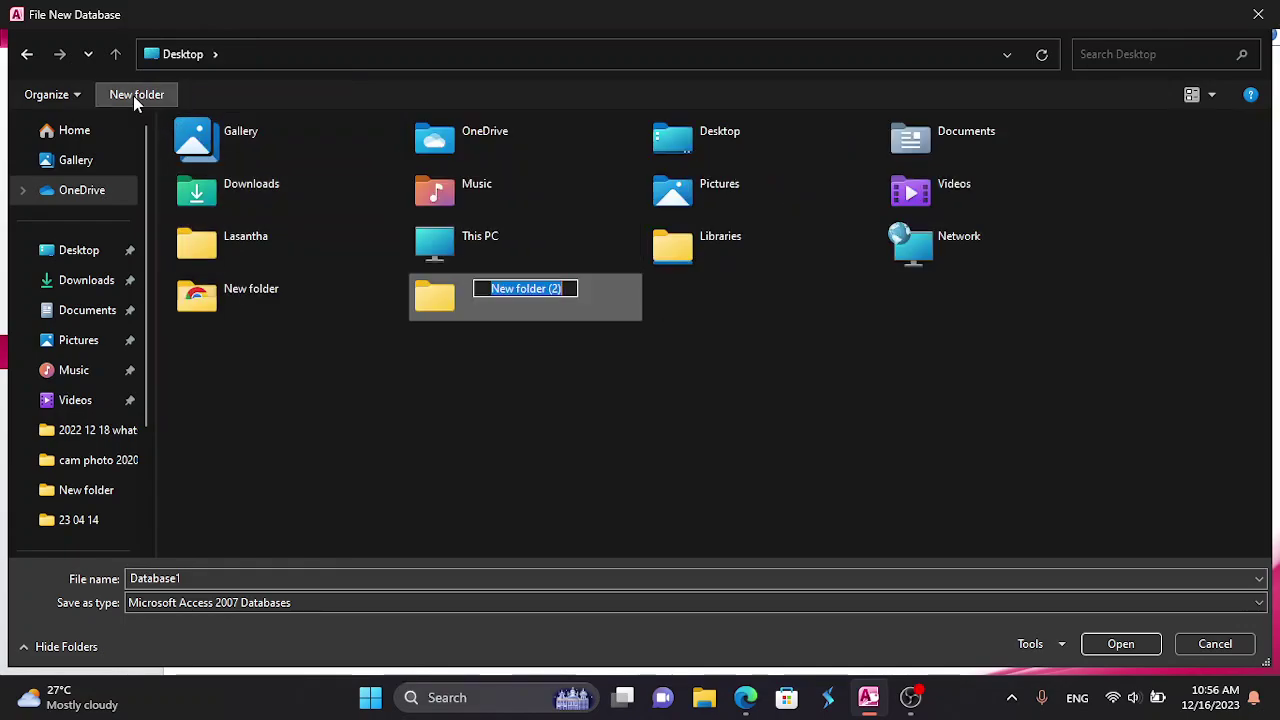
text(Access)
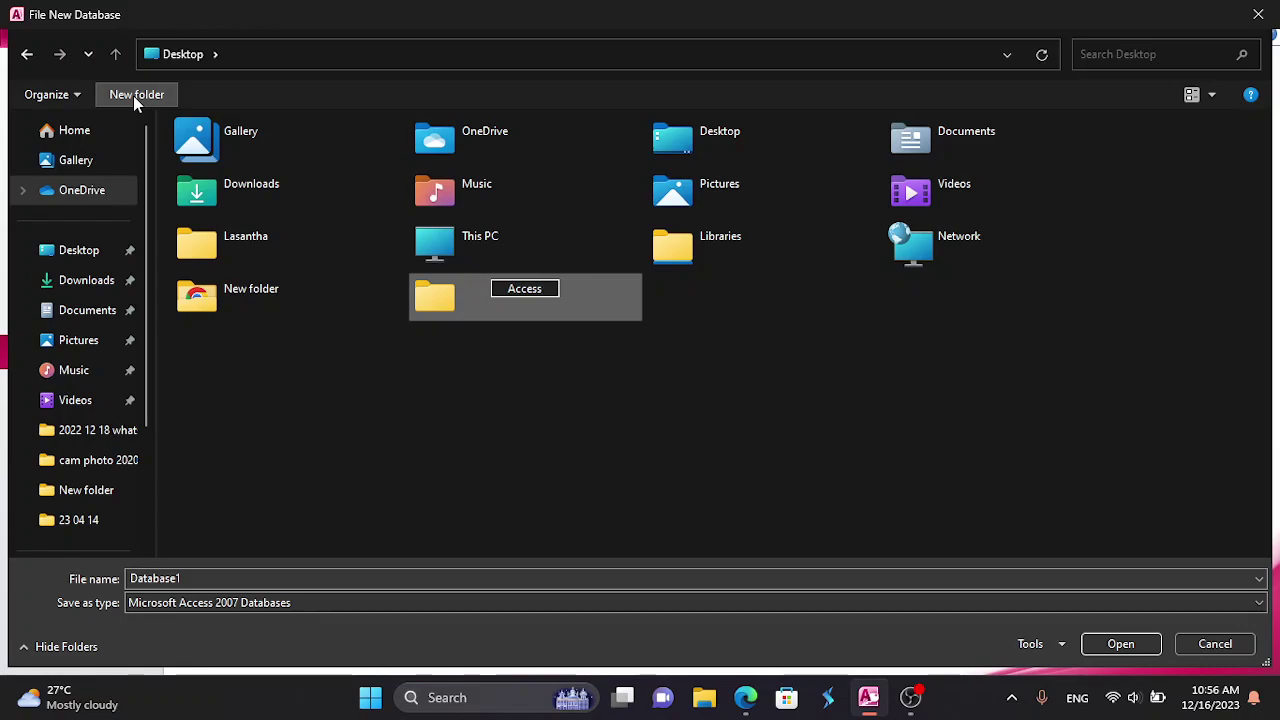
double_click(502, 306)
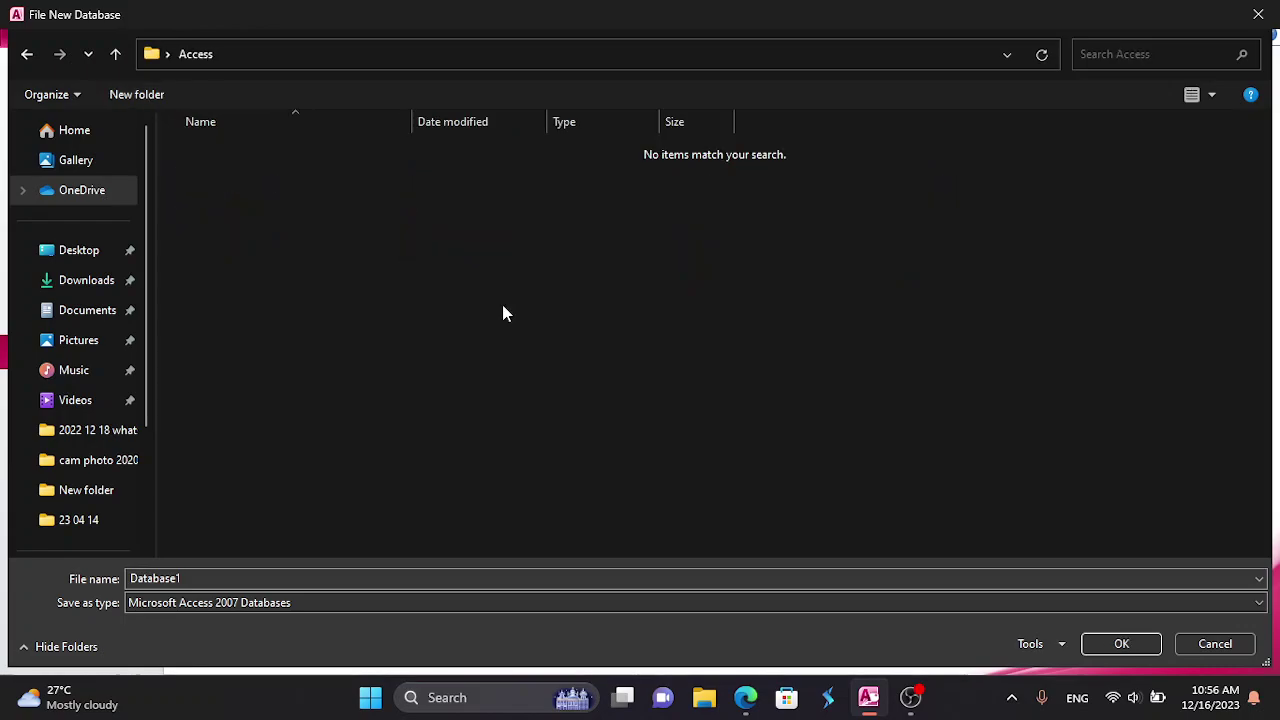
- Set the new database's file name to STOCK and accept the Access folder as its location
double_click(196, 585)
click(196, 580)
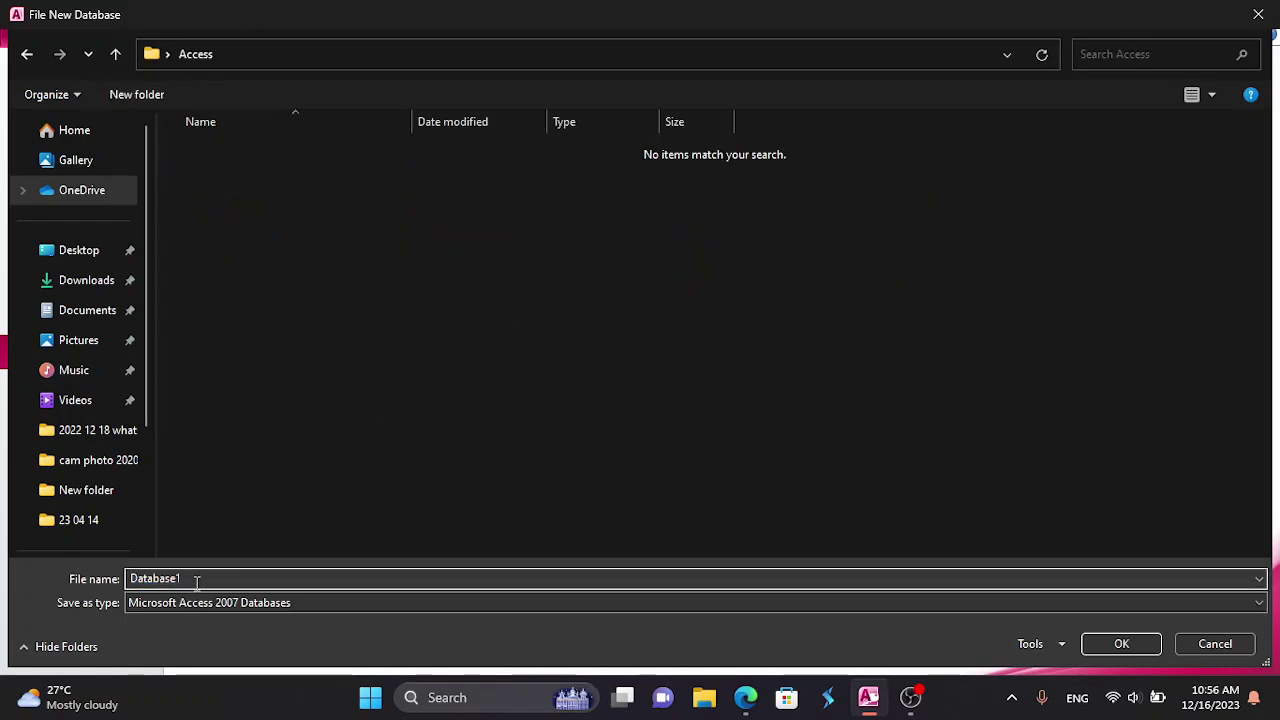
text(5)
key(BackSpace)
key(BackSpace)
key(BackSpace)
key(BackSpace)
key(BackSpace)
key(BackSpace)
key(BackSpace)
key(BackSpace)
key(BackSpace)
key(BackSpace)
text(STOCK)
click(1110, 644)
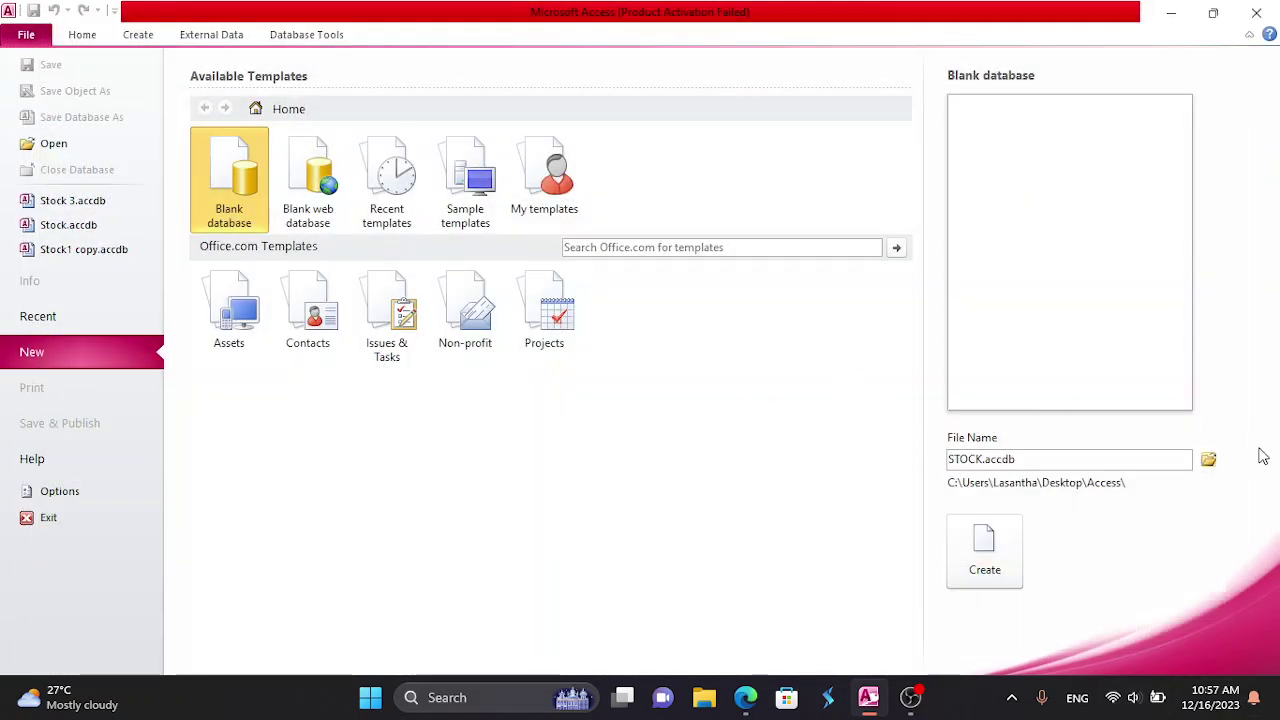
- Create the blank STOCK database and close its default empty table without saving it
click(1074, 457)
click(967, 497)
click(990, 565)
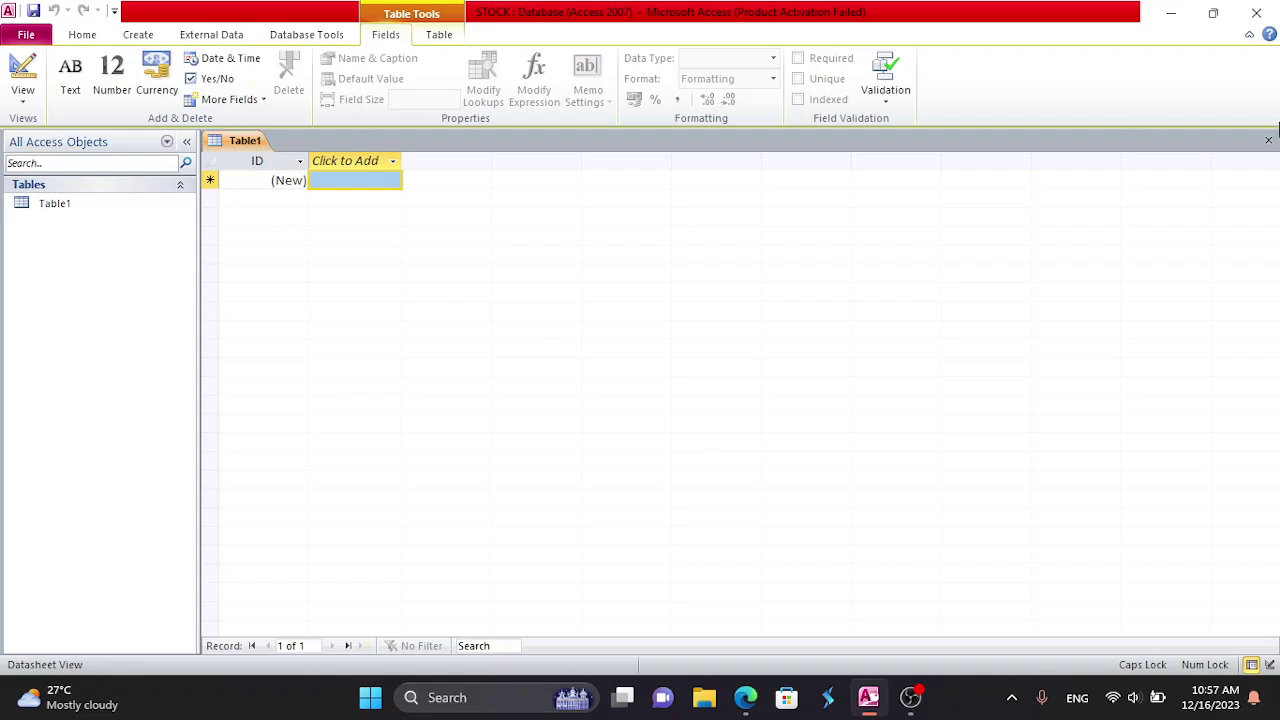
click(1268, 141)
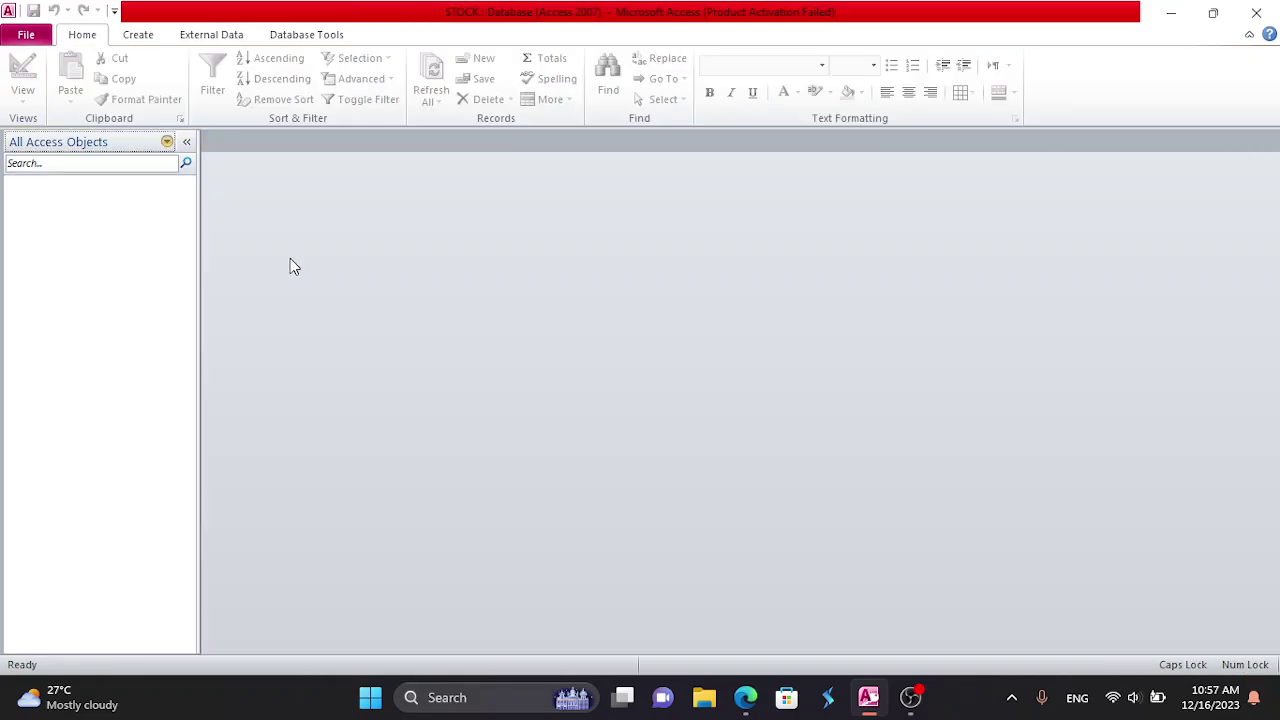
- Check the Supplier table in the practical sheet in Edge, and return to Access with the object creation commands shown
click(139, 37)
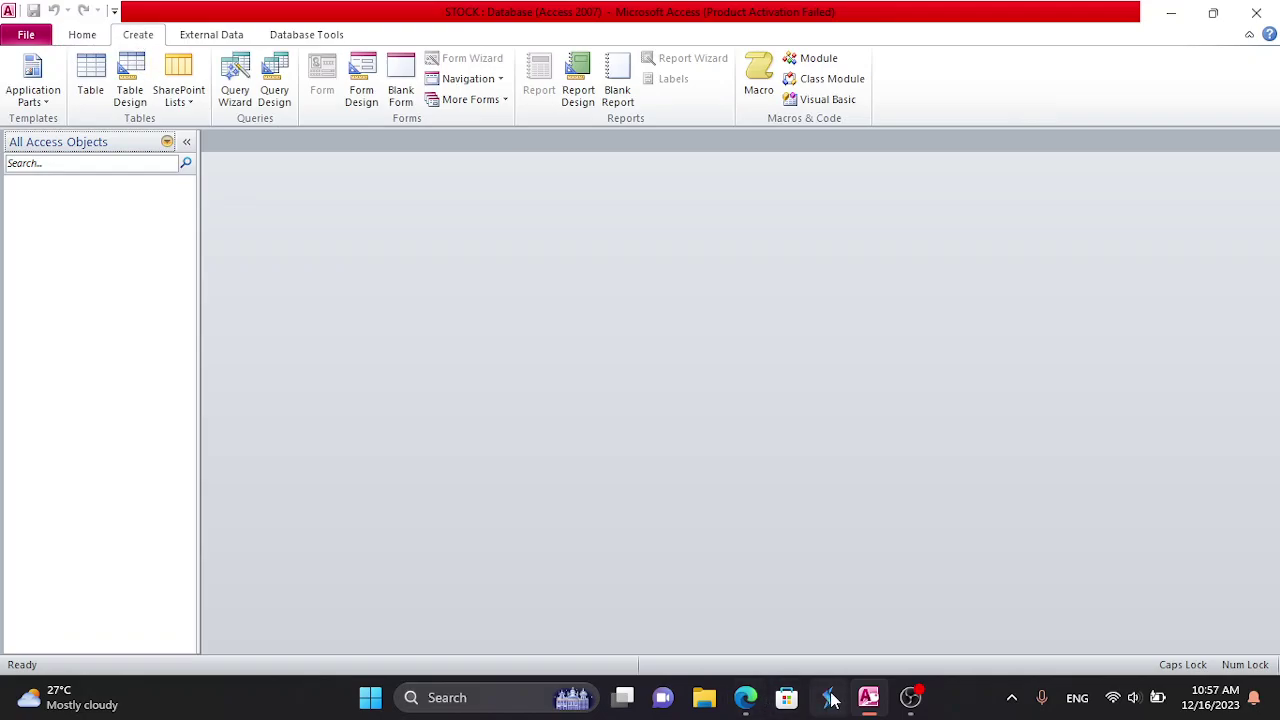
click(746, 697)
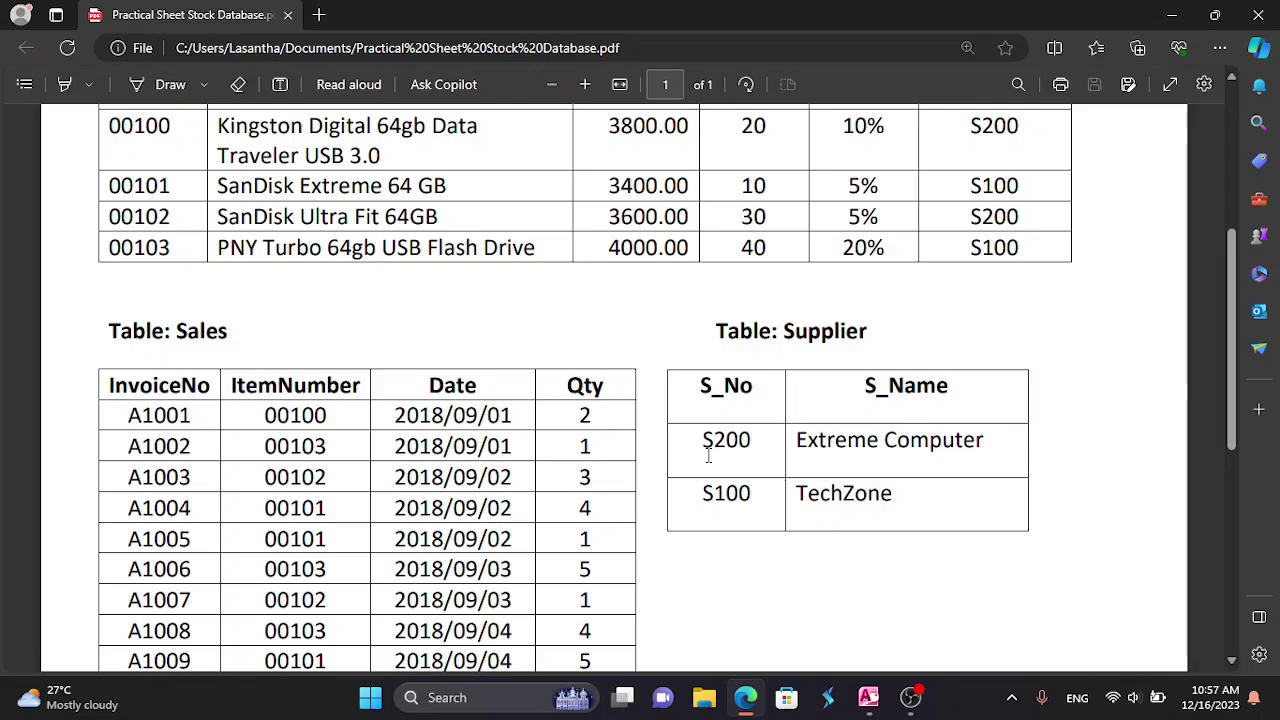
click(868, 697)
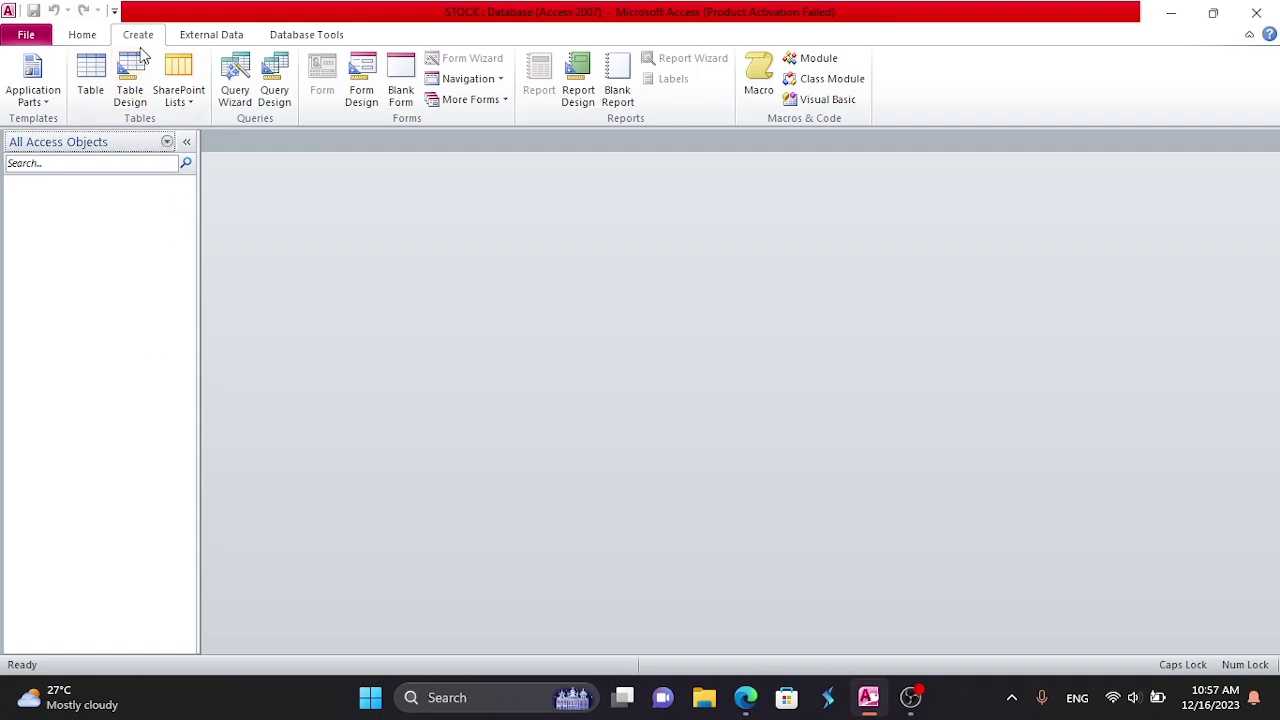
- Start a new table in Design view and add a Text field named S-No with a field size of 4
click(133, 98)
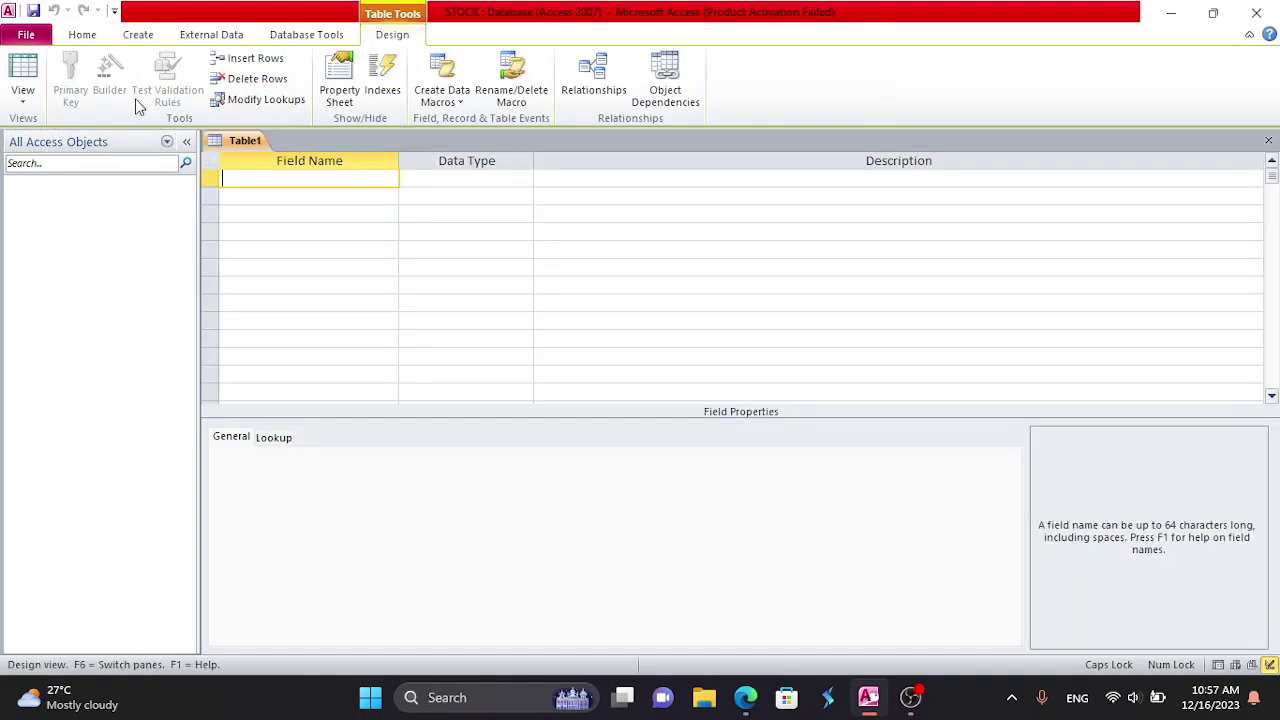
right_click(264, 180)
click(247, 177)
text(S-N)
key(Caps_Lock)
text(o)
key(Tab)
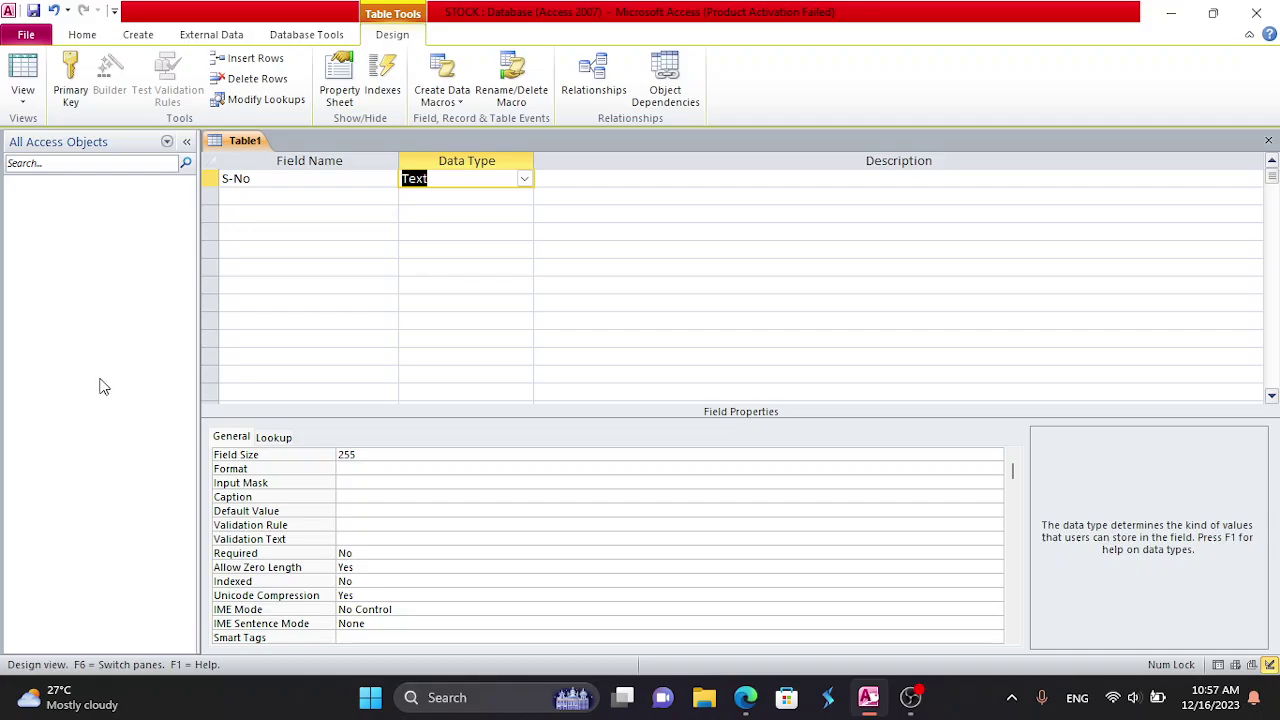
click(284, 455)
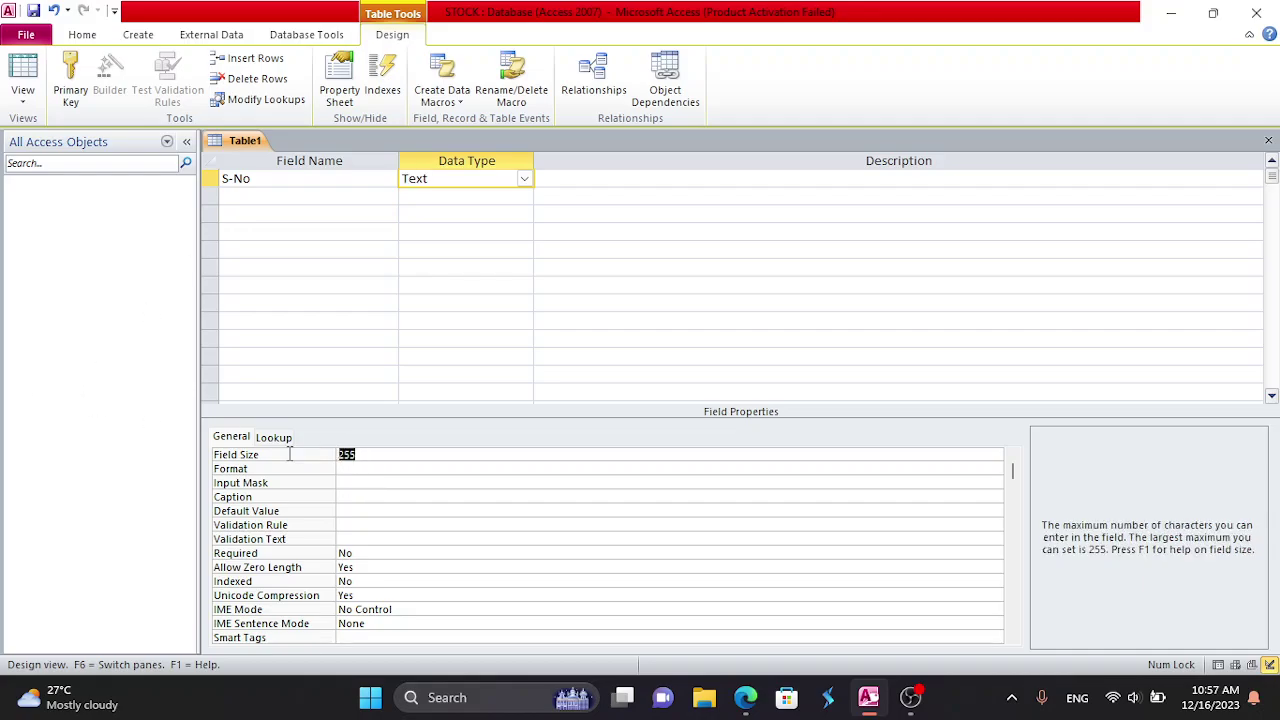
text(4)
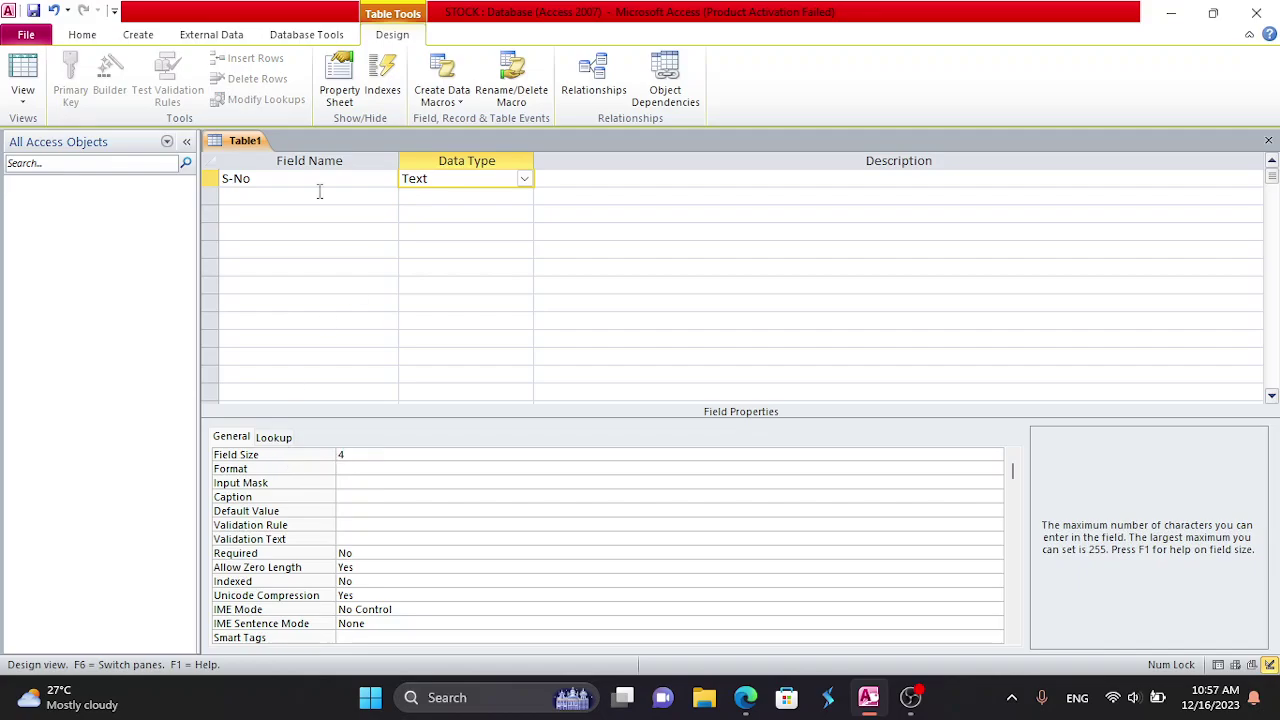
- Make the S-No field the primary key of the new table
click(212, 181)
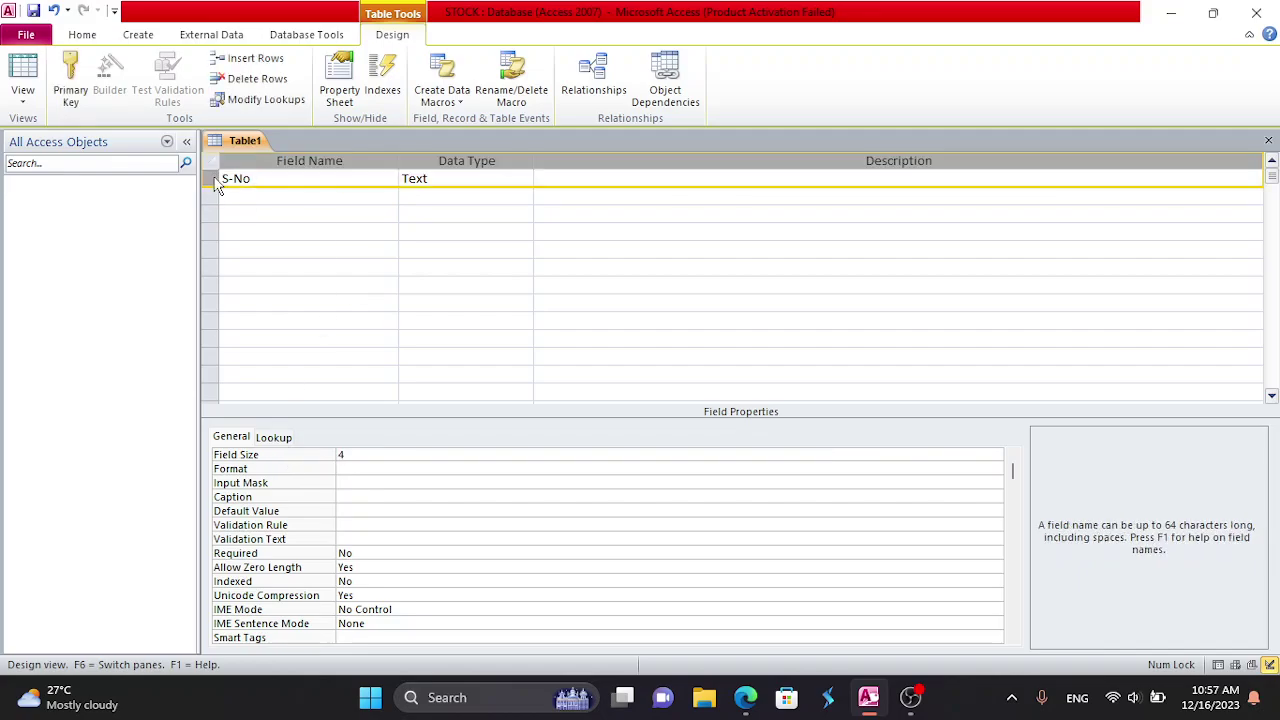
right_click(216, 186)
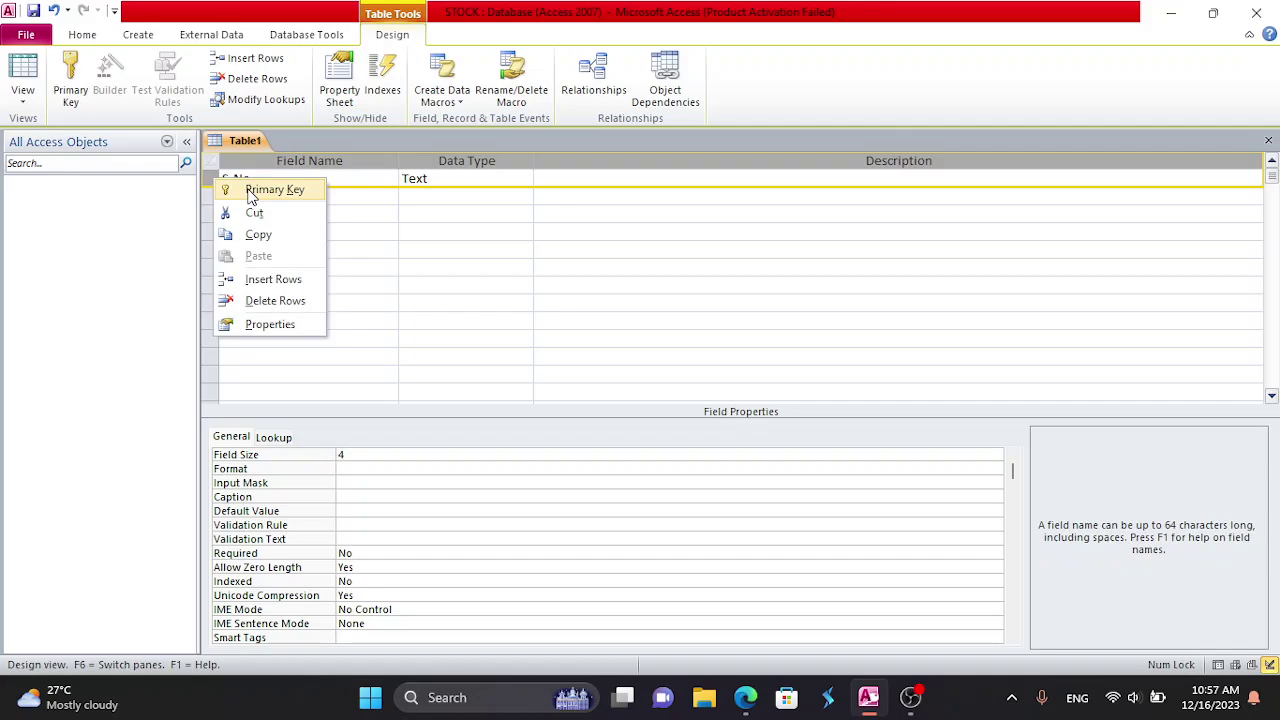
click(251, 191)
- Add a second Text field named S_Name with a field size of 30
click(251, 195)
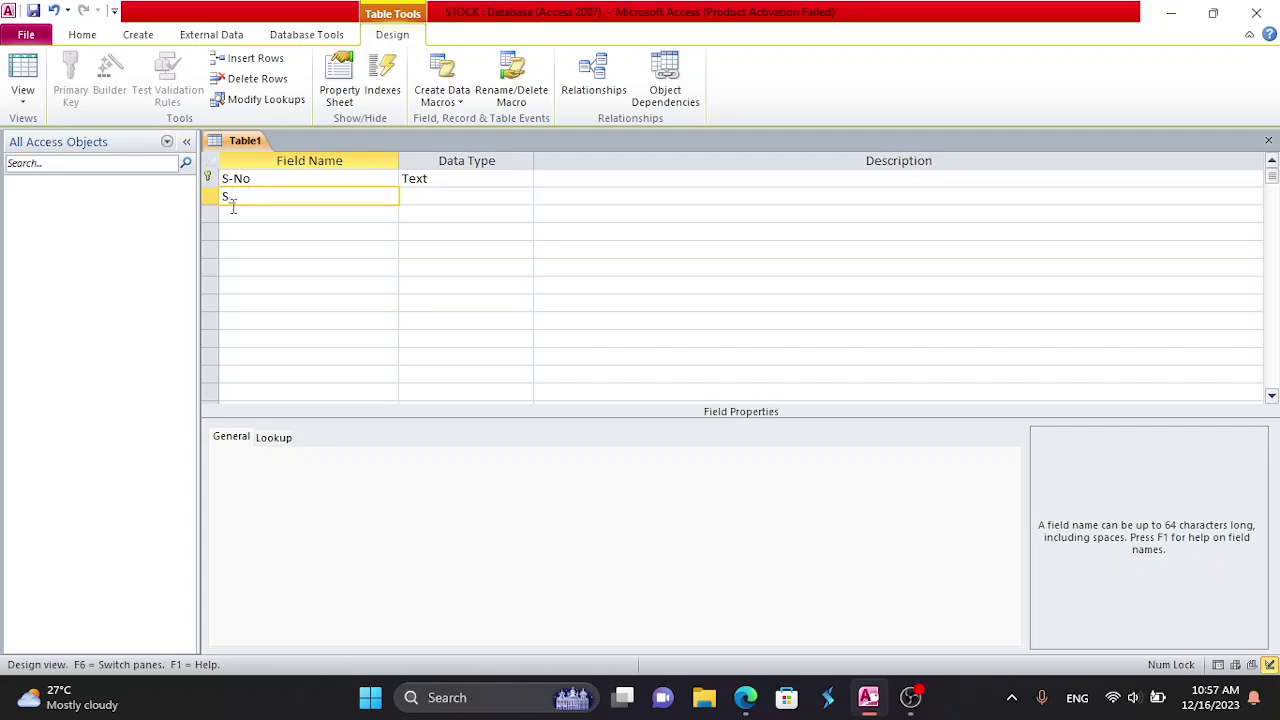
text(Name)
key(Tab)
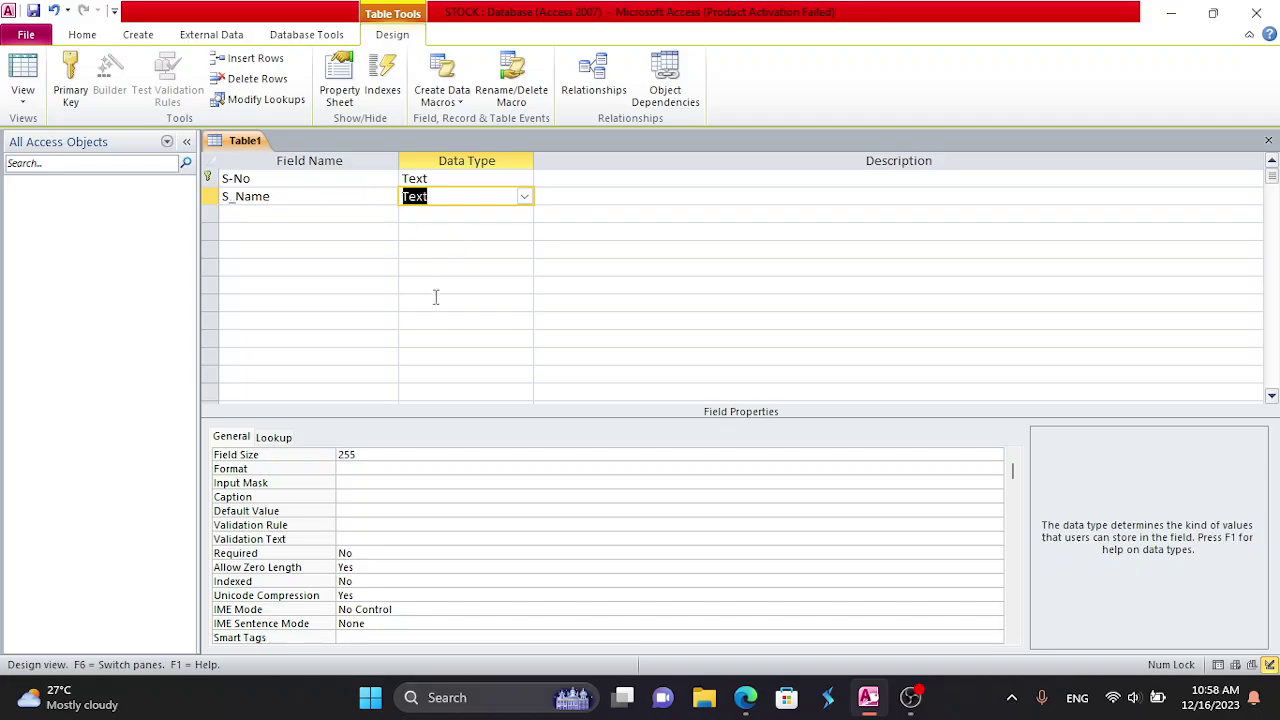
click(320, 455)
text(30)
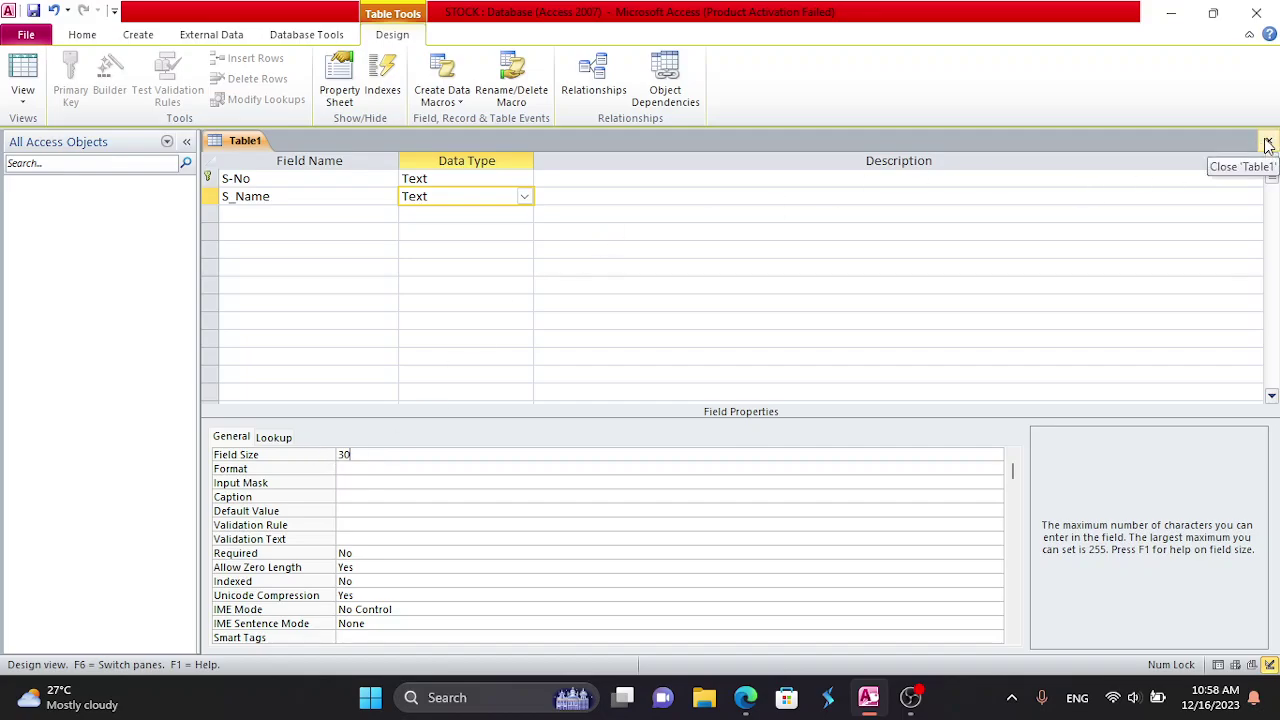
- Close the table design and save it under the name SUPPLIER
click(1266, 143)
click(571, 402)
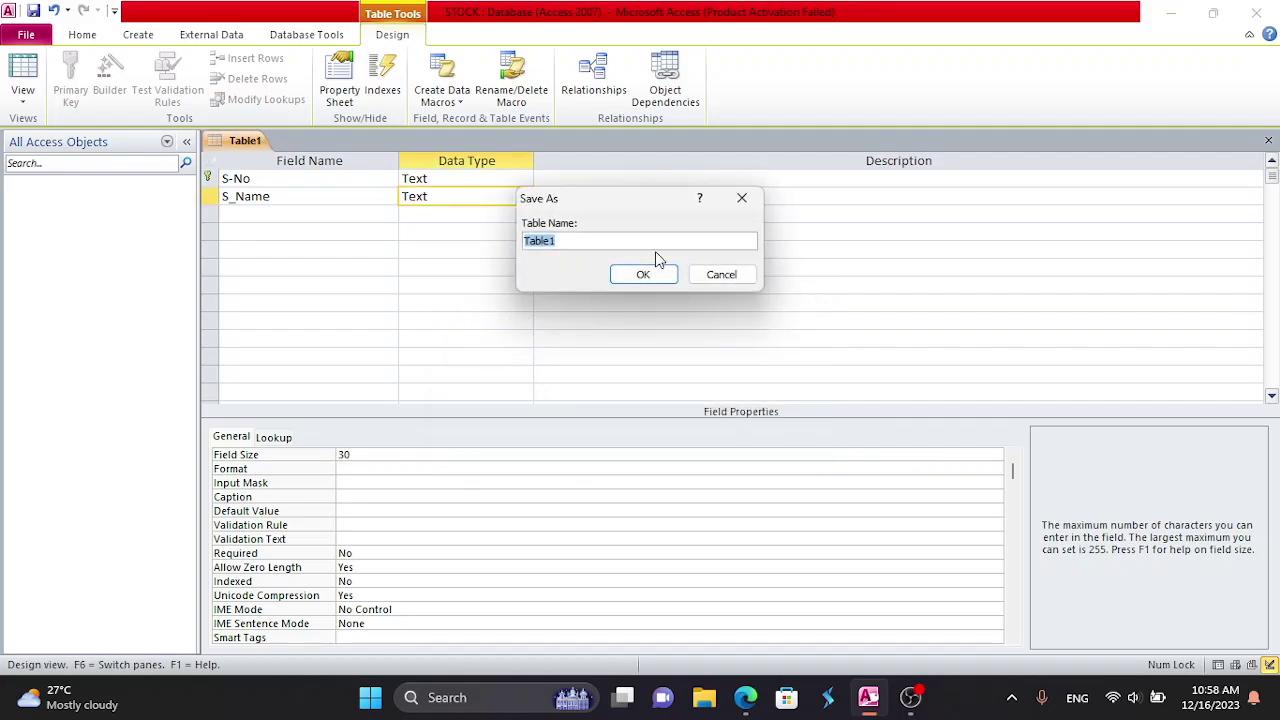
key(Caps_Lock)
text(SUPPLIER)
click(641, 278)
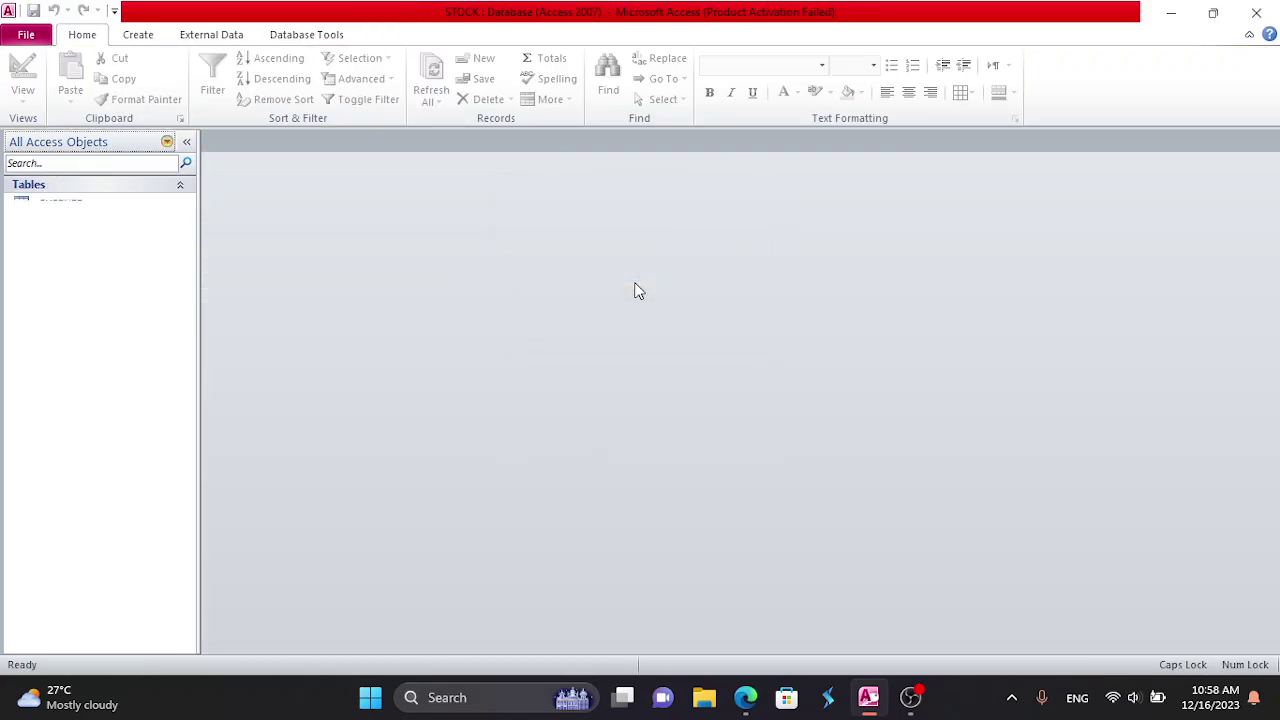
- Open the SUPPLIER table and enter a record with S-No S200 and S_Name Extreme Computer
double_click(52, 205)
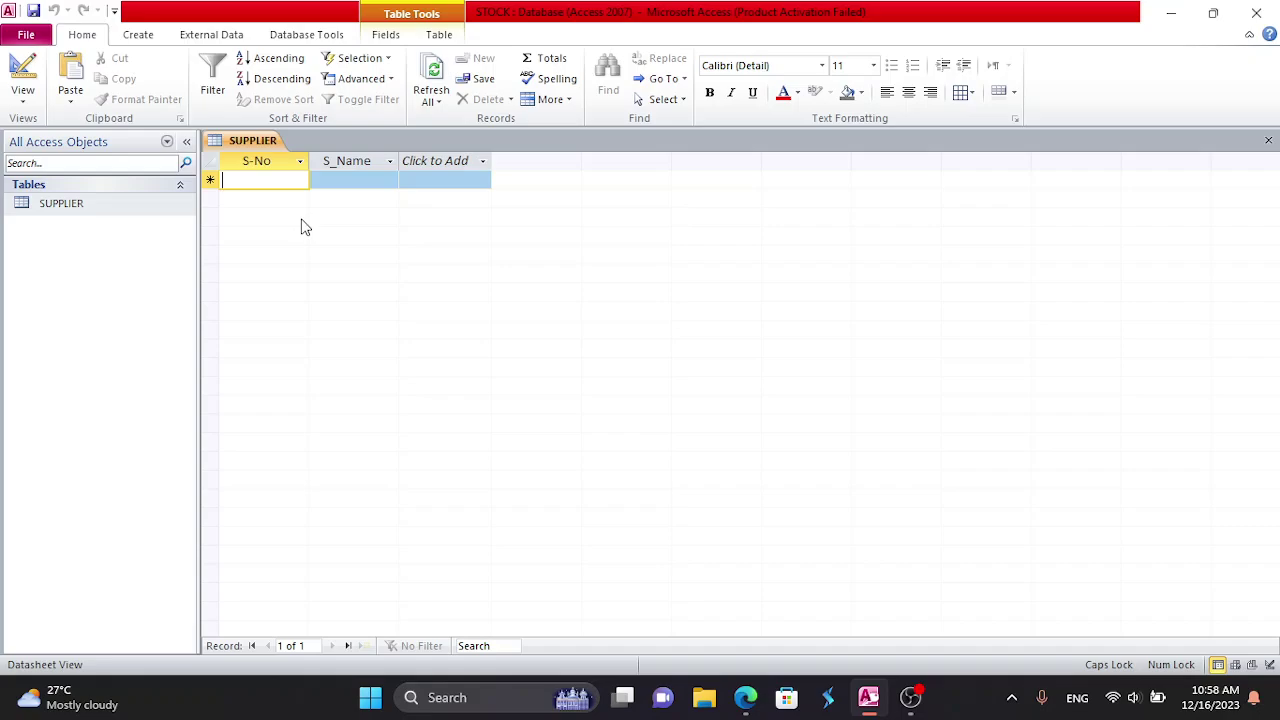
text(S2)
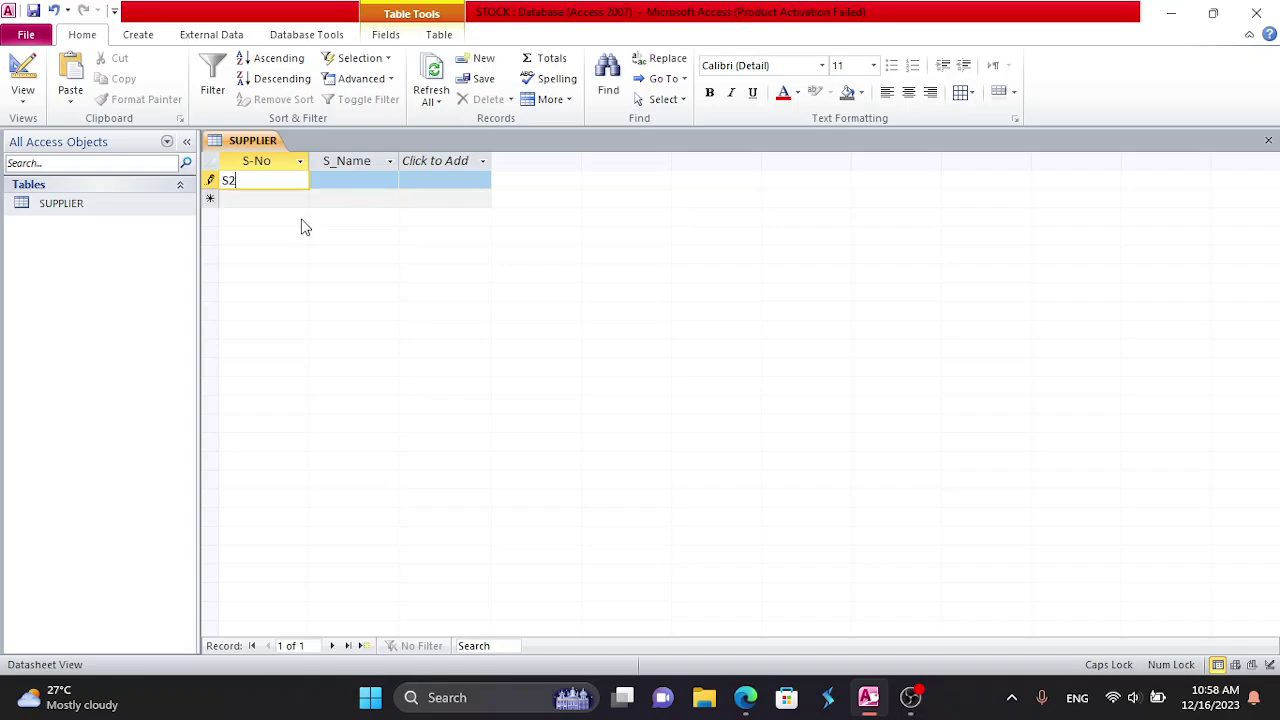
text(00)
key(Tab)
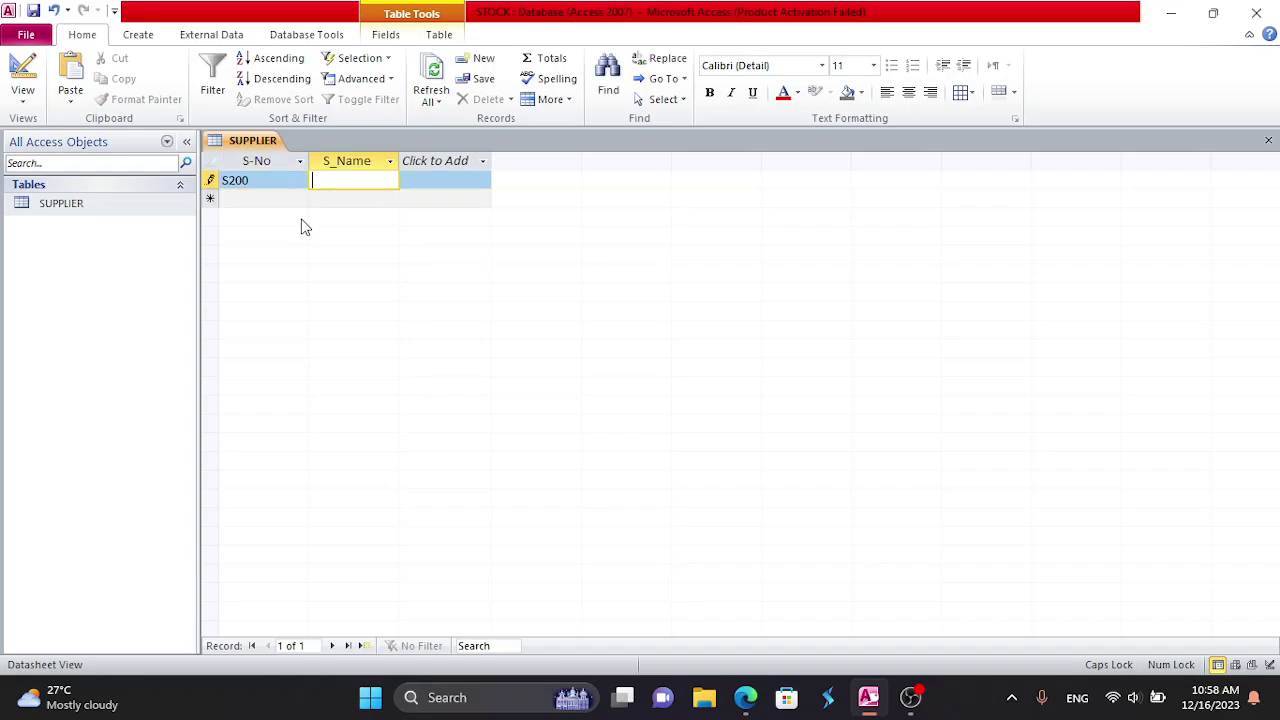
text(E)
key(Caps_Lock)
text(xrrem)
key(BackSpace)
text(me Computer)
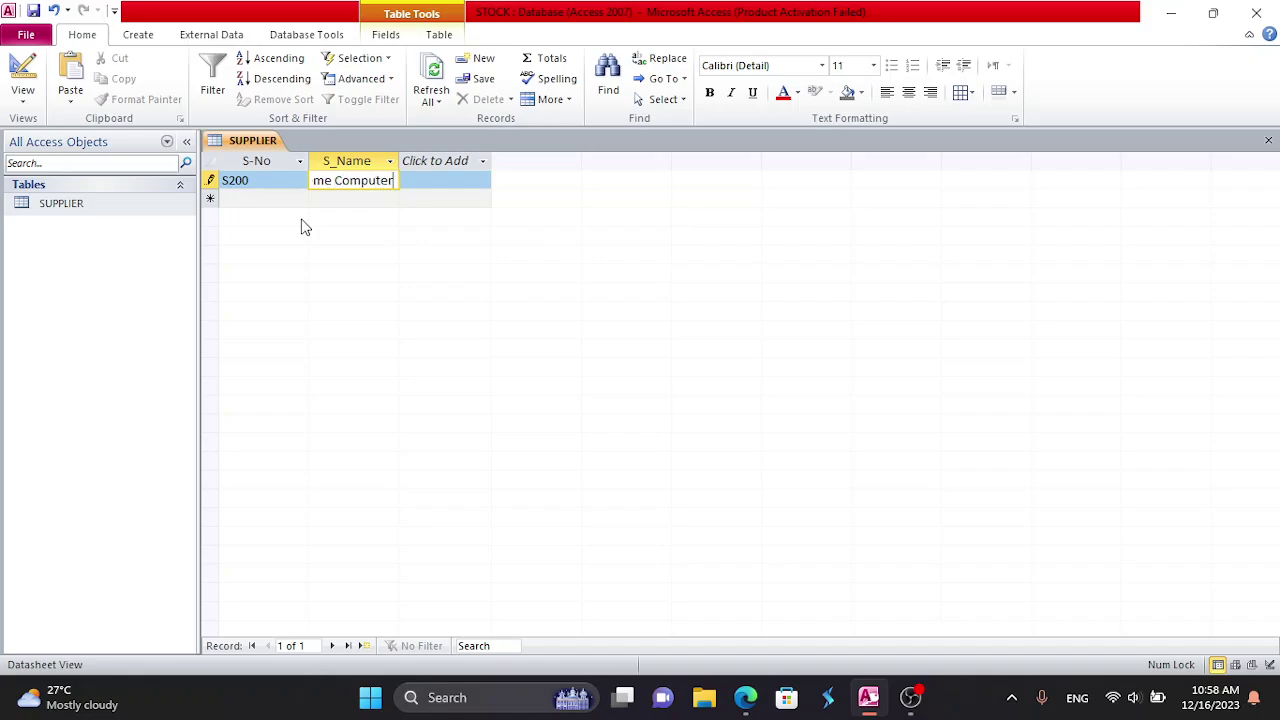
key(Tab)
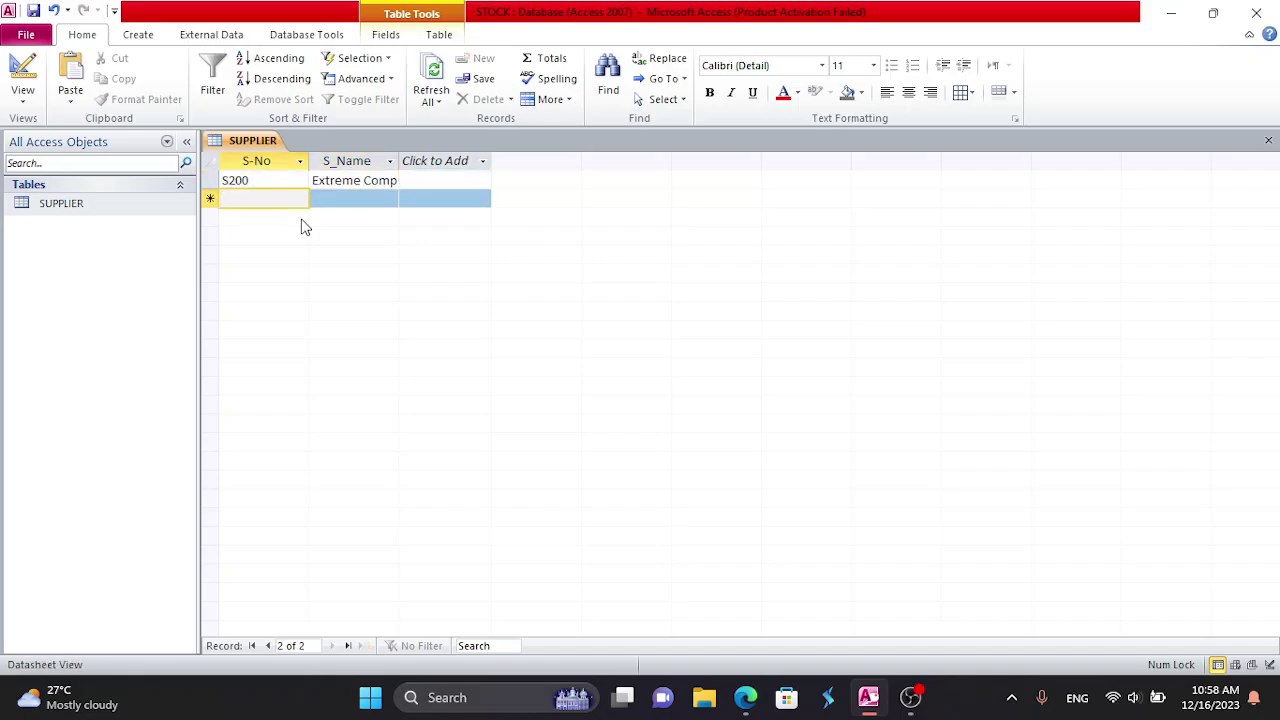
- Enter a second supplier record with S-No S100 and S_Name TechZone, and close the table
text(s)
key(BackSpace)
text(S100)
key(Tab)
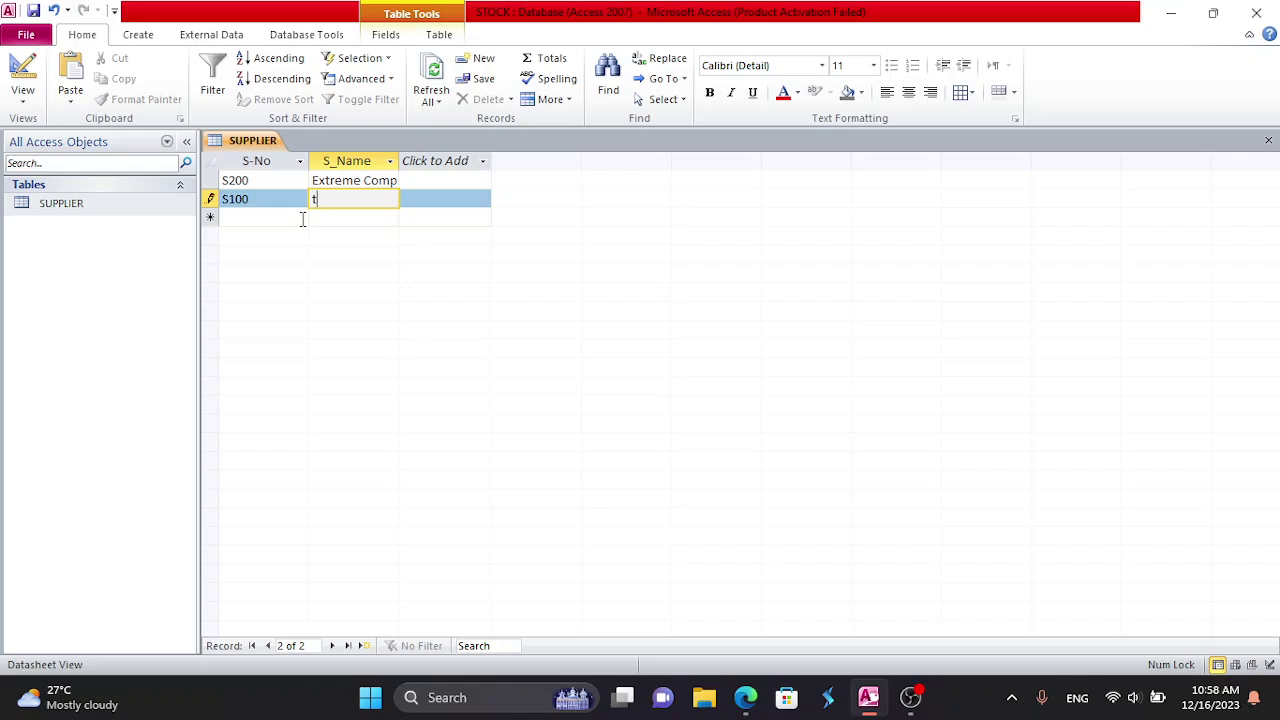
text(t)
key(BackSpace)
text(TechZone)
click(1268, 140)
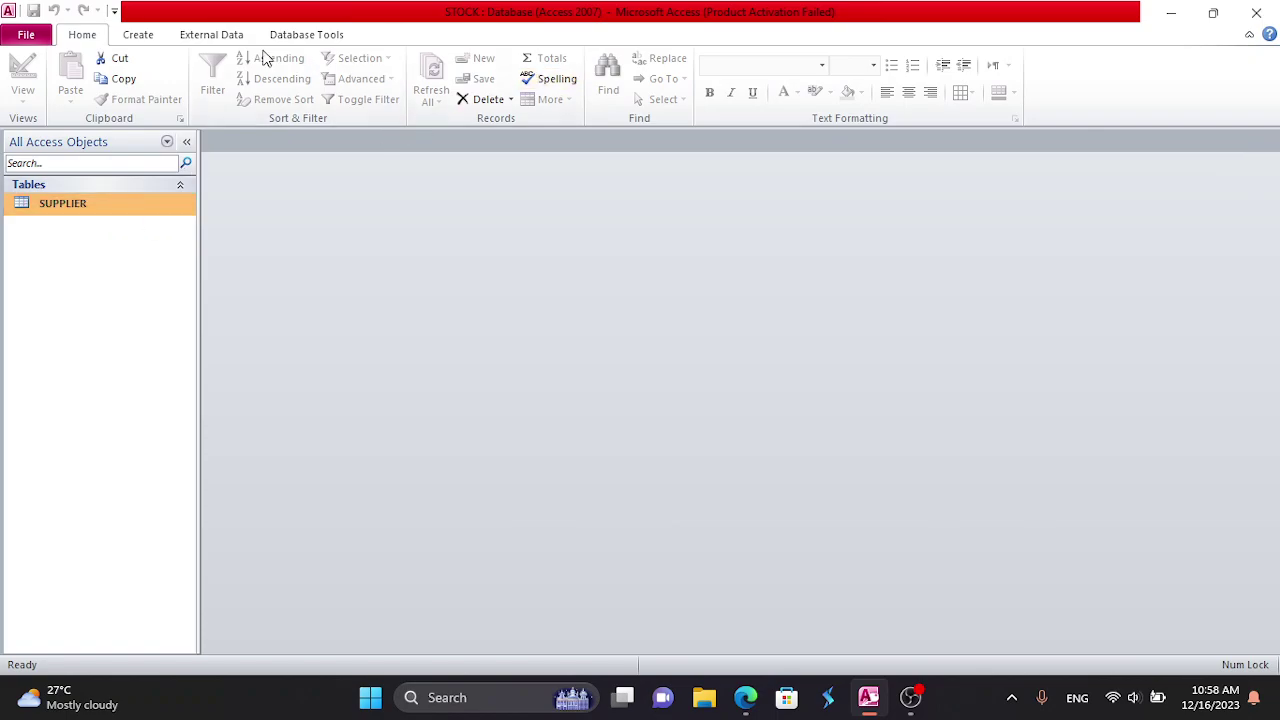
- Start another table in Design view and check the Stock table in the practical sheet in Edge before returning to Access
click(143, 38)
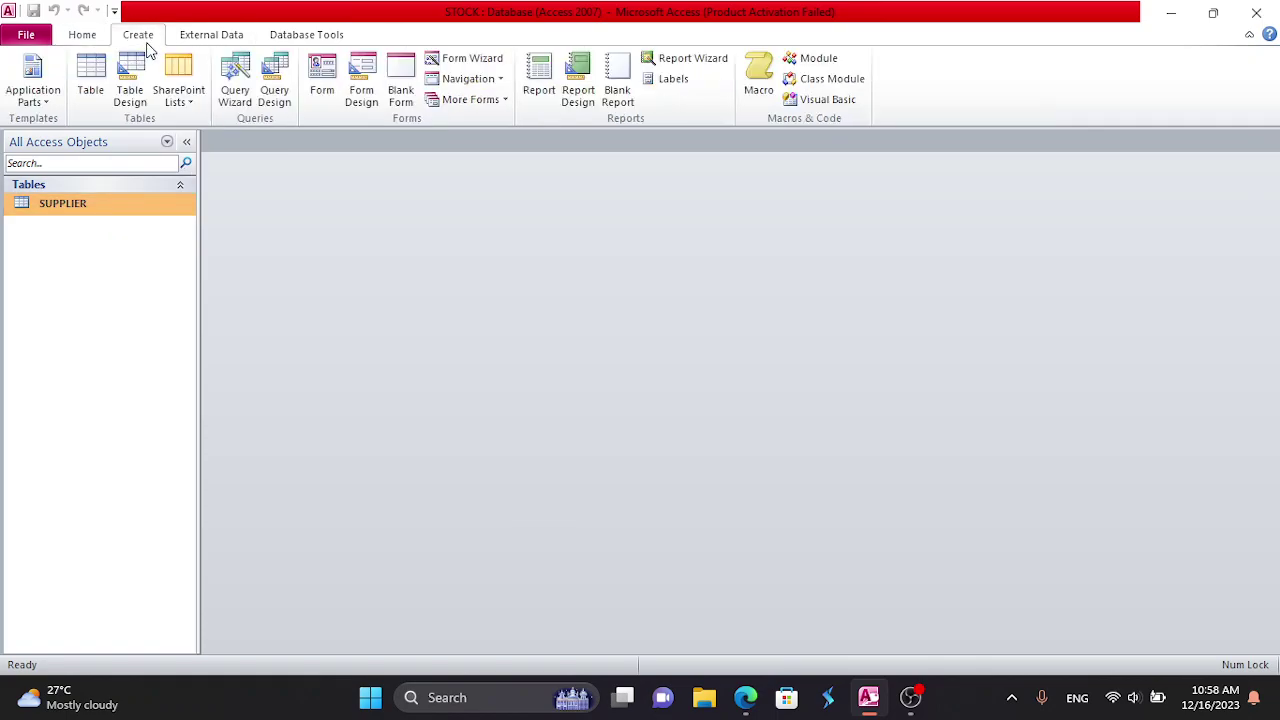
click(133, 100)
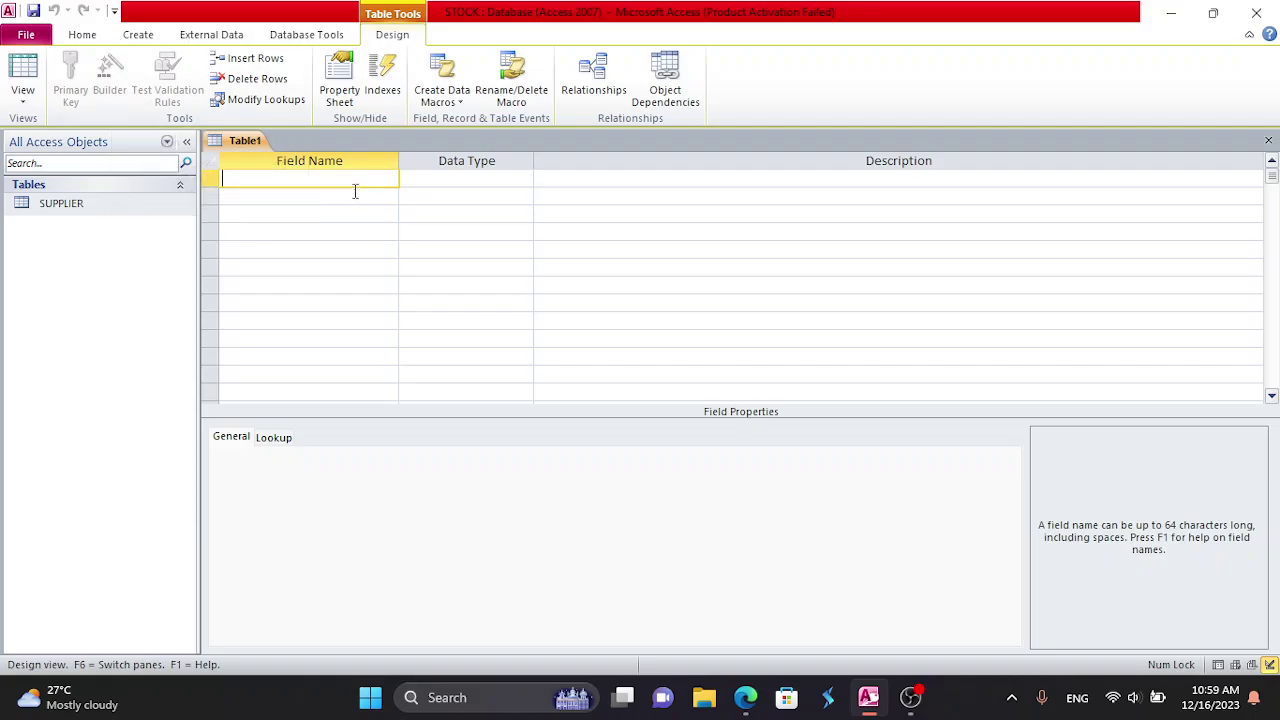
click(746, 697)
scroll(333, 360, up, 4)
scroll(333, 360, up, 1)
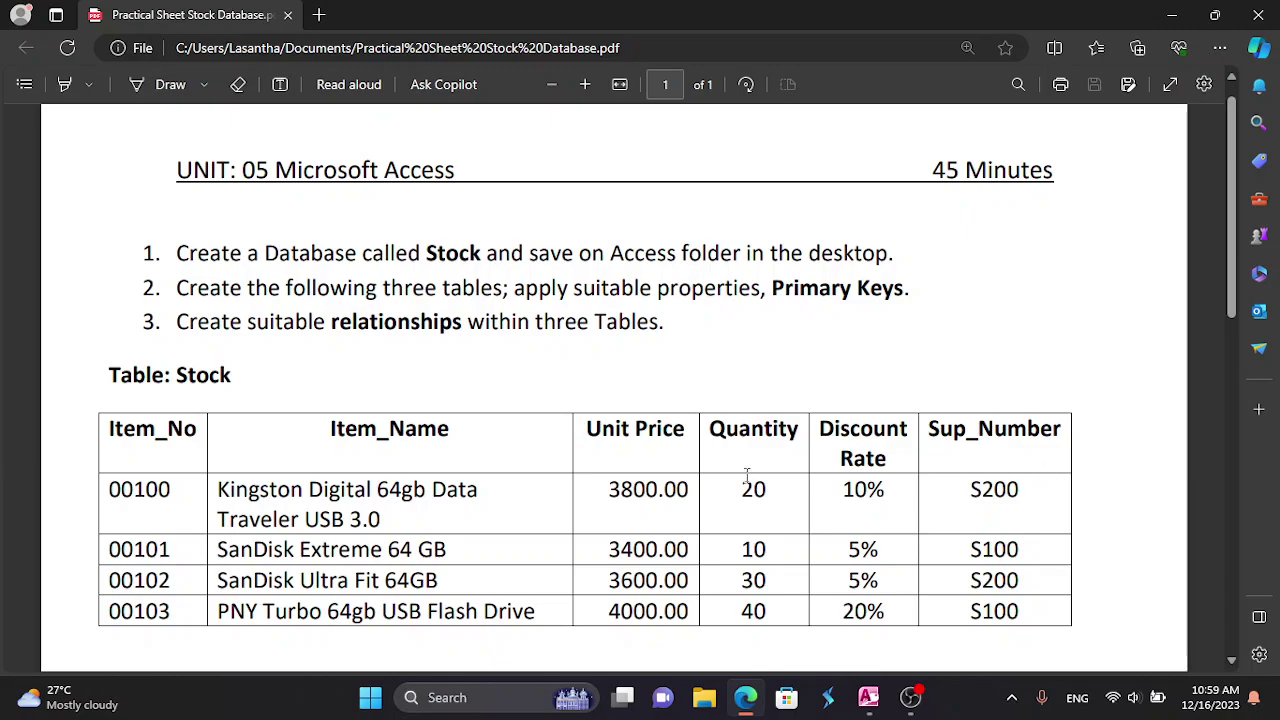
scroll(525, 556, down, 3)
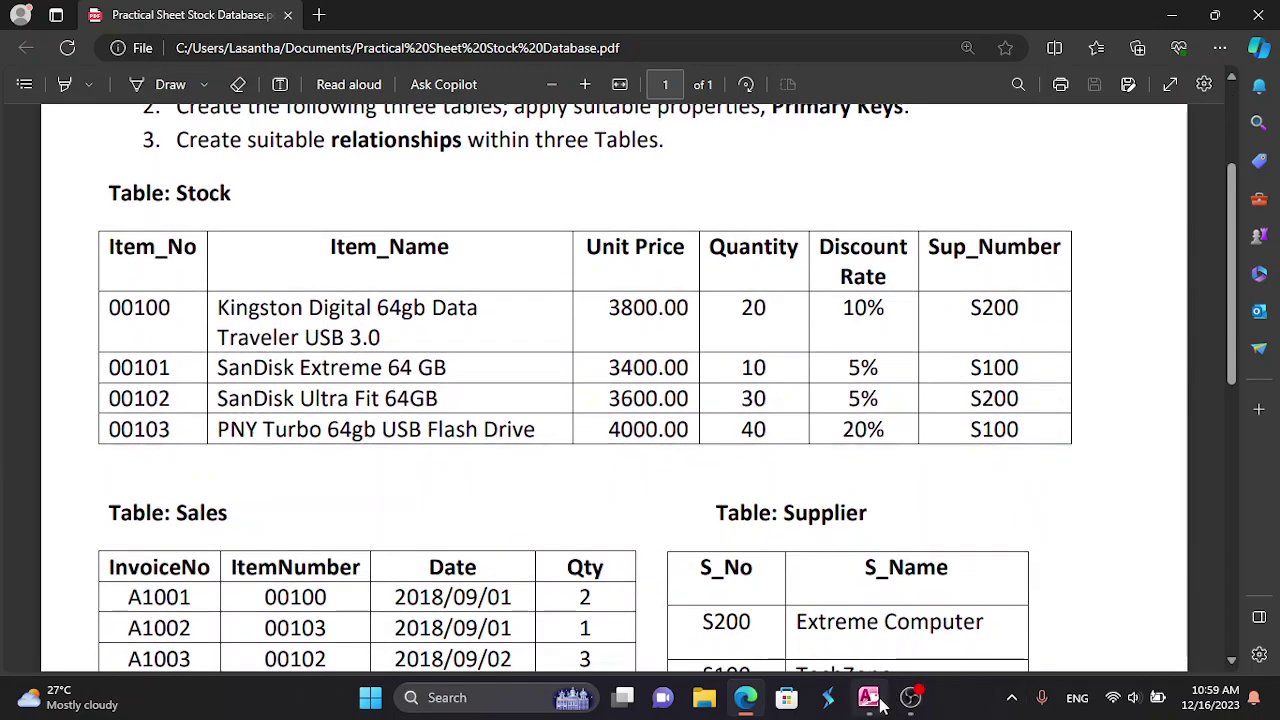
click(870, 700)
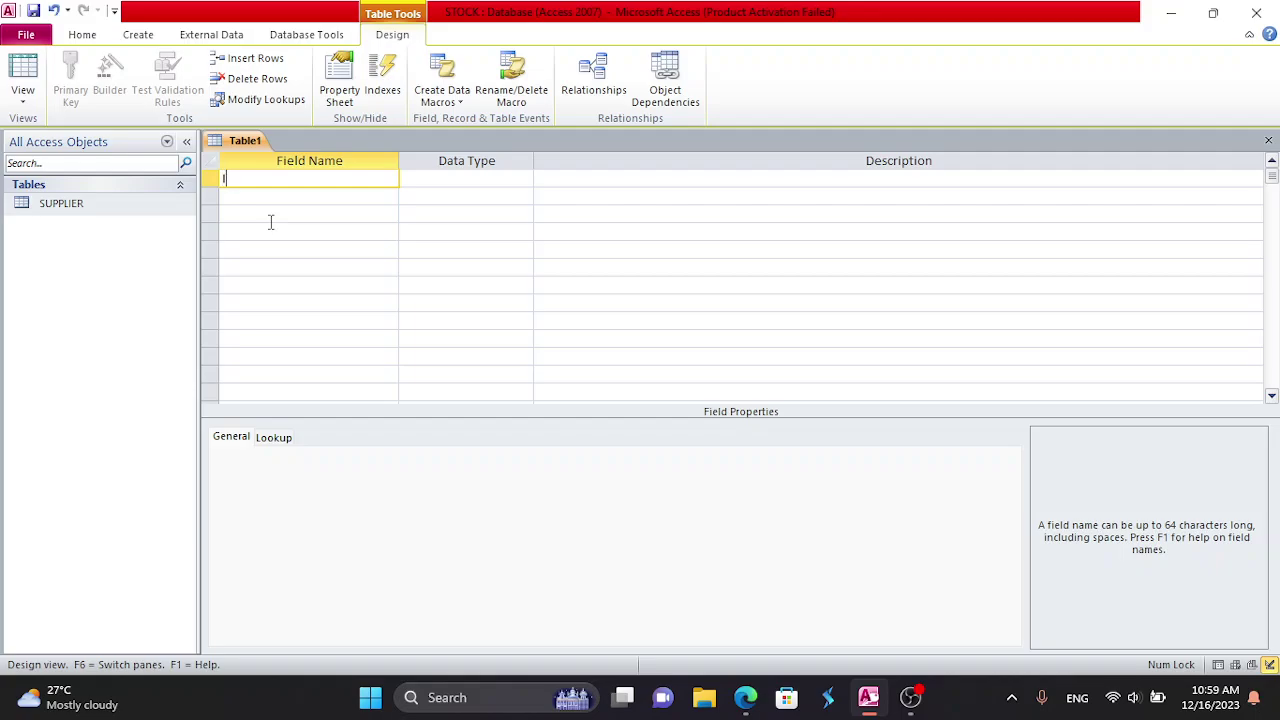
- Add a Text field named Item_No as the first field of the new table
text(Ie)
key(BackSpace)
text(tem_NO)
key(Tab)
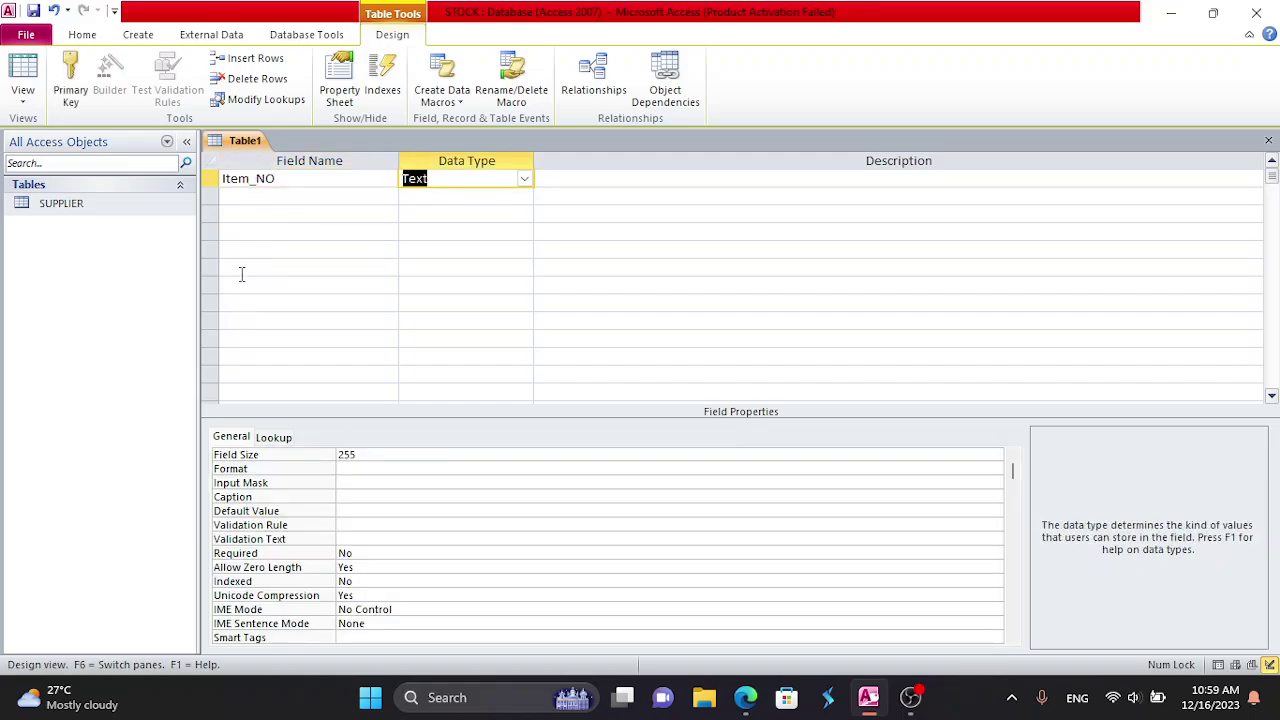
click(294, 178)
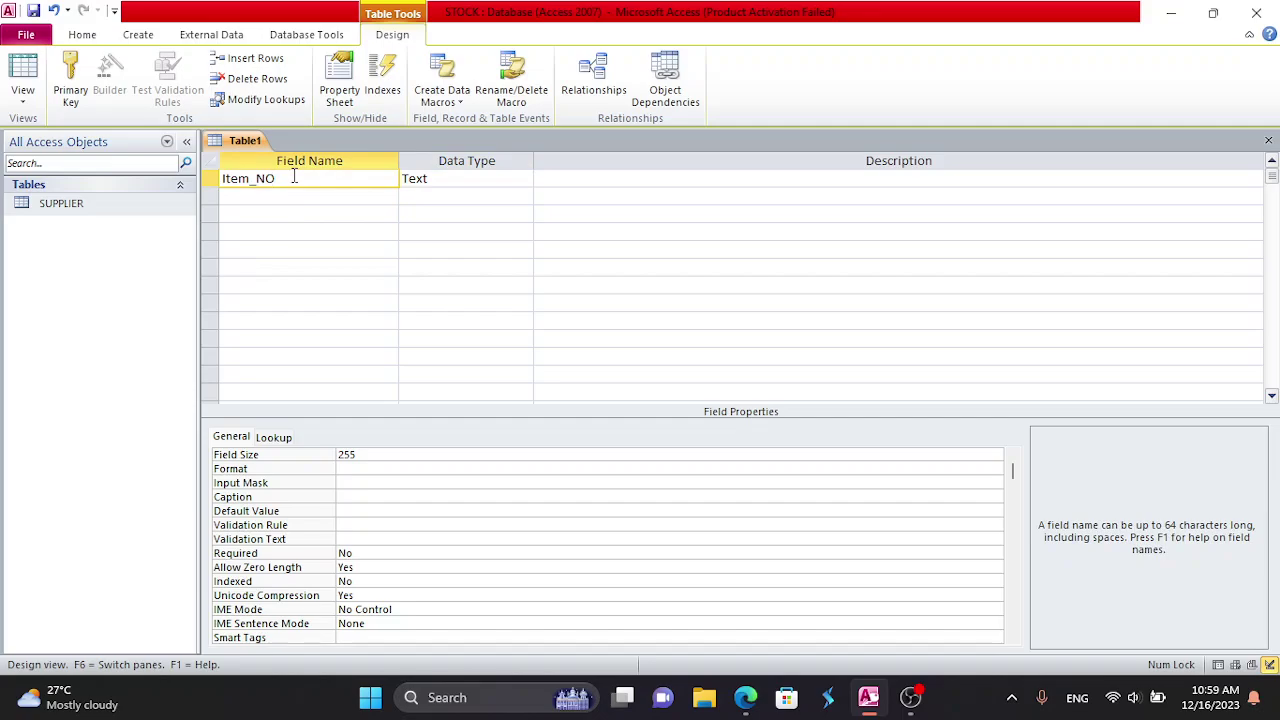
key(BackSpace)
text(o)
- Set the Item_No field size to 5 and make the field the primary key
click(464, 181)
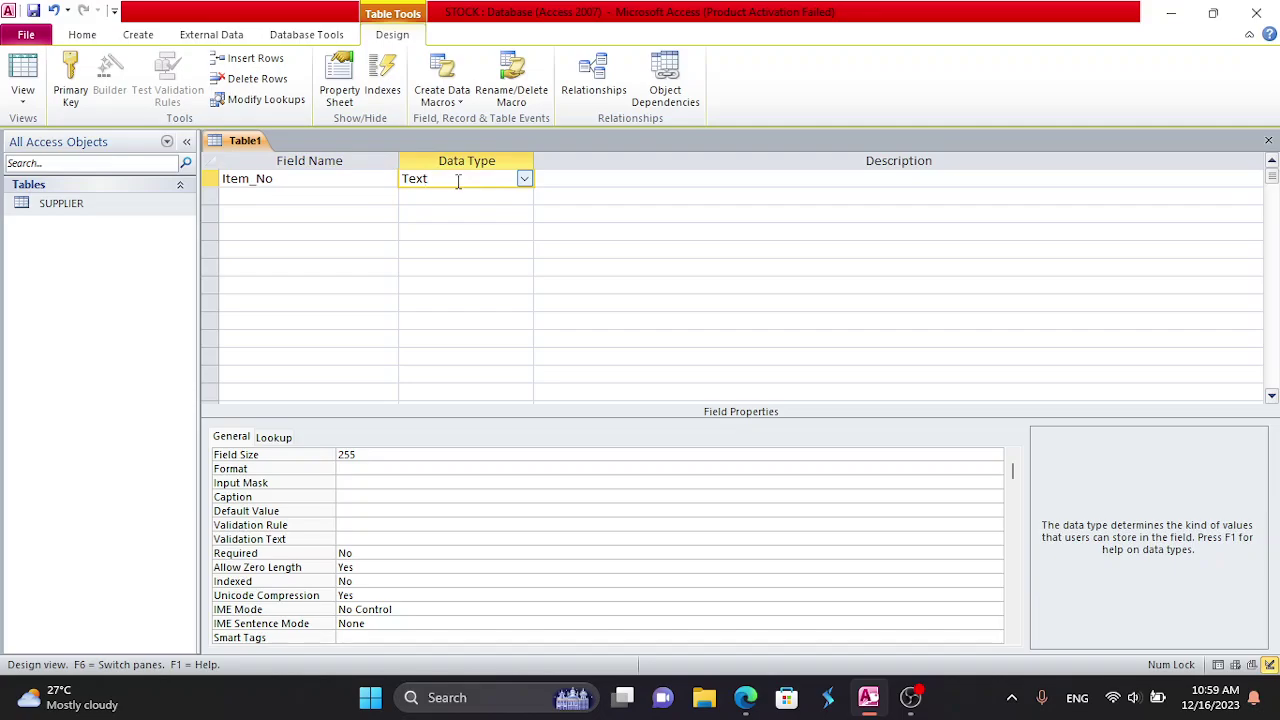
click(340, 455)
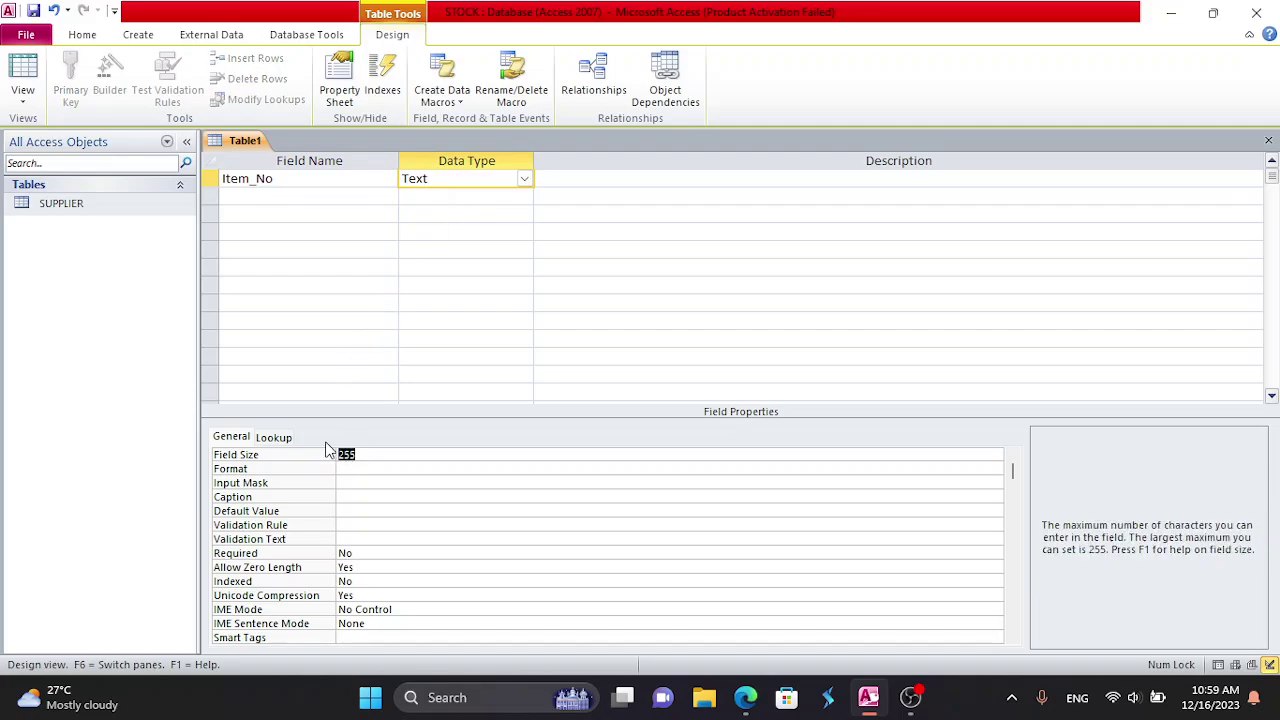
text(5)
right_click(210, 178)
click(273, 192)
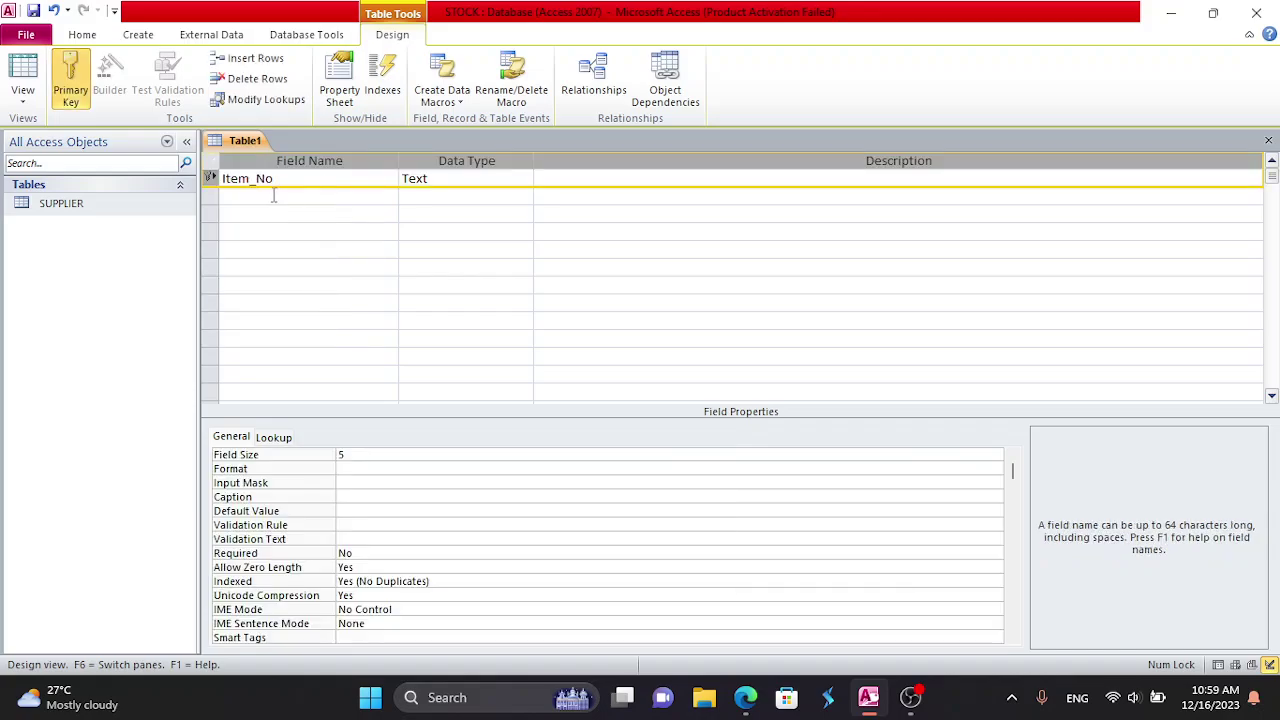
- Add a Text field named Item_Name with a field size of 50 below Item_No
click(270, 196)
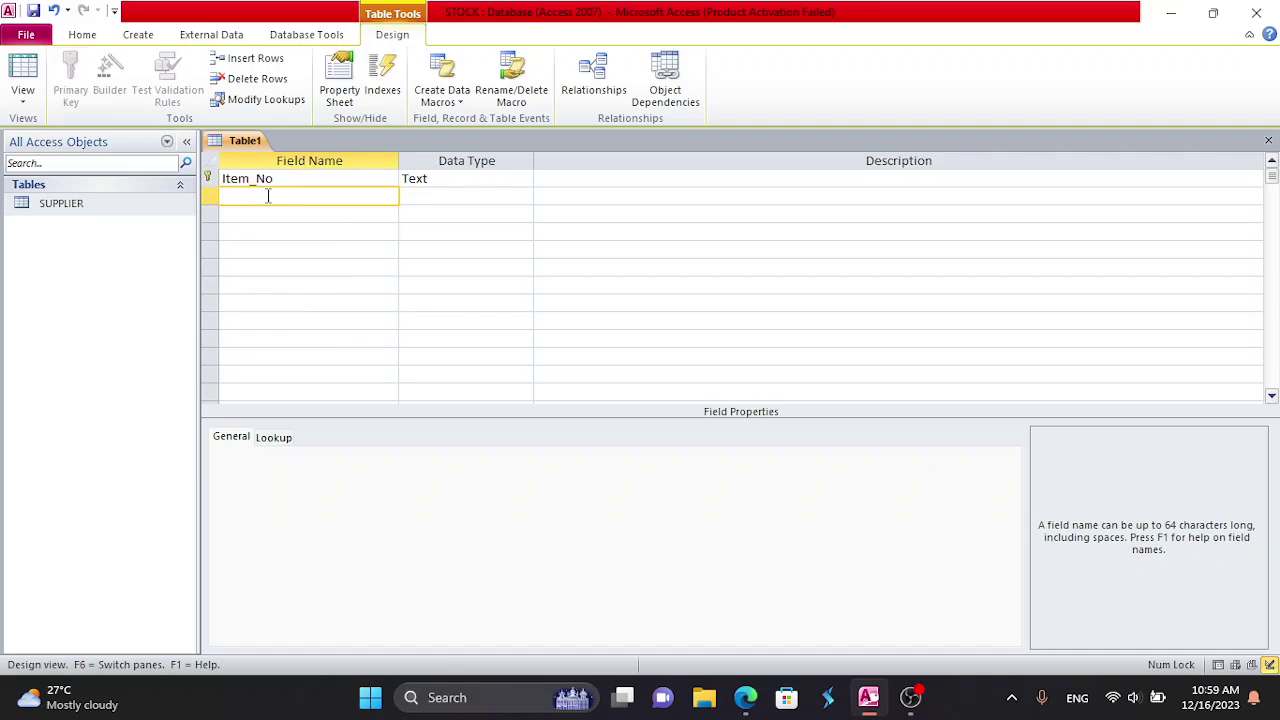
text(Item_Name)
key(Tab)
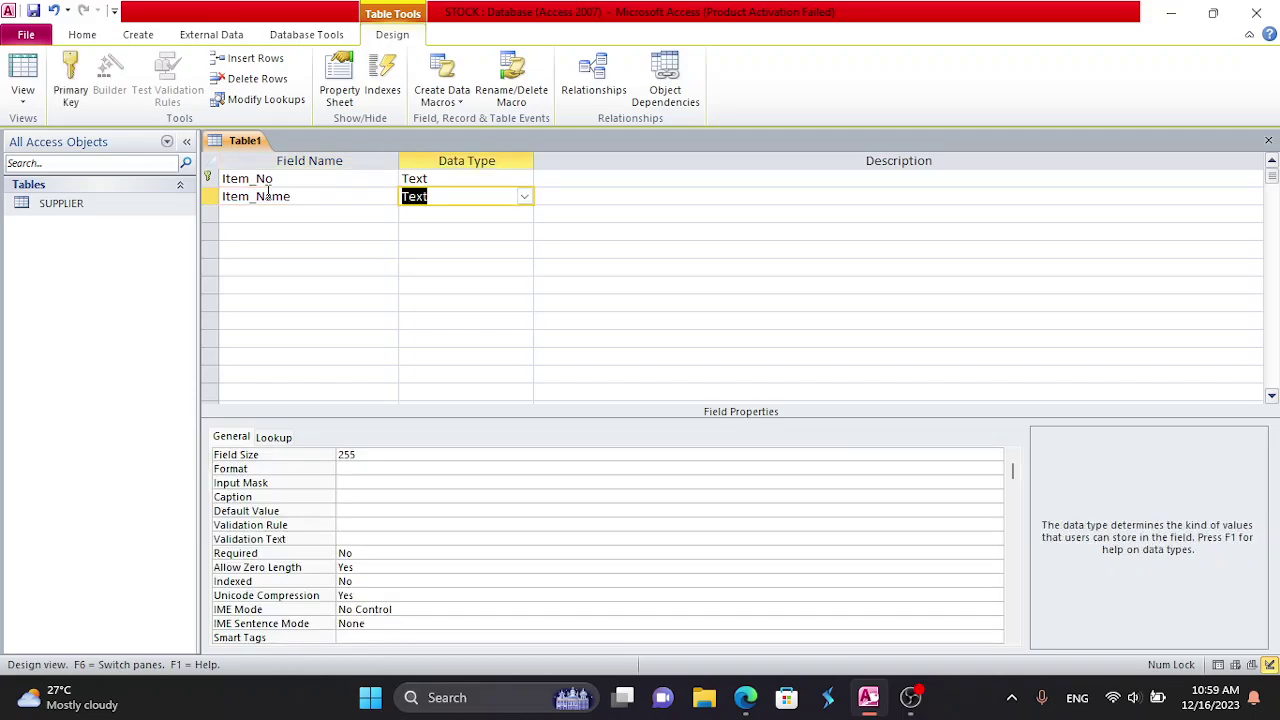
click(376, 456)
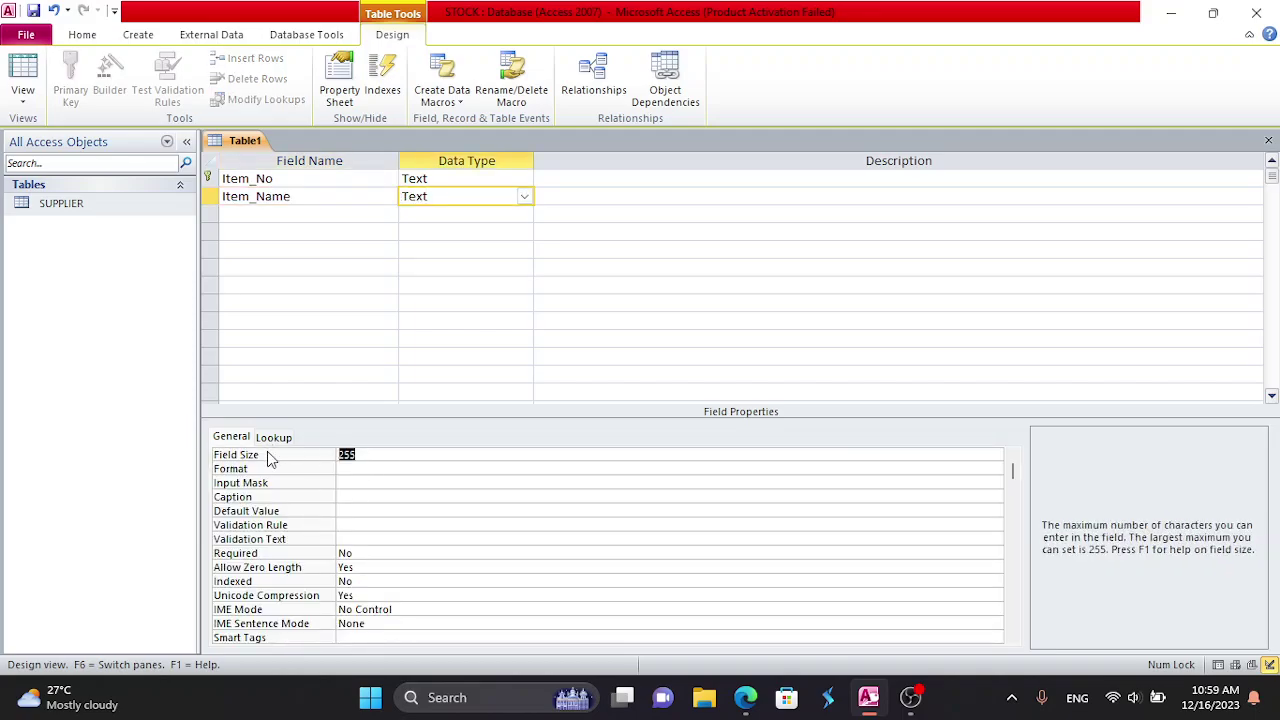
text(2)
text(50)
- Add a Currency field named Unit_Price below Item_Name
click(276, 214)
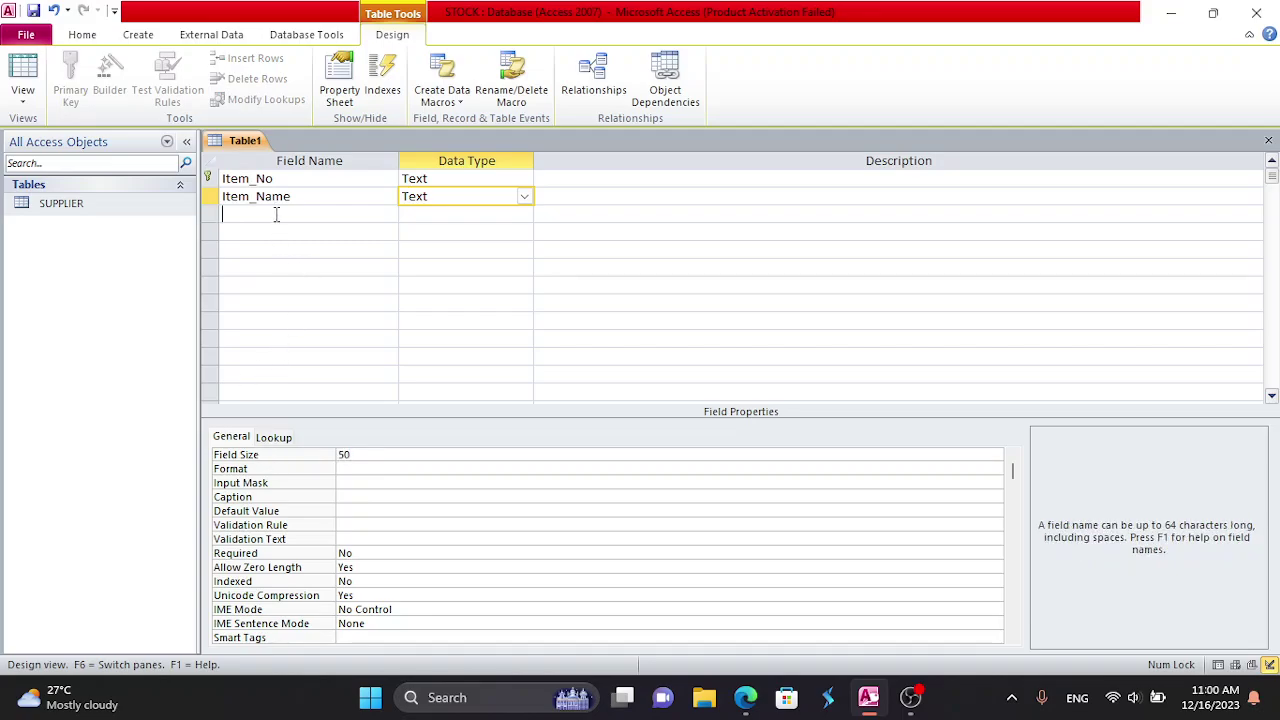
text(Unit)
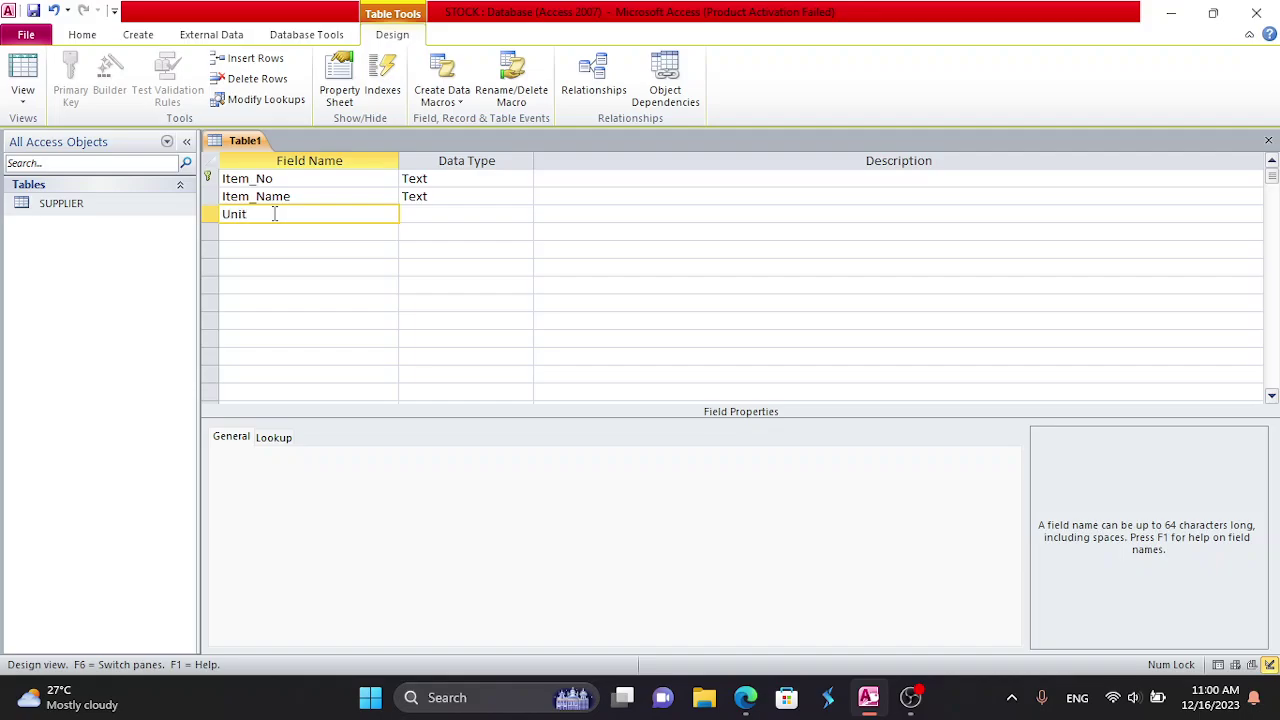
text(_Price)
key(Tab)
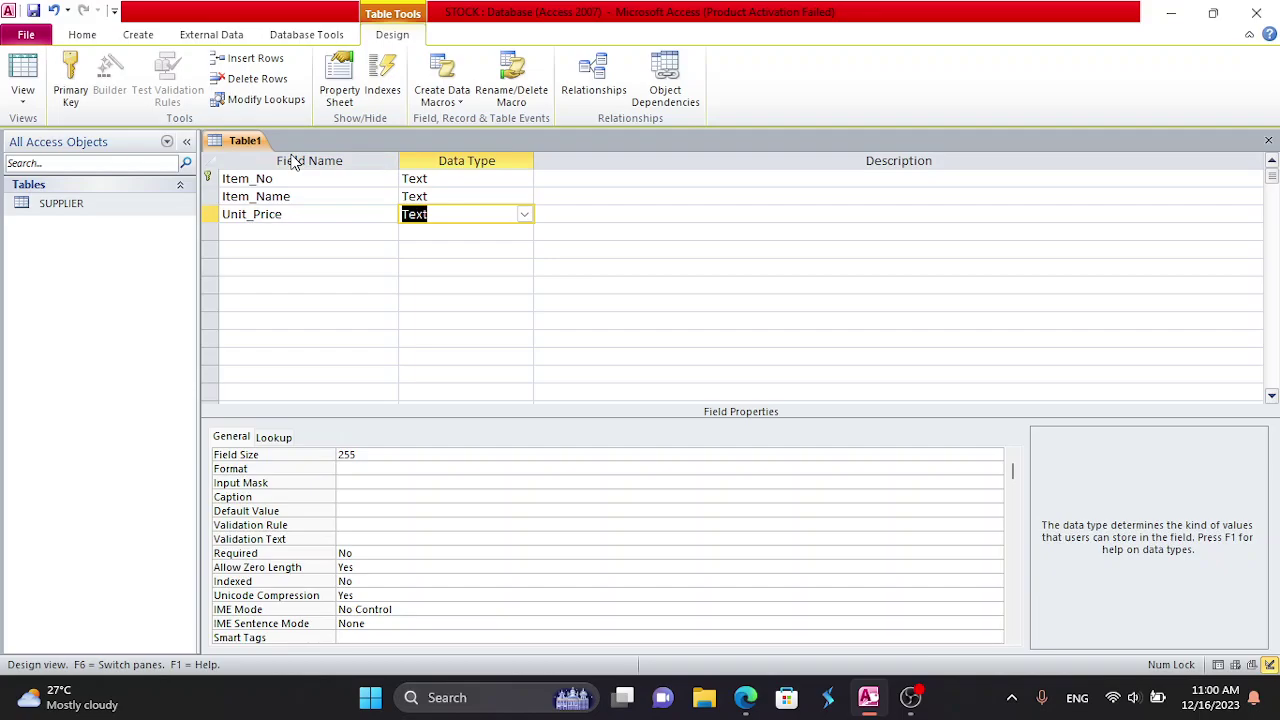
click(524, 214)
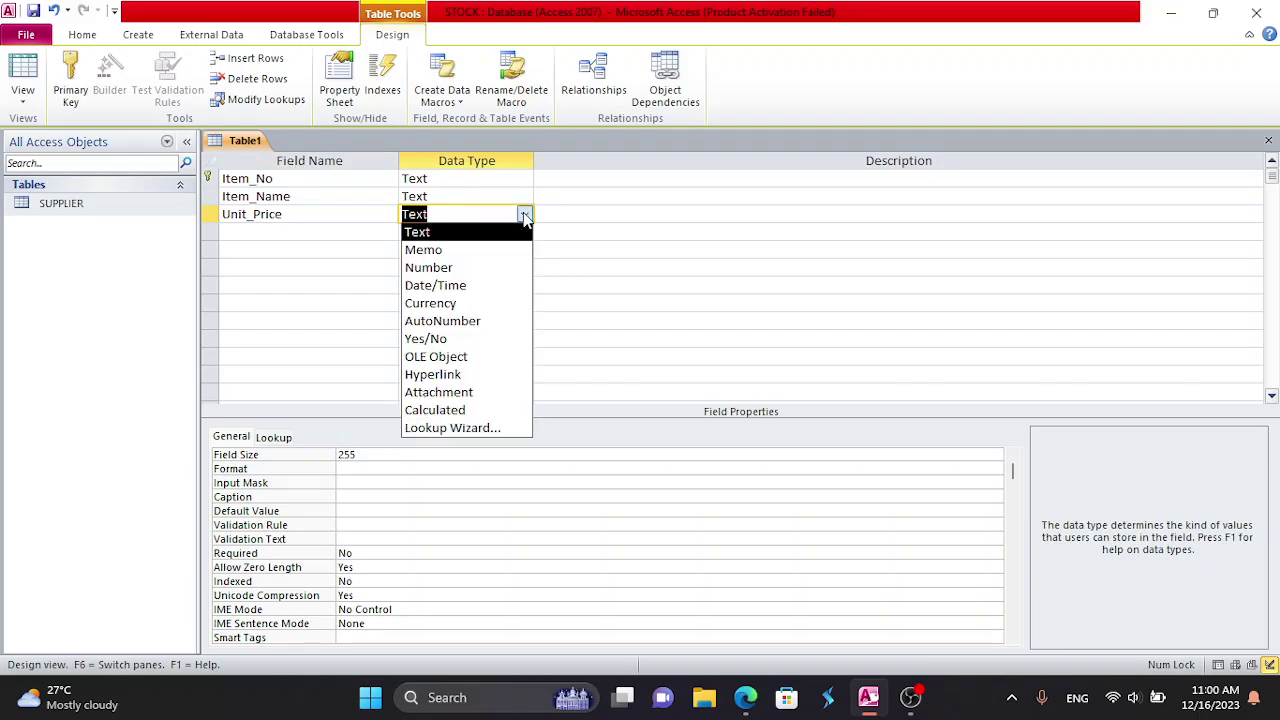
click(452, 304)
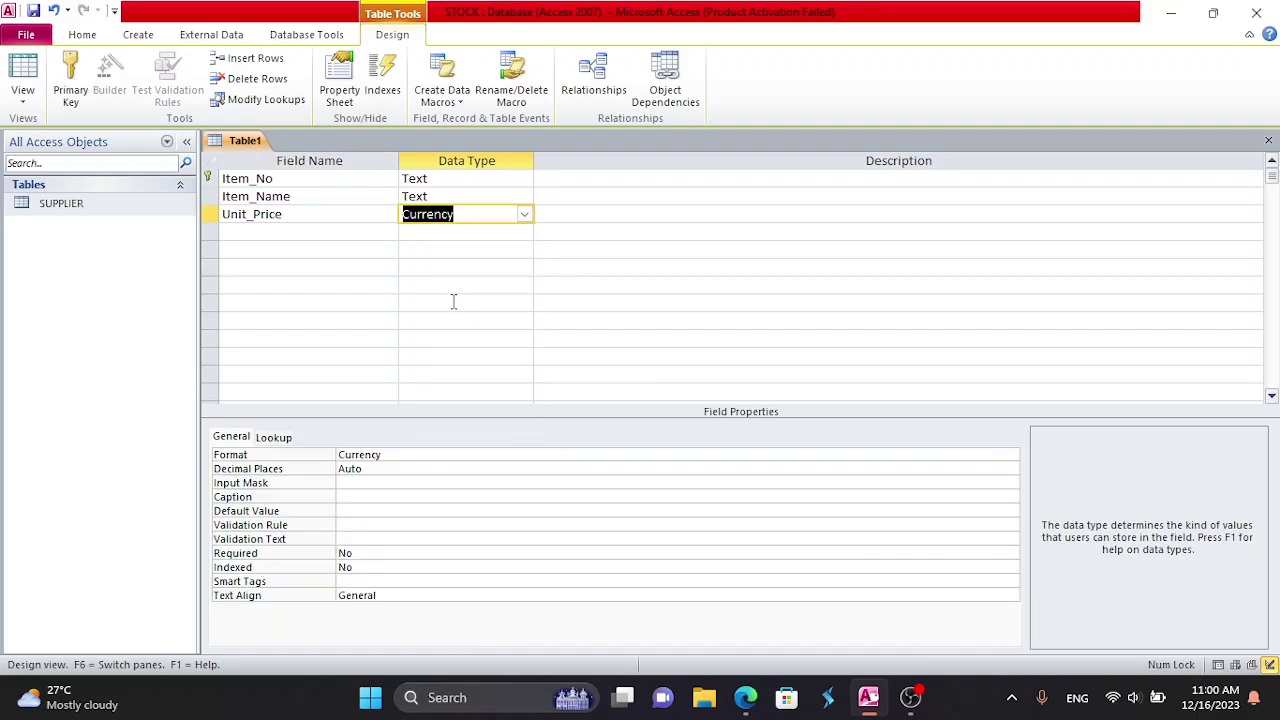
- Add a Number field named Quantity below Unit_Price
click(284, 233)
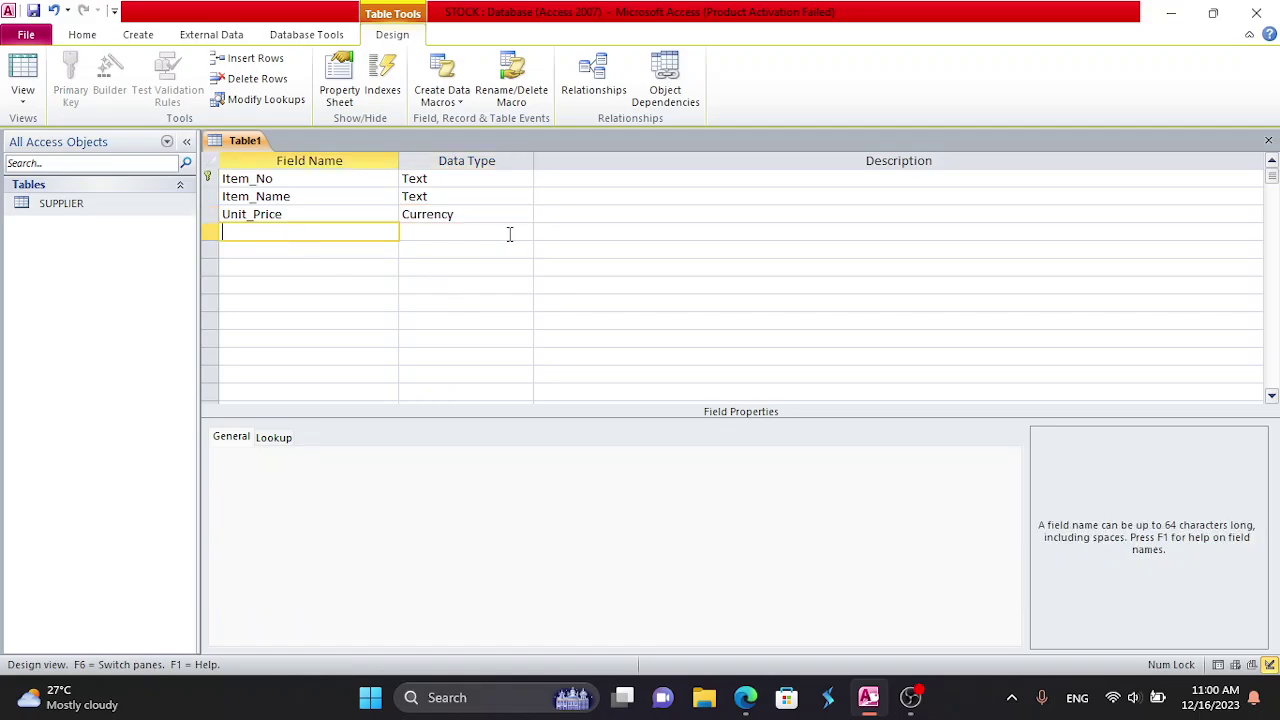
text(Quantity)
click(509, 234)
text(number)
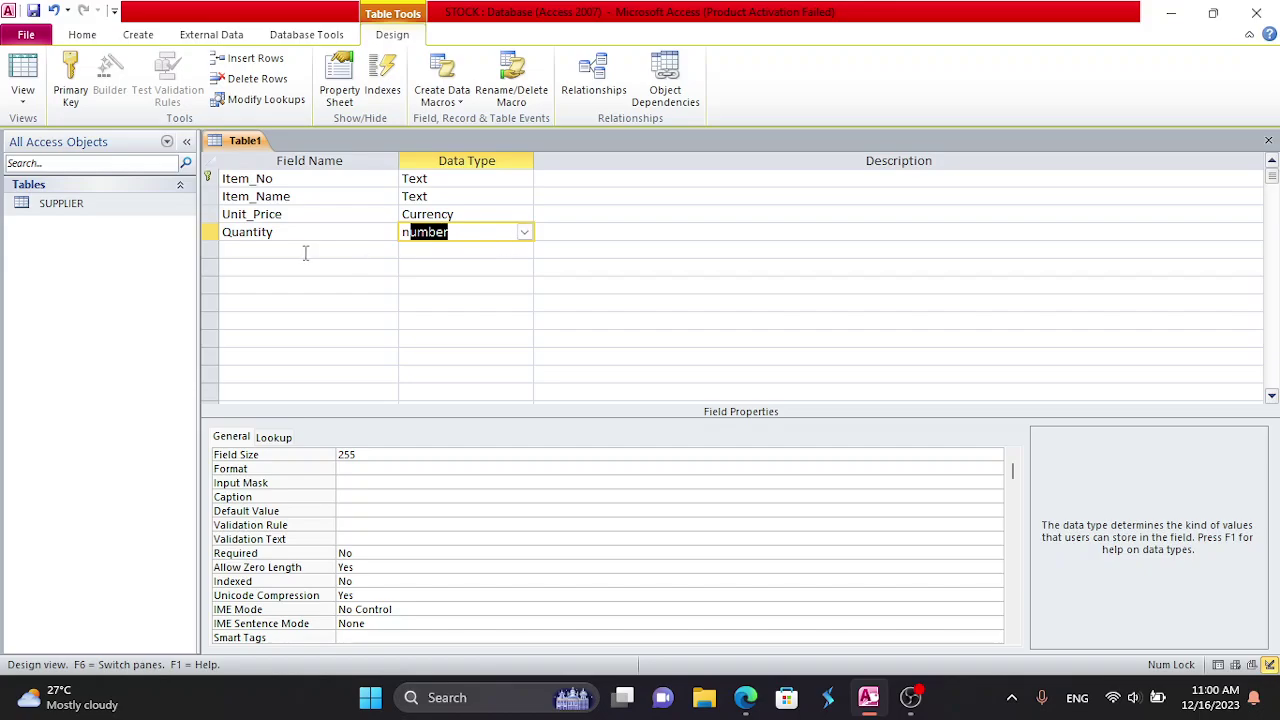
click(305, 252)
click(489, 234)
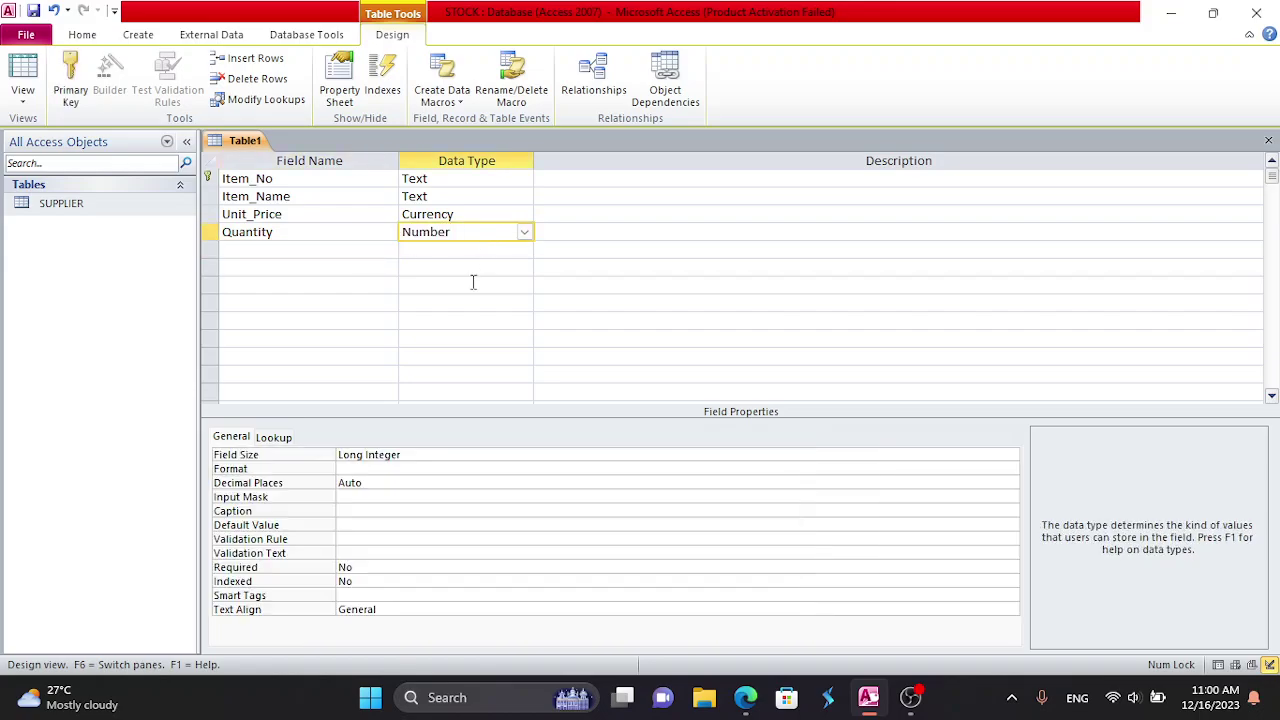
- Set the Quantity field size to Integer and its decimal places to 0
click(449, 454)
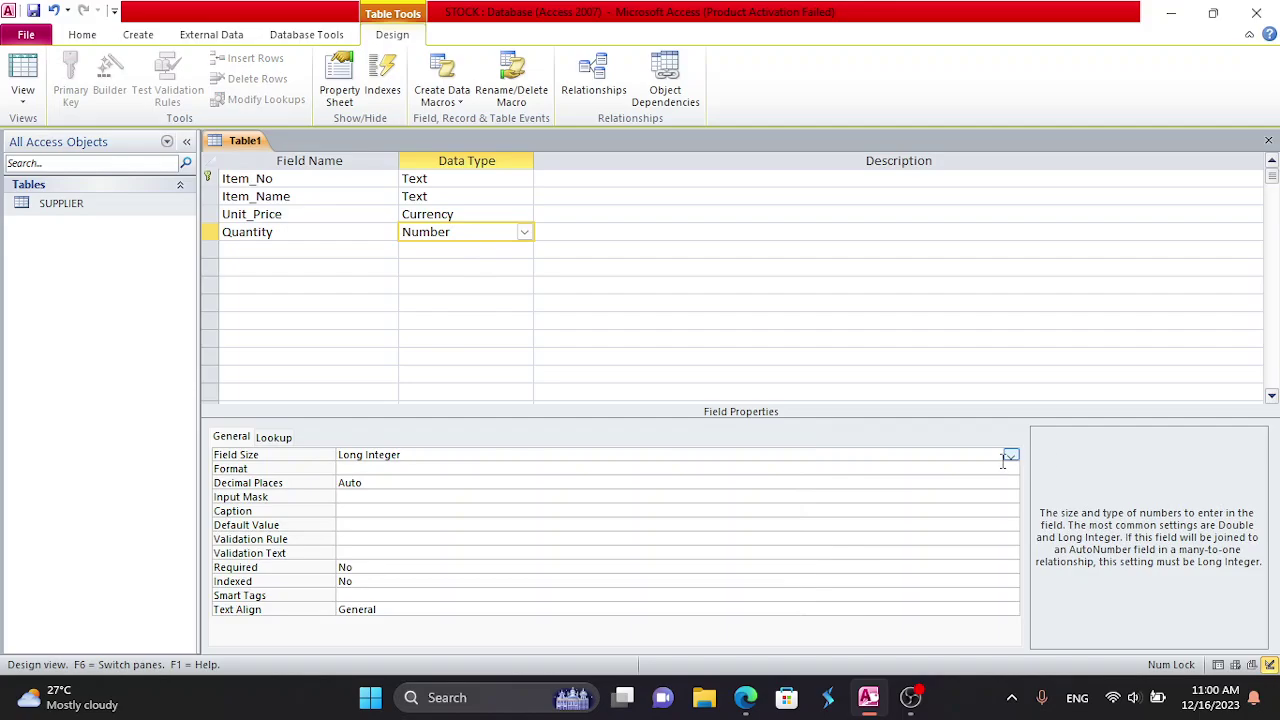
click(1011, 455)
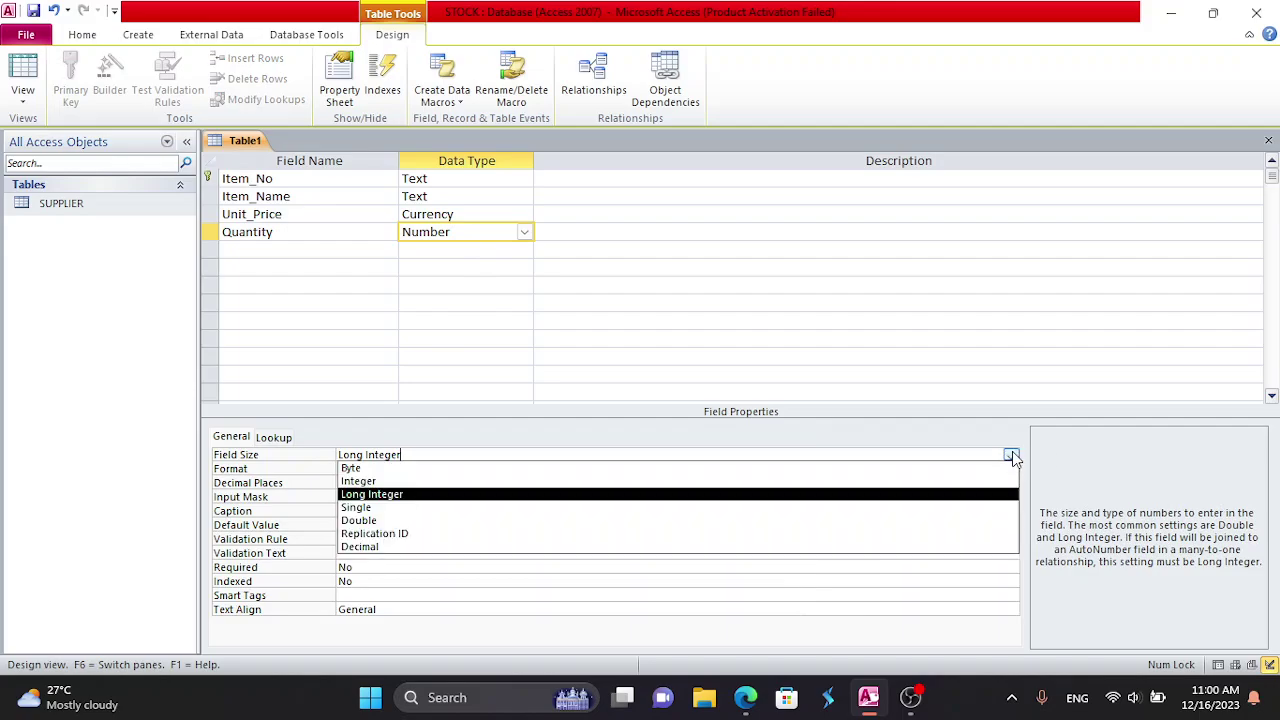
click(382, 481)
click(377, 481)
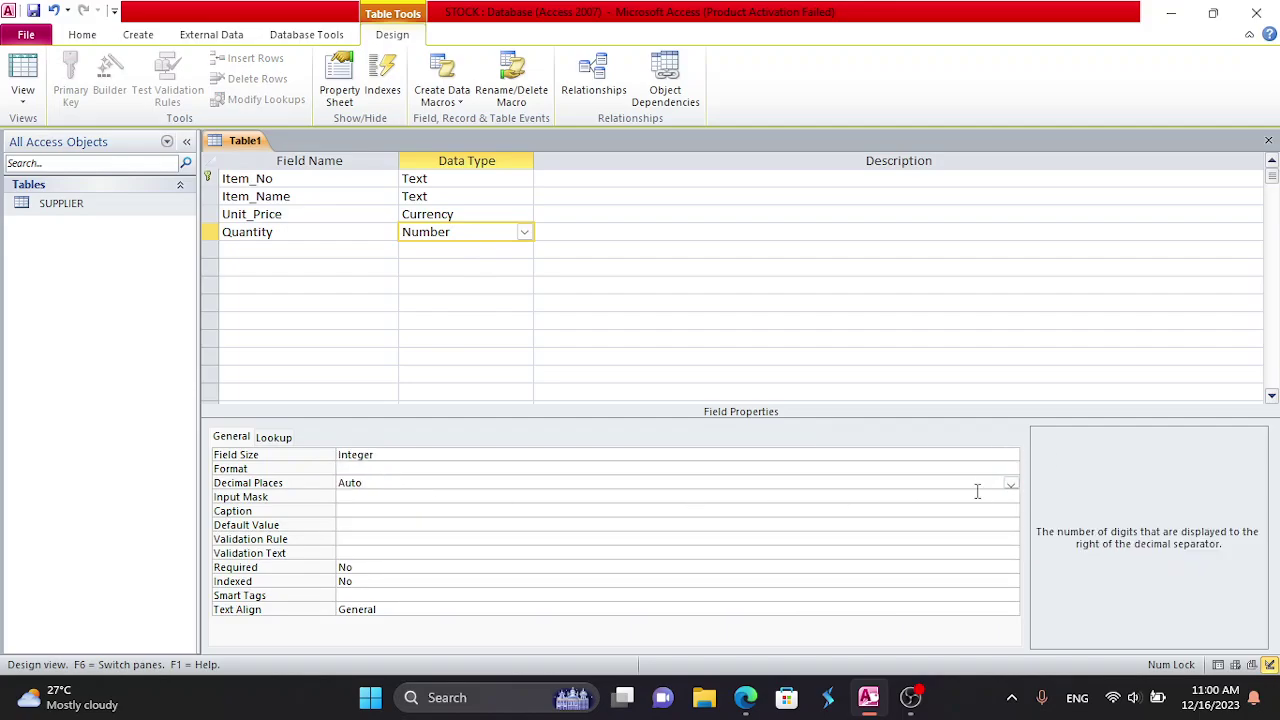
click(1011, 482)
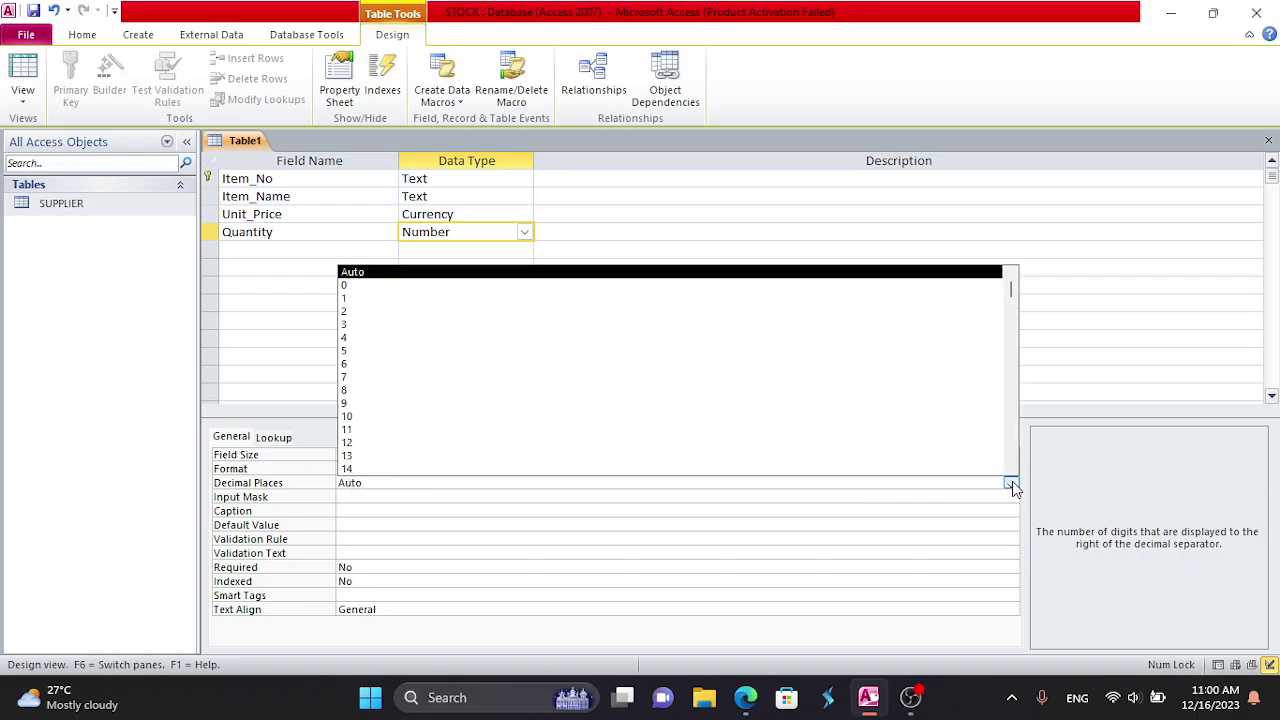
click(350, 285)
- Add a Number field named Discount_Rate below Quantity
click(239, 251)
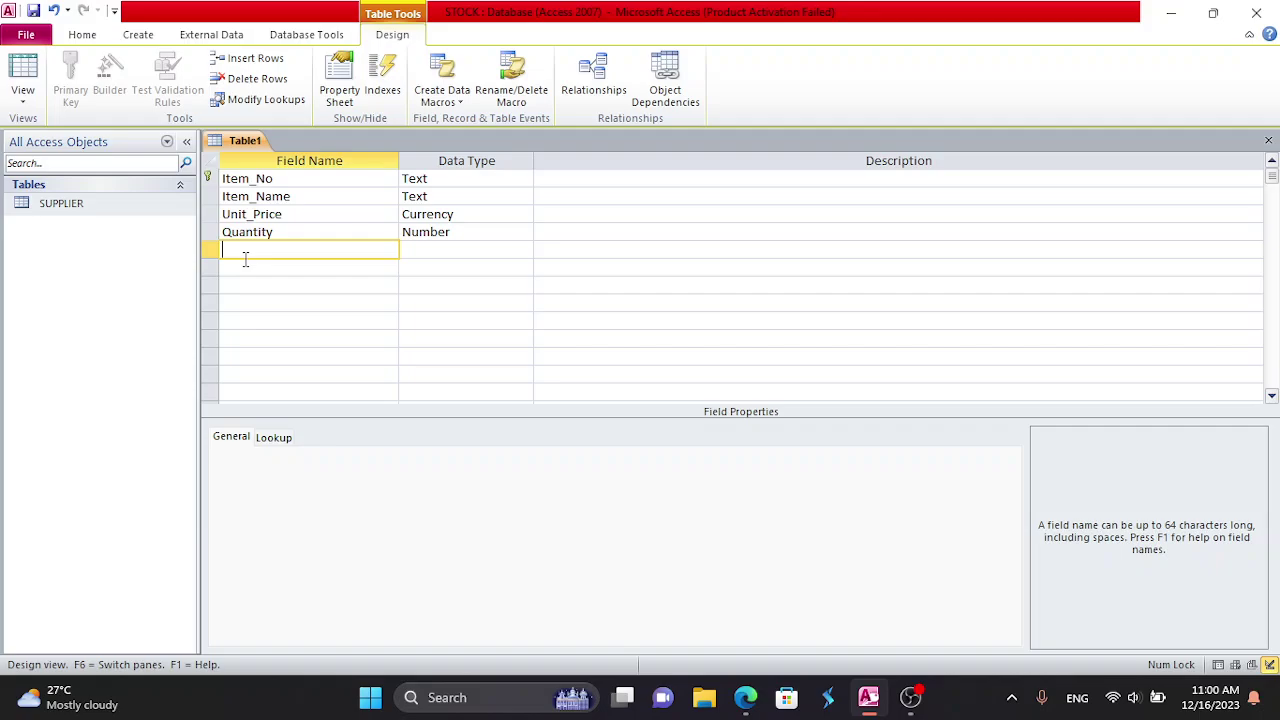
text(Discount_Rate)
key(Tab)
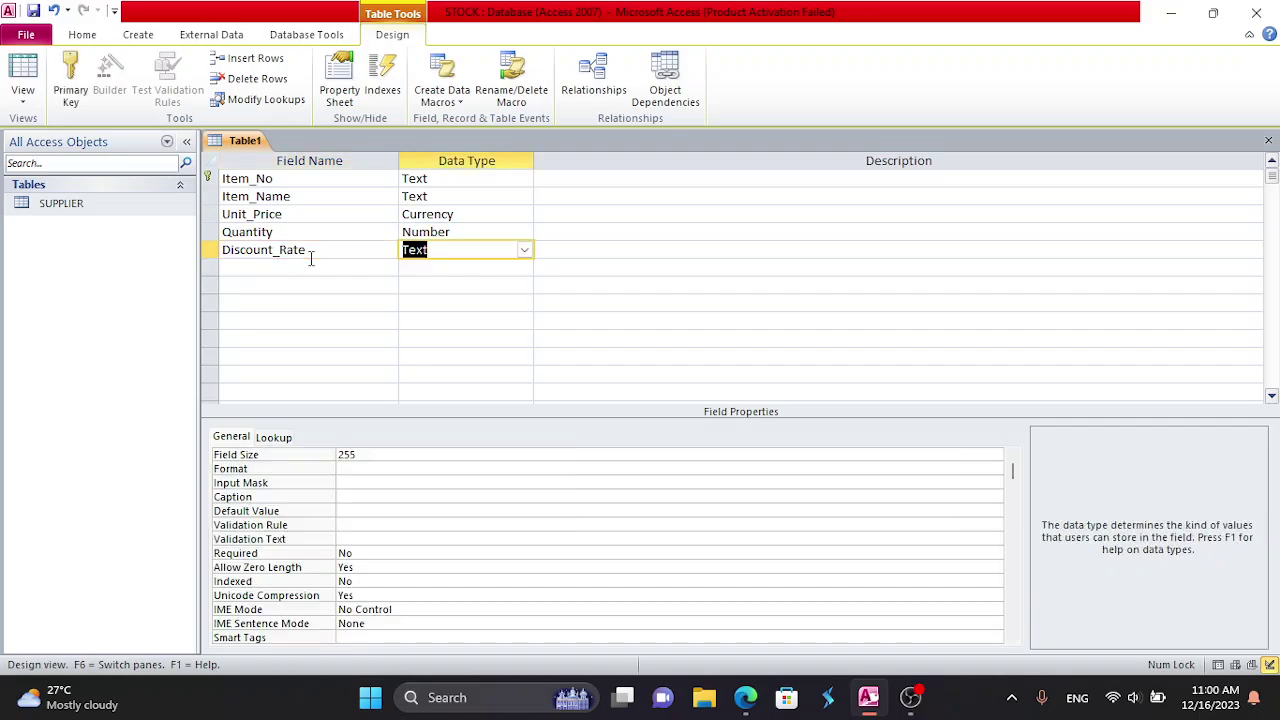
click(525, 251)
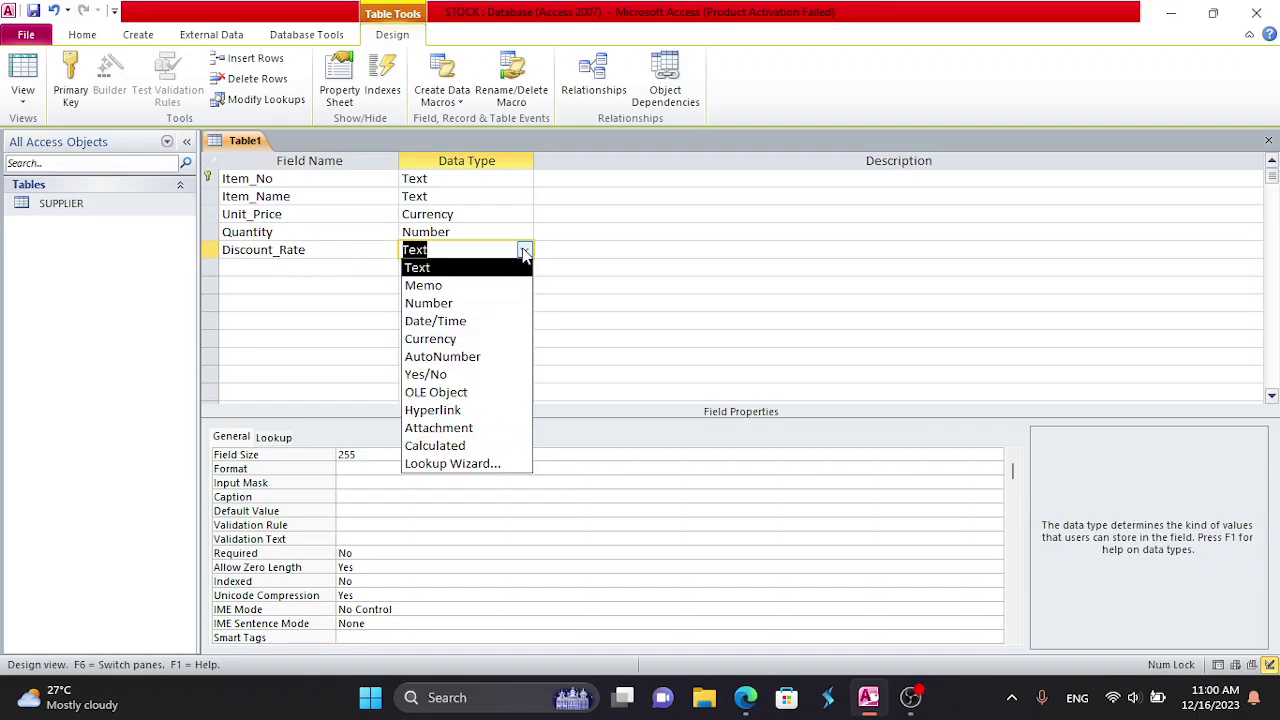
click(472, 300)
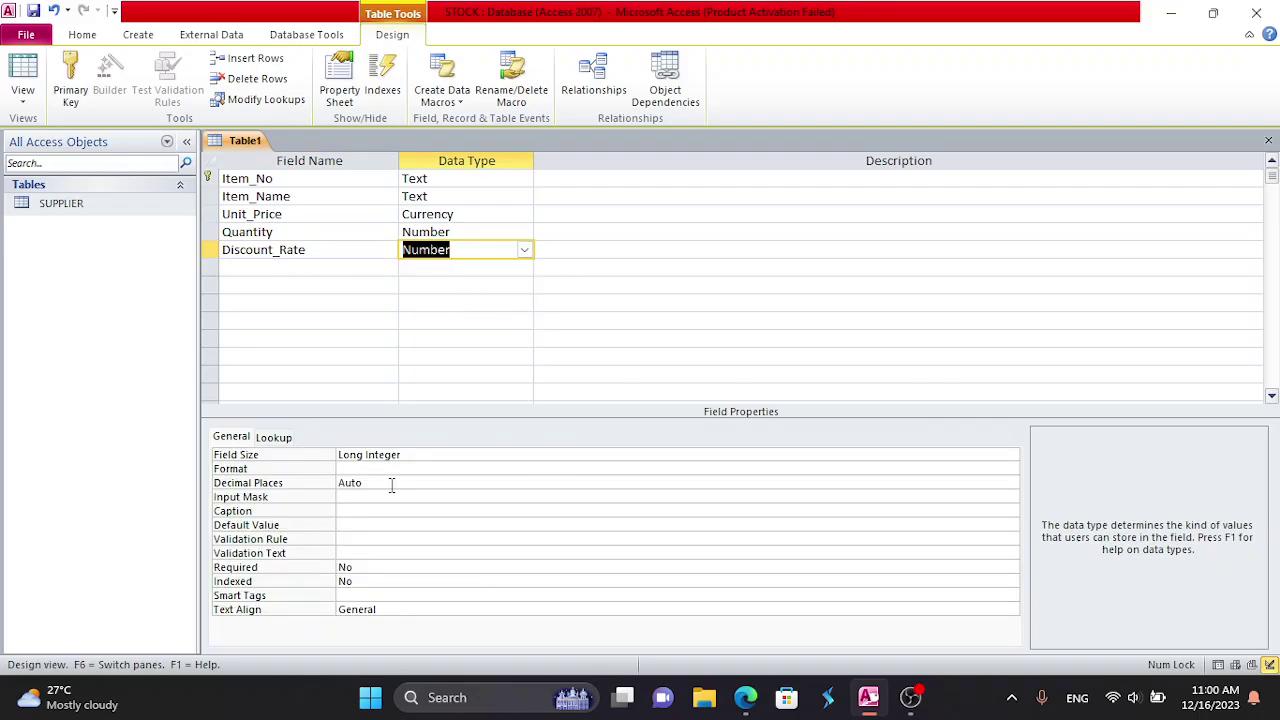
- Set the Discount_Rate field to 0 decimal places and the Percent format
click(393, 483)
click(1011, 484)
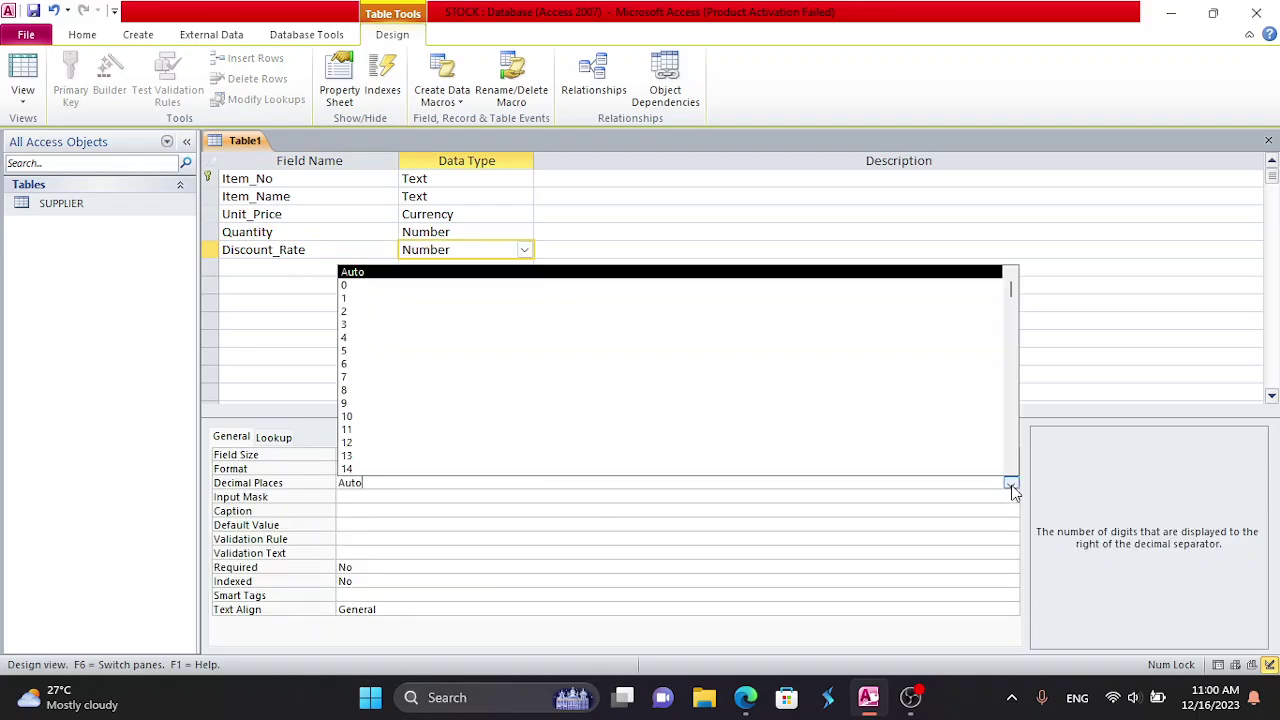
click(356, 287)
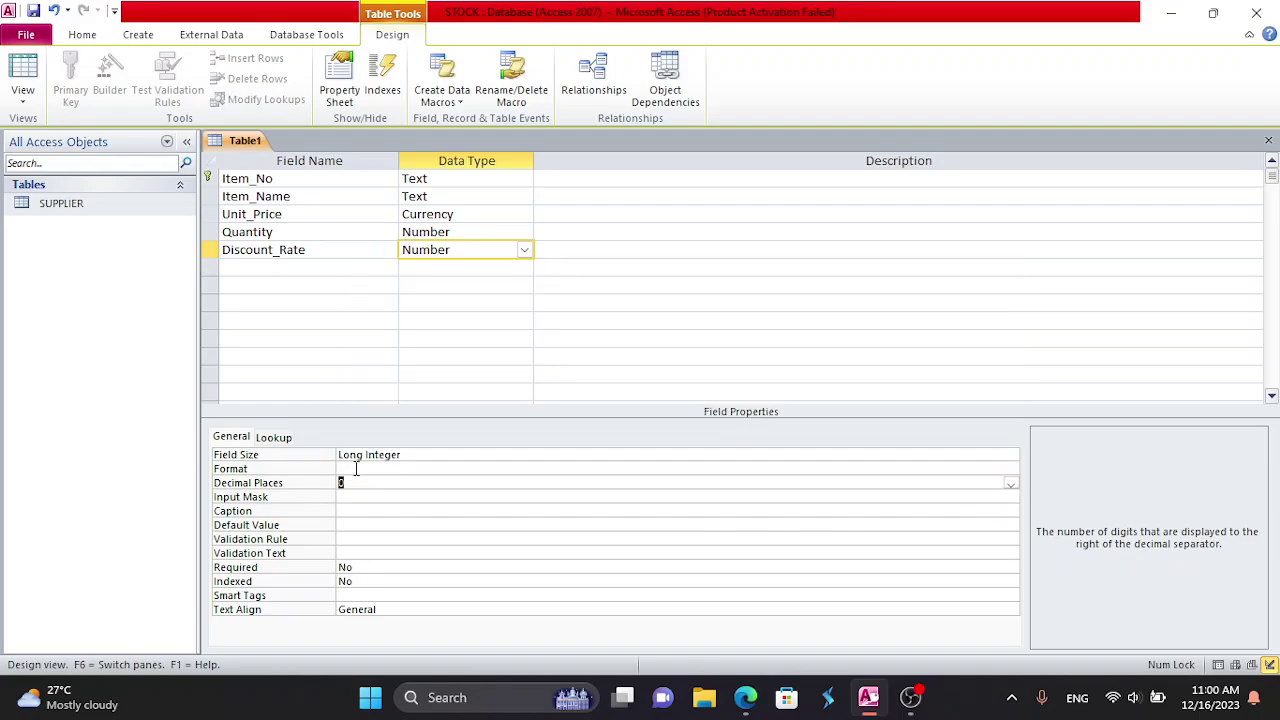
click(356, 468)
click(1011, 469)
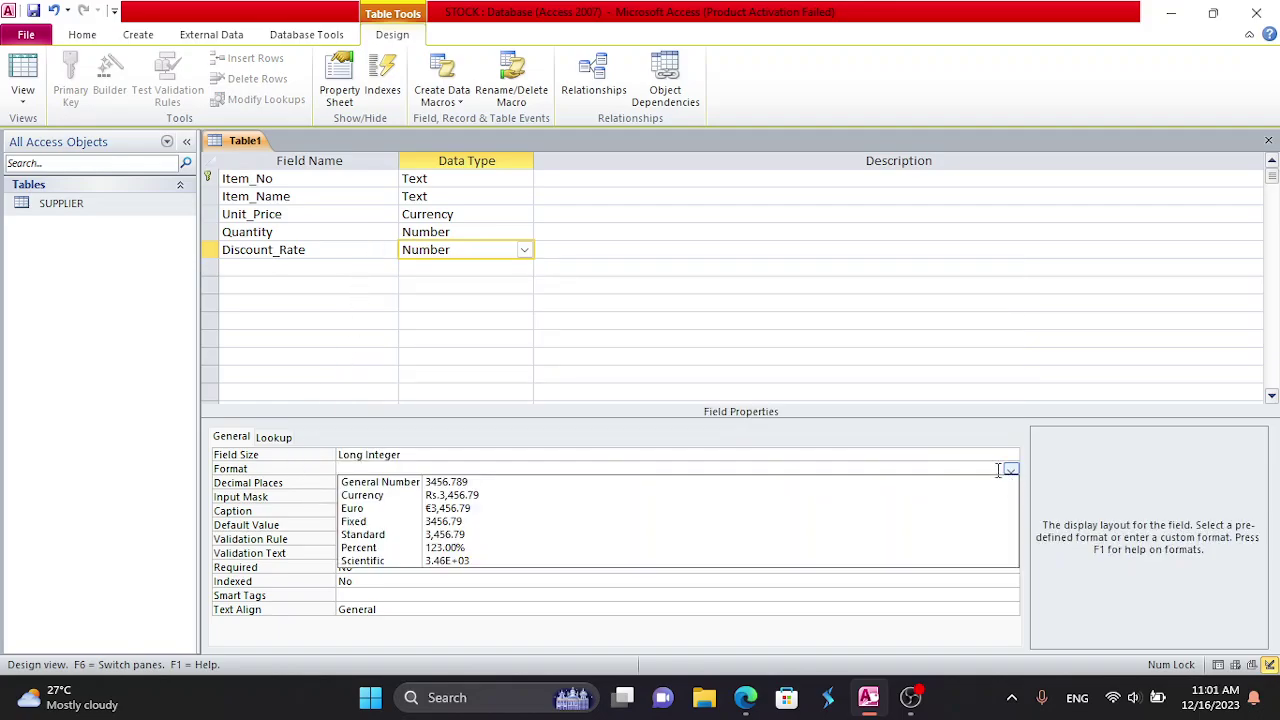
click(582, 548)
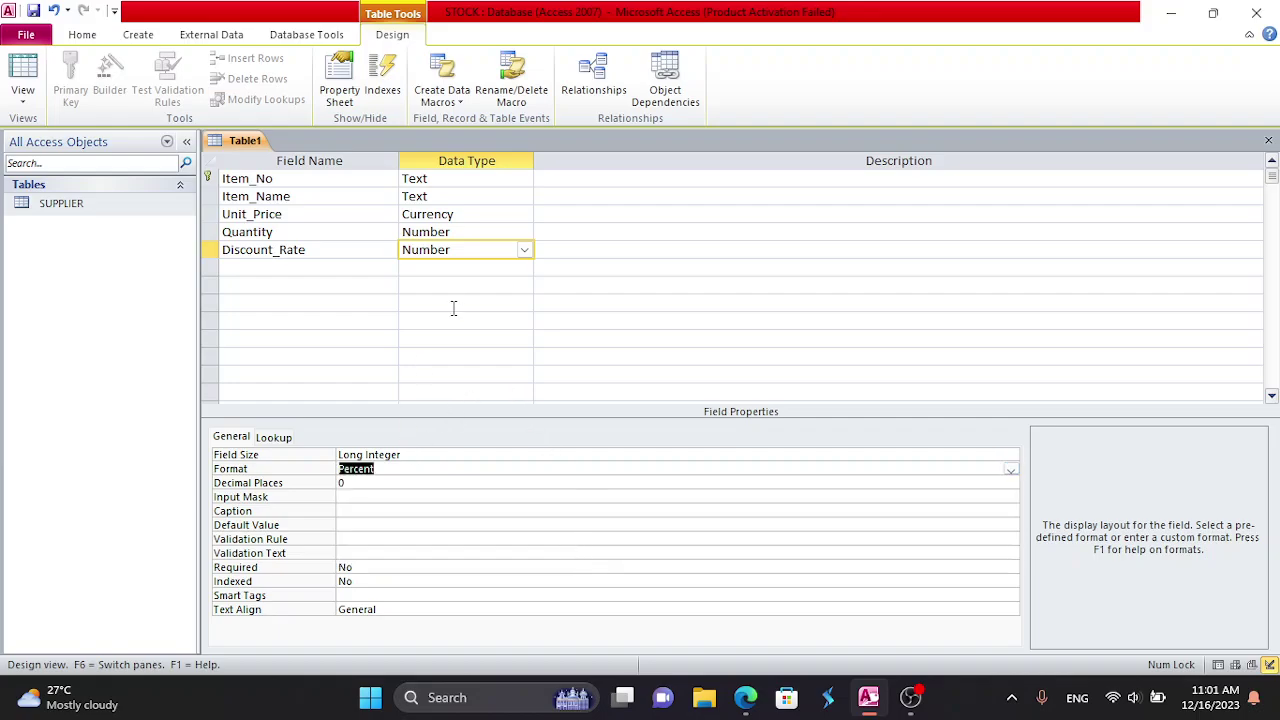
- Add a Text field named Sup_Number below Discount_Rate
click(294, 277)
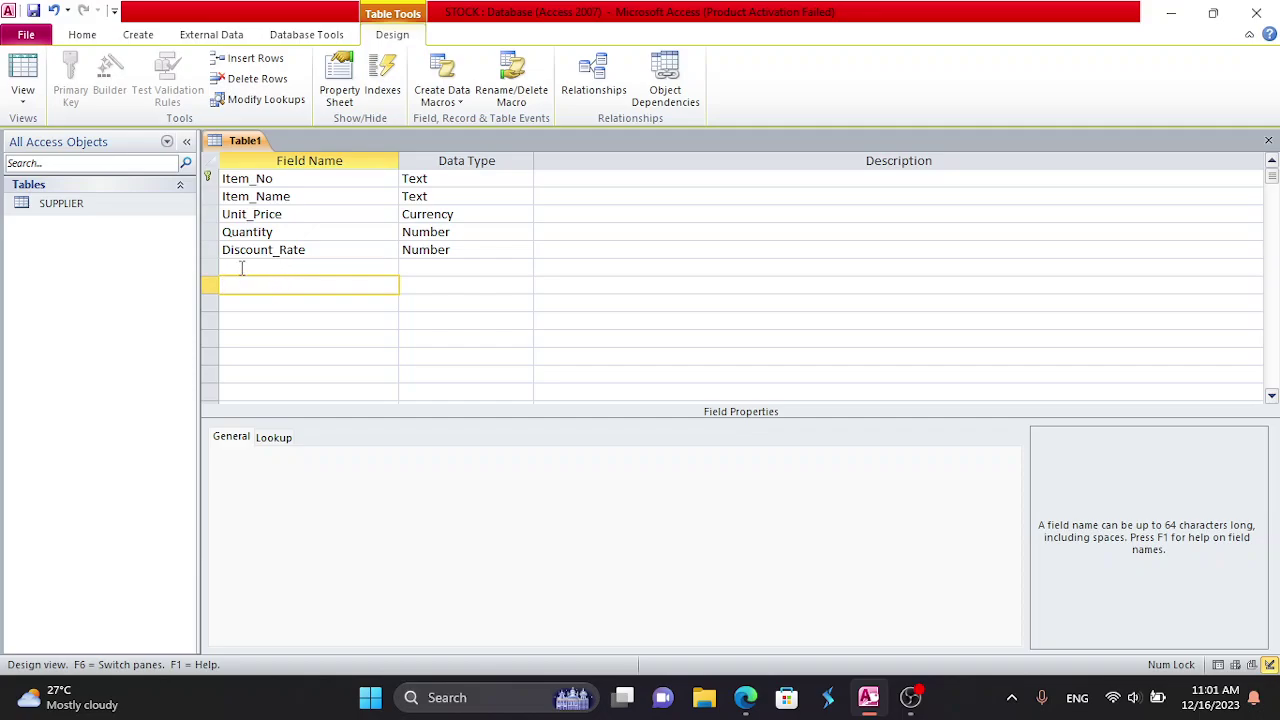
click(241, 266)
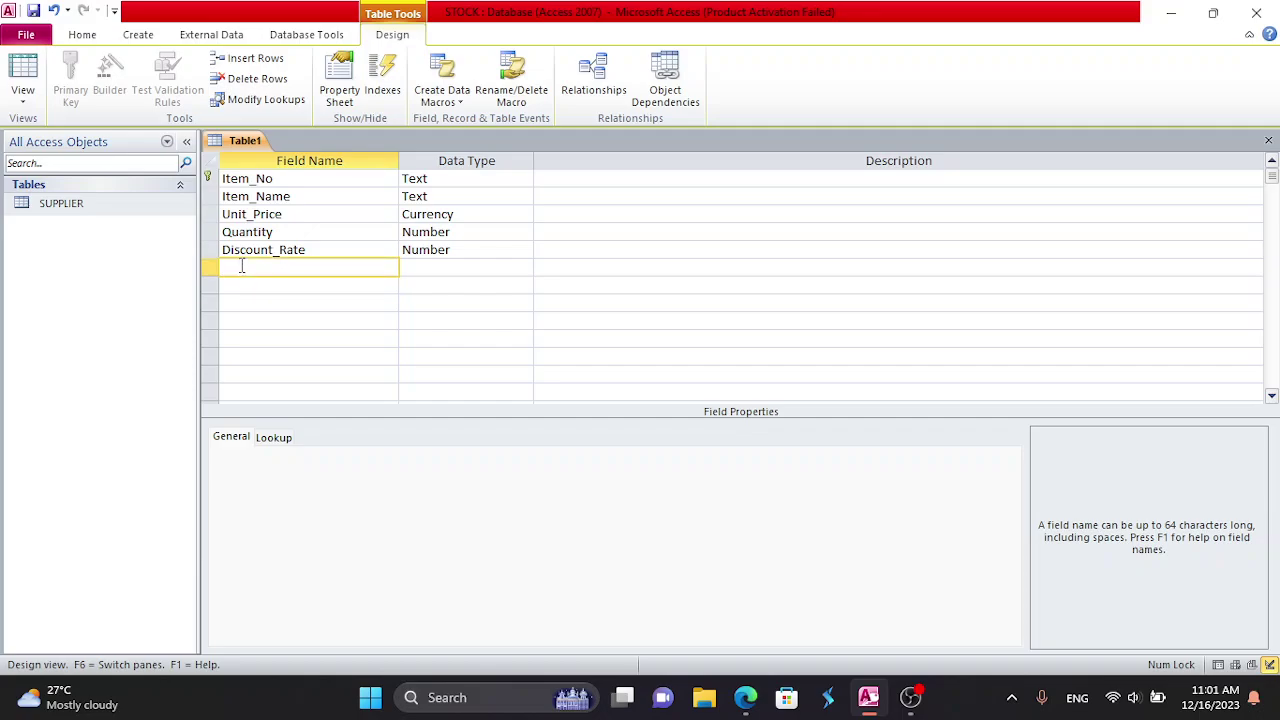
text(Sup_Number)
click(490, 268)
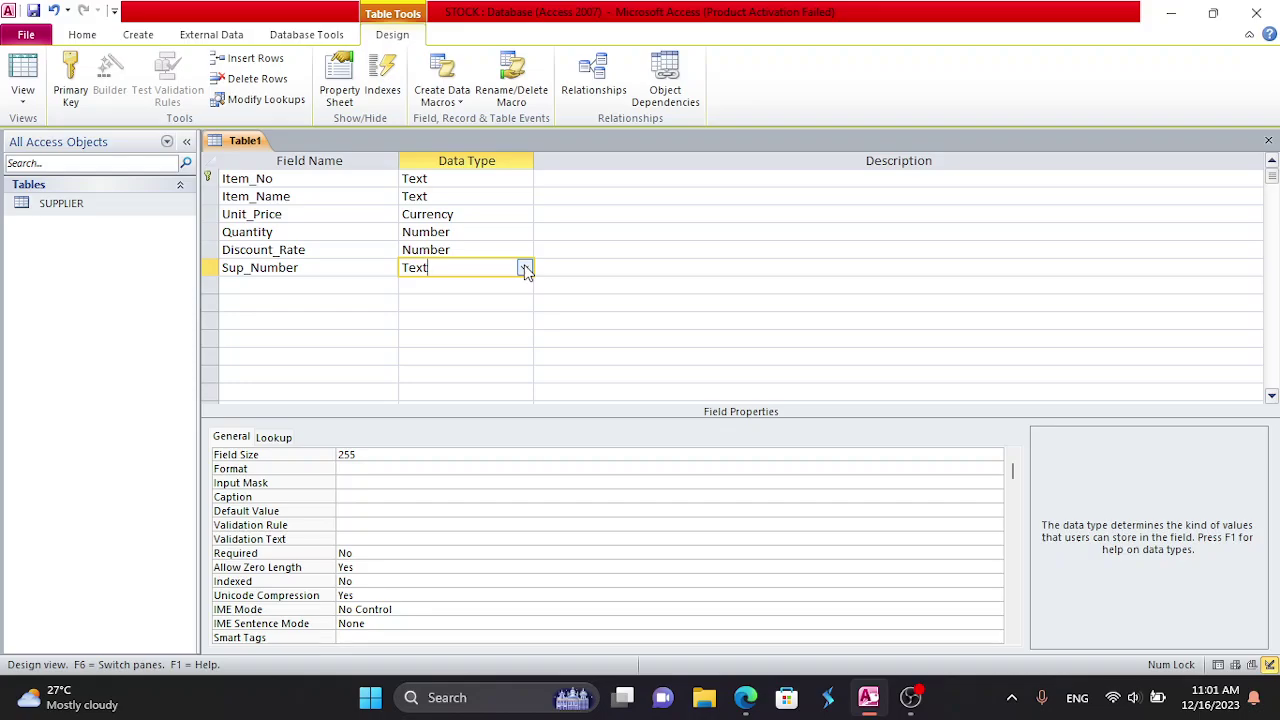
- Make Sup_Number a lookup field that takes its values from S-No in the SUPPLIER table, sorted ascending by S-No
click(524, 268)
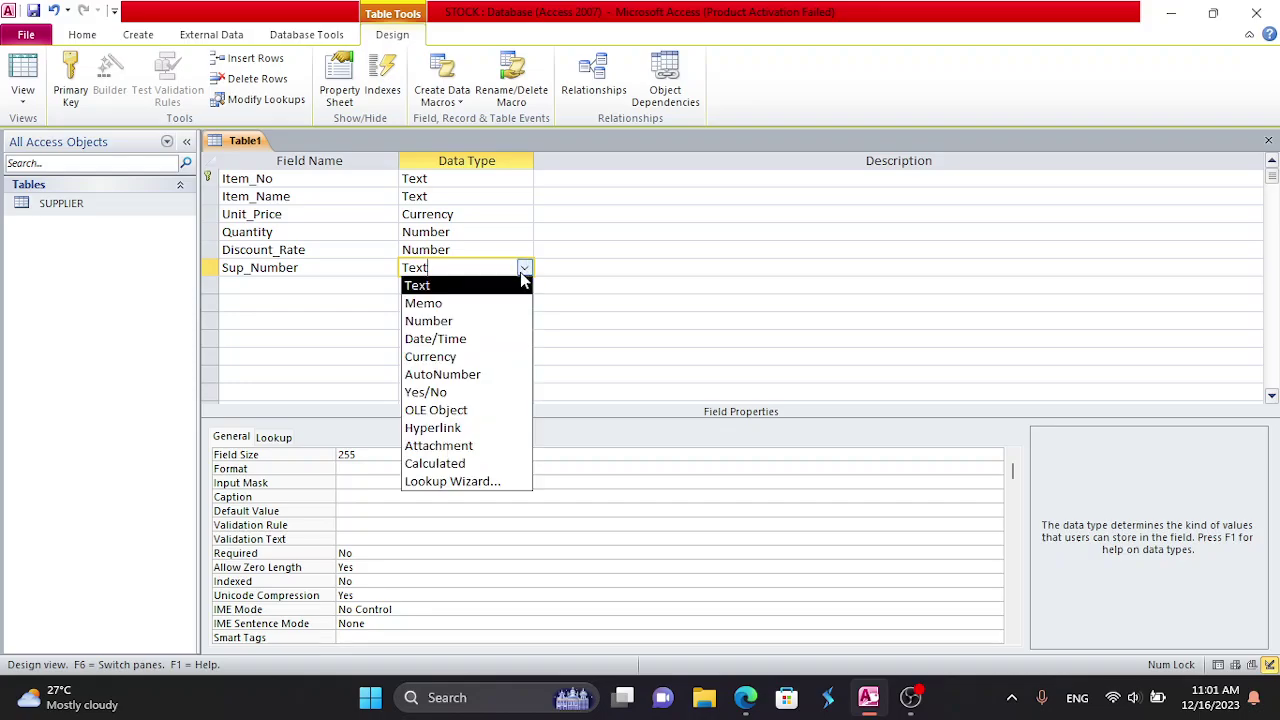
click(467, 484)
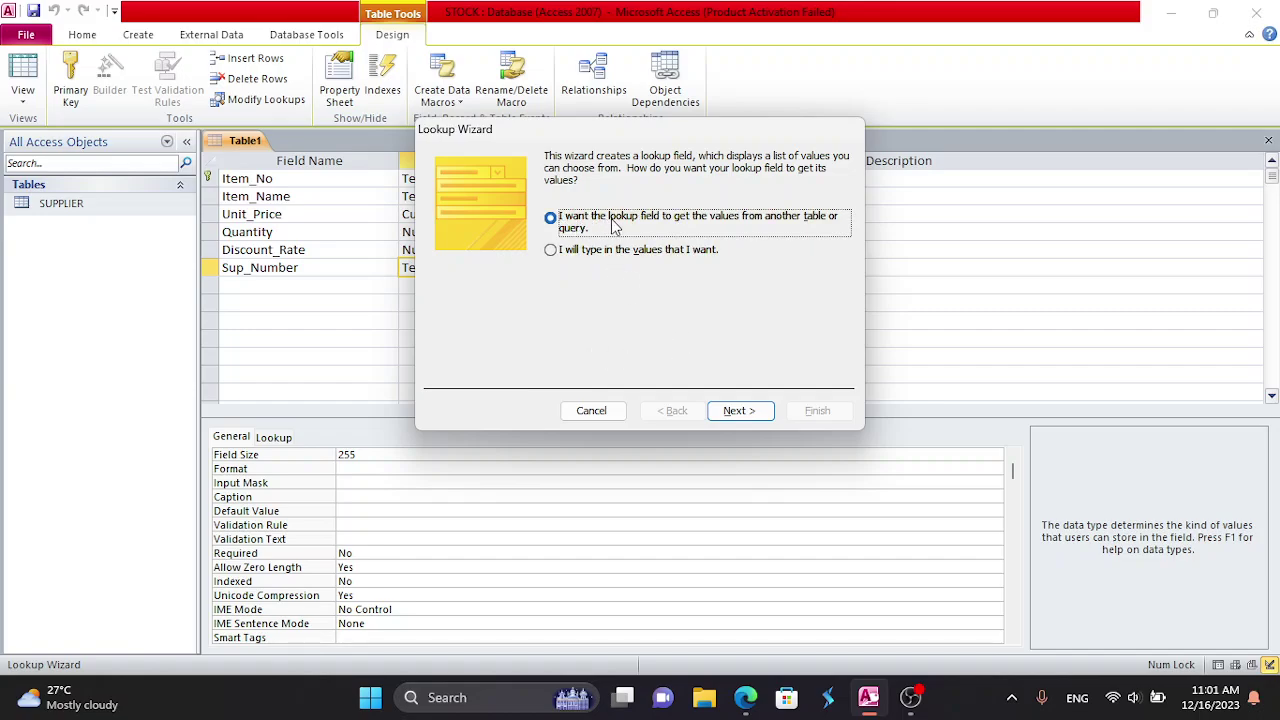
click(745, 412)
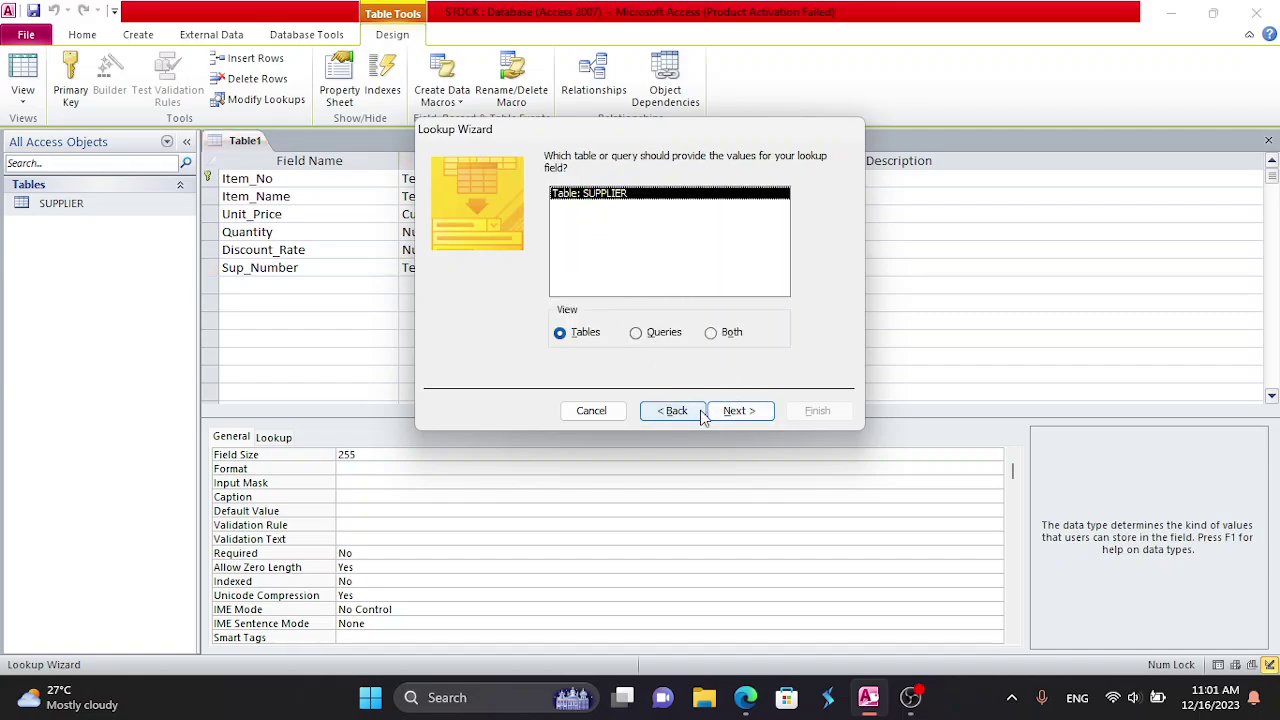
click(740, 411)
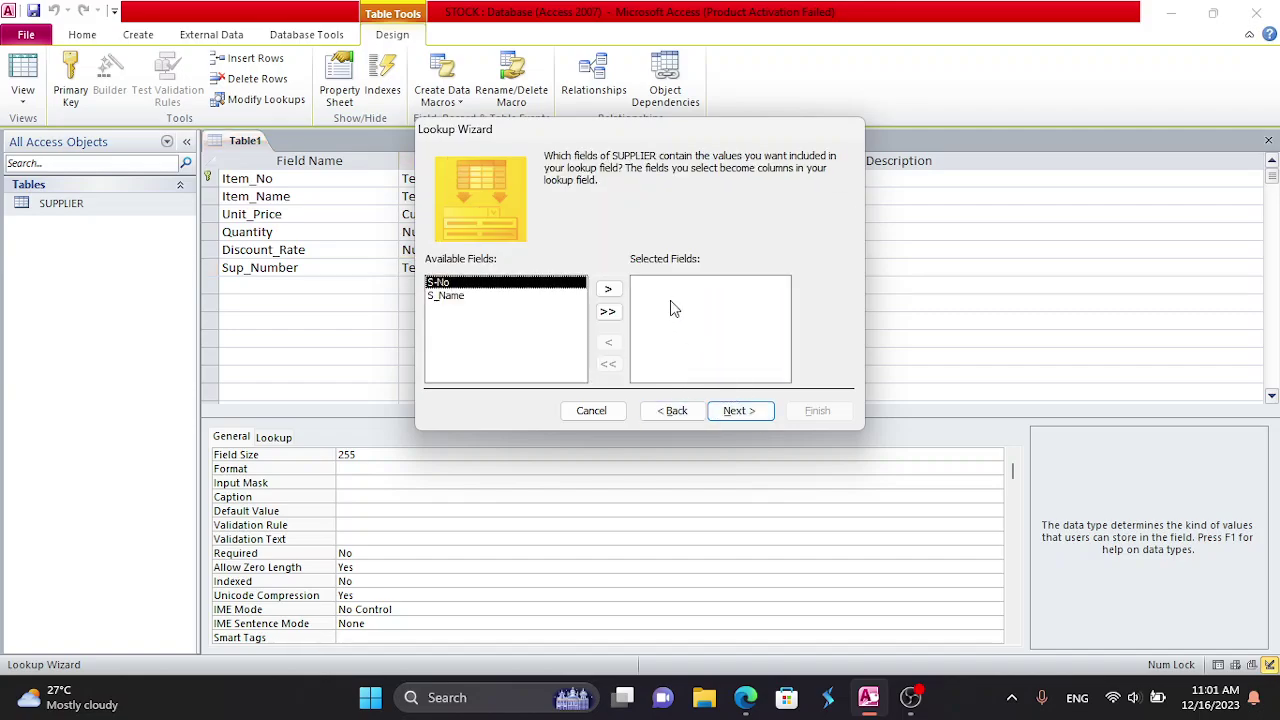
click(612, 289)
click(738, 411)
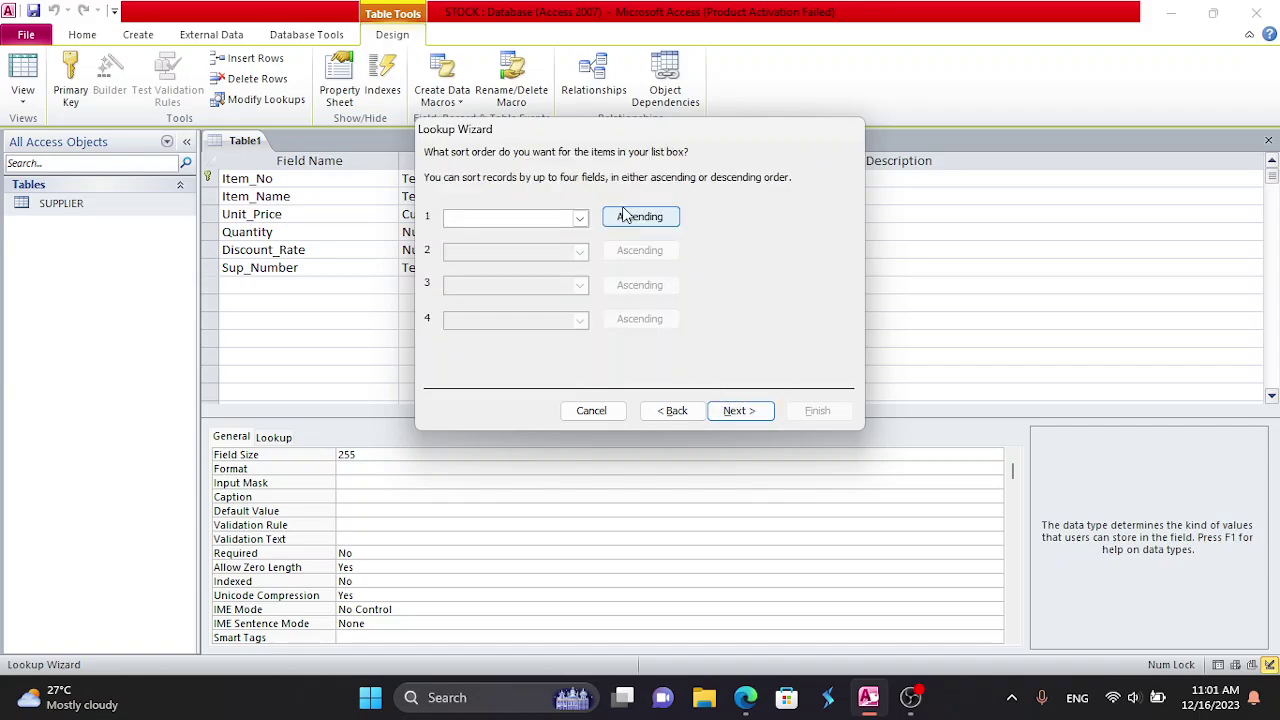
click(580, 217)
click(458, 248)
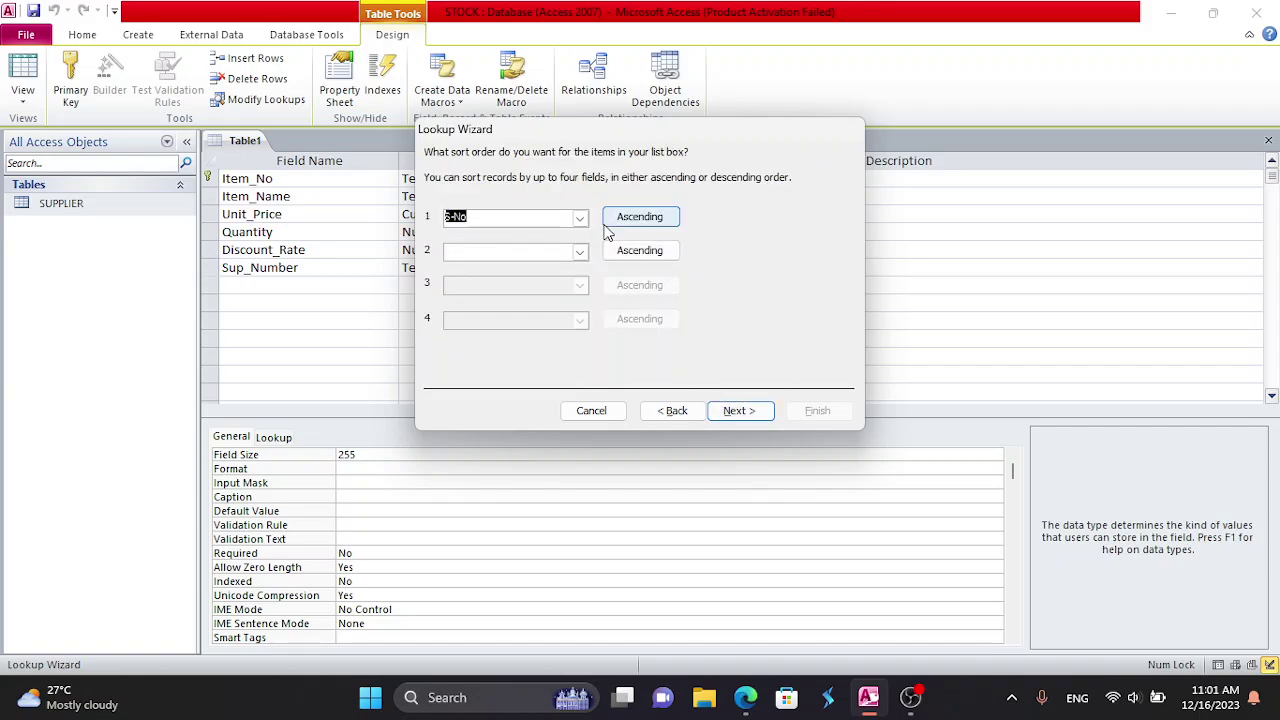
click(738, 411)
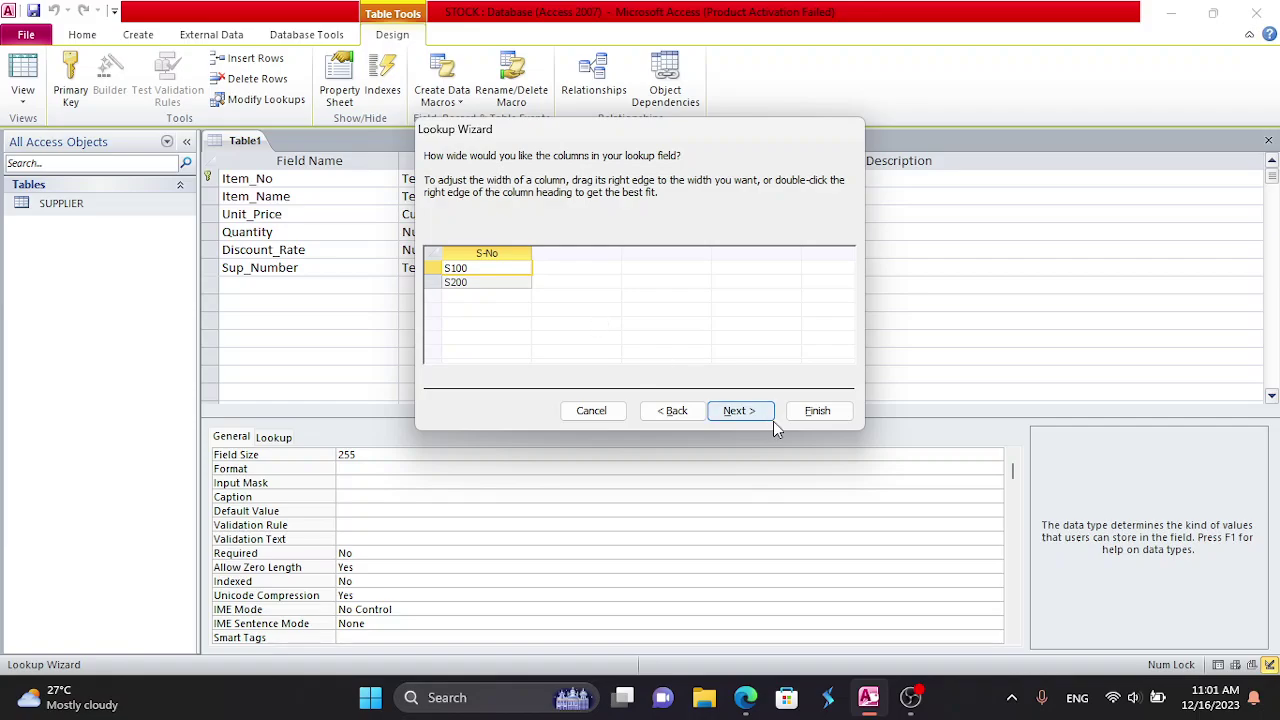
click(766, 410)
click(800, 408)
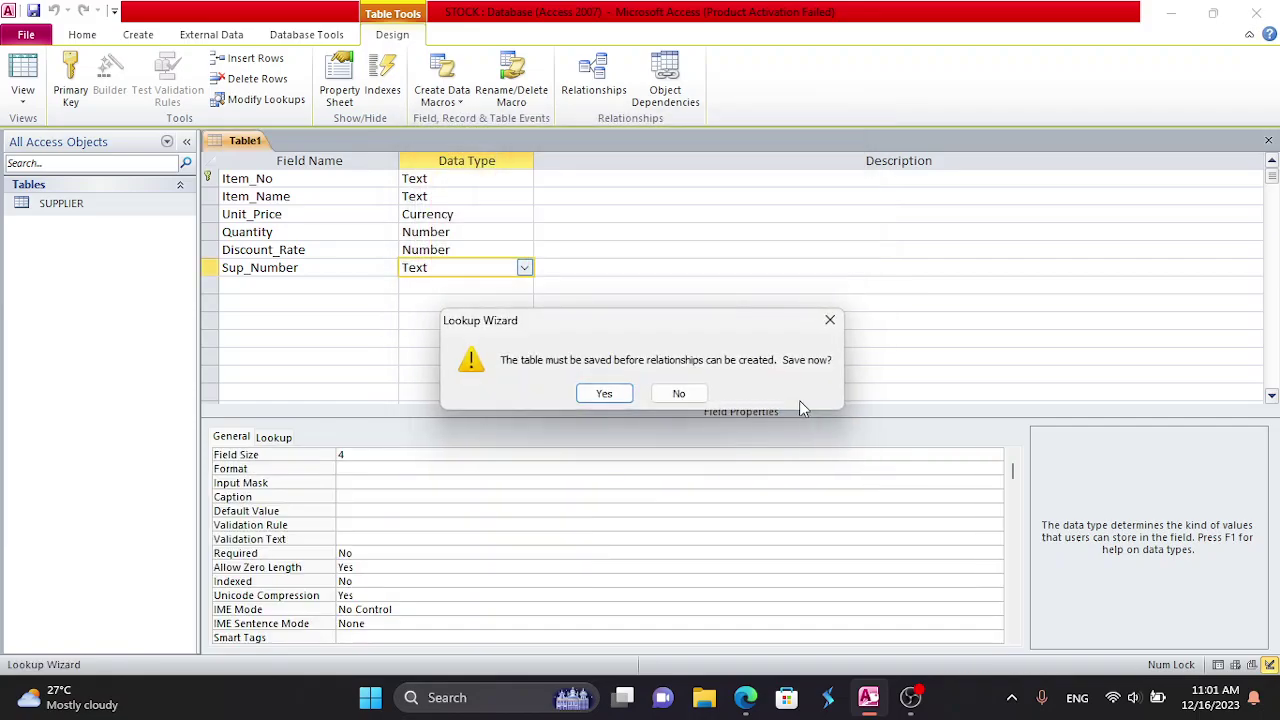
- Agree to save the table for the lookup relationship and name it STOCK
click(604, 394)
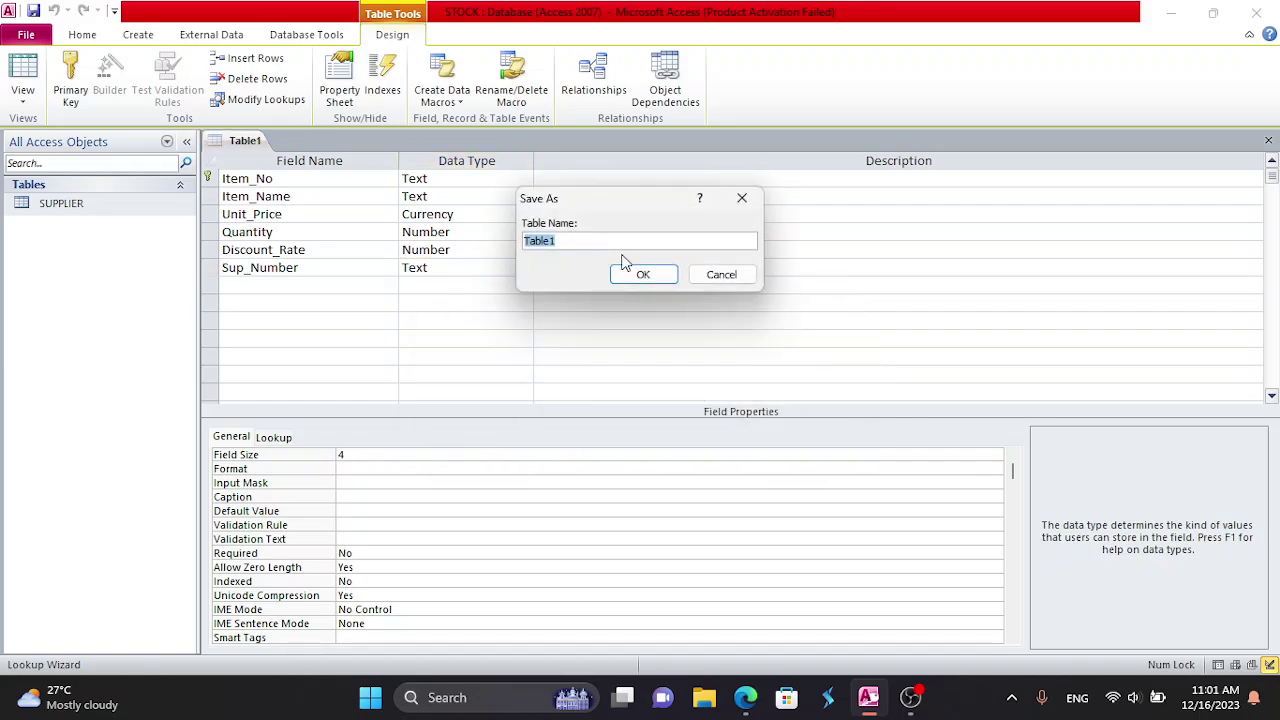
text(St)
key(Caps_Lock)
text(TOCK)
click(630, 272)
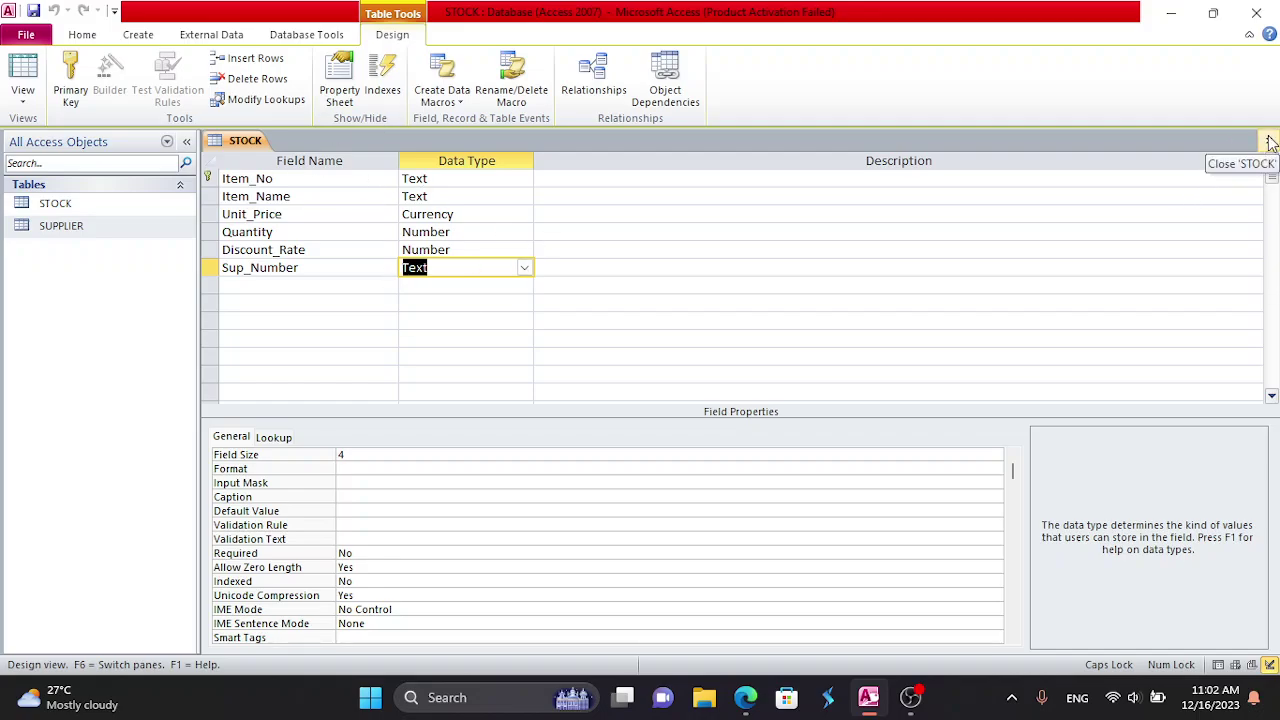
- Close the STOCK table design and reopen the table in Datasheet view
click(1270, 141)
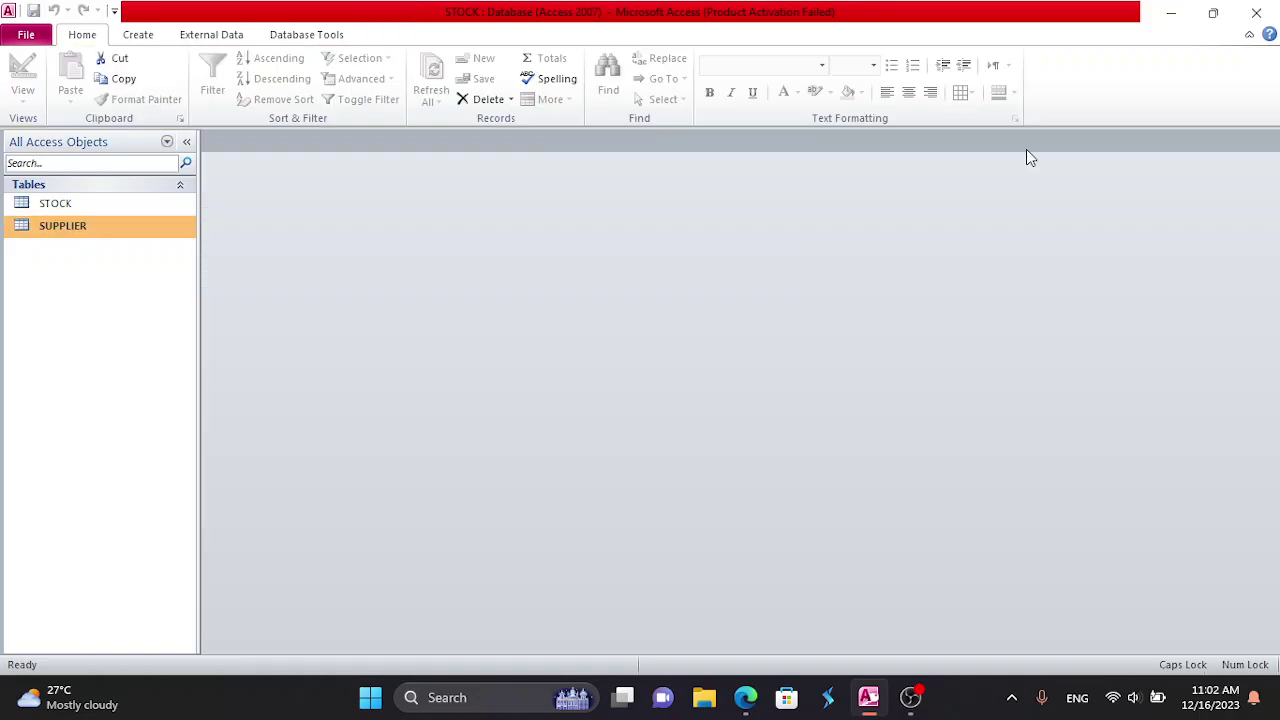
double_click(67, 203)
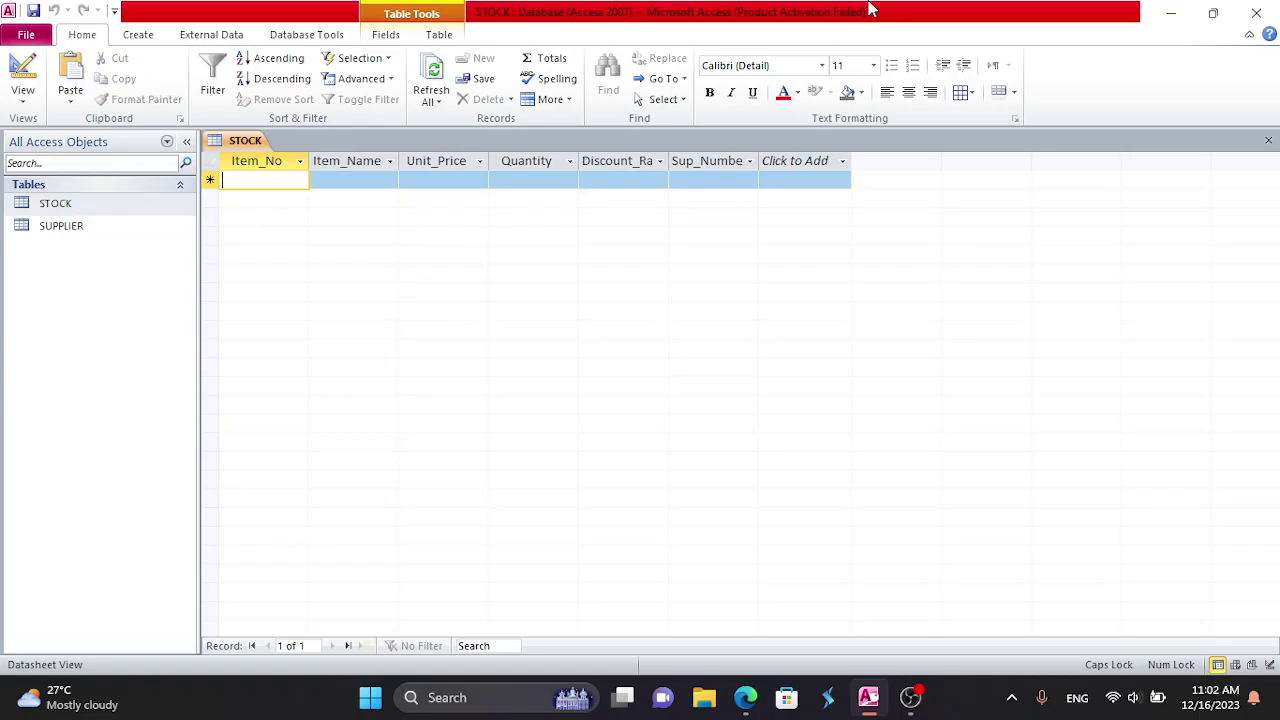
- Enter 00100 and 00101 as the Item_No values of the first two STOCK records
text(001)
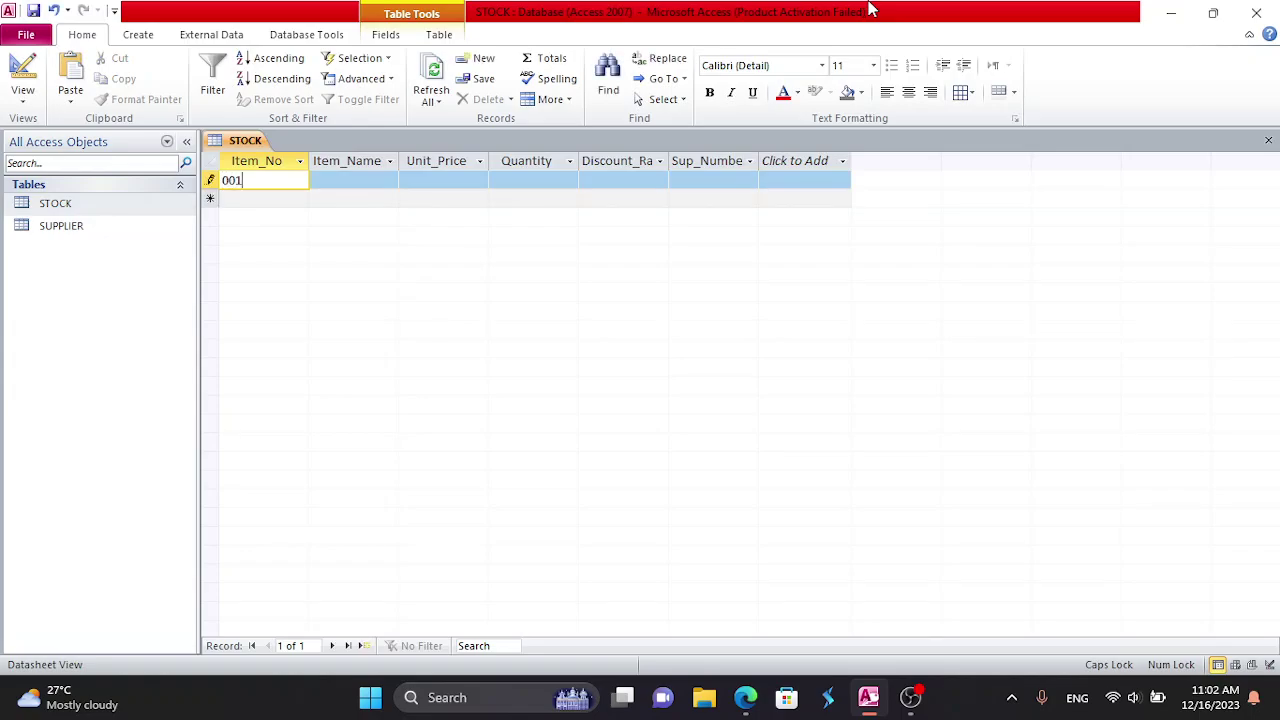
text(1)
key(BackSpace)
text(0)
drag(245, 184, 210, 181)
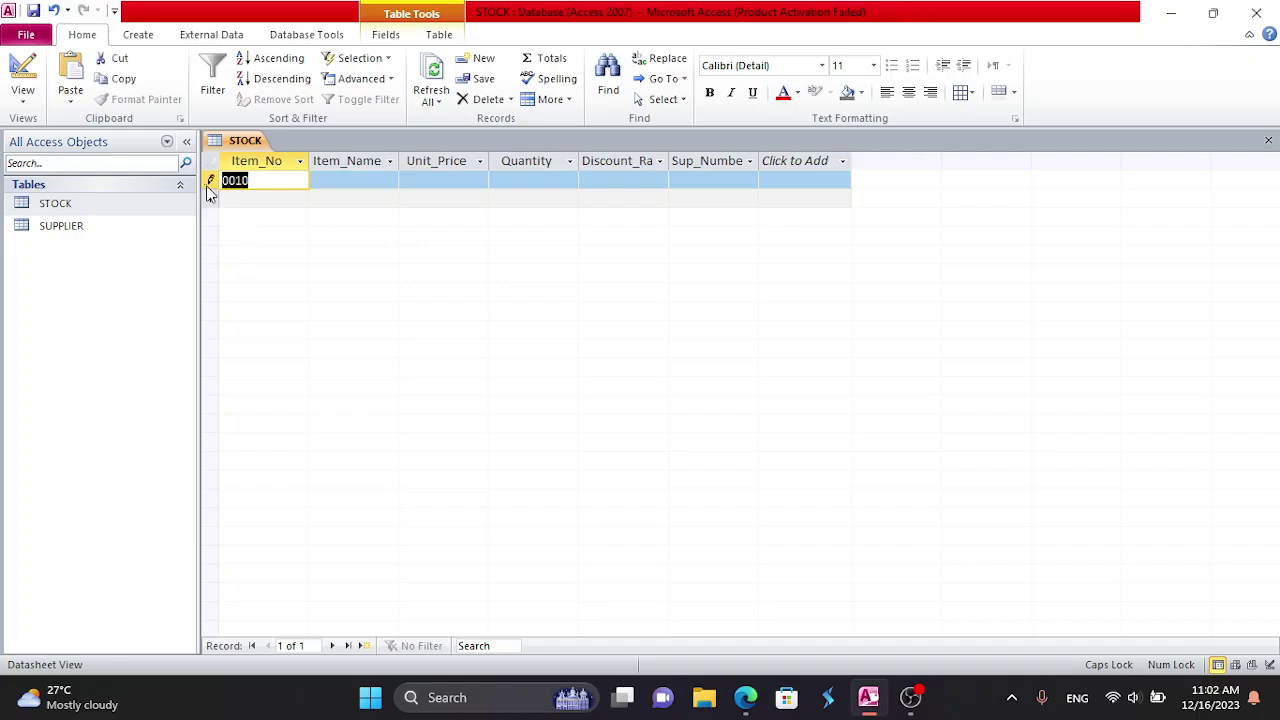
click(266, 186)
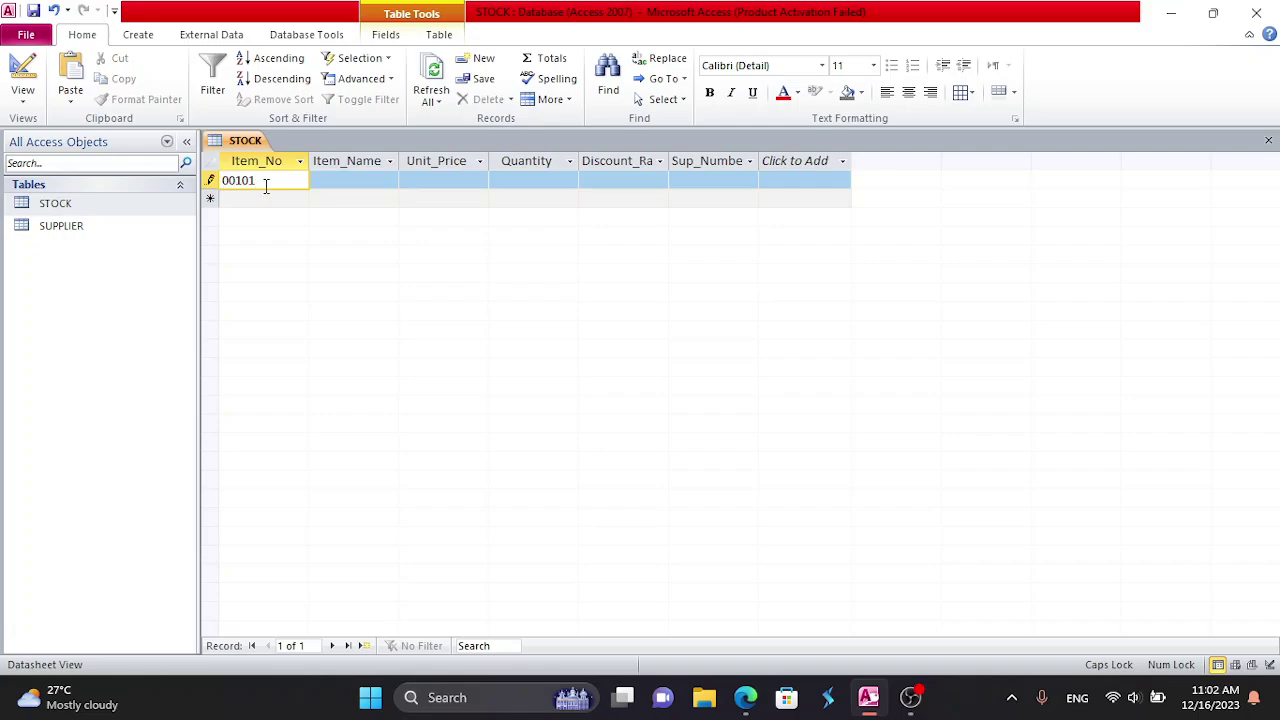
click(263, 200)
text(0010)
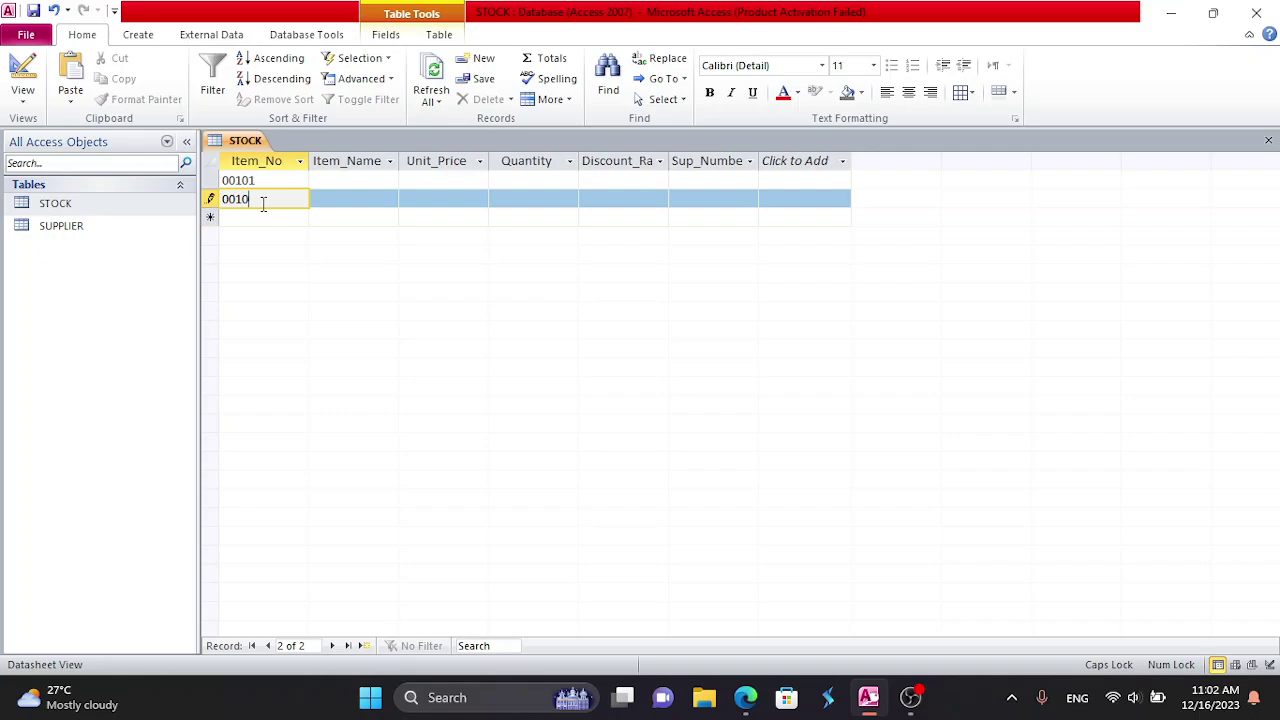
click(247, 183)
key(BackSpace)
text(0)
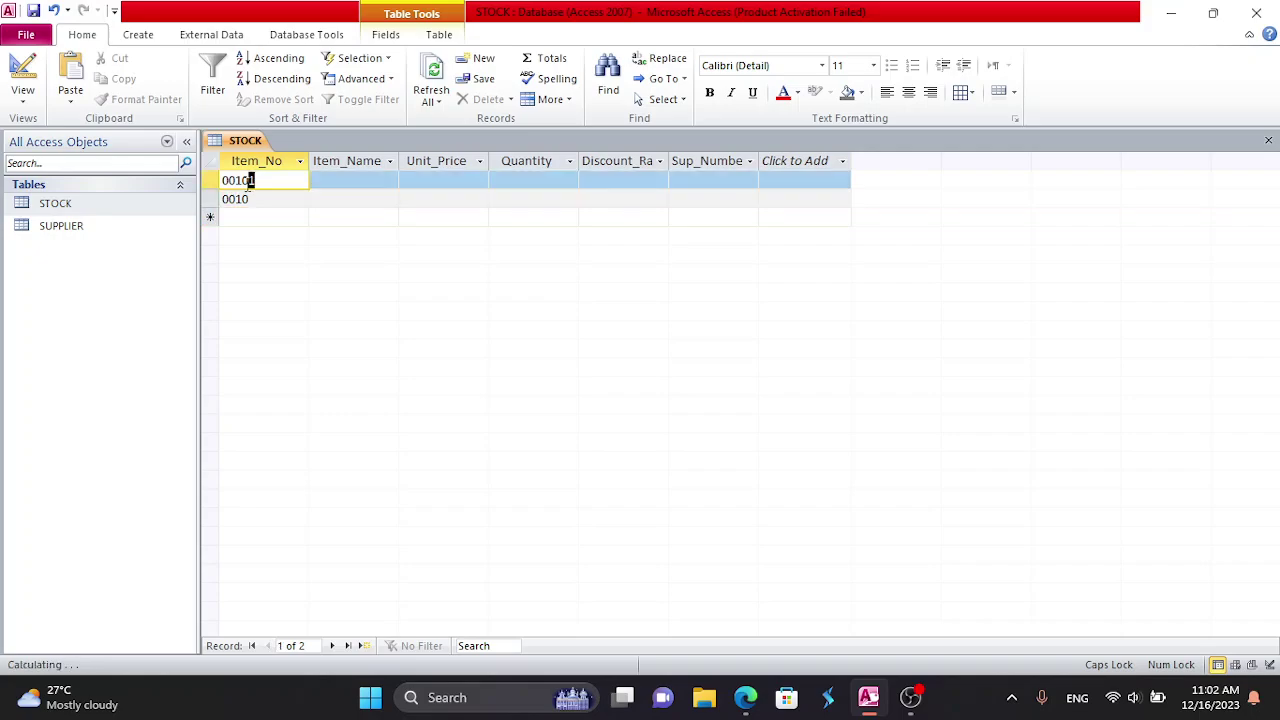
click(258, 200)
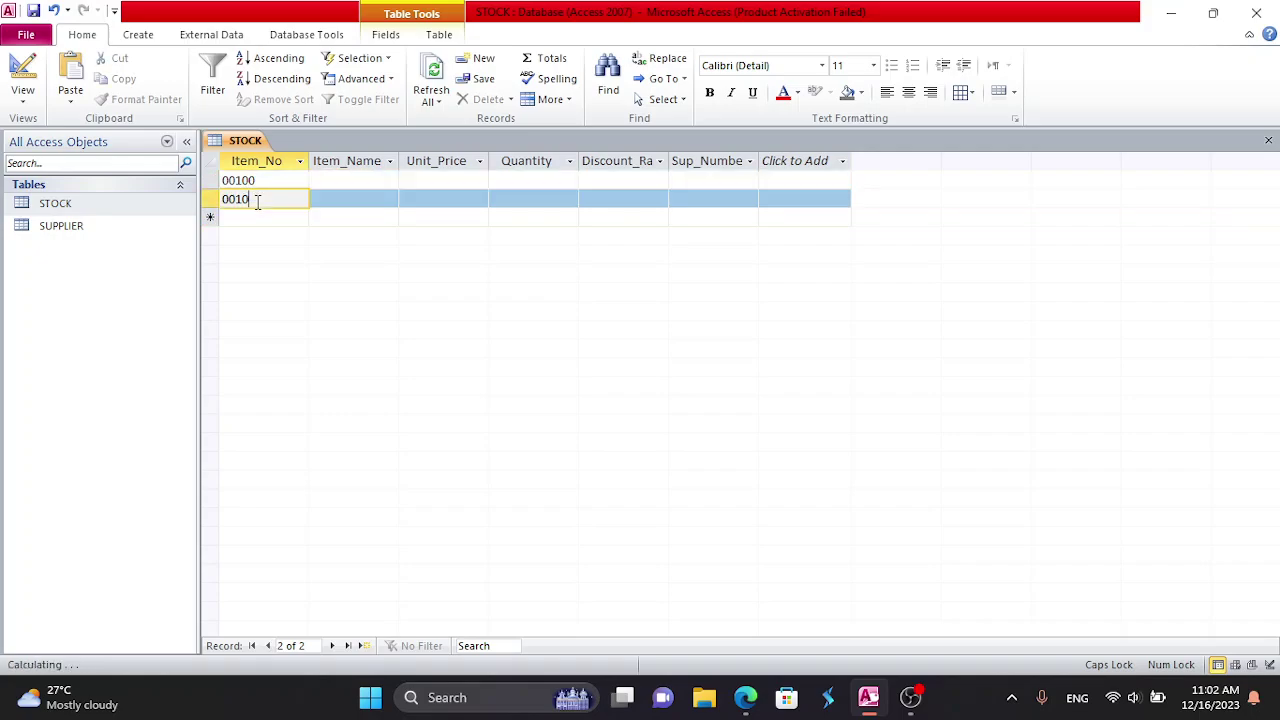
text(1)
- Add two more STOCK records with the Item_No values 00102 and 00103
click(262, 216)
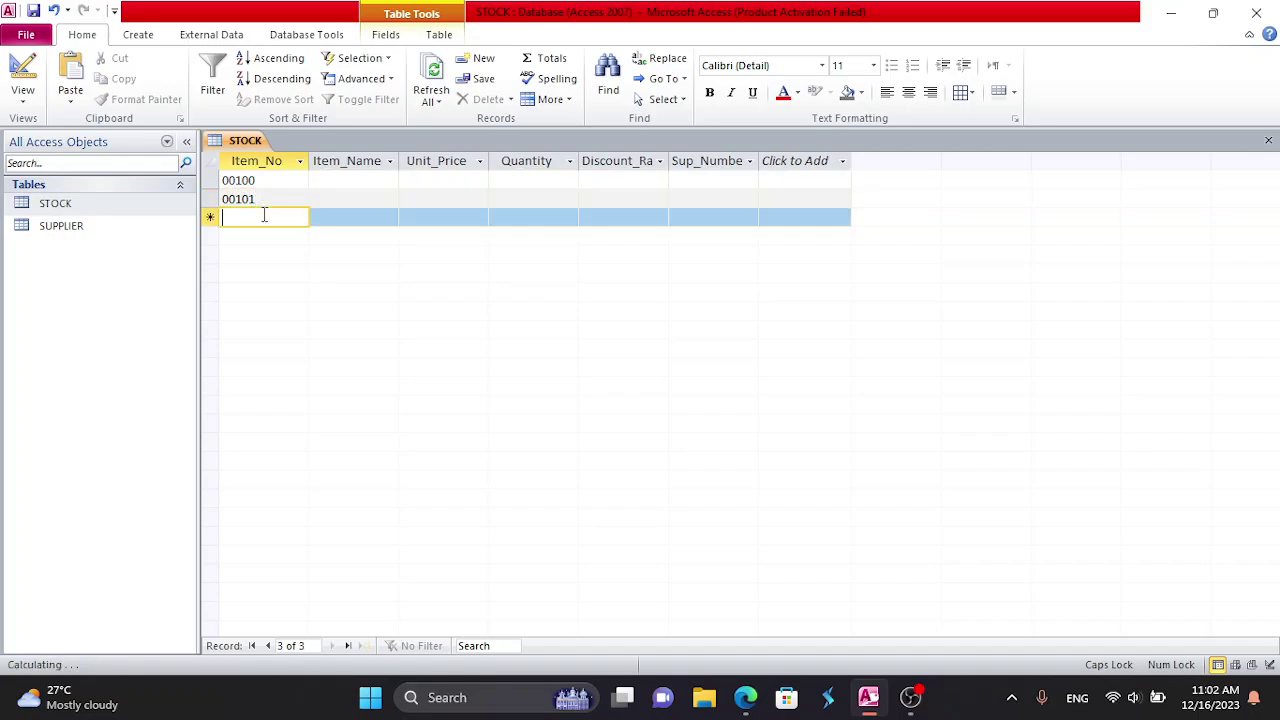
text(00102)
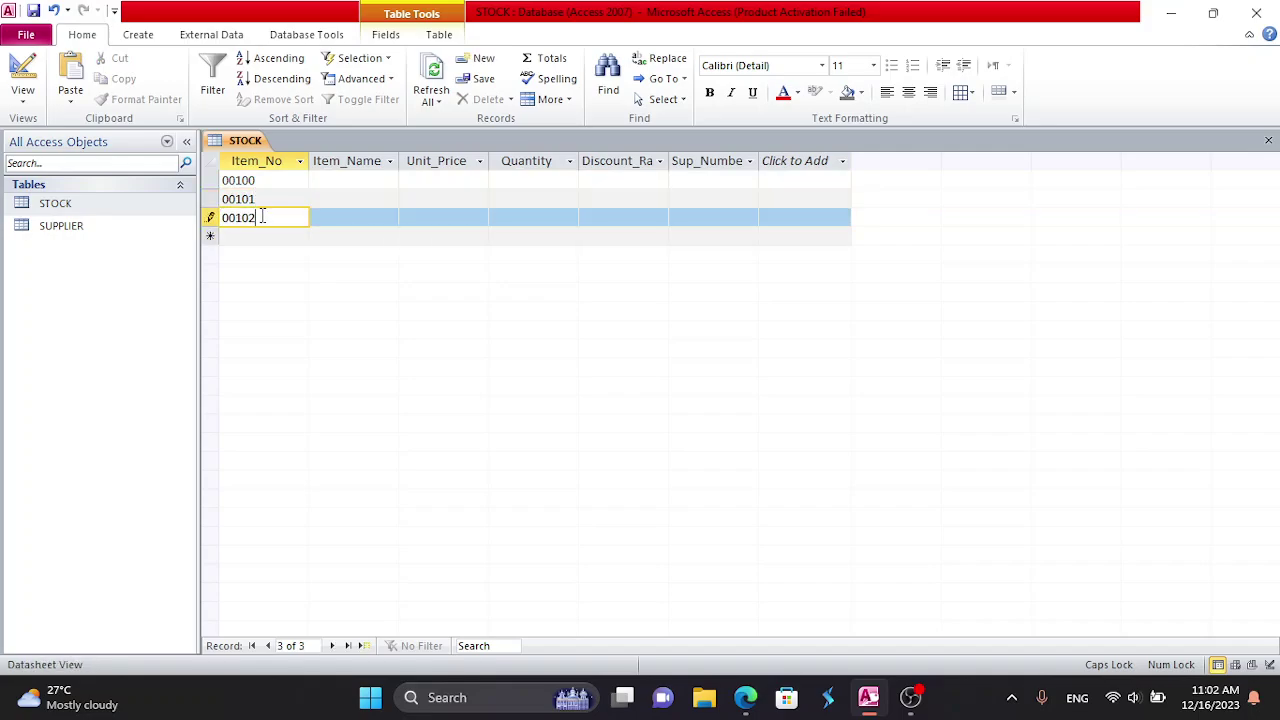
click(257, 237)
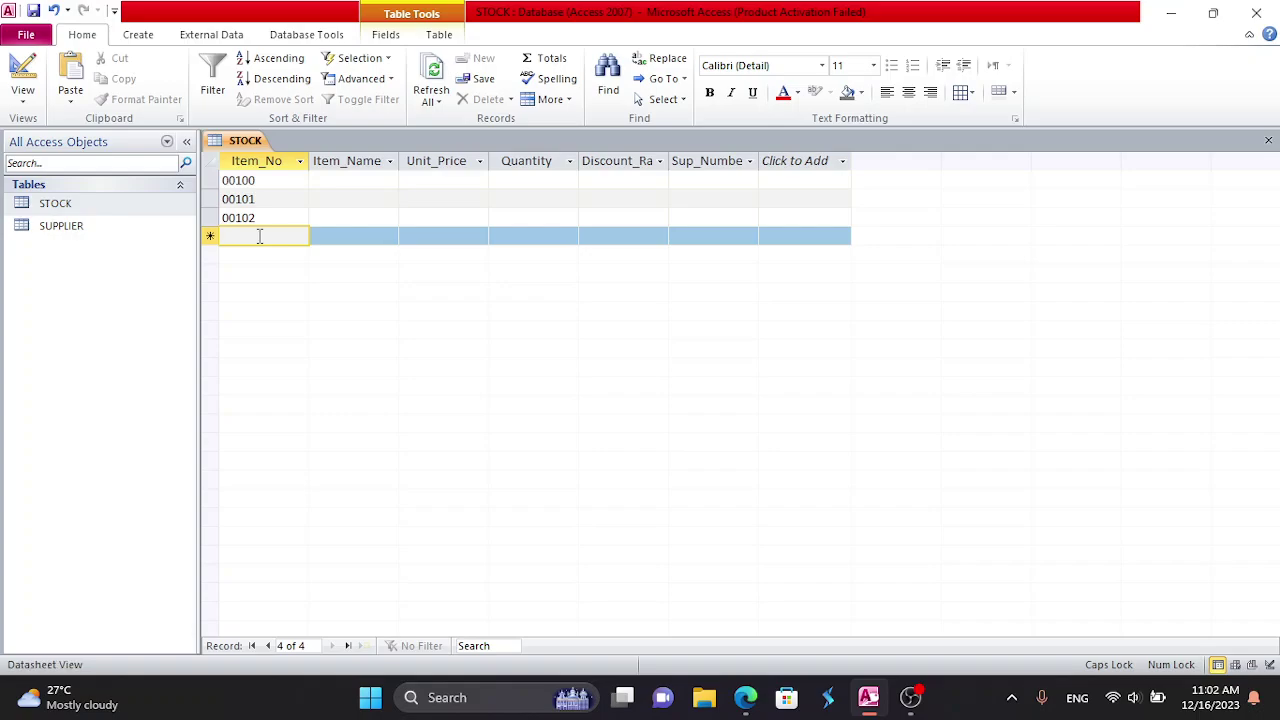
text(00103)
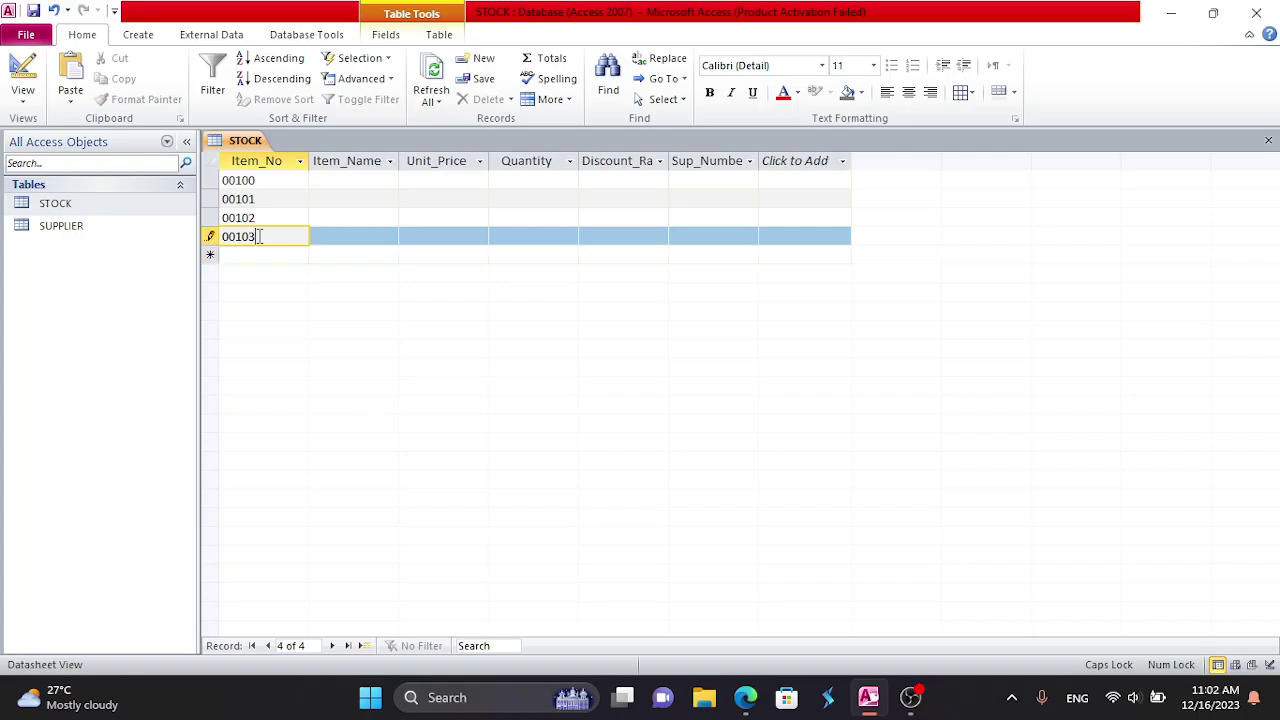
- Widen the Item_Name column and enter Kingston Digital 64GB Data traveler USB 3.0 as the name of item 00100
click(349, 178)
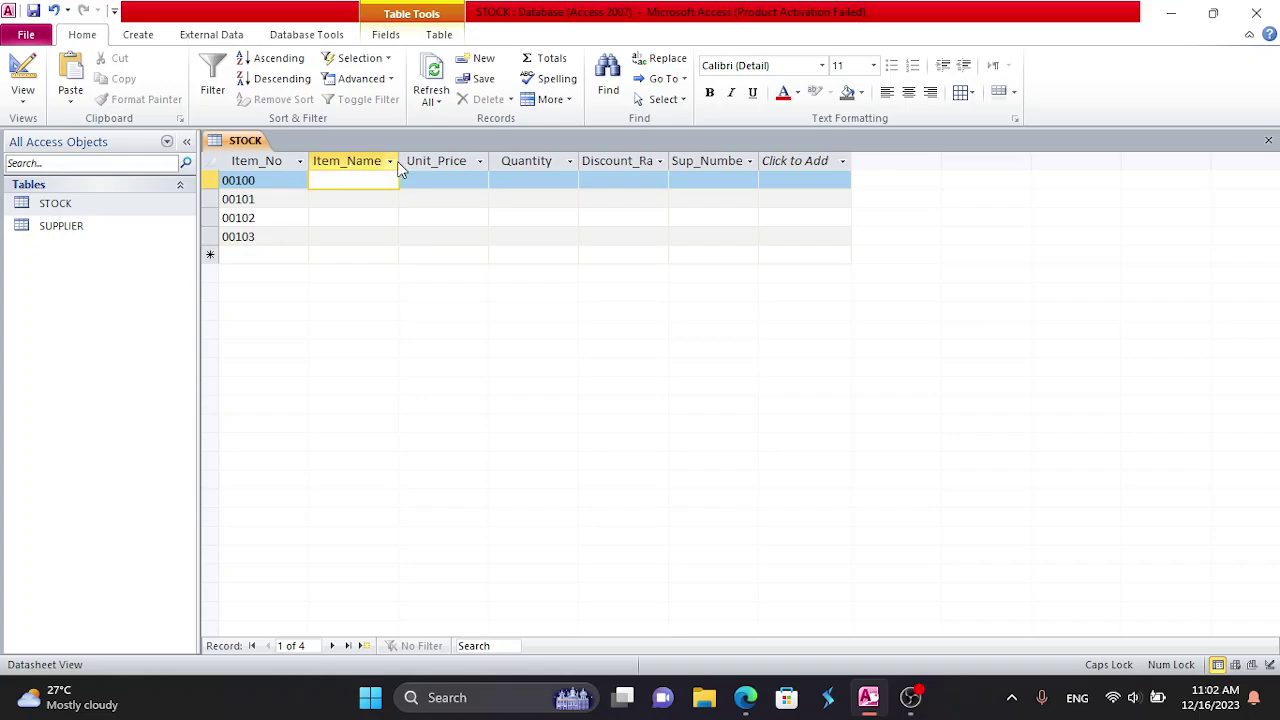
drag(399, 156, 542, 160)
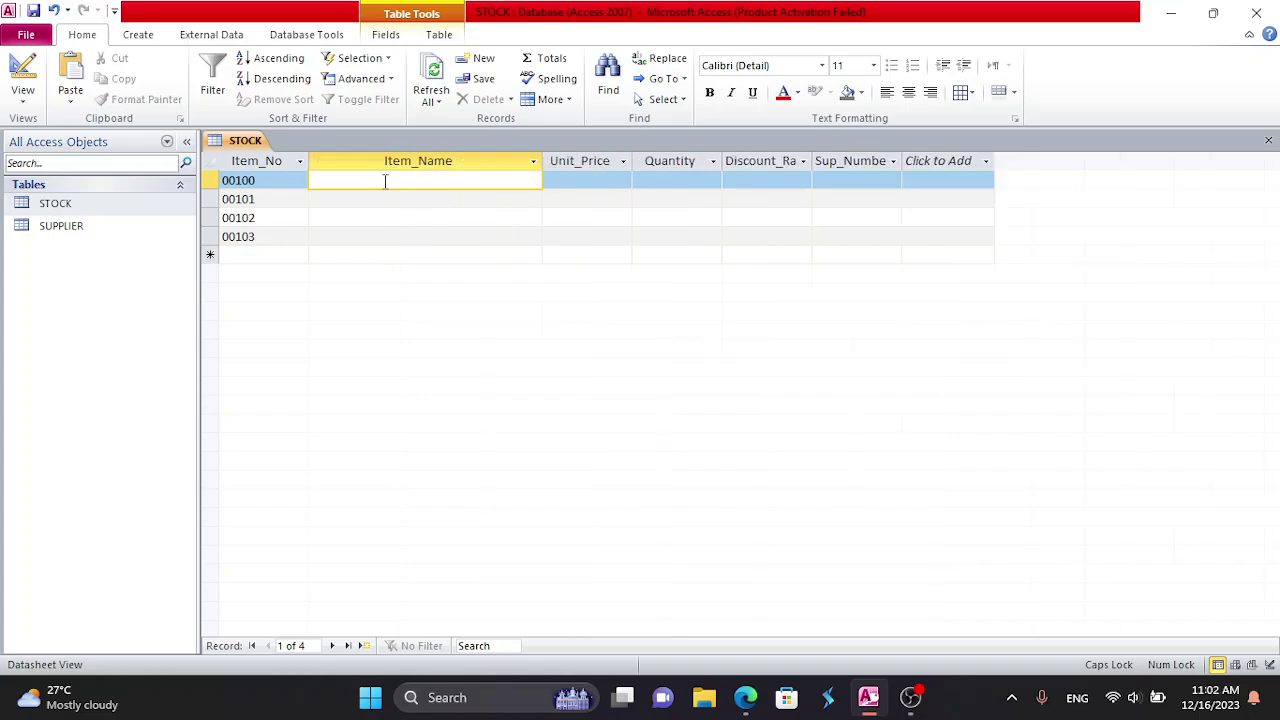
text(K)
key(Caps_Lock)
text(ingston Digita)
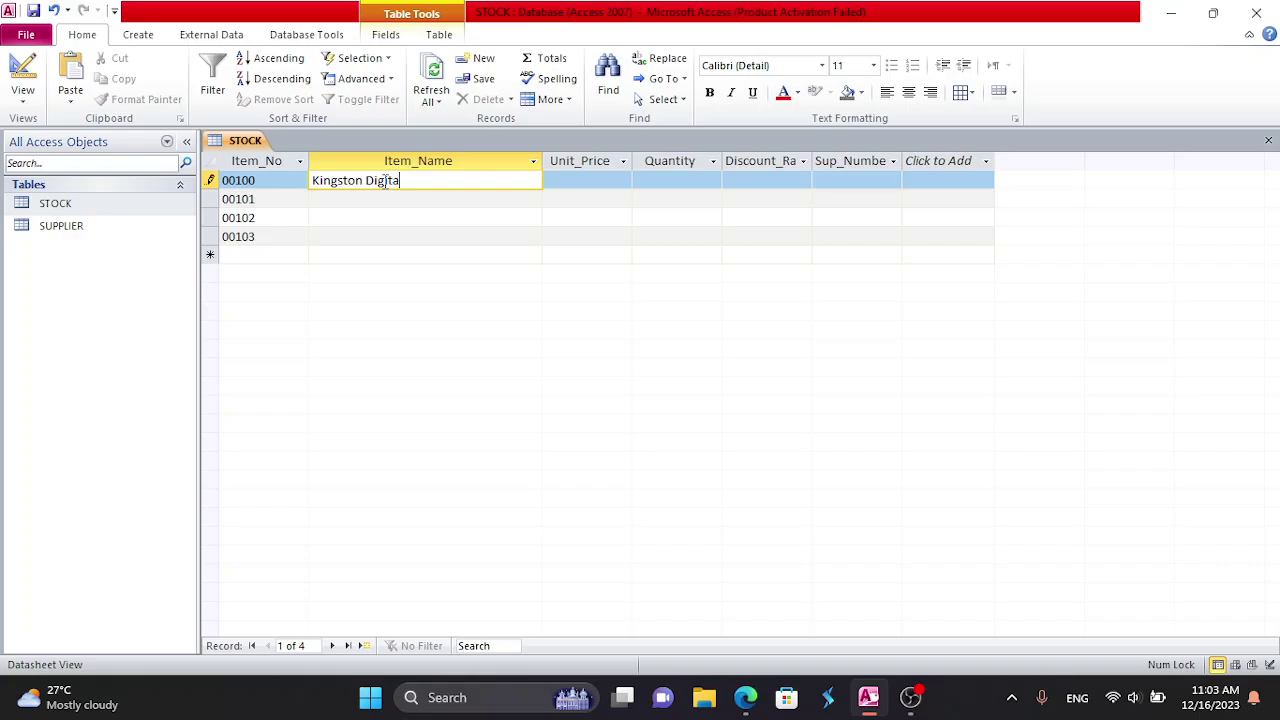
text(l 64)
key(Caps_Lock)
text(GB D)
key(Caps_Lock)
text(t)
text(ta tr)
text(aver)
text(ler)
key(Caps_Lock)
text(USB)
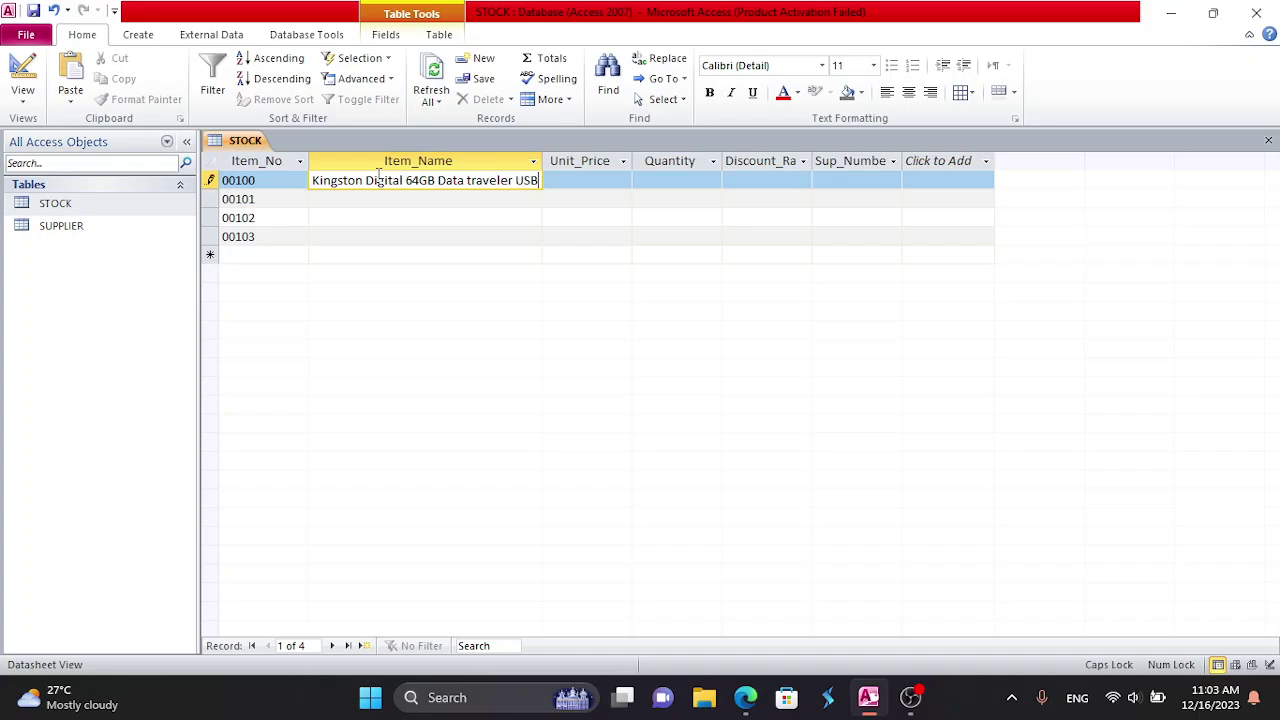
text( 3.0)
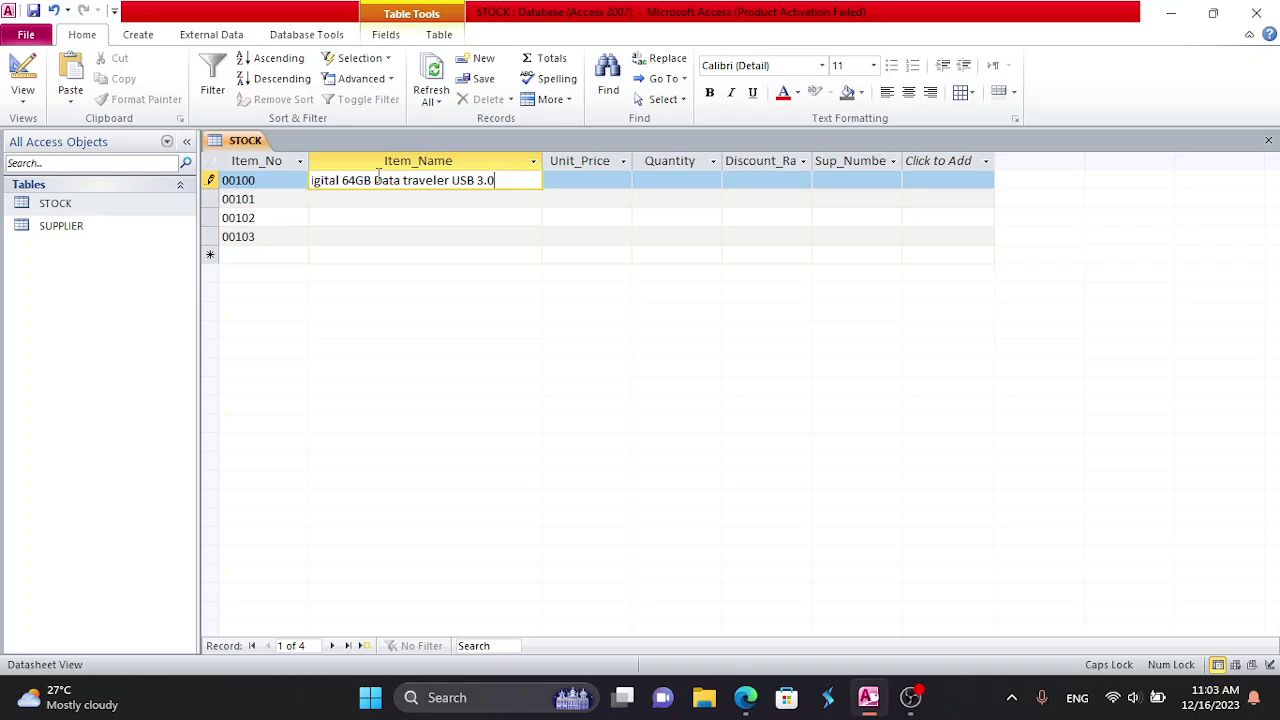
key(Tab)
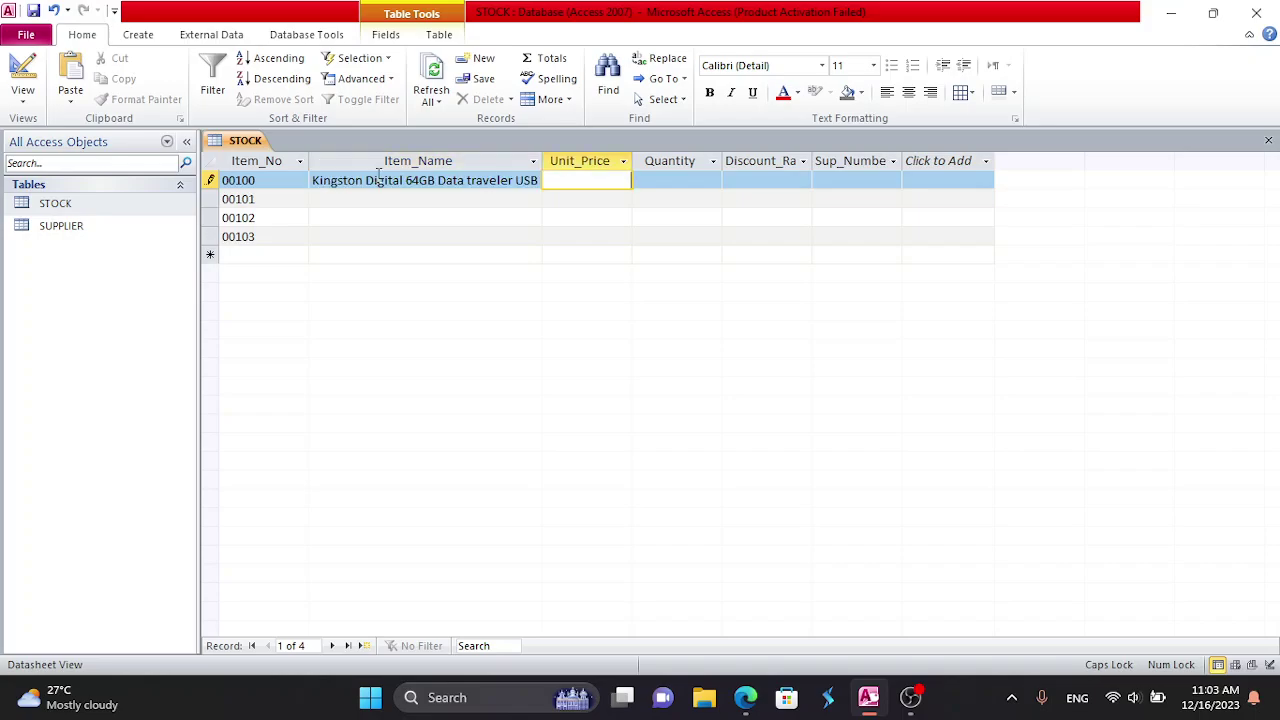
- Set the Unit_Price of item 00100 to 3800 and its Quantity to 20
text(380)
key(Tab)
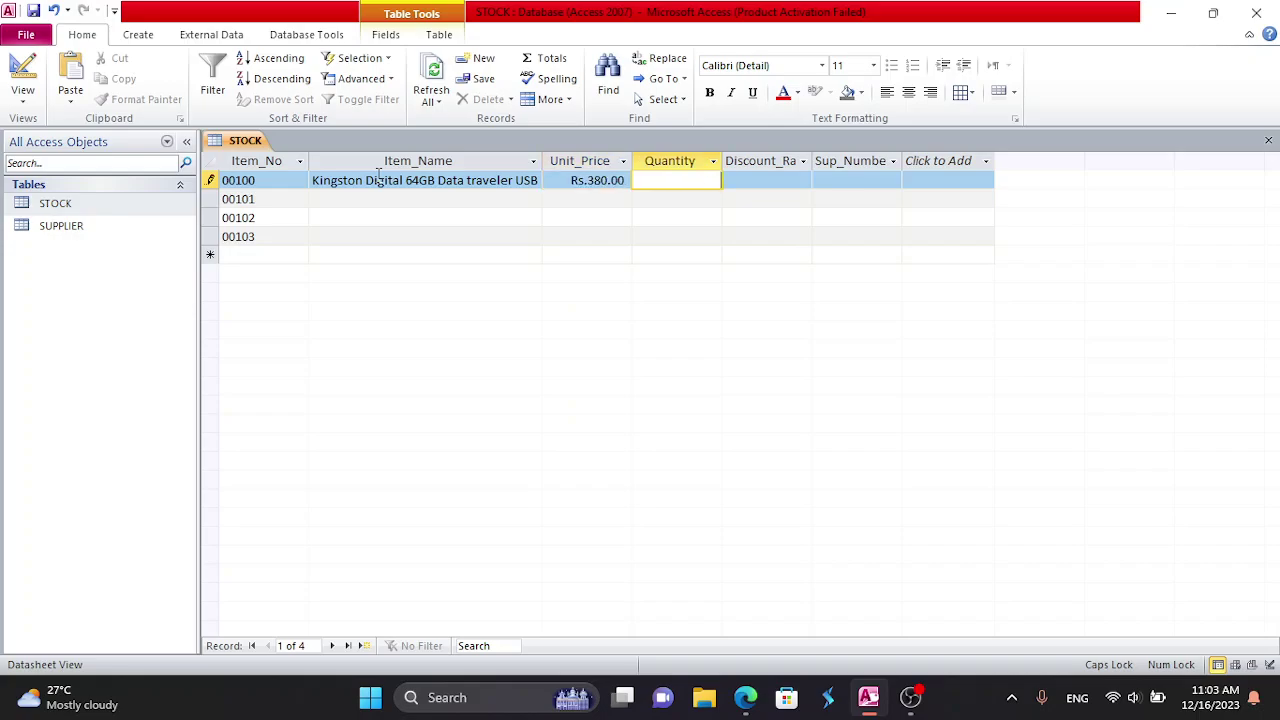
key(shift+Tab)
key(BackSpace)
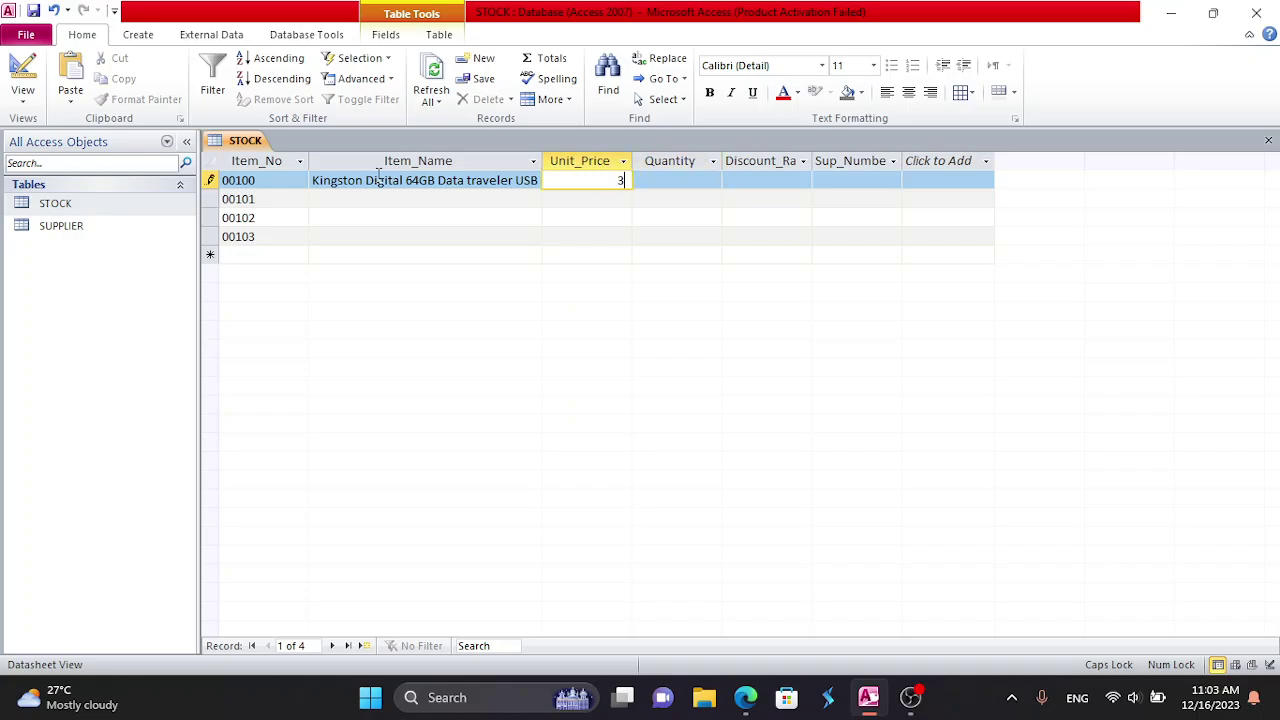
text(38000)
key(BackSpace)
key(Tab)
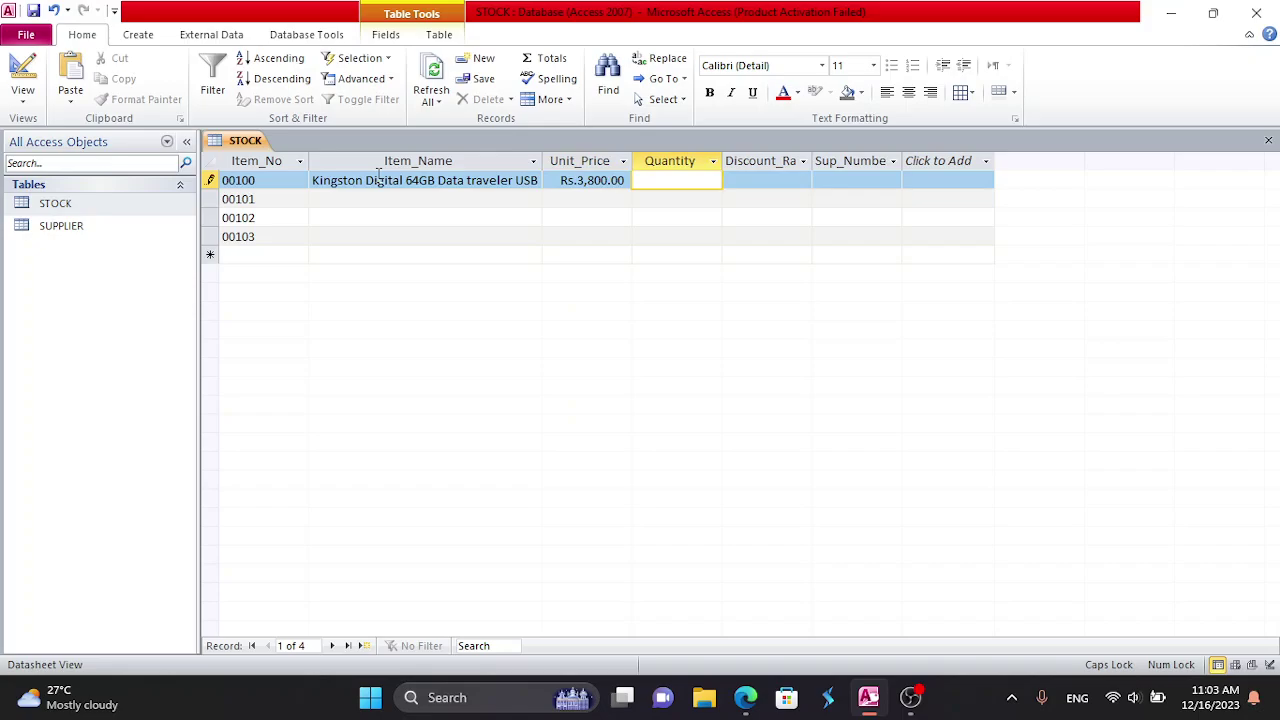
key(Tab)
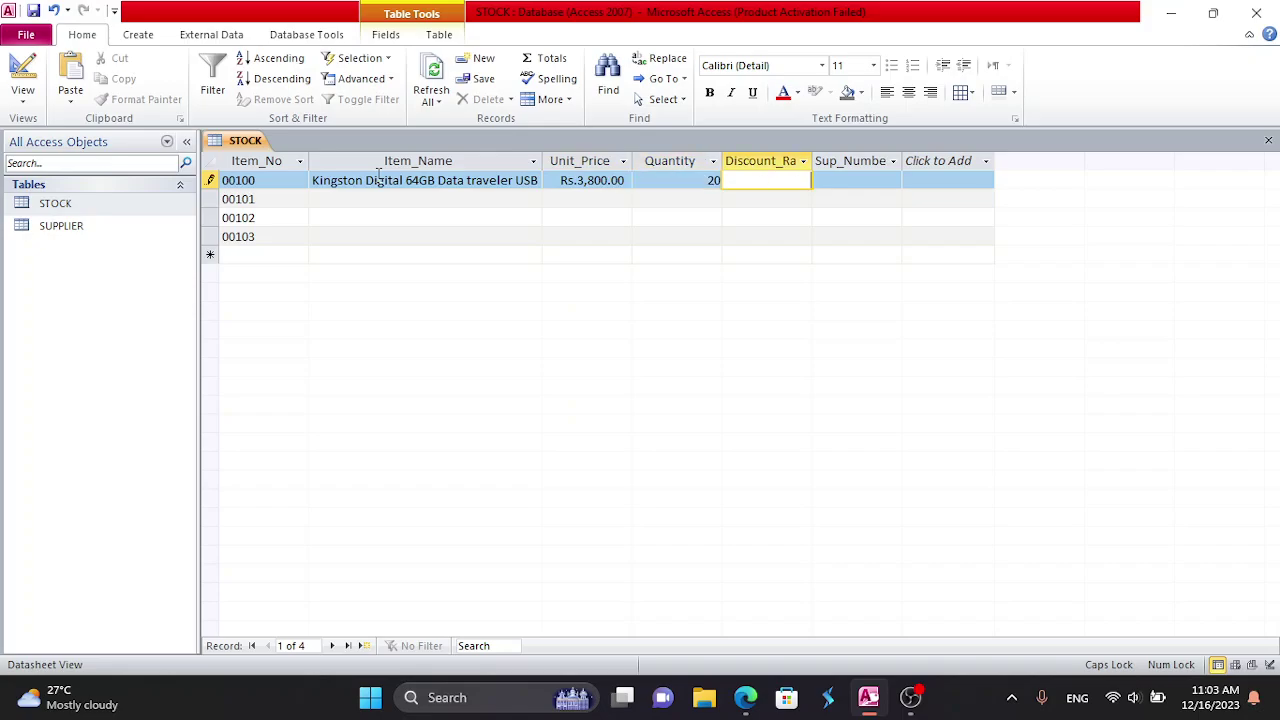
- Try to enter 0.1 as the Discount_Rate of item 00100
text(0%)
key(Tab)
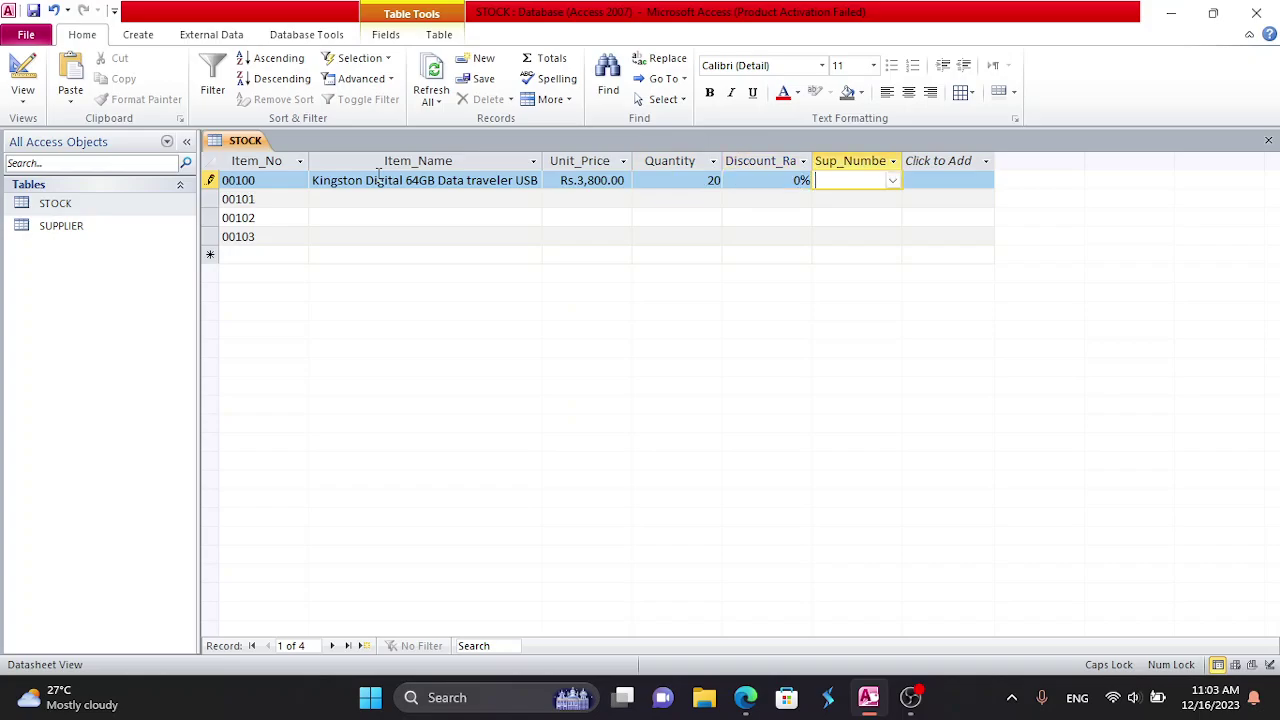
key(shift+Tab)
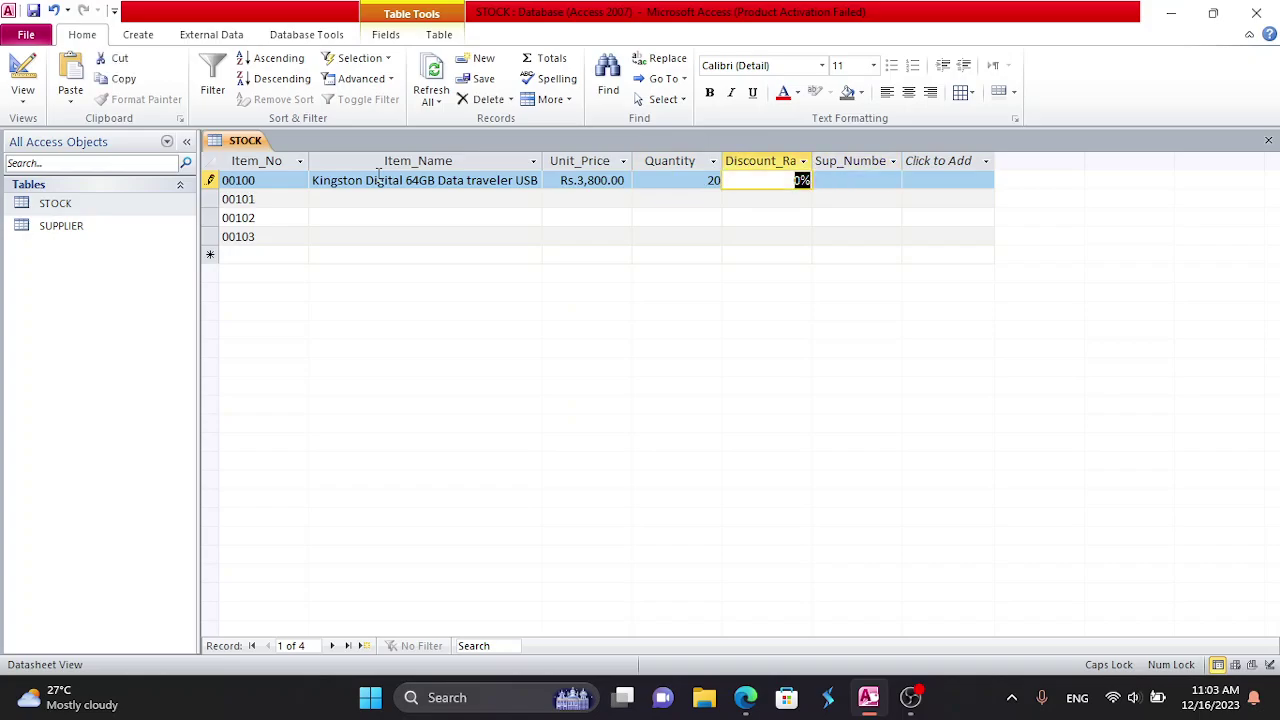
text(0.1)
key(Tab)
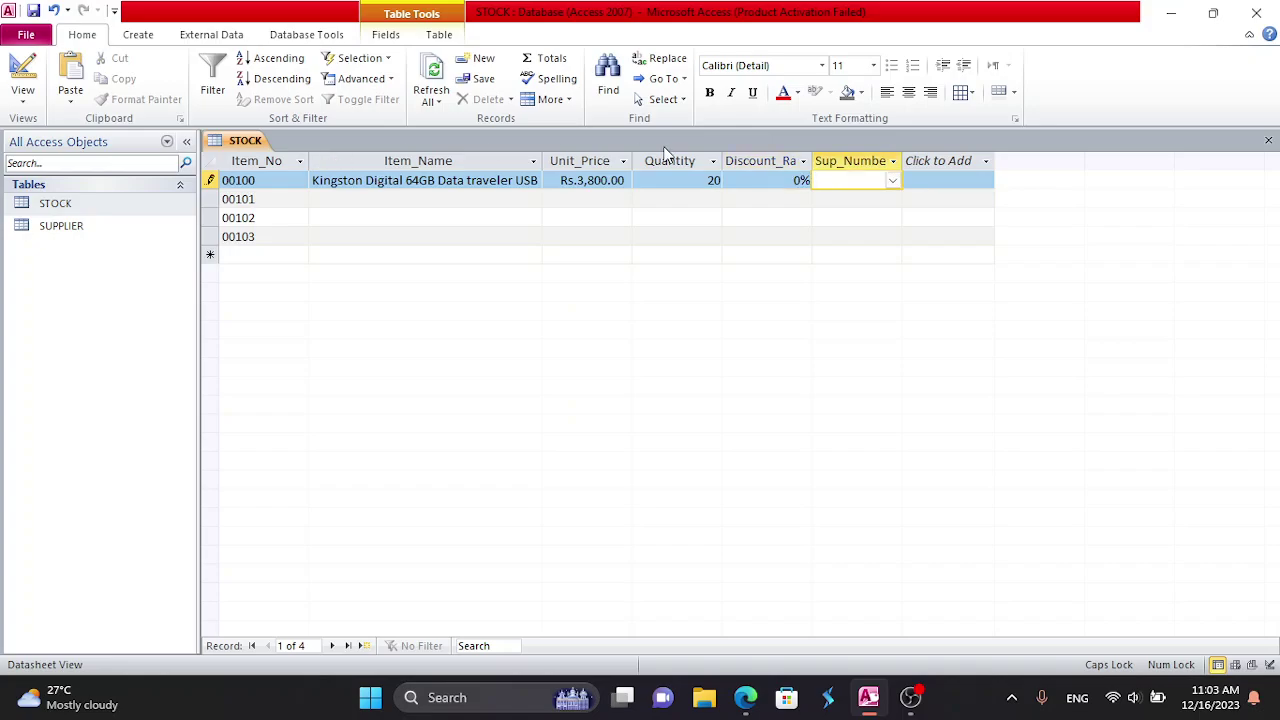
click(784, 182)
drag(784, 182, 816, 182)
- In the STOCK table's Design view, keep Discount_Rate as a Number field and set its Field Size to Single
right_click(244, 141)
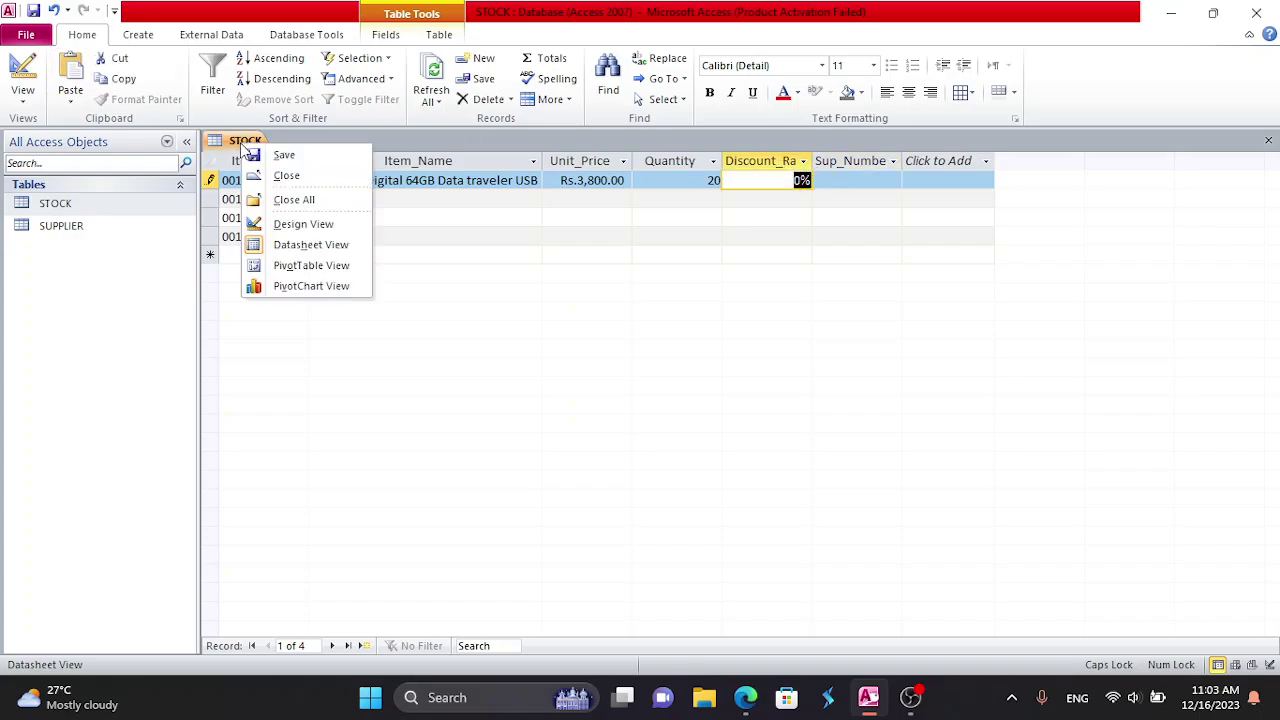
click(300, 221)
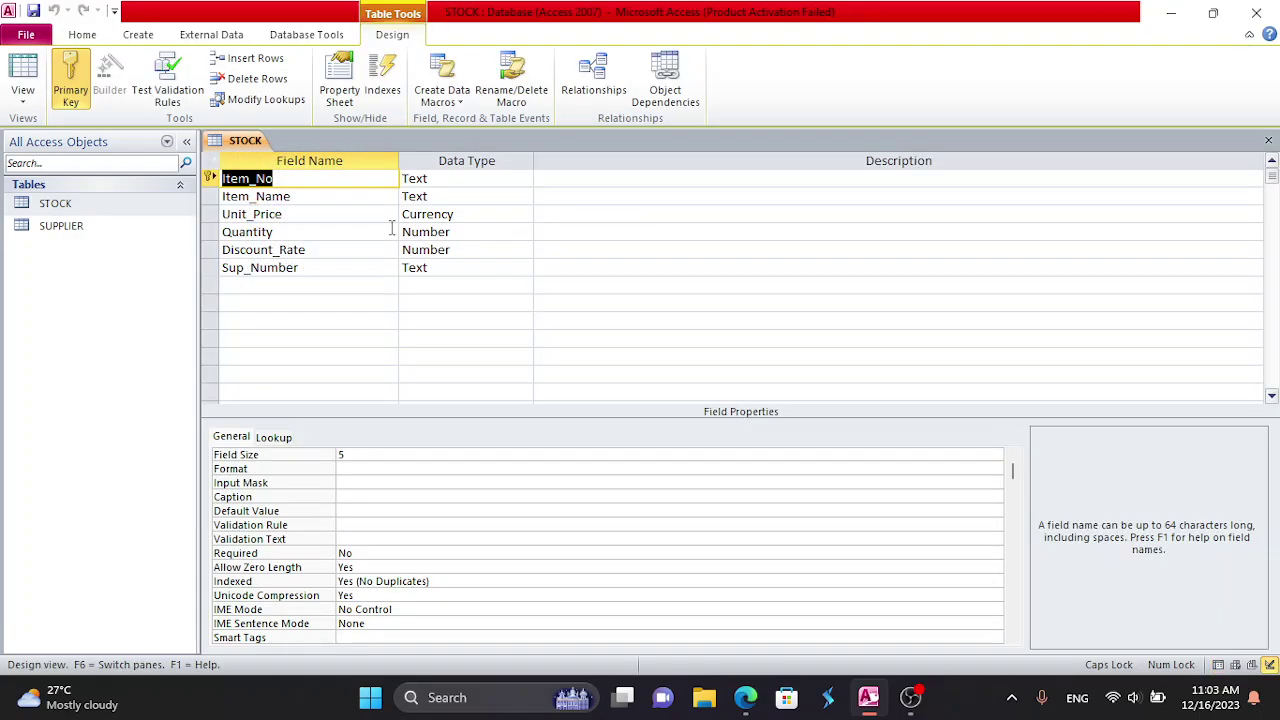
click(356, 231)
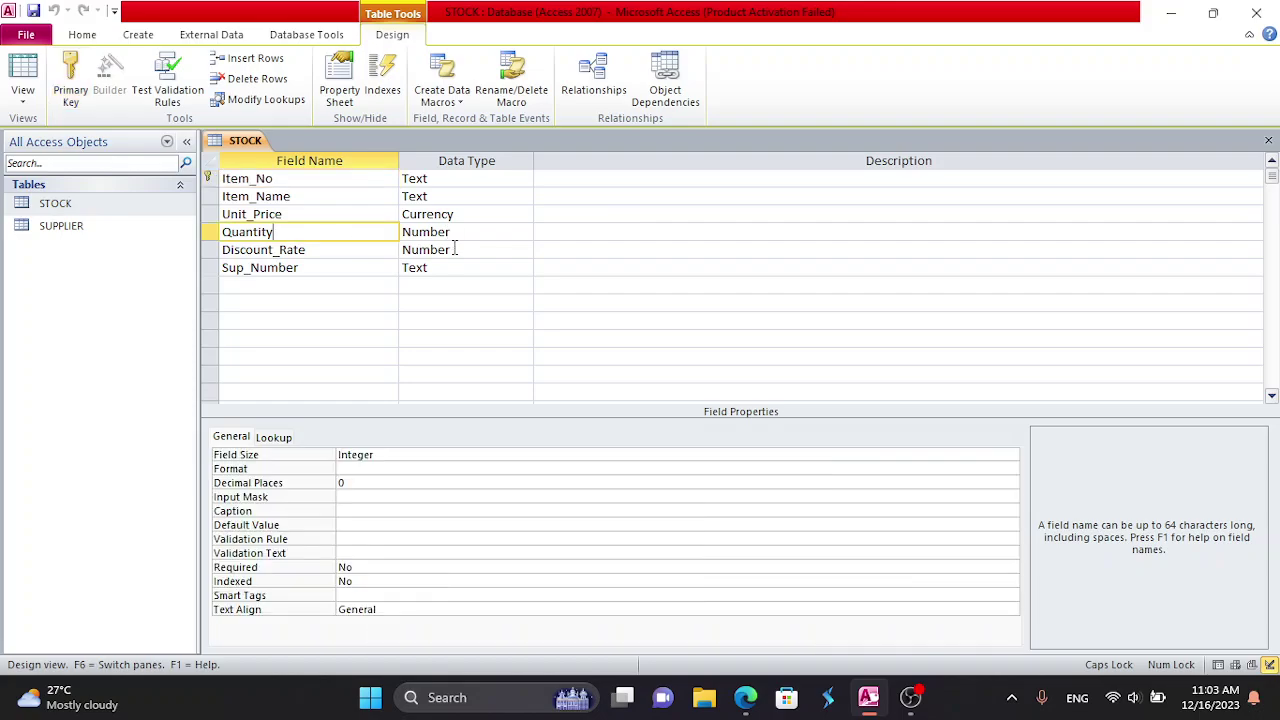
click(458, 249)
click(524, 249)
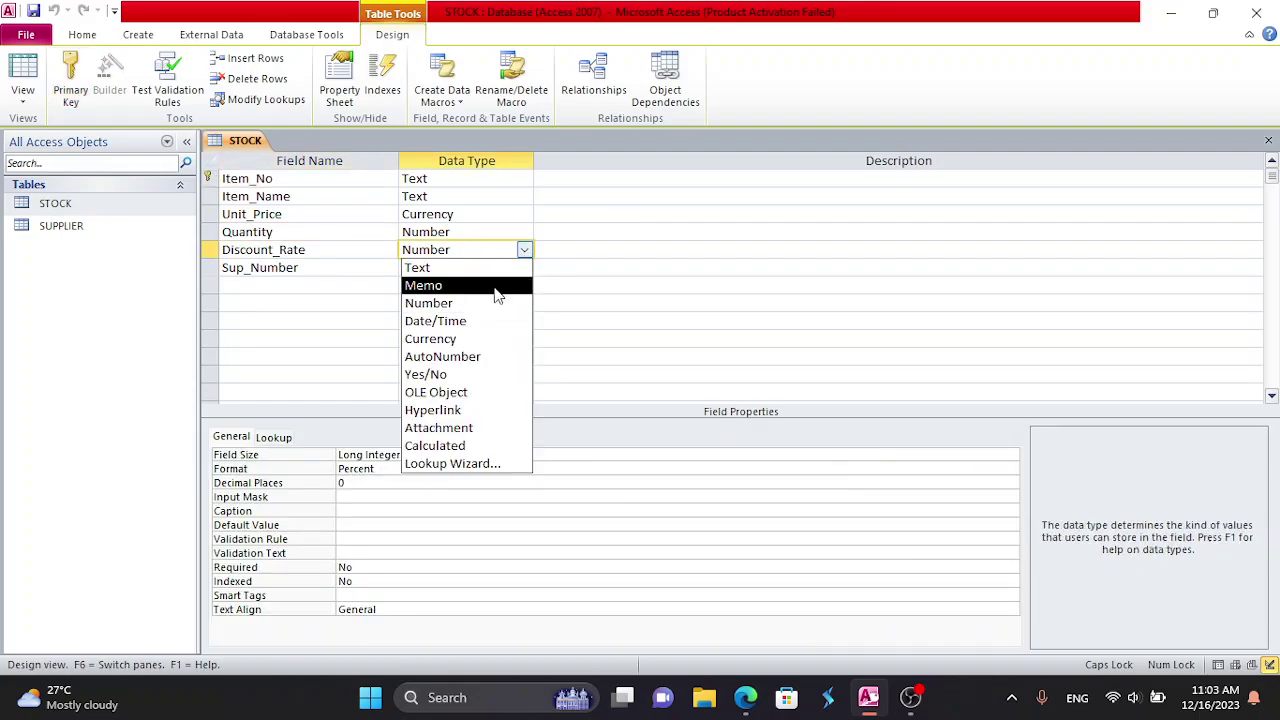
click(486, 303)
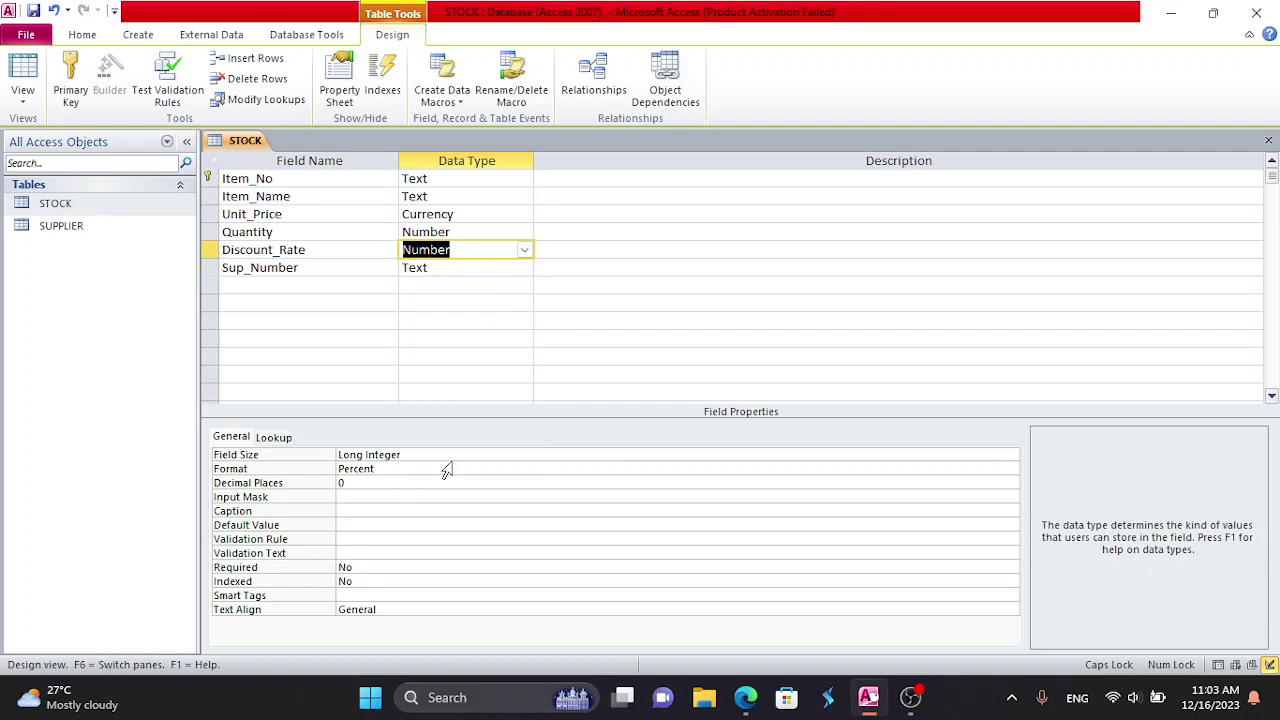
click(455, 455)
click(1012, 455)
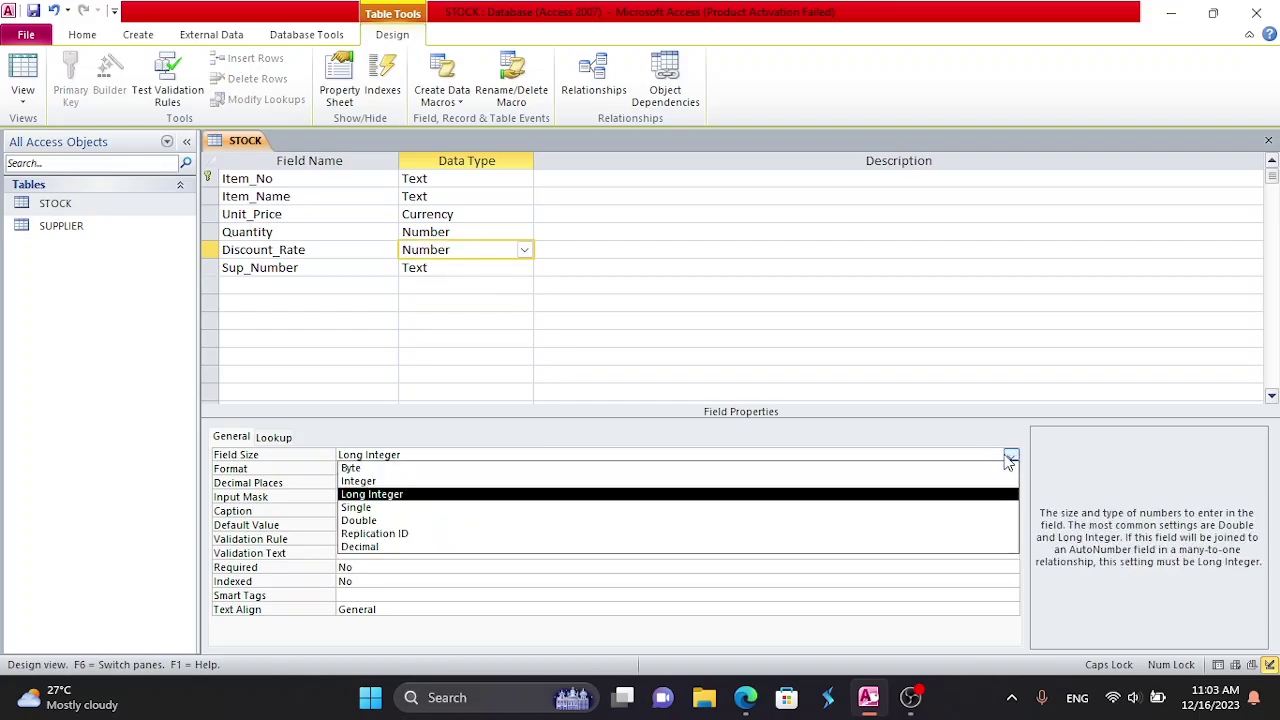
click(577, 512)
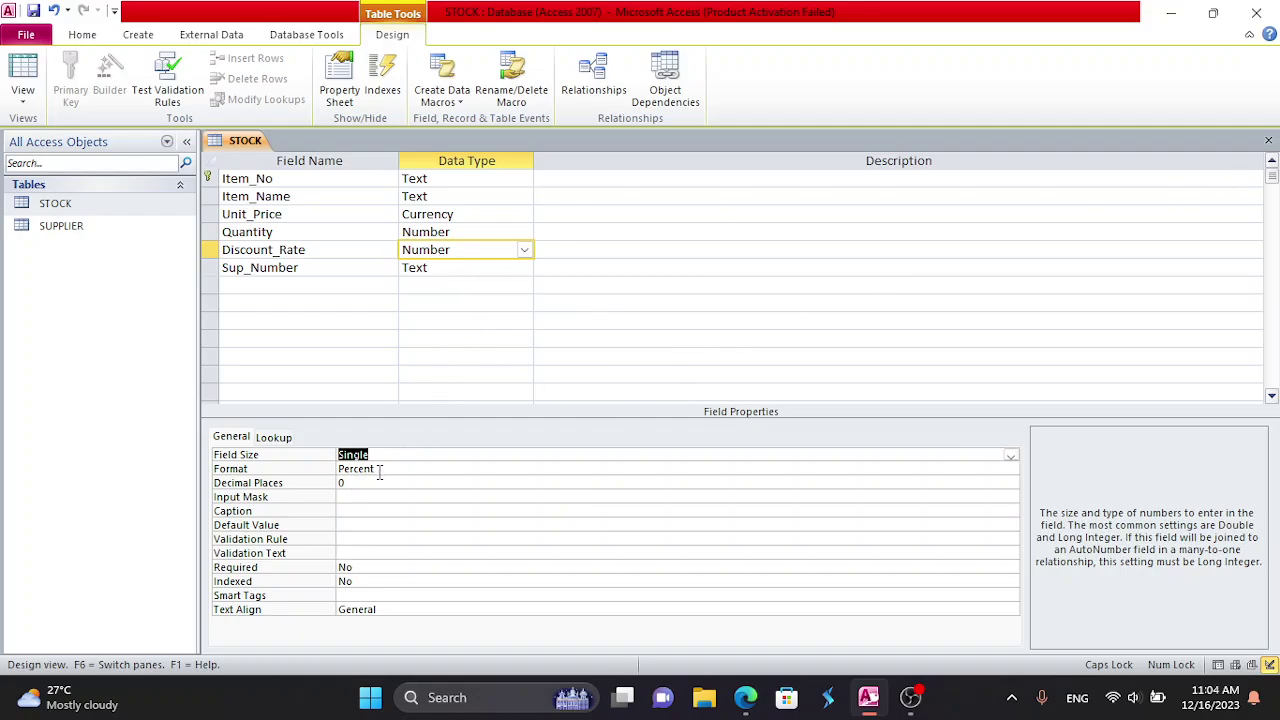
- Close the STOCK design, saving its changes, and reopen the table in Datasheet view
click(1272, 140)
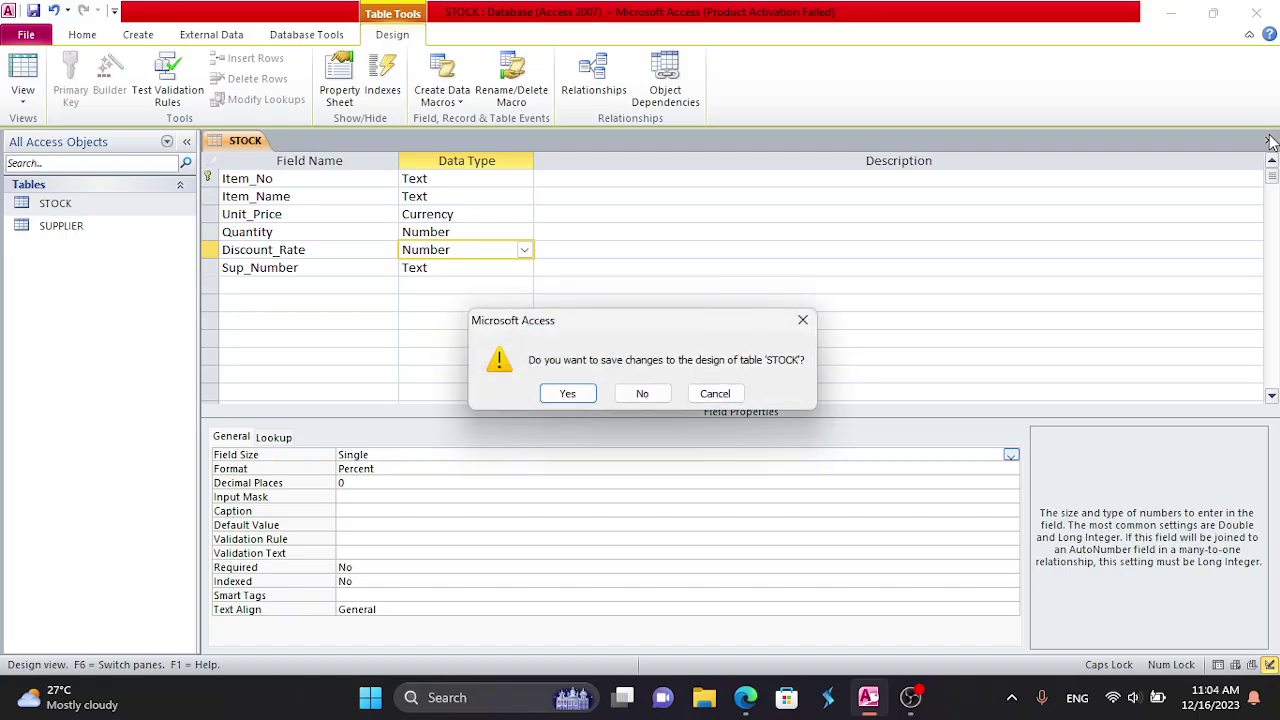
click(562, 391)
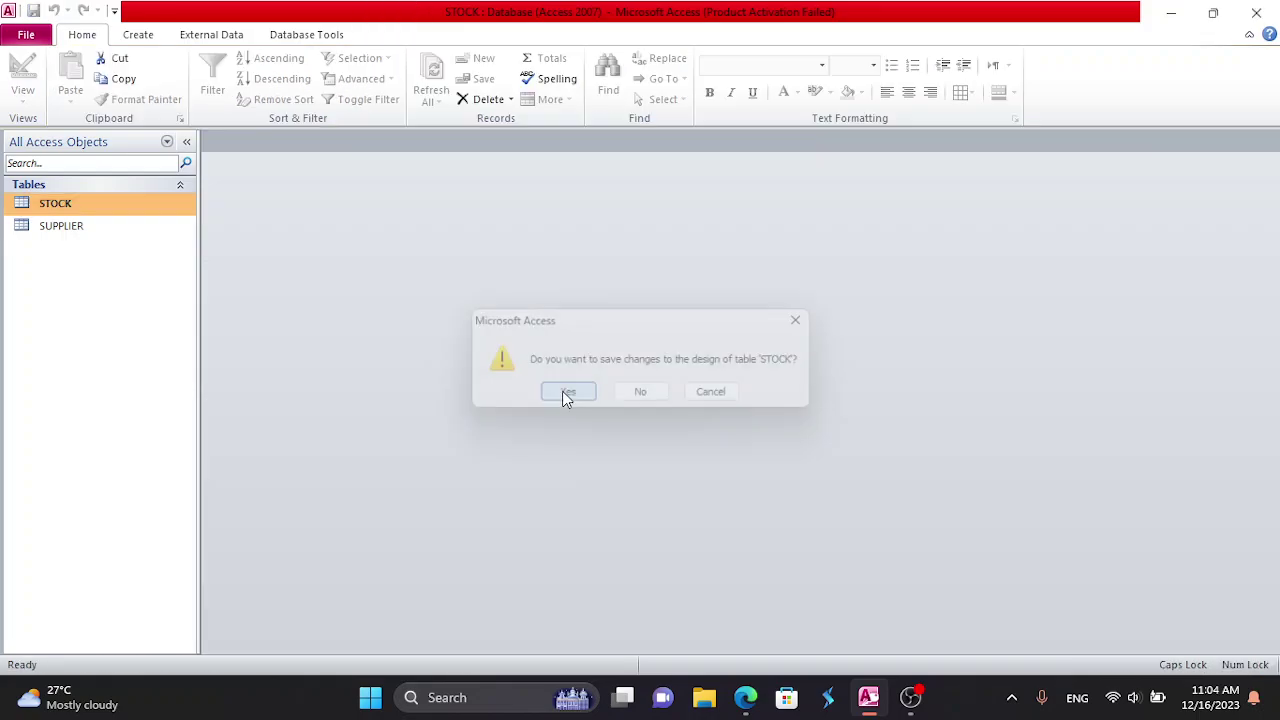
double_click(76, 206)
- Try to enter 0.5 as the Discount_Rate of item 00100 in place of the existing value
drag(783, 177, 836, 179)
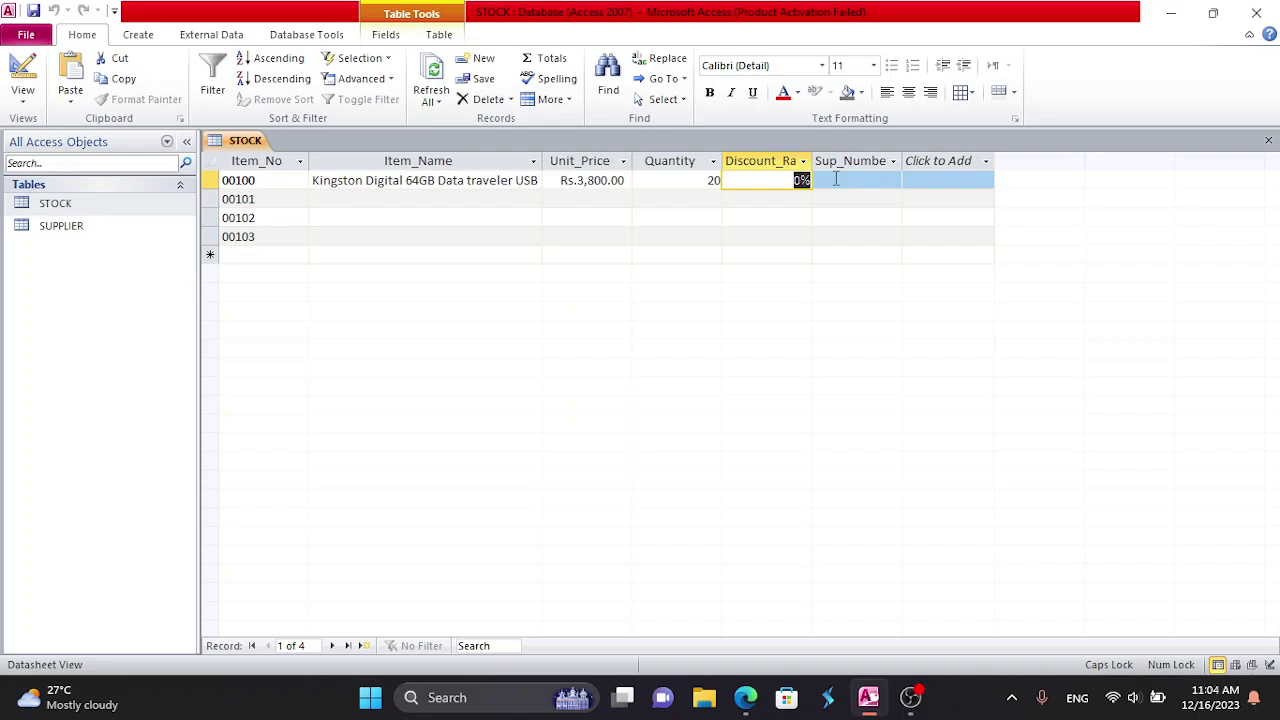
text(0.5)
click(836, 179)
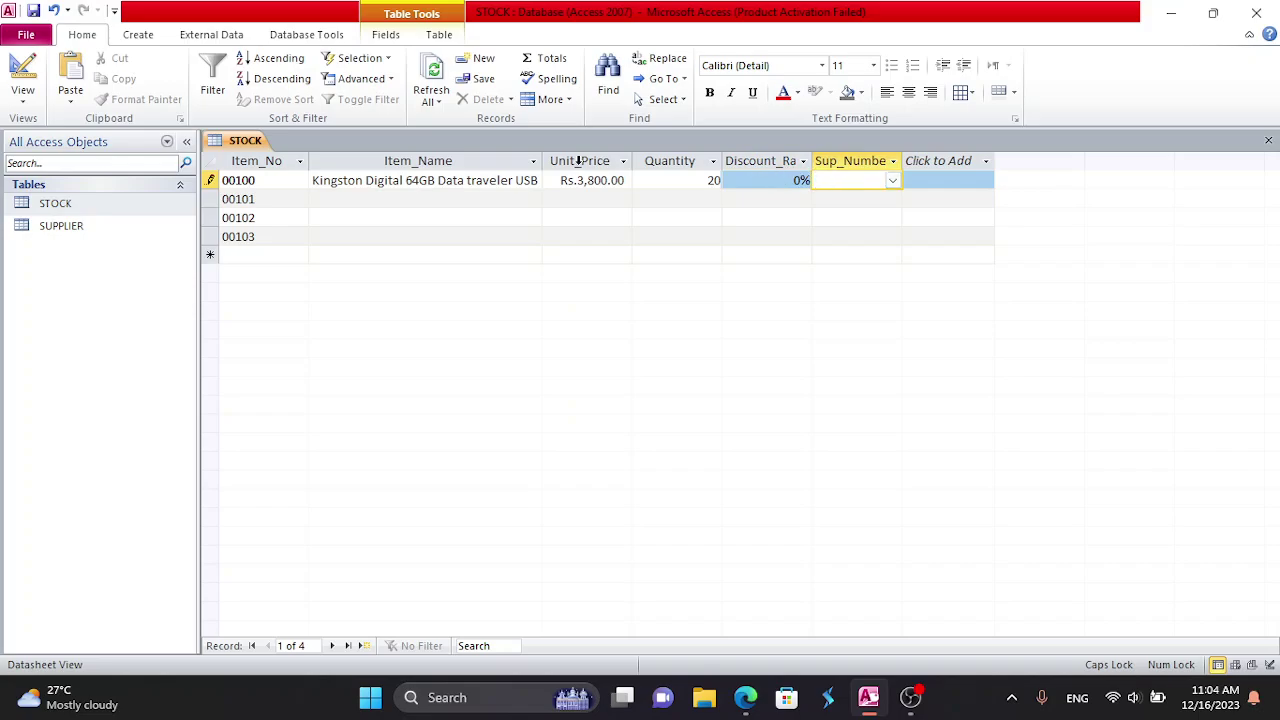
- In the STOCK table's Design view, review Discount_Rate's Field Size, Format and Decimal Places, keeping Percent as the Format
right_click(245, 143)
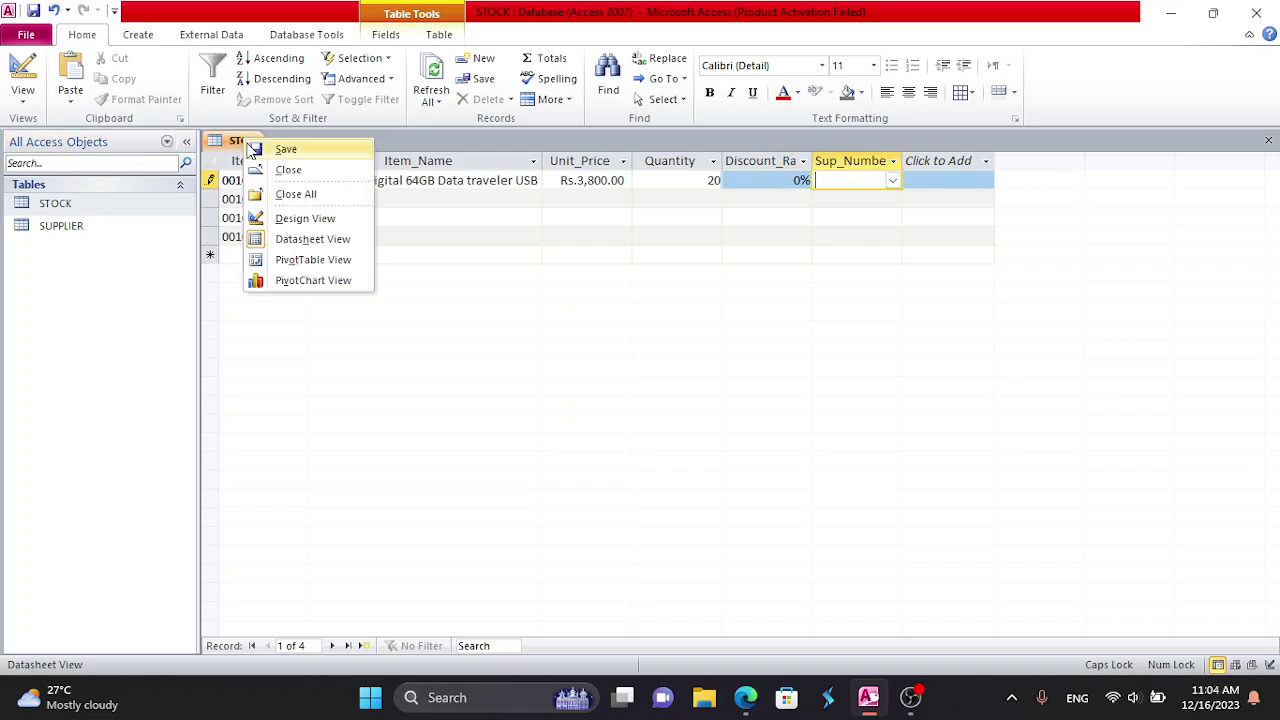
click(305, 215)
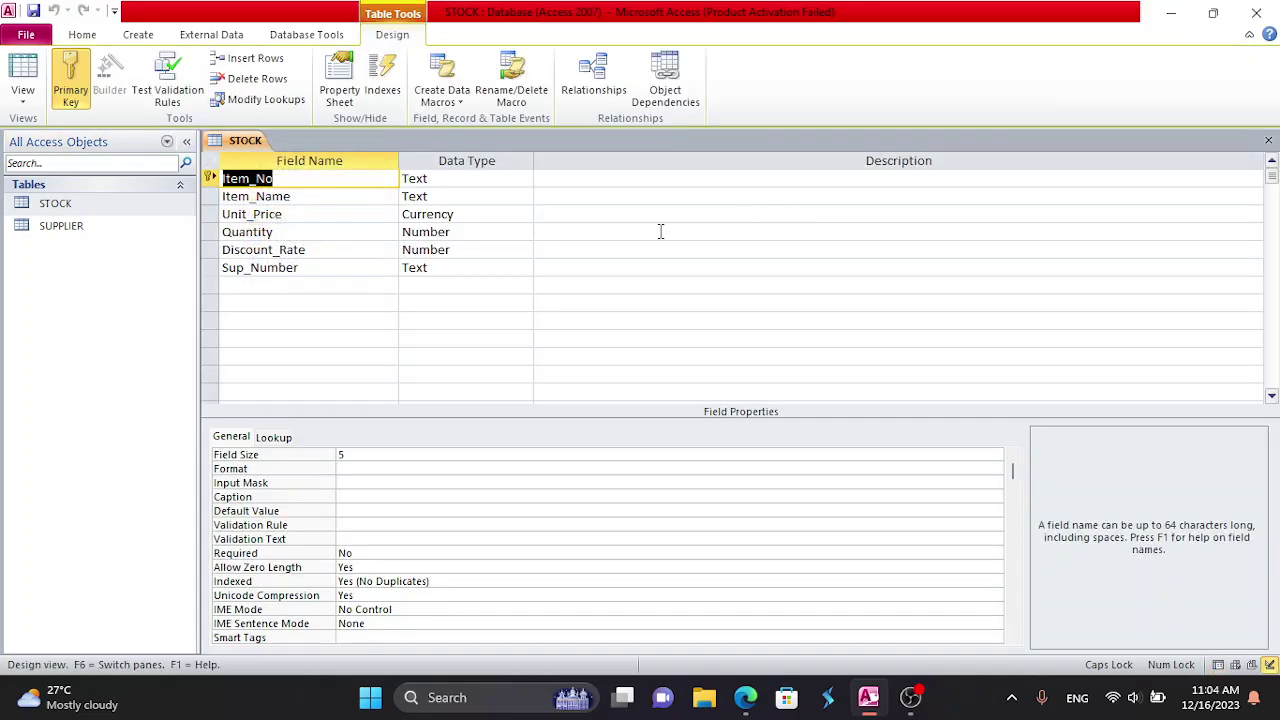
click(436, 249)
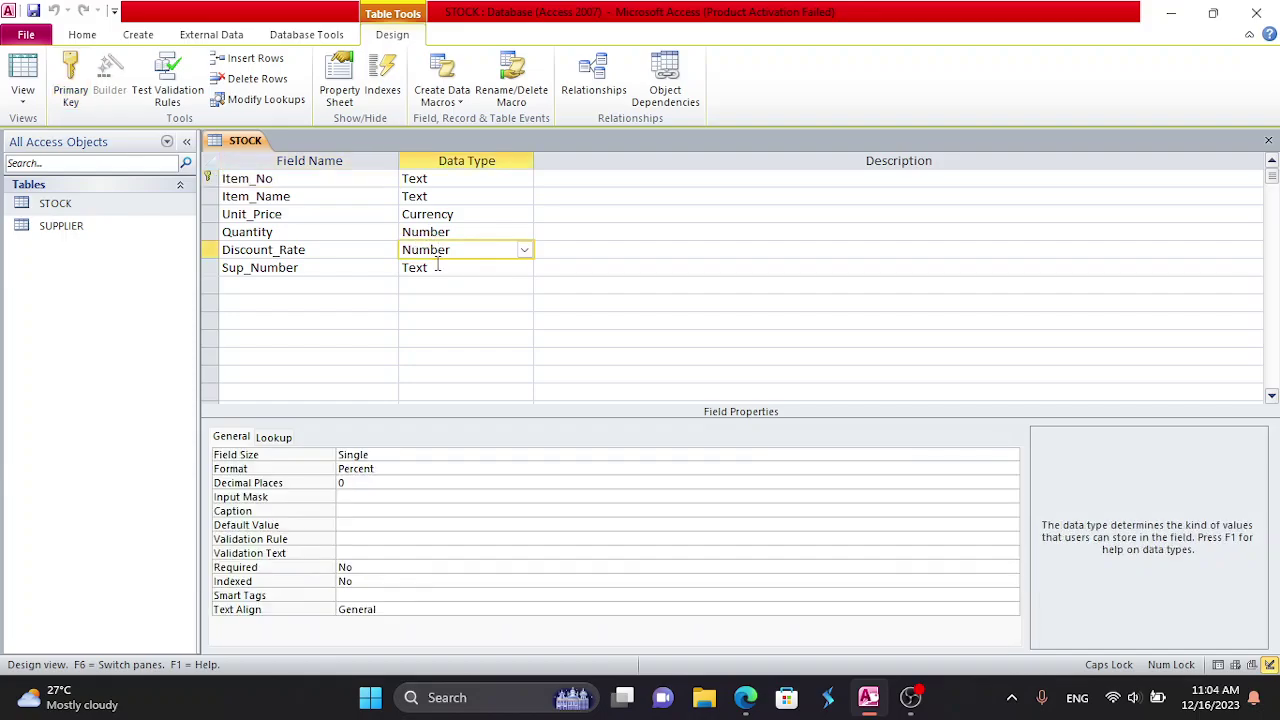
click(389, 234)
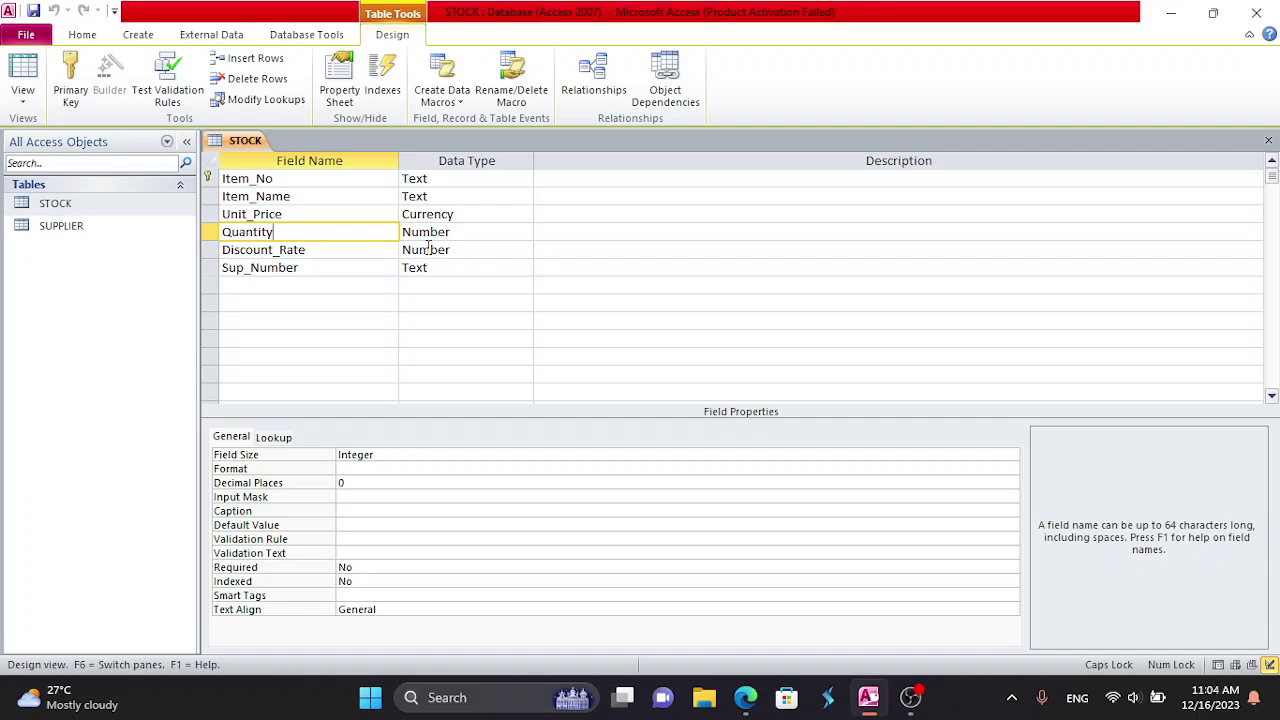
click(437, 249)
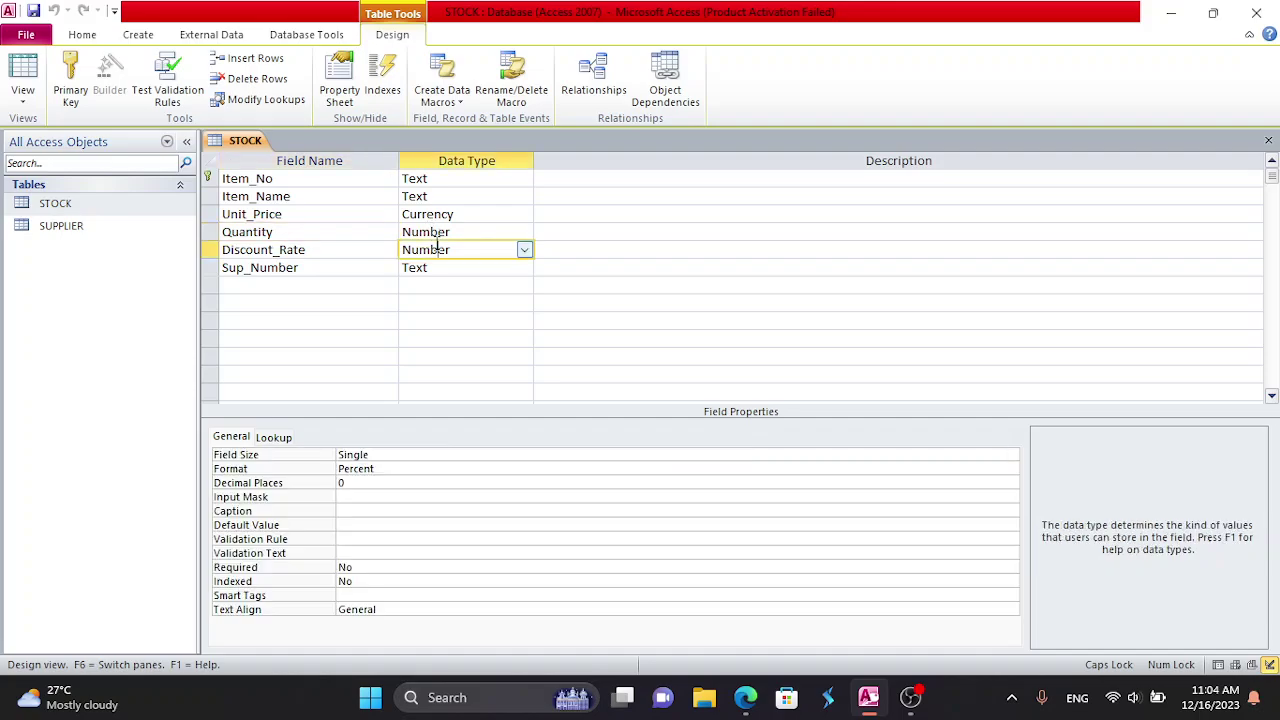
click(432, 454)
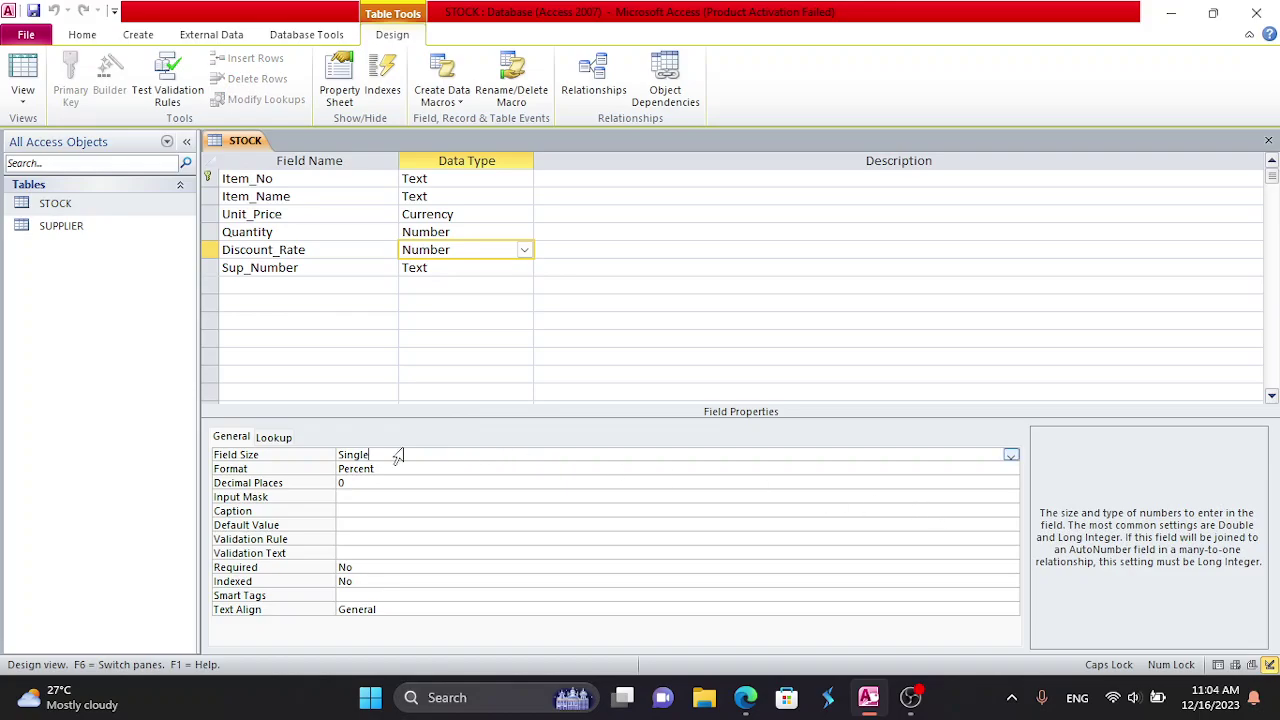
click(397, 470)
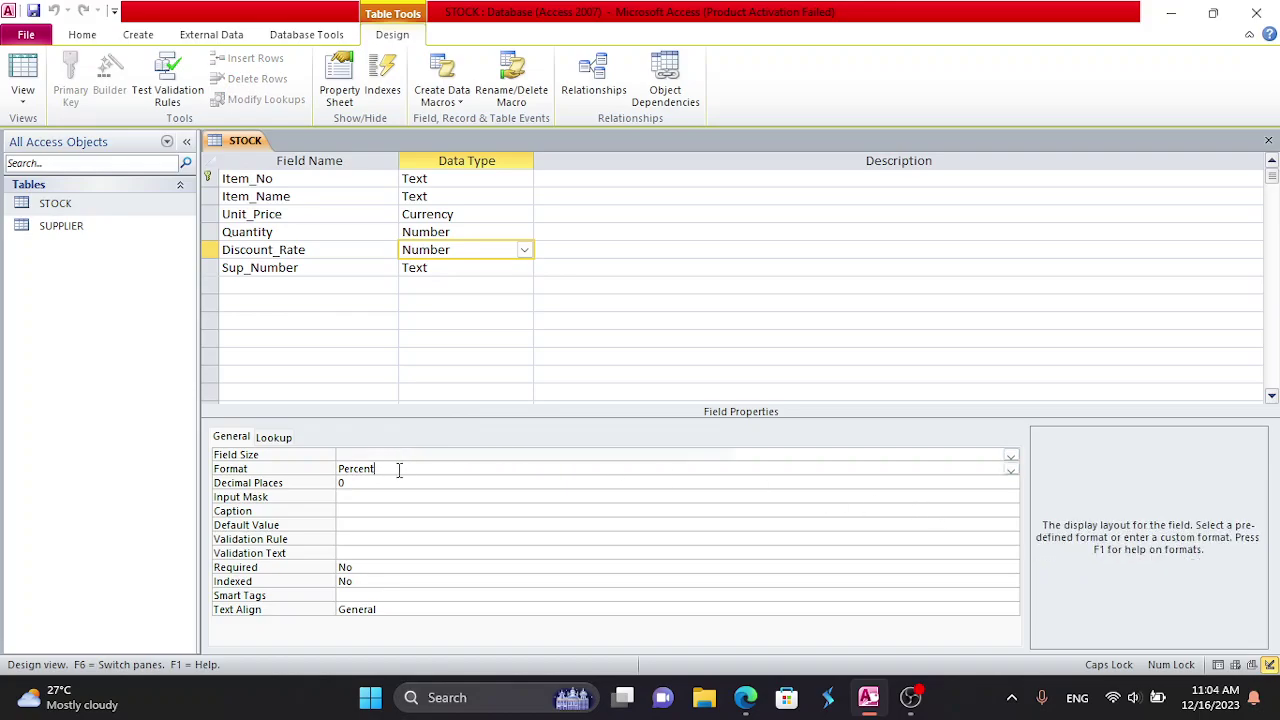
click(1011, 472)
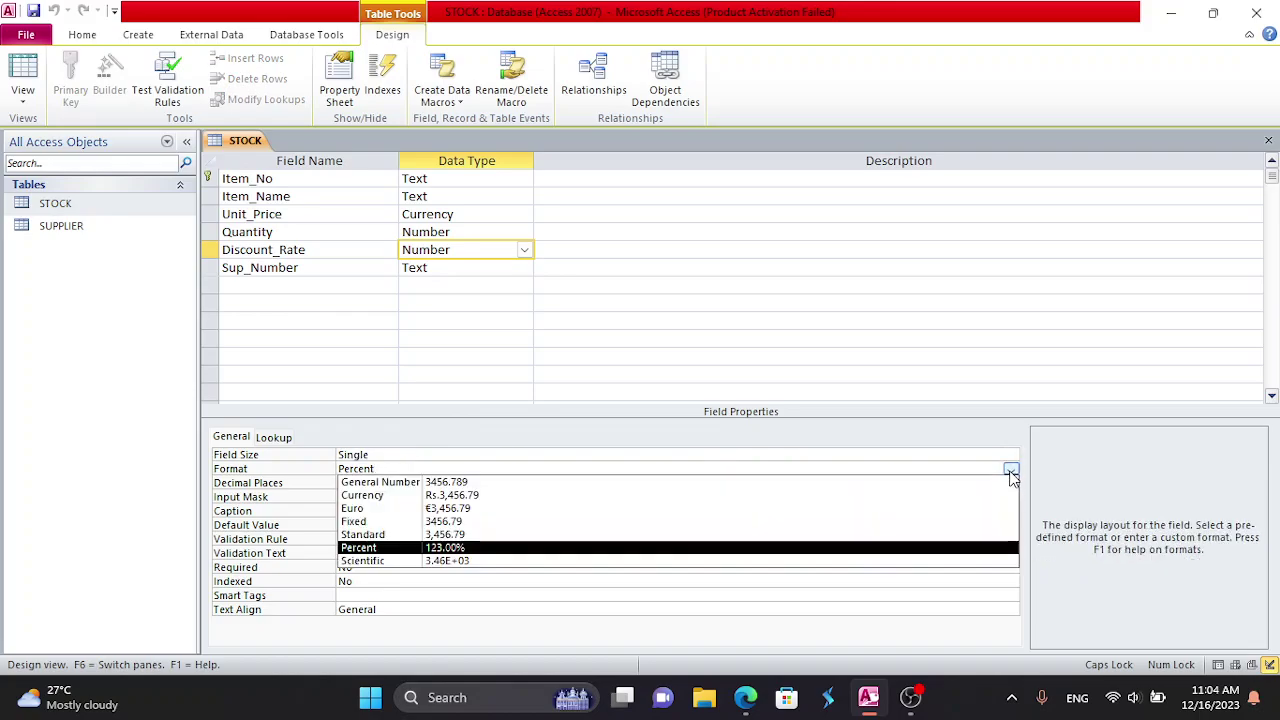
click(496, 548)
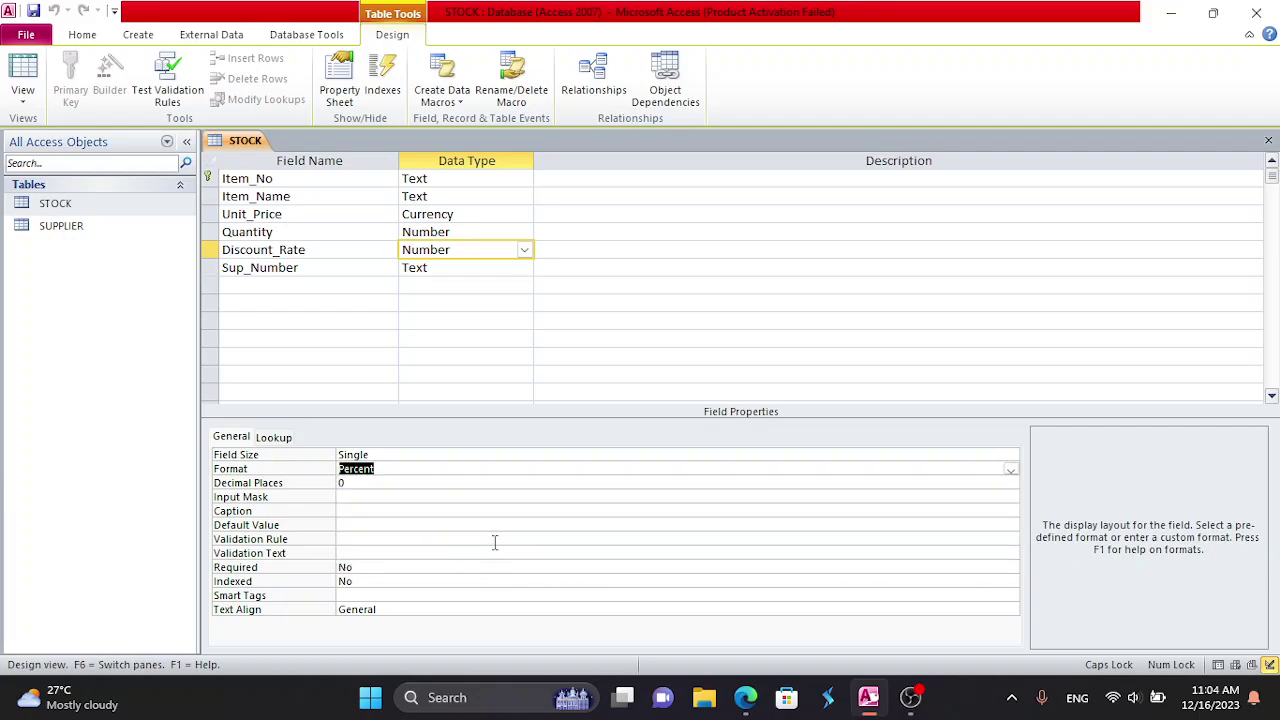
click(353, 482)
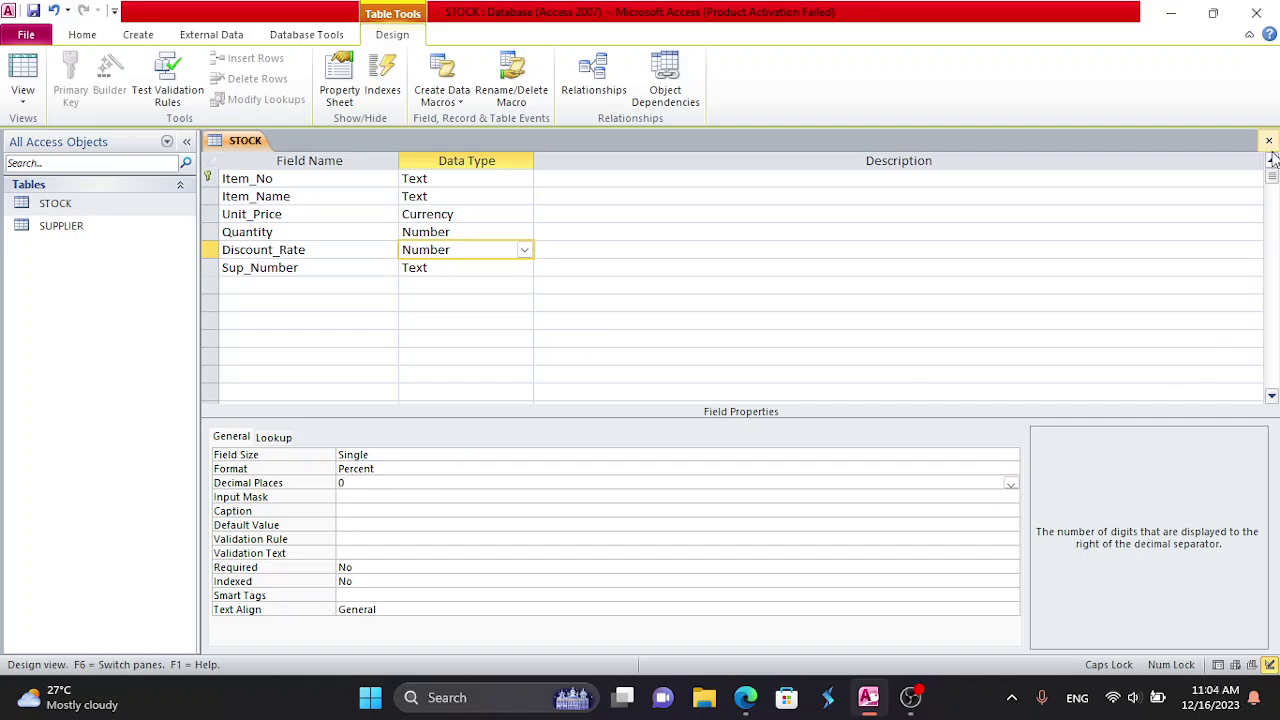
- Close the STOCK table design, saving it, and open the table's datasheet again
click(1269, 143)
click(583, 392)
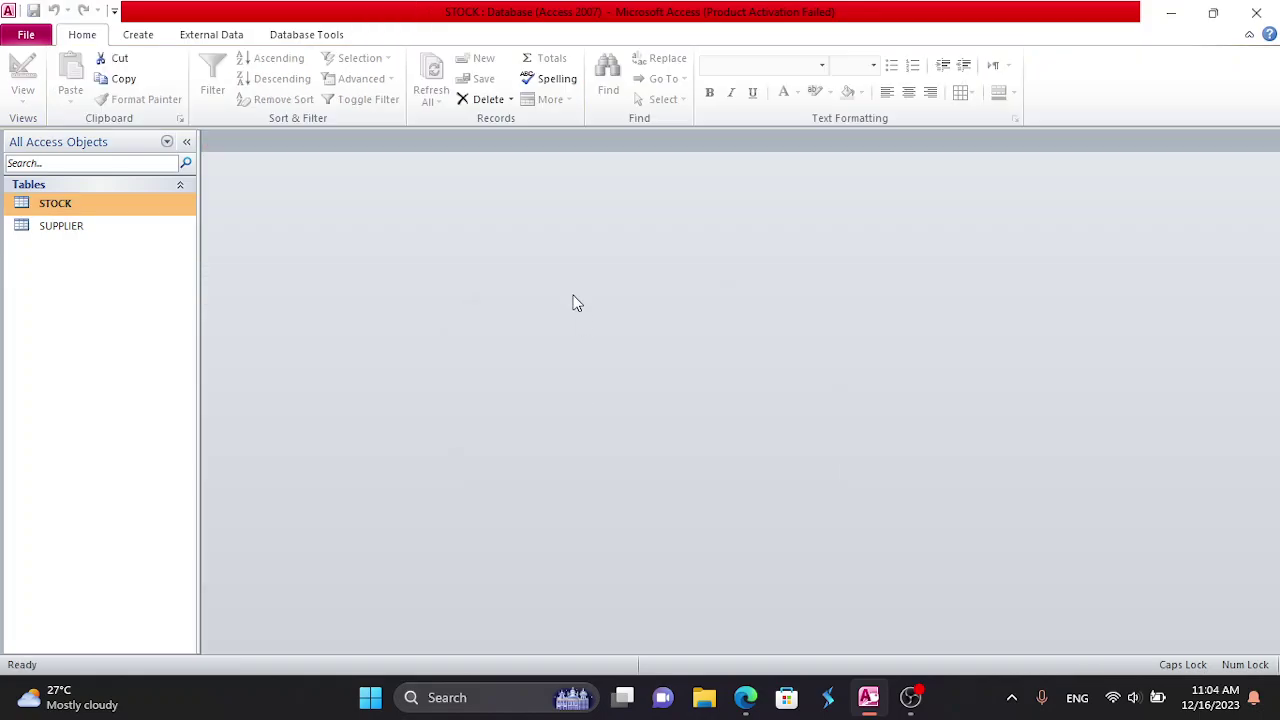
double_click(188, 206)
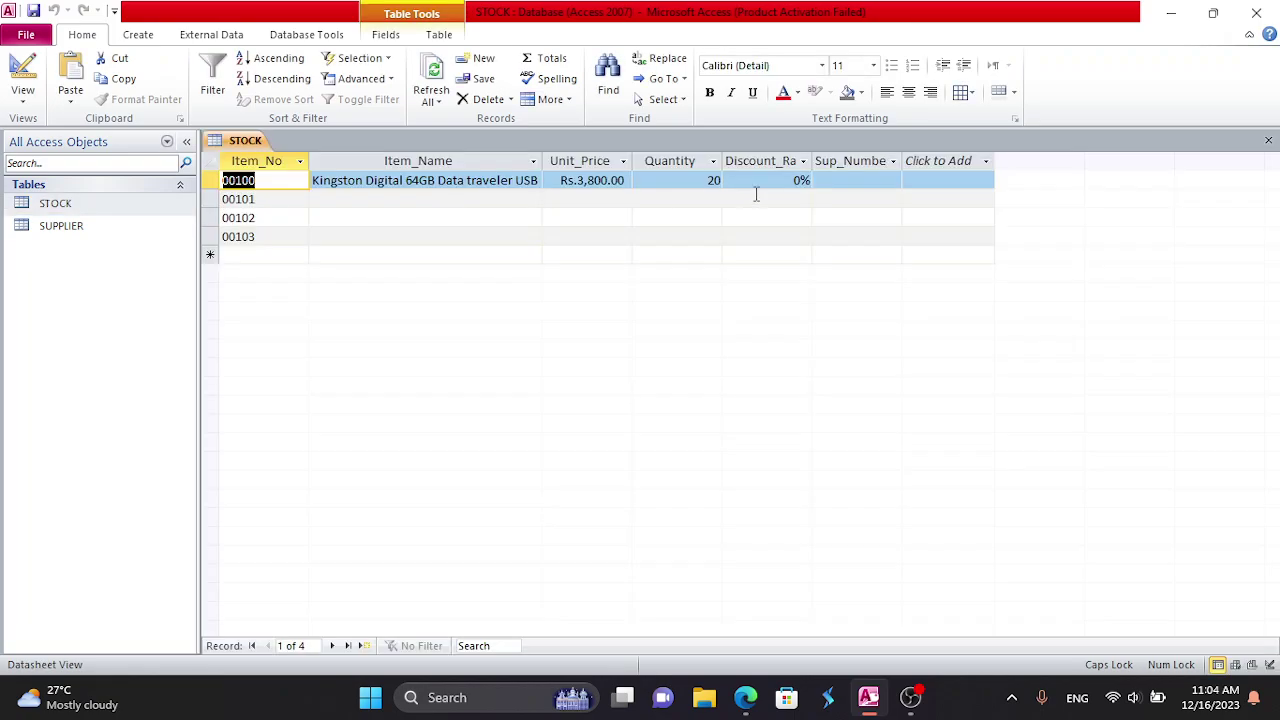
- For item 00100, set Discount_Rate to 10% and choose S200 as the Sup_Number
click(785, 180)
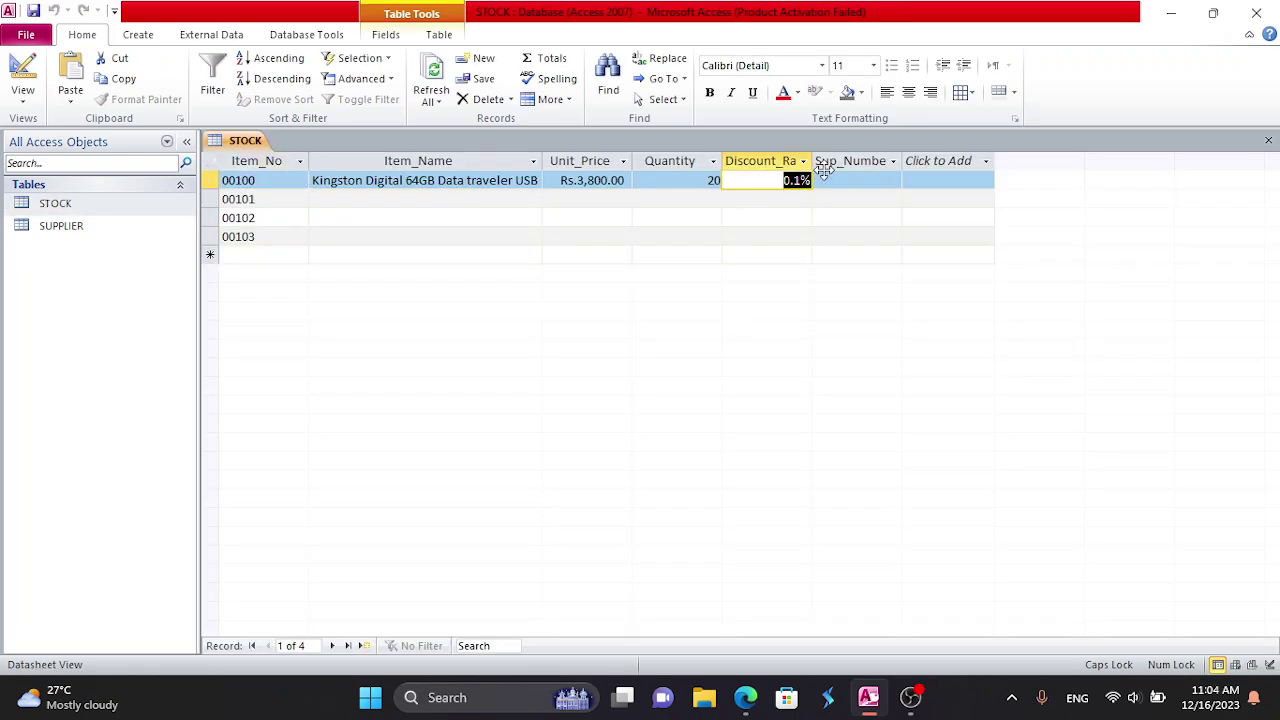
text(10)
key(Tab)
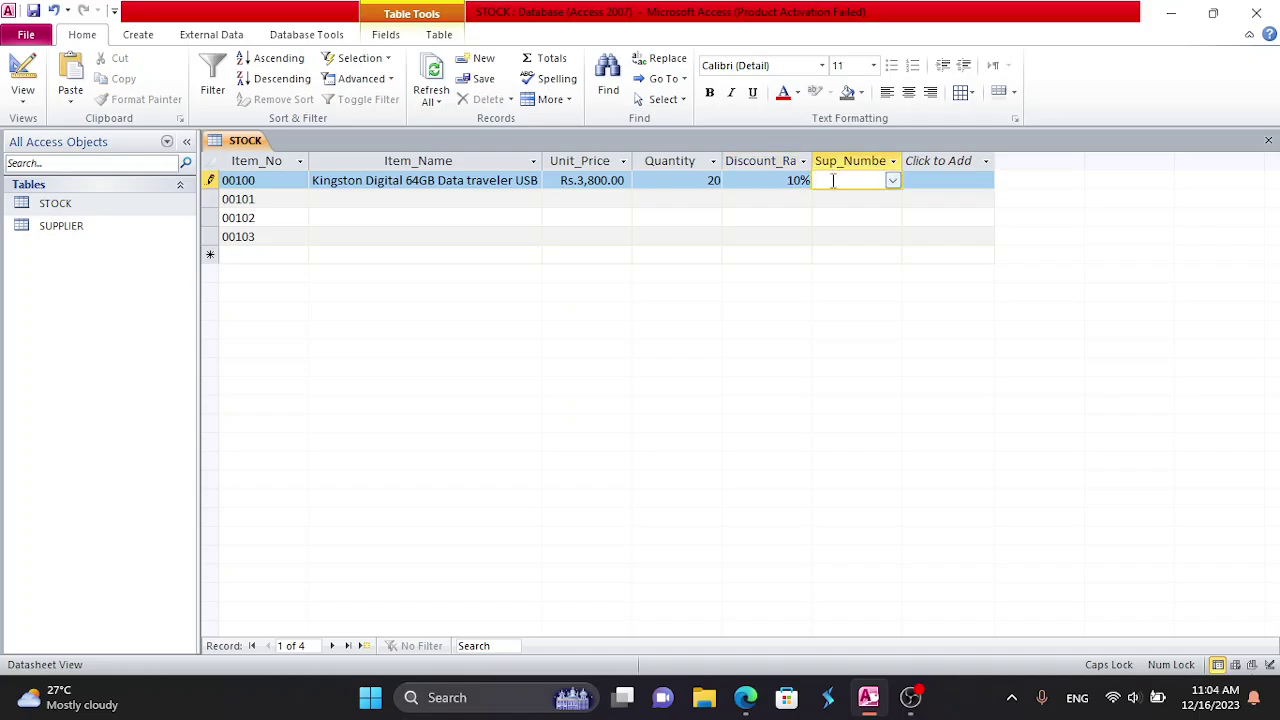
click(892, 180)
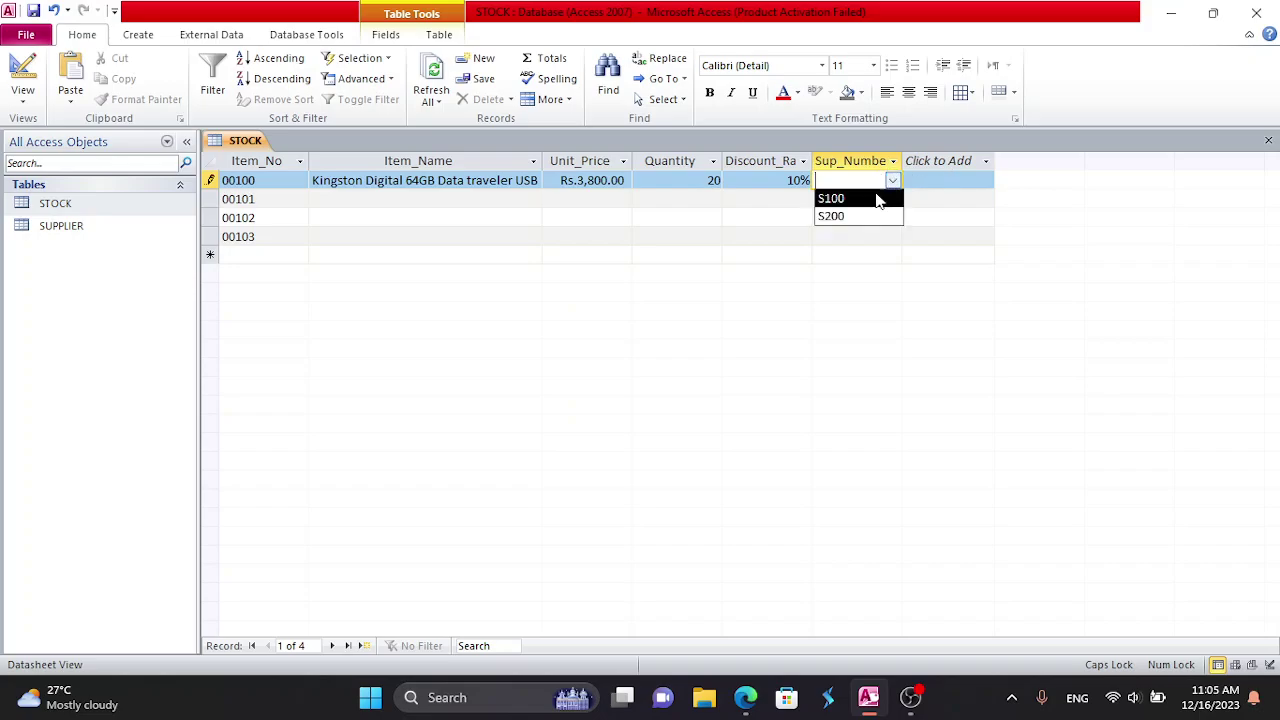
click(856, 217)
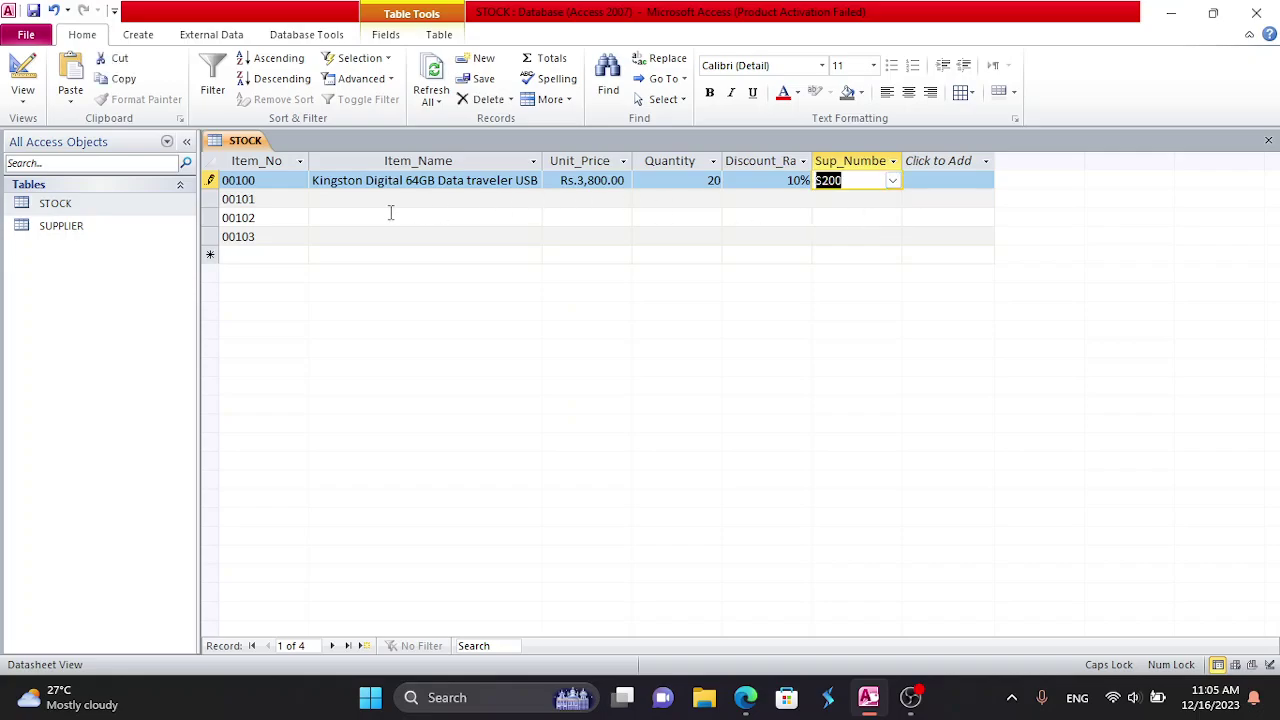
- Enter San Disk Extreme 64GB as the Item_Name of item 00101
click(417, 197)
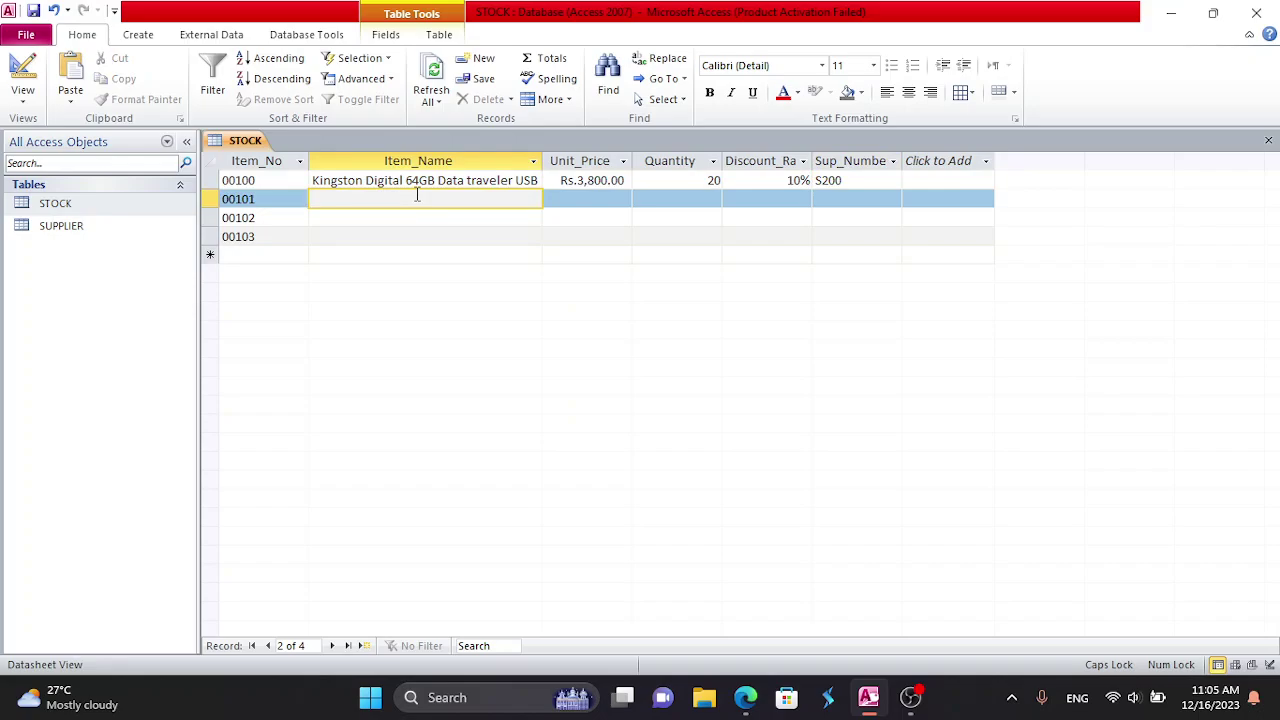
text(SA)
key(BackSpace)
key(BackSpace)
text(SAM)
key(BackSpace)
text(N)
key(BackSpace)
key(BackSpace)
key(Caps_Lock)
text(an Disk Extr)
key(BackSpace)
text(reme)
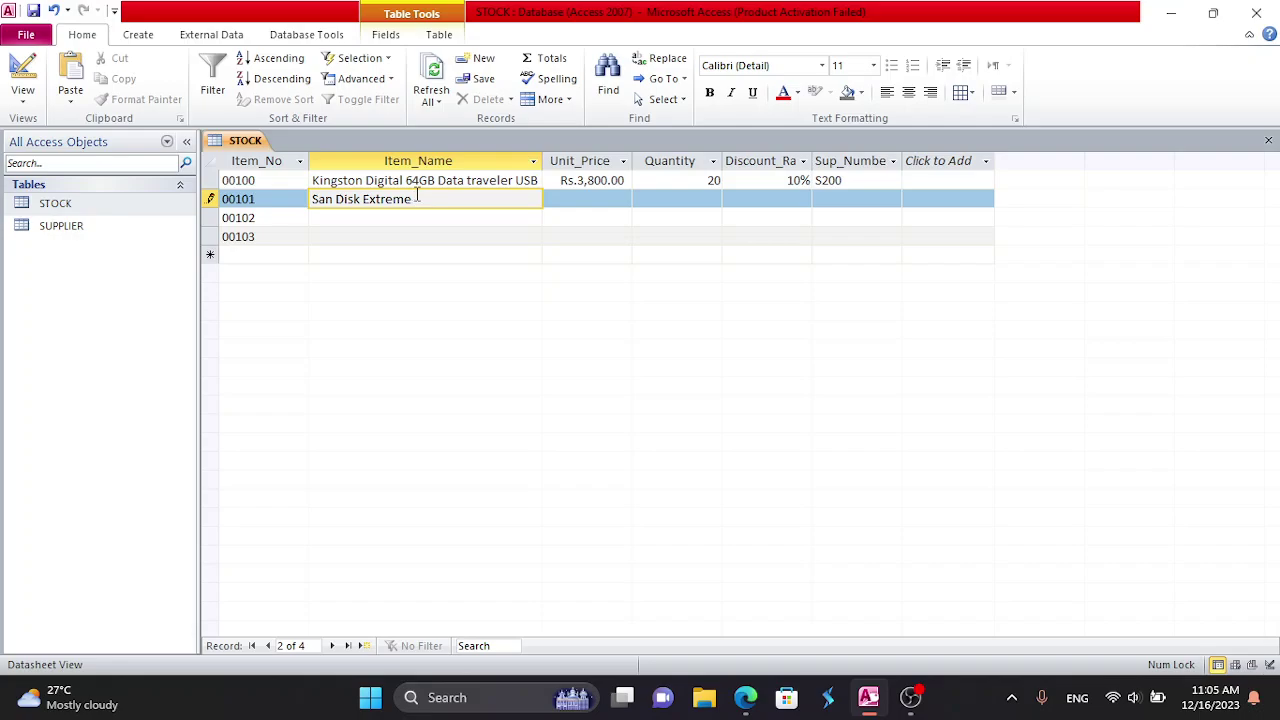
text( 64GB)
key(BackSpace)
key(BackSpace)
key(Caps_Lock)
text(GB)
key(Tab)
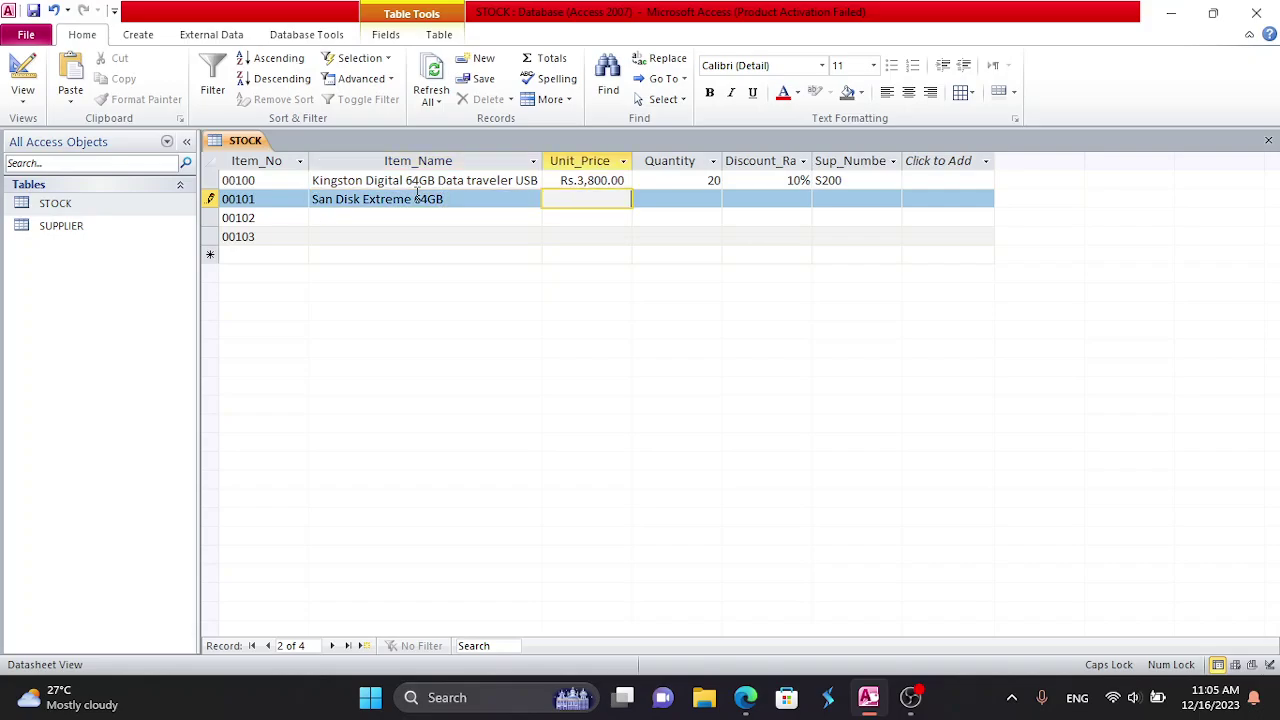
- Complete item 00101 with Unit_Price 3400, Quantity 10, Discount_Rate 5% and Sup_Number S100
text(3400)
key(Tab)
text(10)
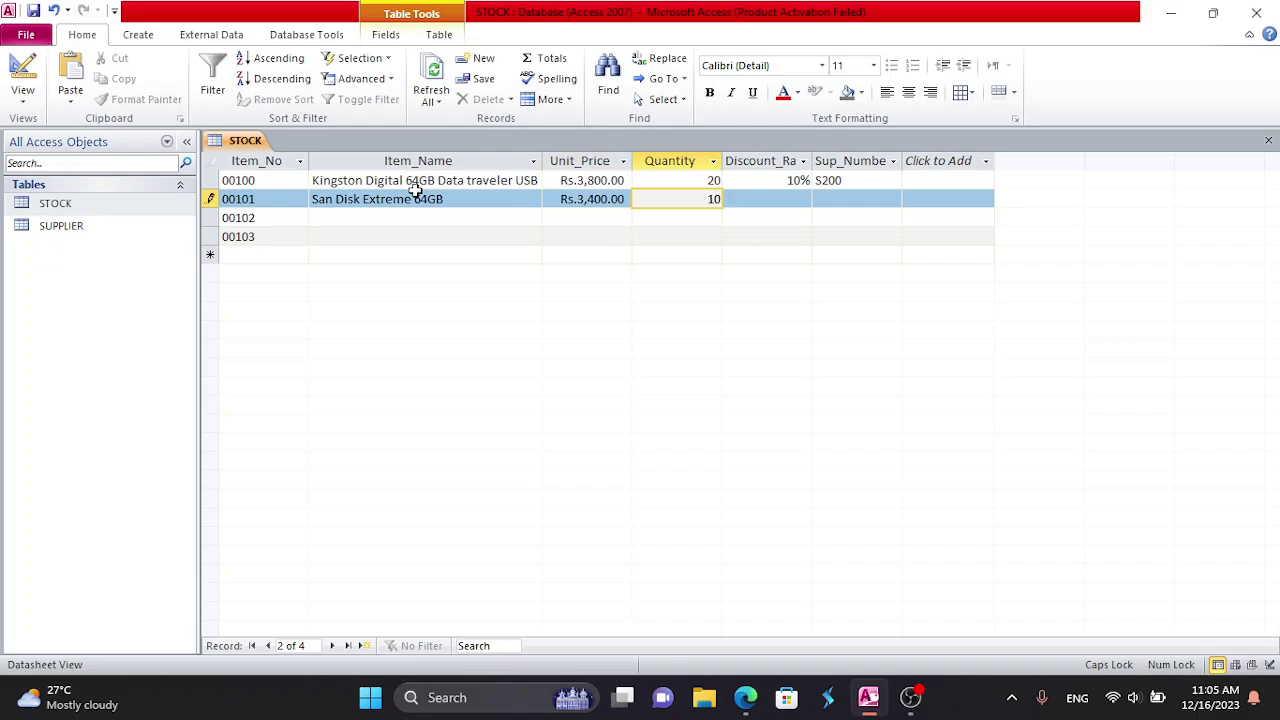
key(Tab)
text(5%)
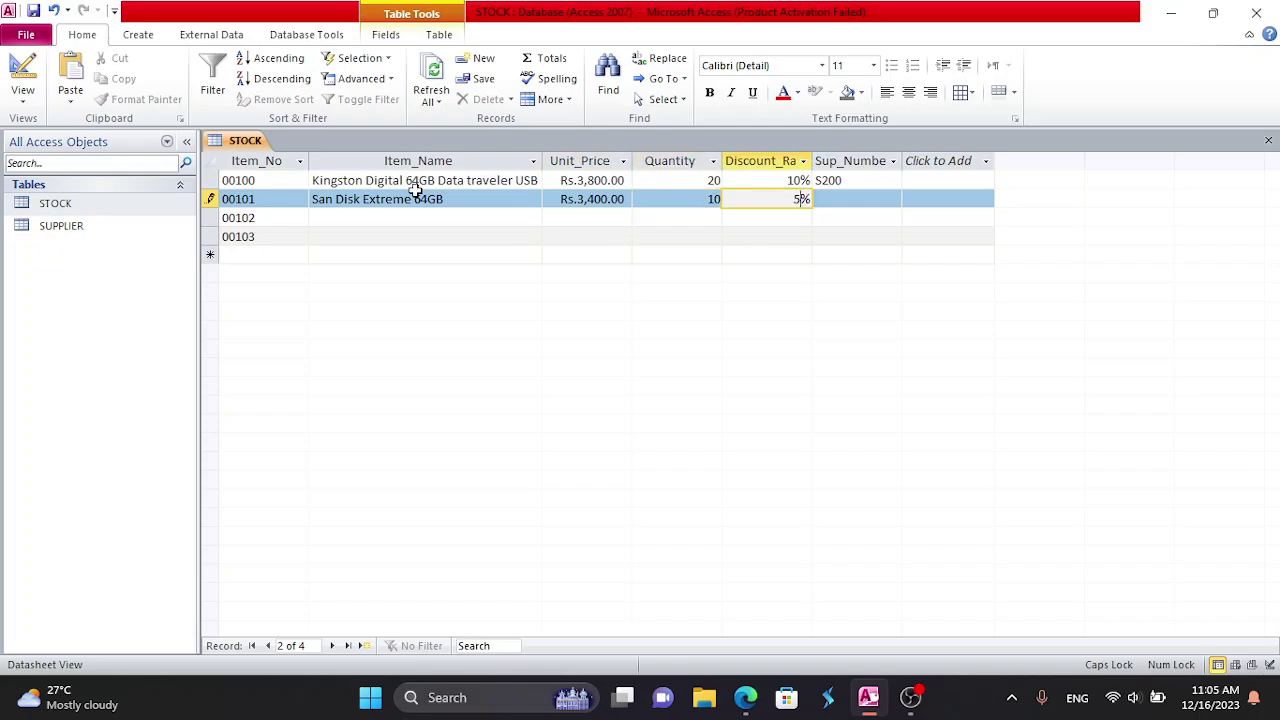
key(Tab)
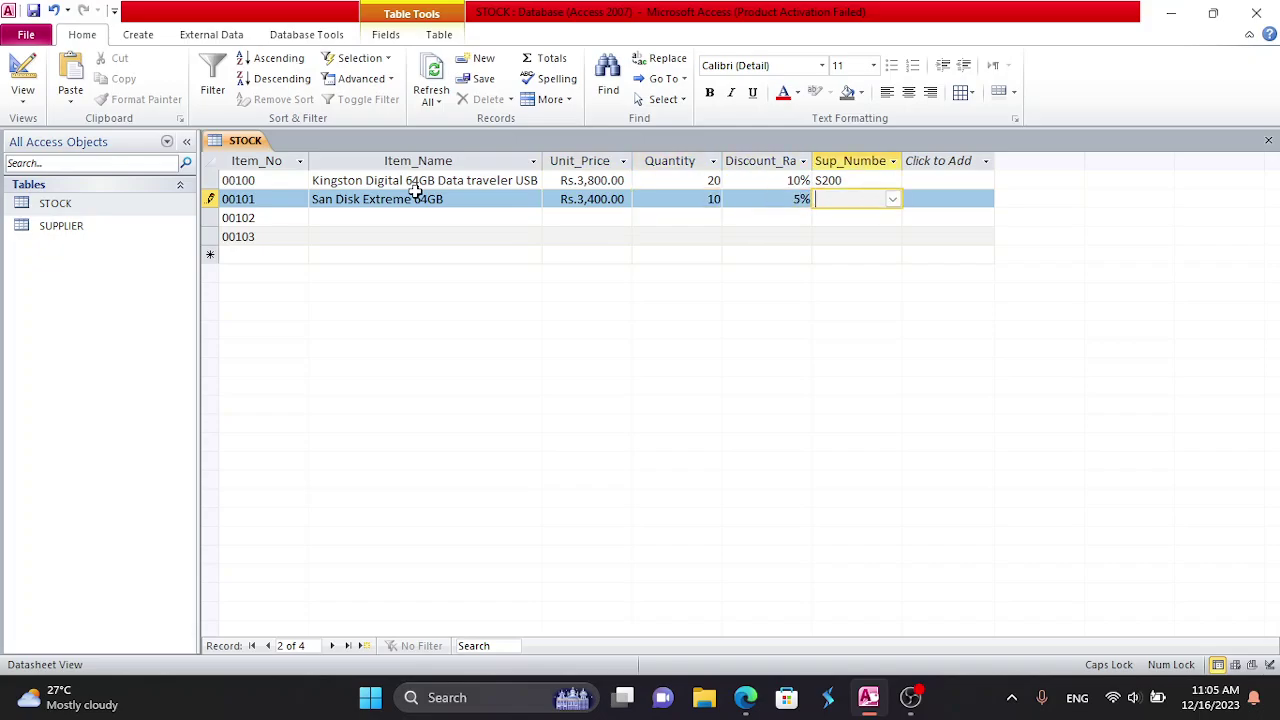
click(892, 199)
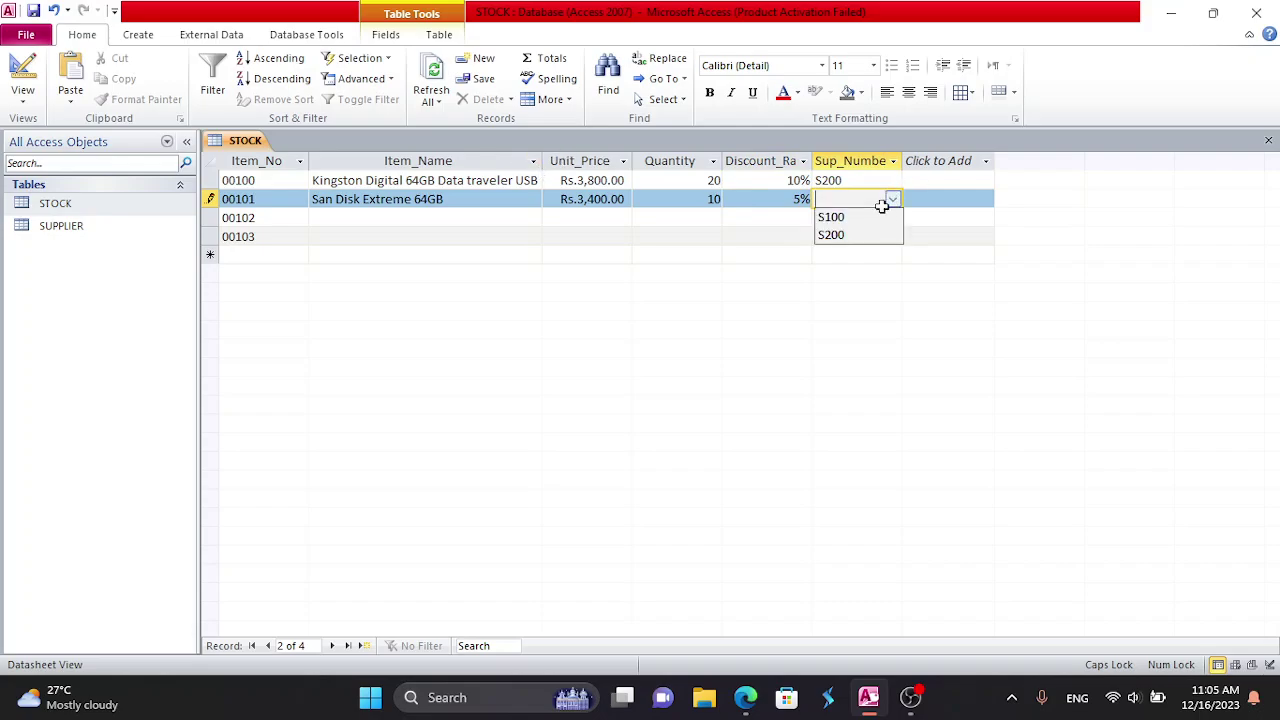
click(845, 216)
- Enter San Disk Ultra Fit 64GB USB 3.0 as the Item_Name of item 00102
click(402, 216)
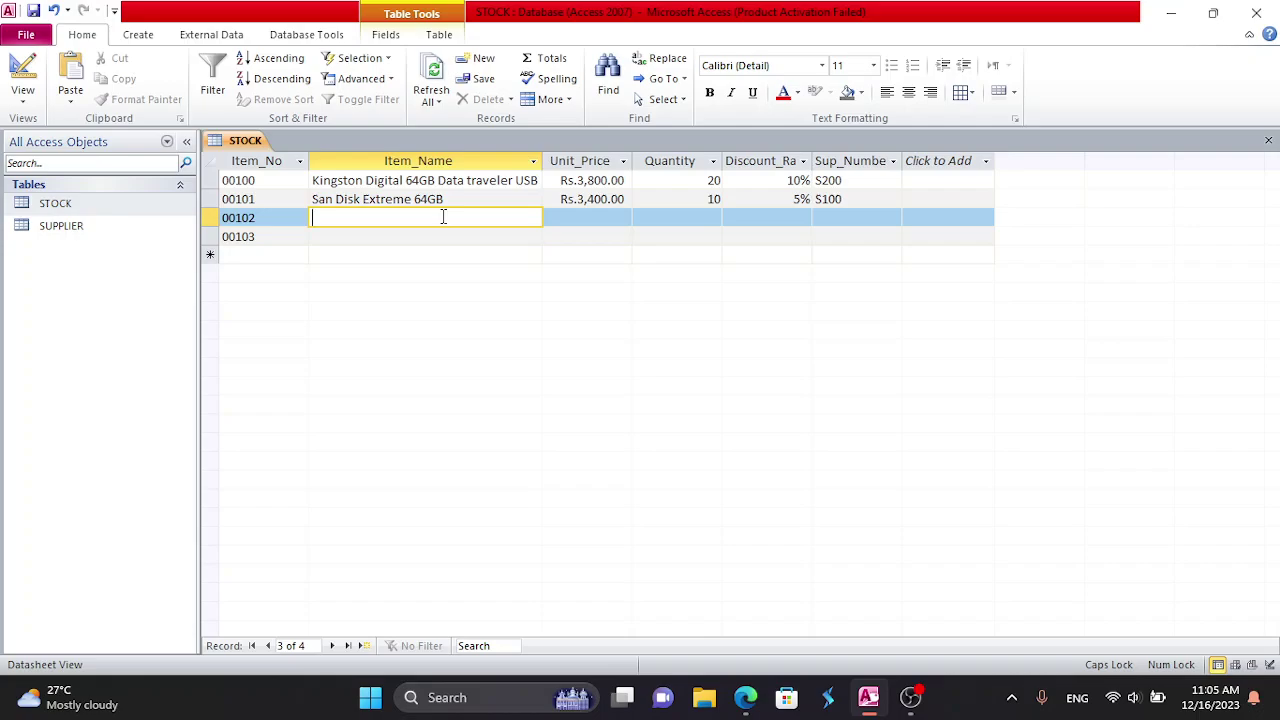
text(s)
text(S)
key(Caps_Lock)
text(an Disk U)
key(BackSpace)
text(Ultra )
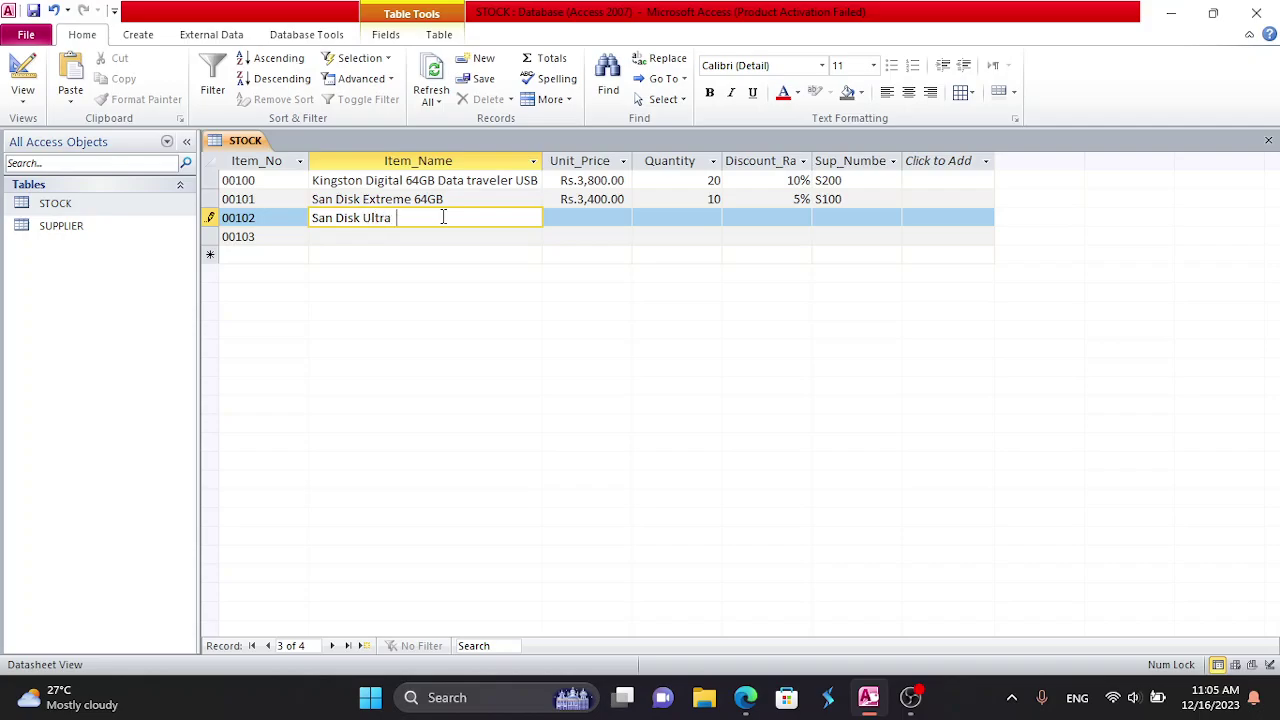
text( Fit 64)
key(Caps_Lock)
text(GB)
text(USB)
key(BackSpace)
text(B 3.0)
key(Tab)
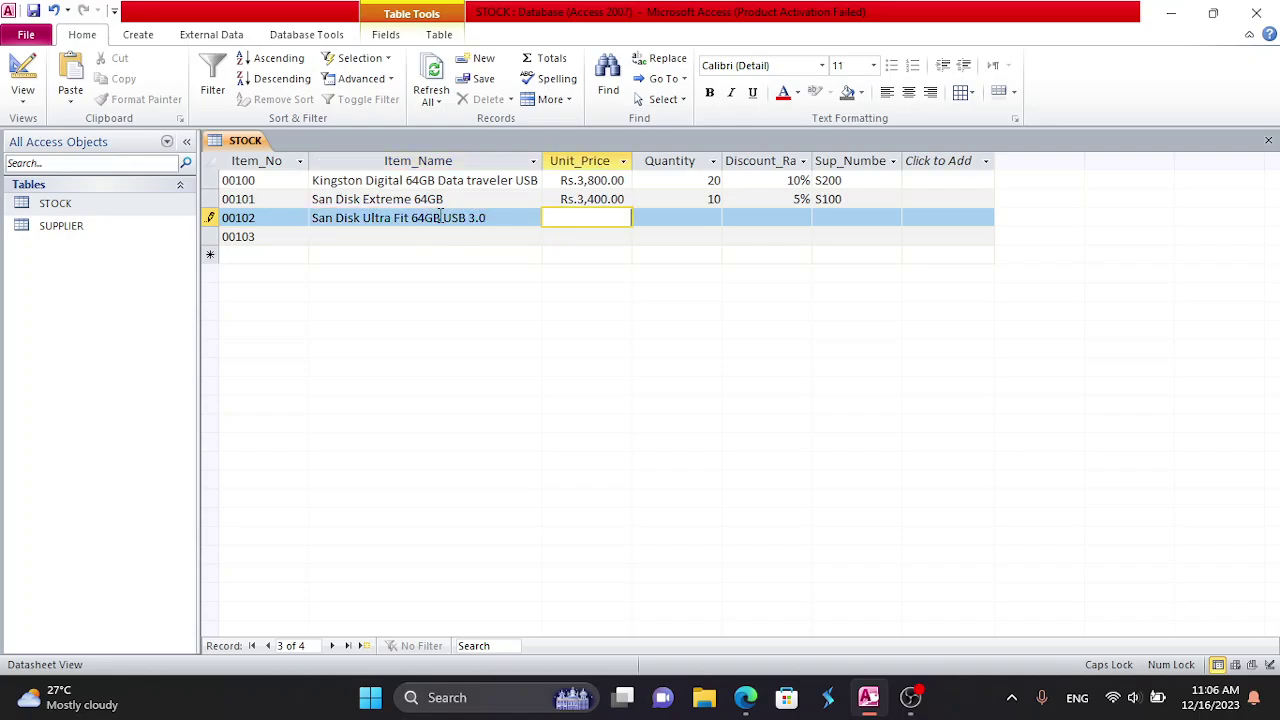
- Complete item 00102 with Unit_Price 3600, Quantity 30, Discount_Rate 5% and Sup_Number S200
text(3600)
key(Tab)
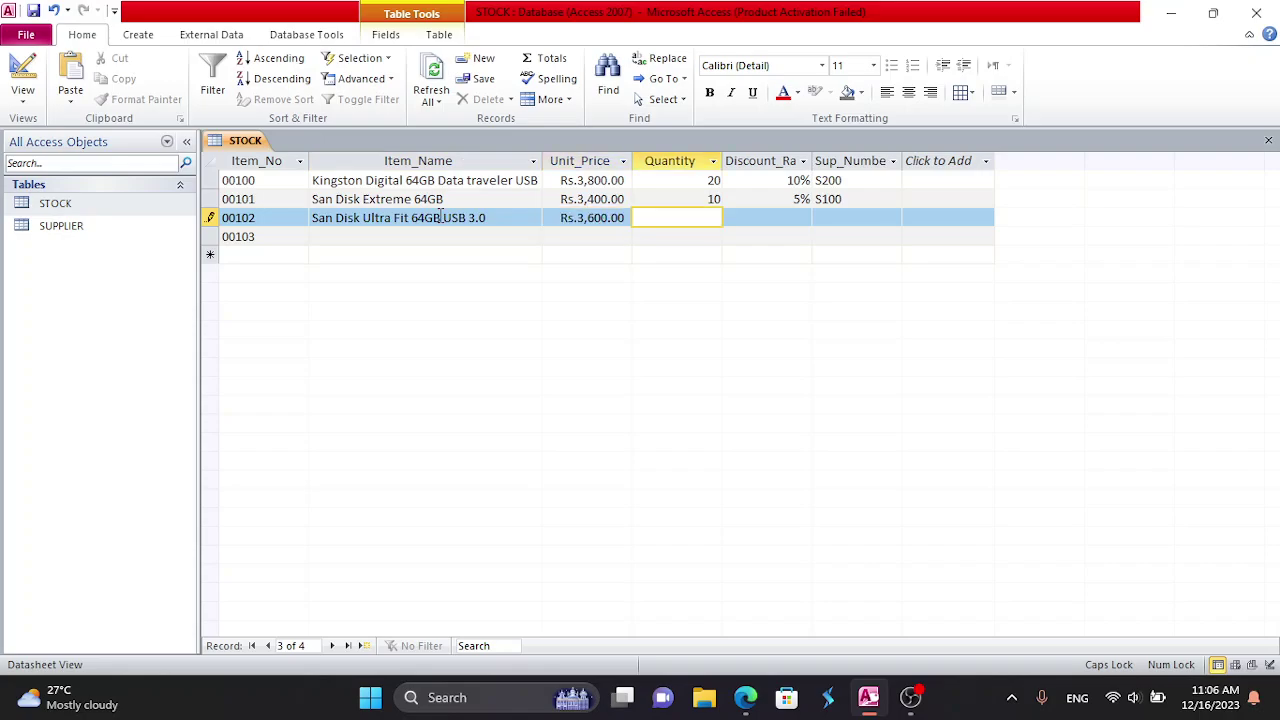
text(30)
key(Tab)
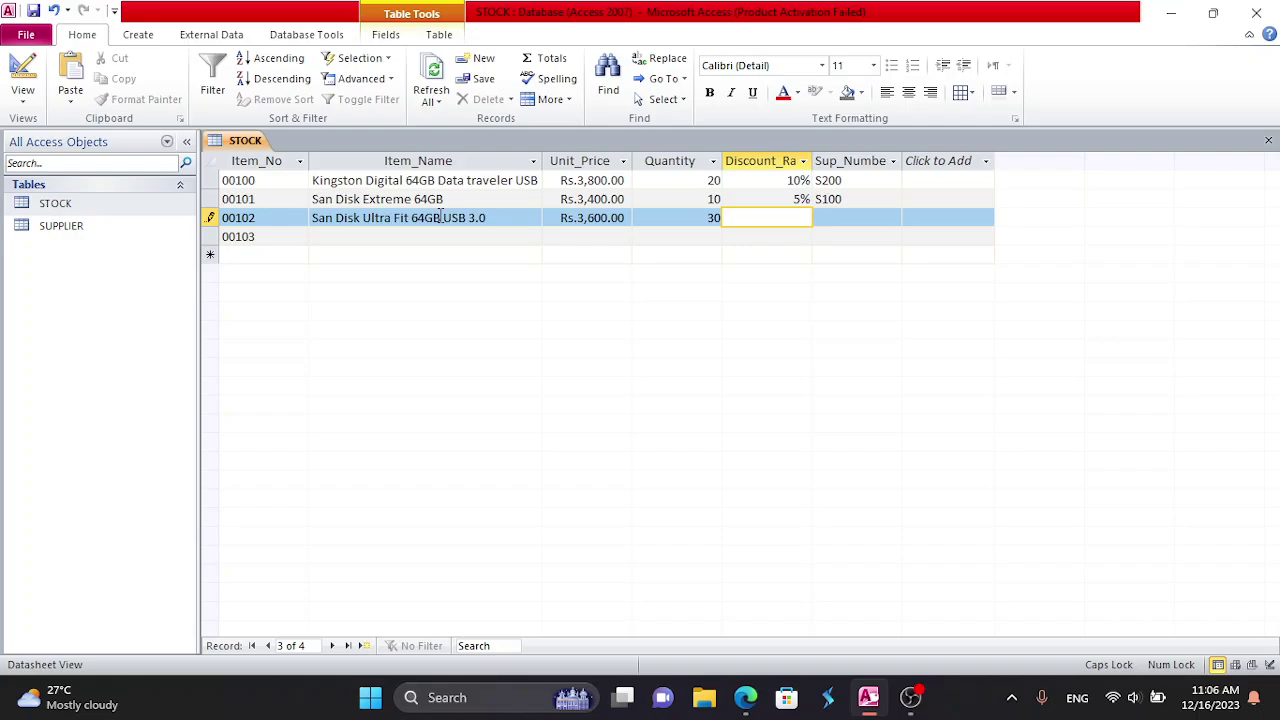
text(5%)
key(Tab)
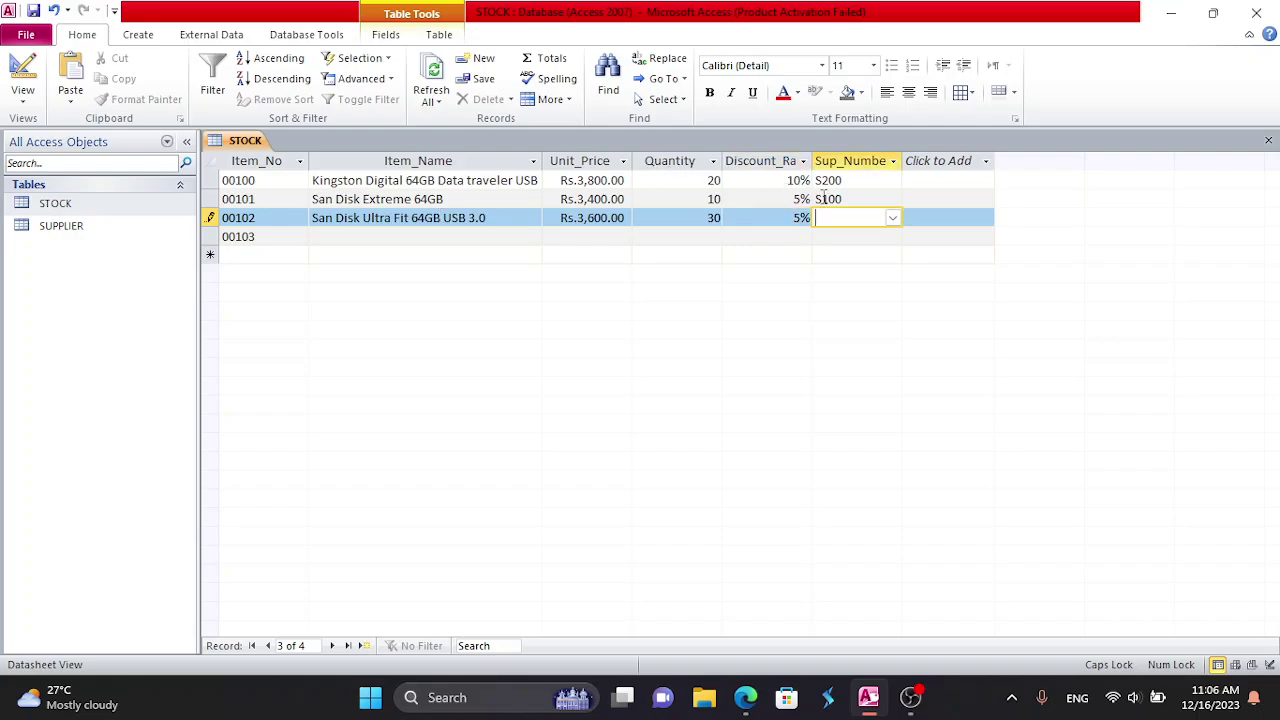
click(894, 219)
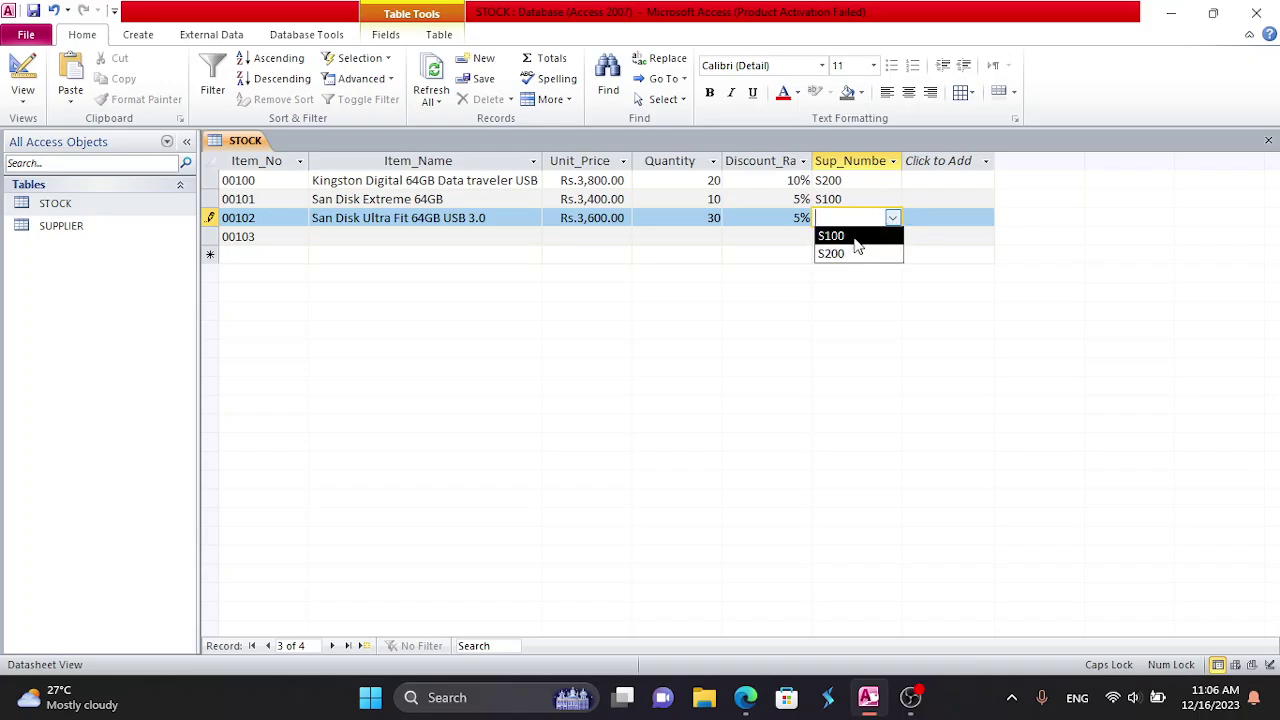
click(845, 253)
- Enter PNY Turbo 64GB USB 3.0 Flash Drive as the Item_Name of item 00103
click(468, 254)
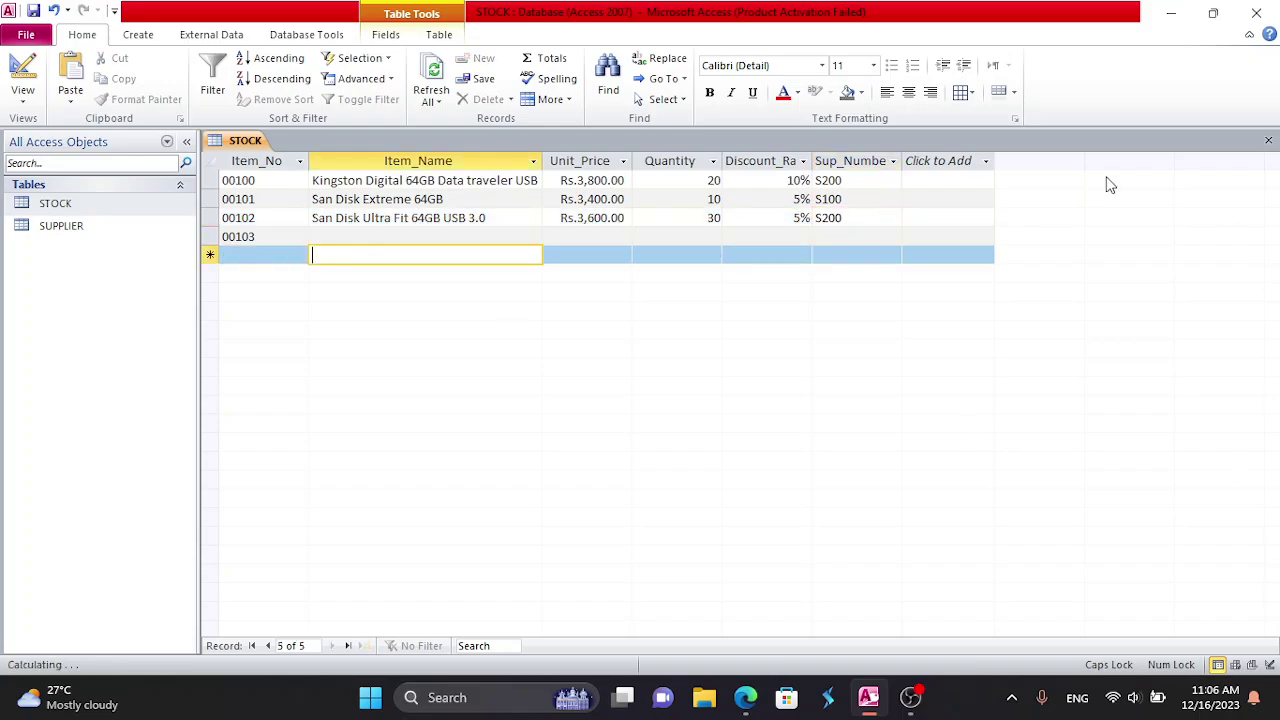
click(341, 240)
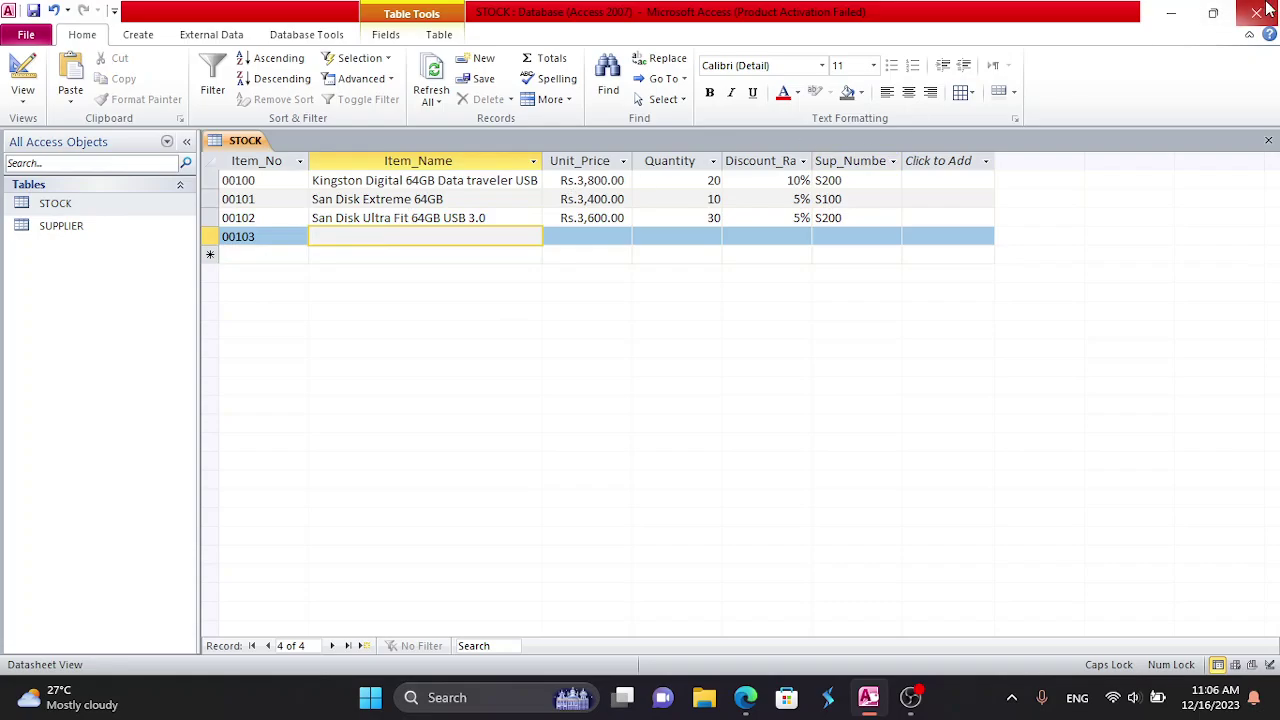
text(P)
text(PNY )
text(T)
key(Caps_Lock)
text(urb)
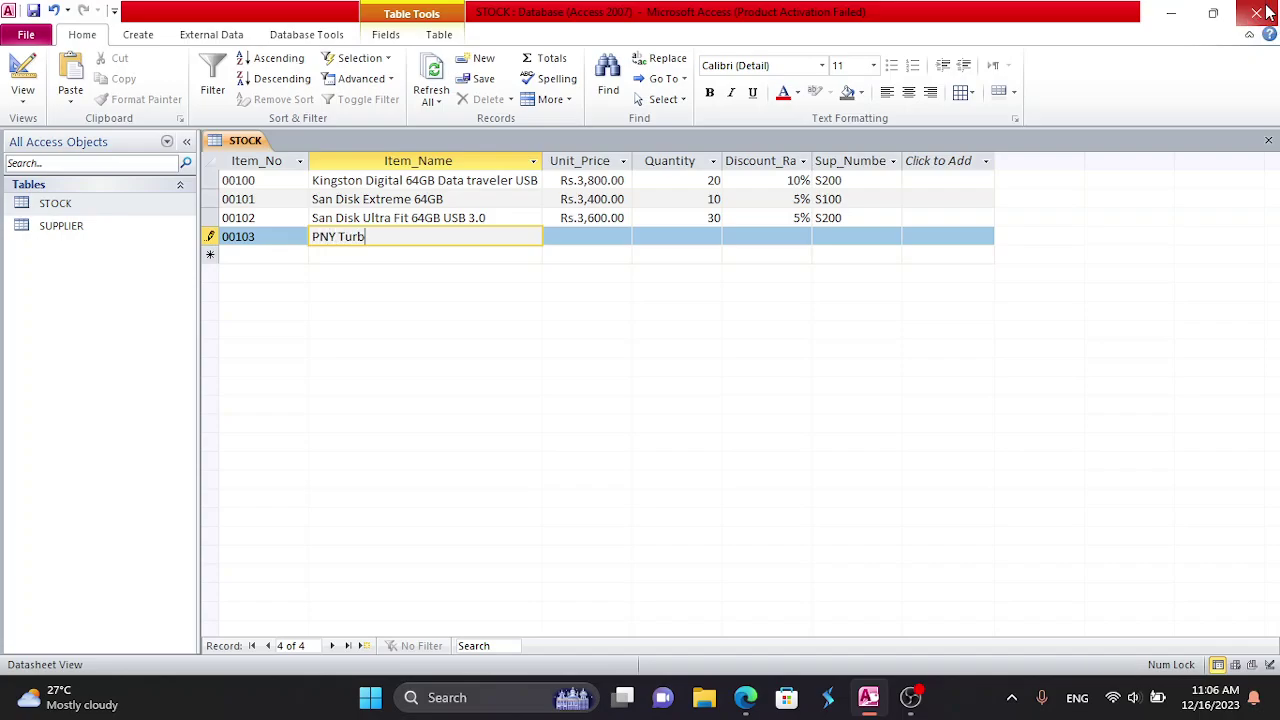
text(o 64)
key(Caps_Lock)
text(GB USB 3.0 F)
key(Caps_Lock)
text(lash )
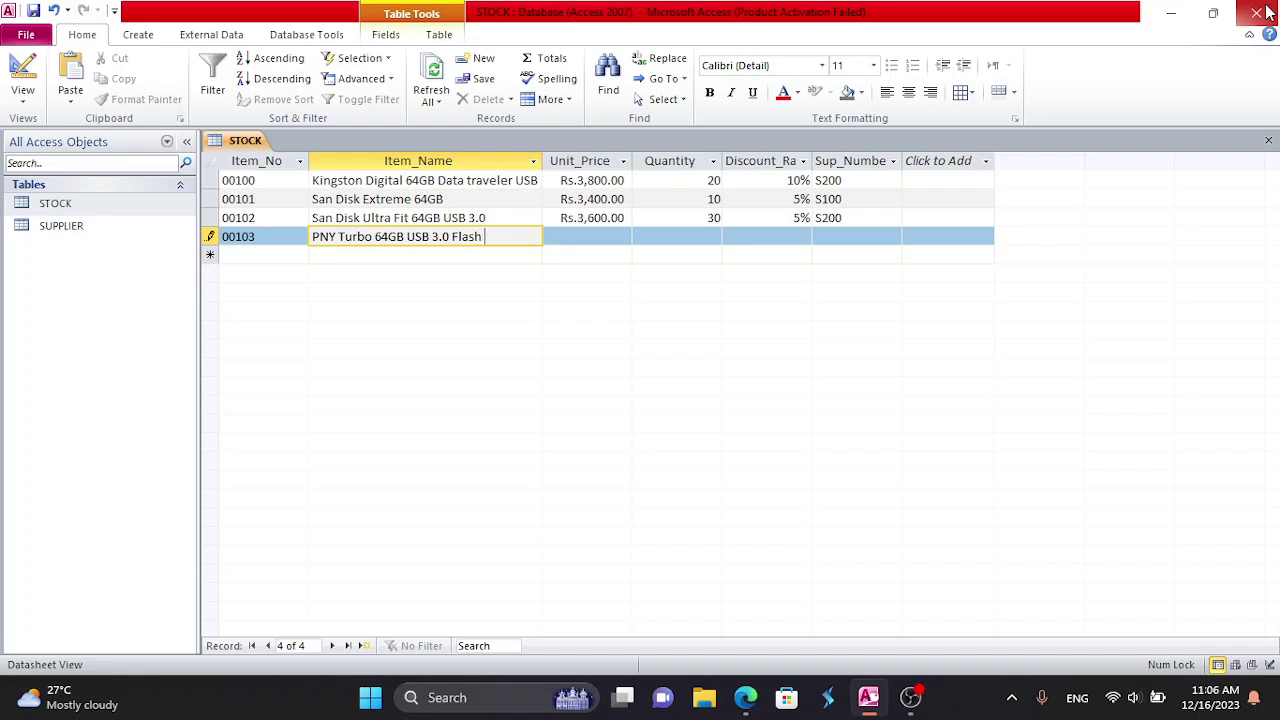
text(Drive)
key(Tab)
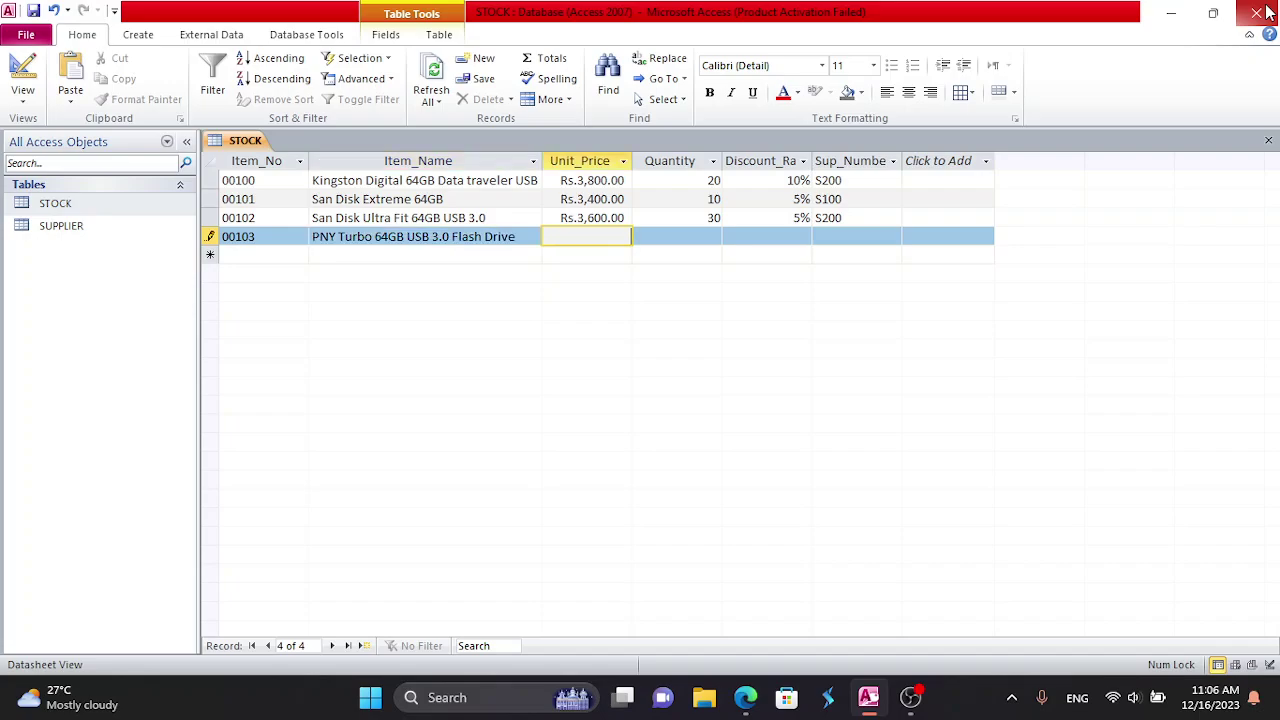
- Complete item 00103 with Unit_Price 4000, Quantity 40, Discount_Rate 20% and Sup_Number S100, and close the STOCK table
text(4000)
key(Tab)
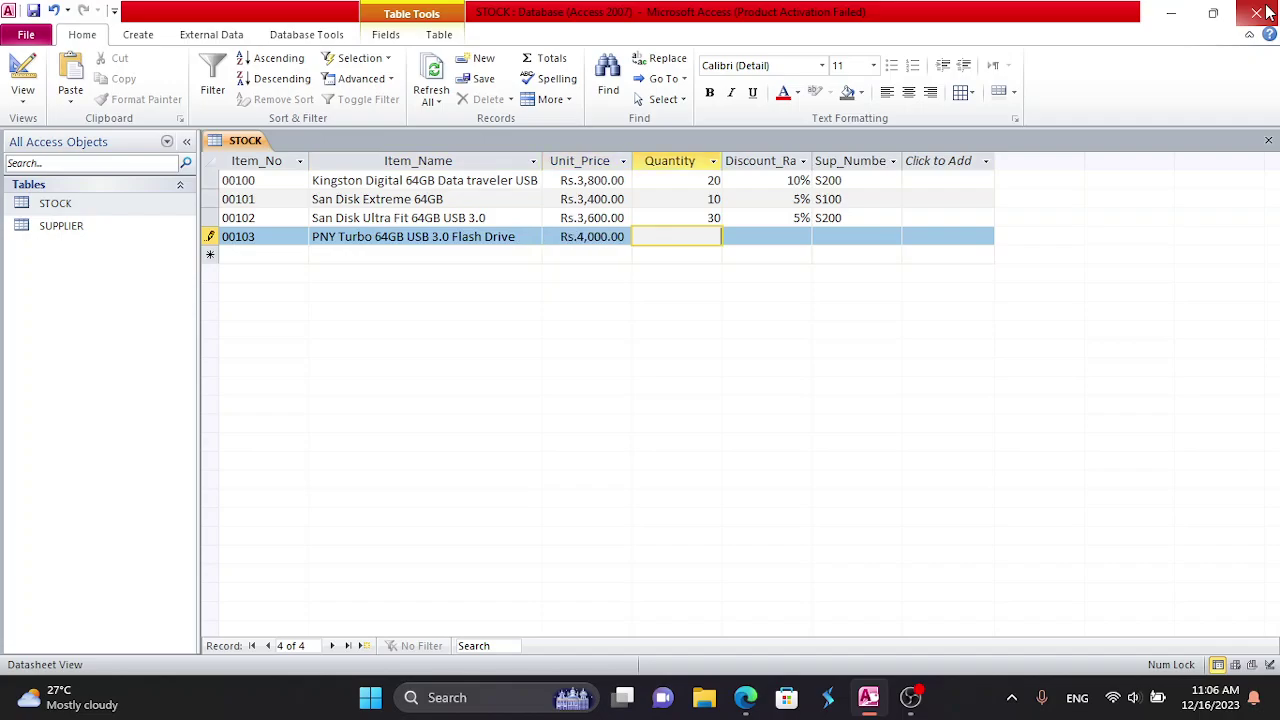
text(40)
key(Tab)
text(20)
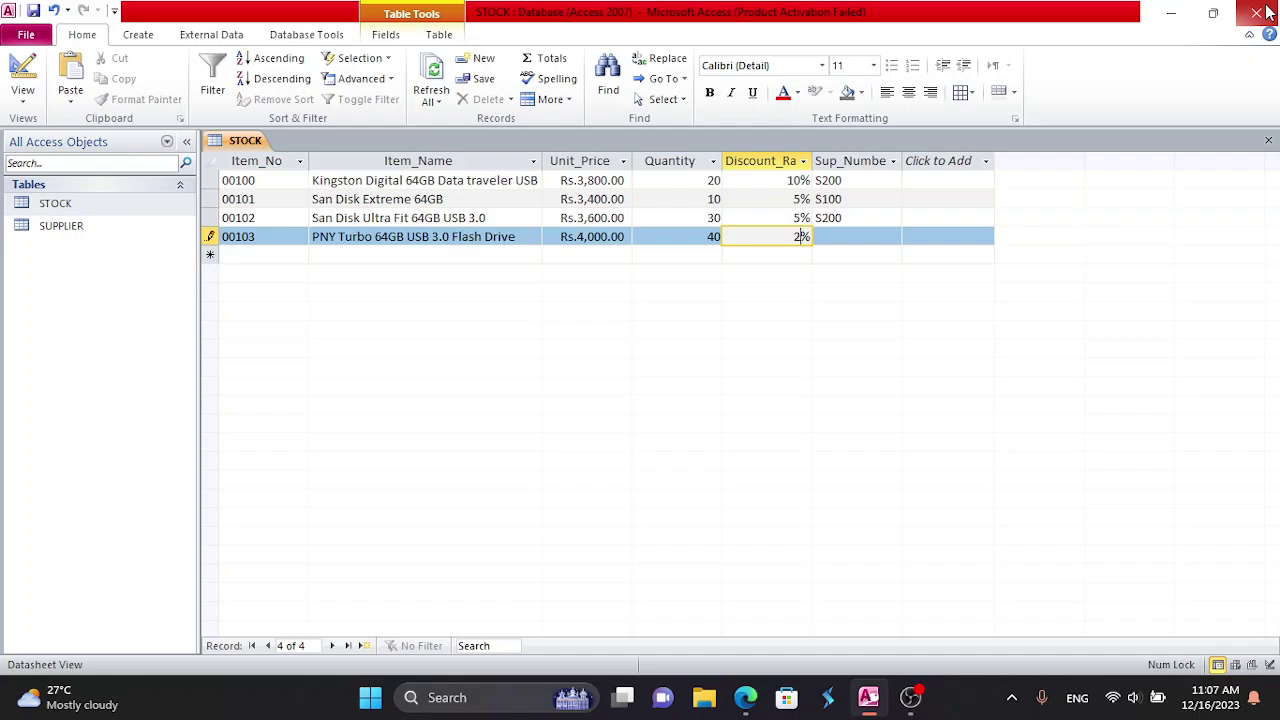
key(Tab)
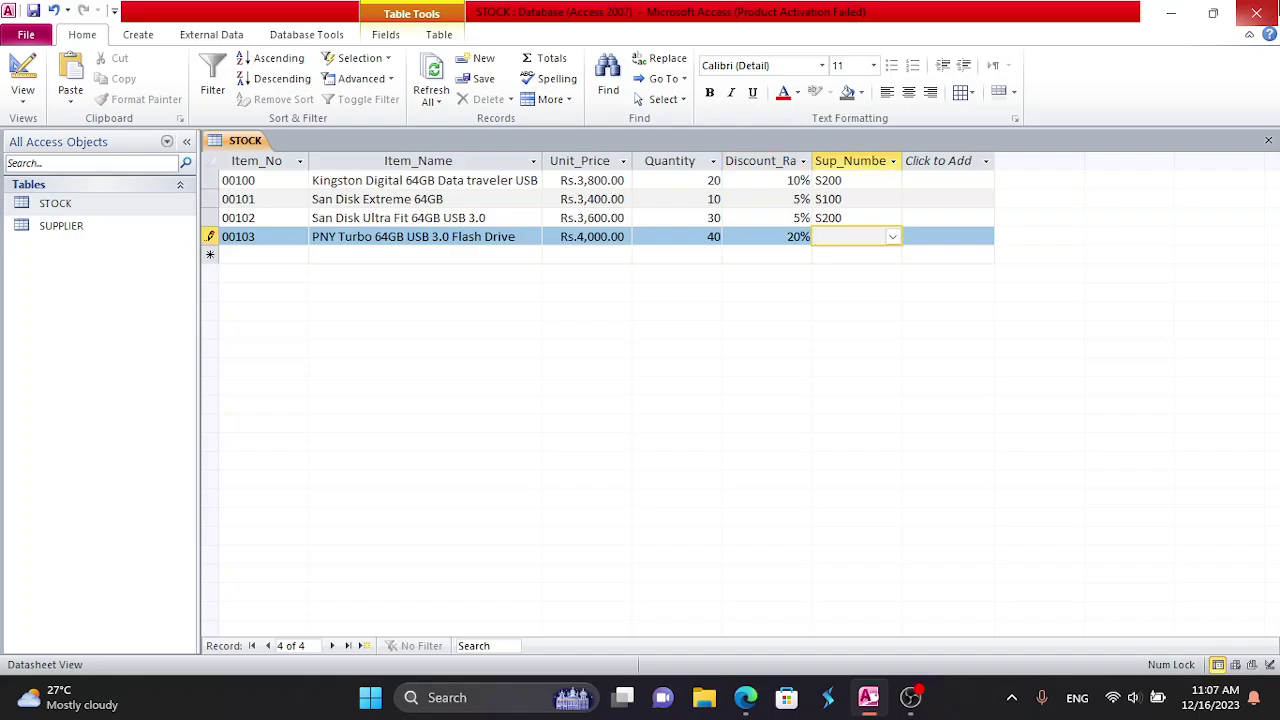
click(892, 237)
click(858, 254)
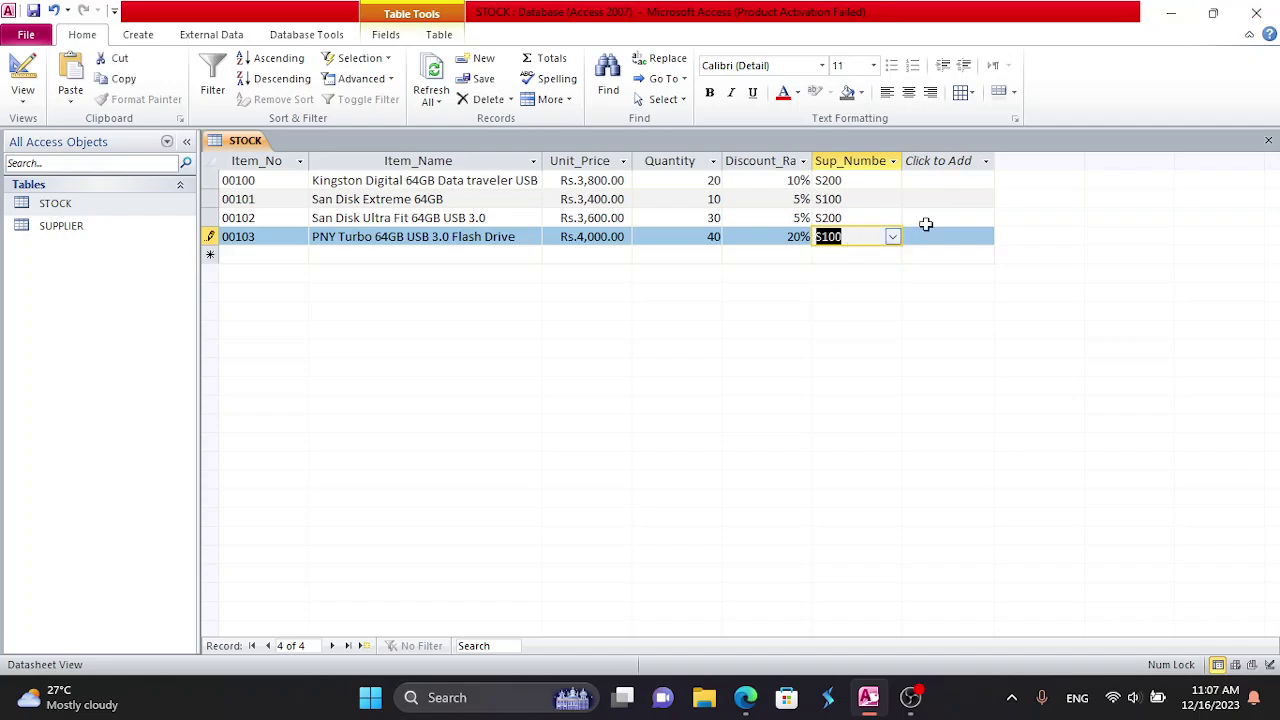
click(1268, 140)
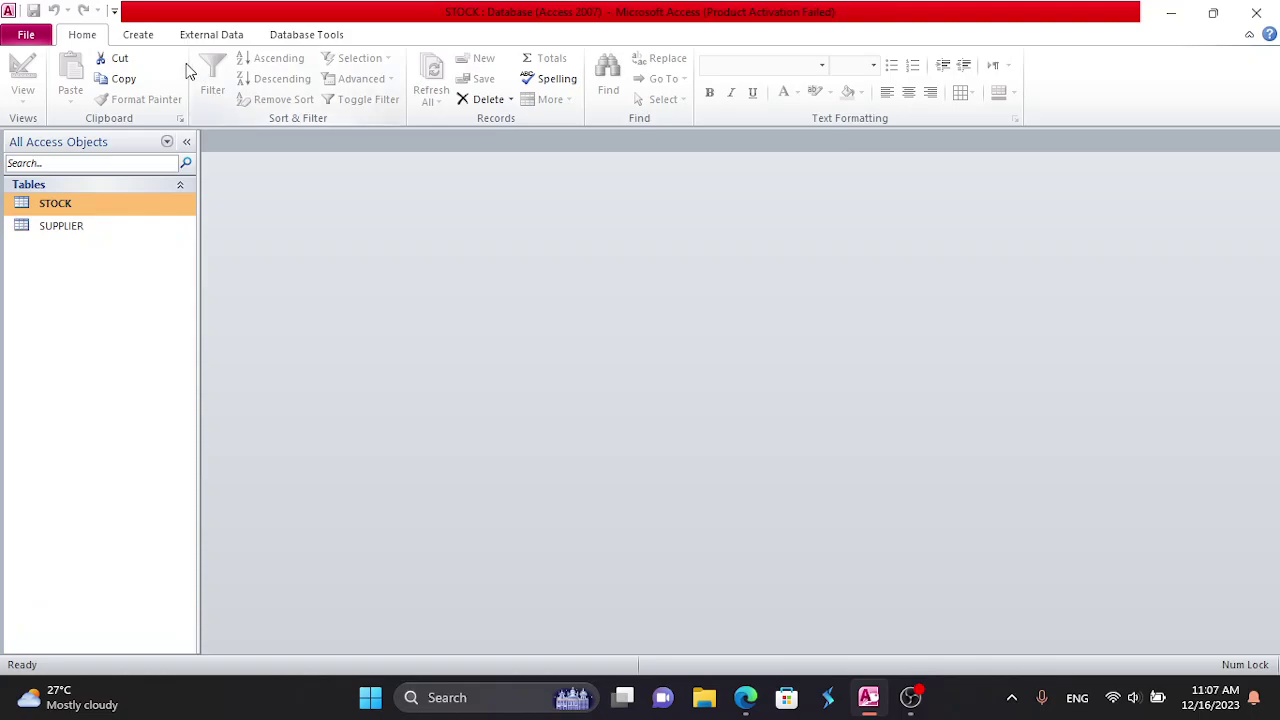
- Check the Sales table layout in the practical sheet PDF, and return to Access to start a new table in Design view
mouse_move(746, 697)
click(706, 643)
scroll(706, 643, down, 4)
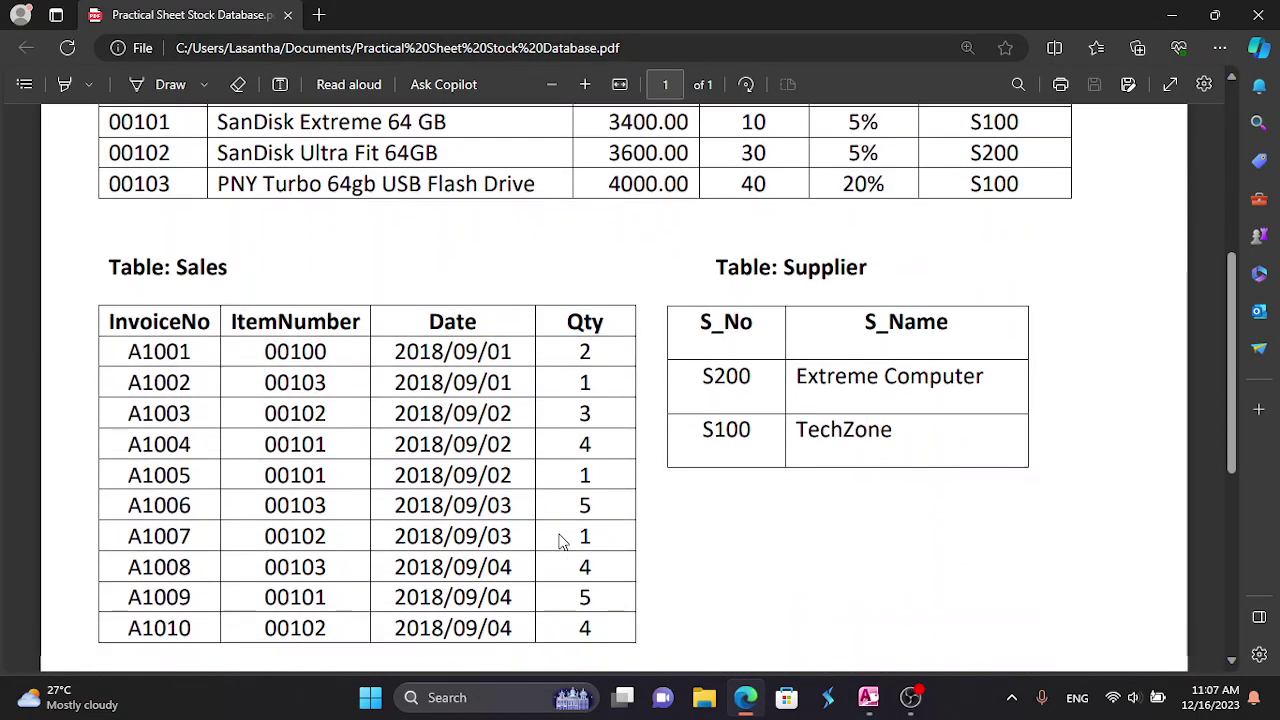
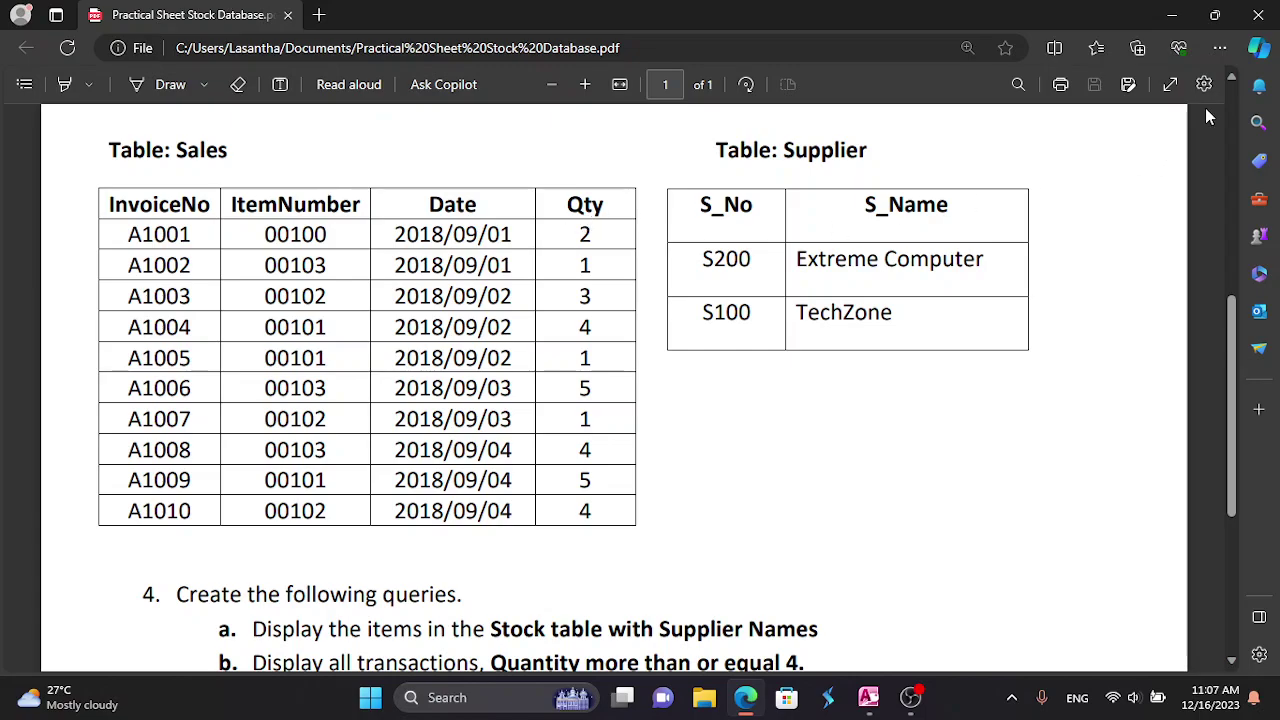
click(1171, 15)
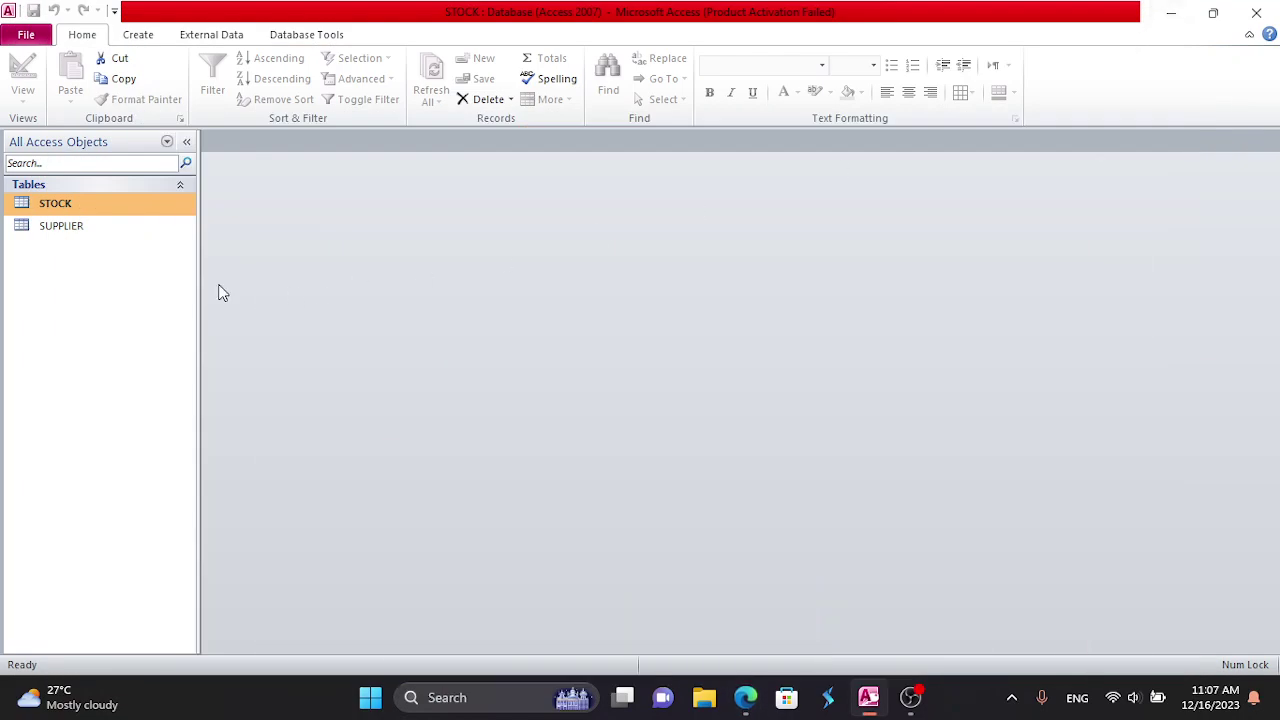
click(138, 34)
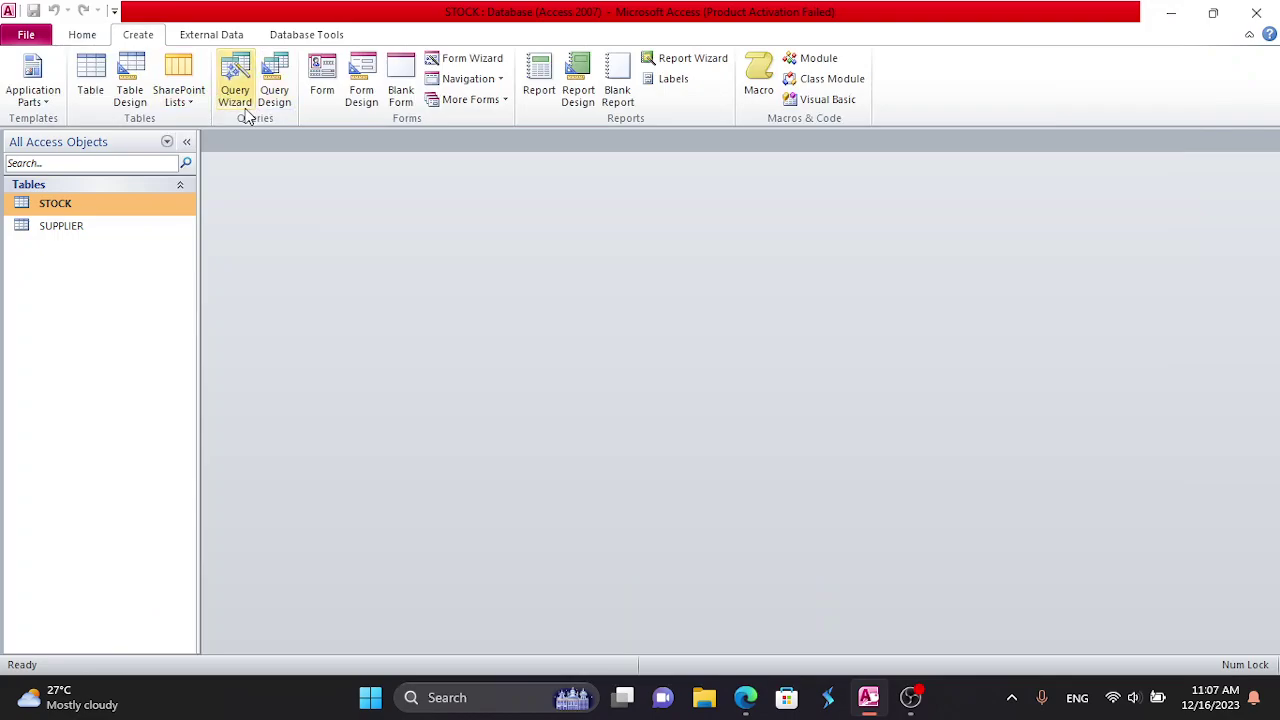
click(129, 100)
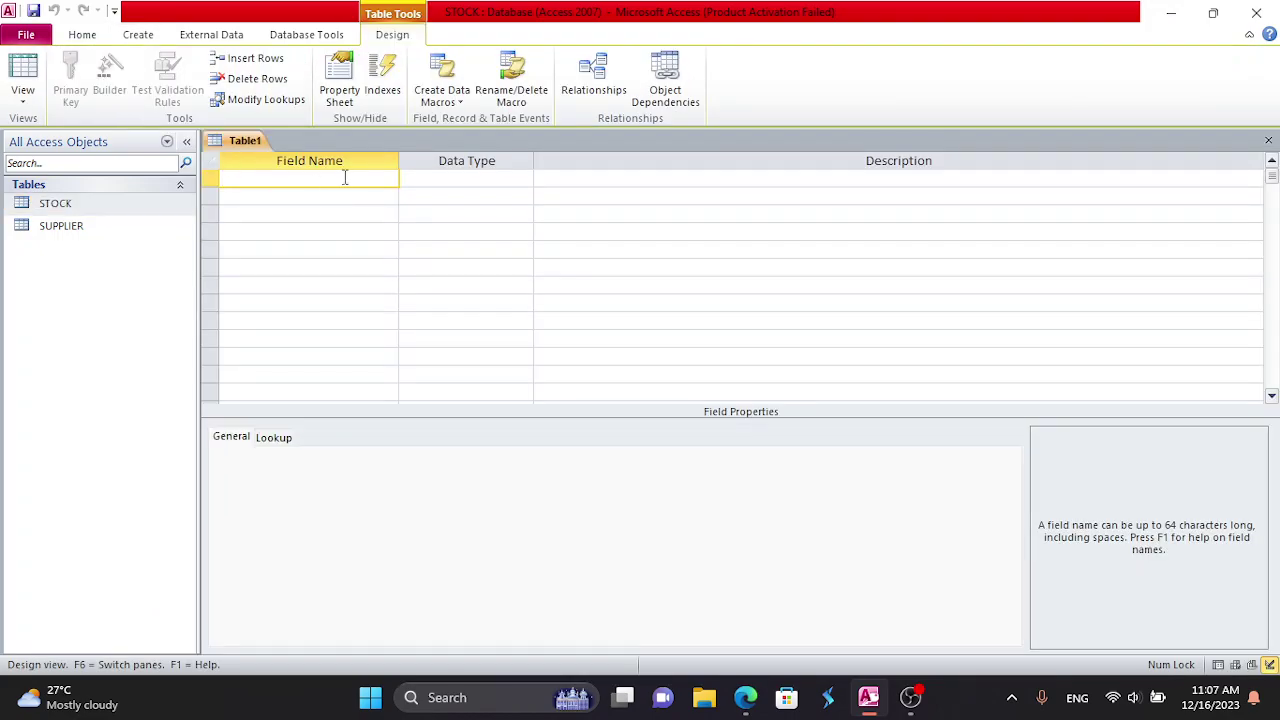
- Define InvoiceNo as a Text field with field size 5 and make it the primary key
text(InvoiceINo)
key(BackSpace)
text(No)
key(Tab)
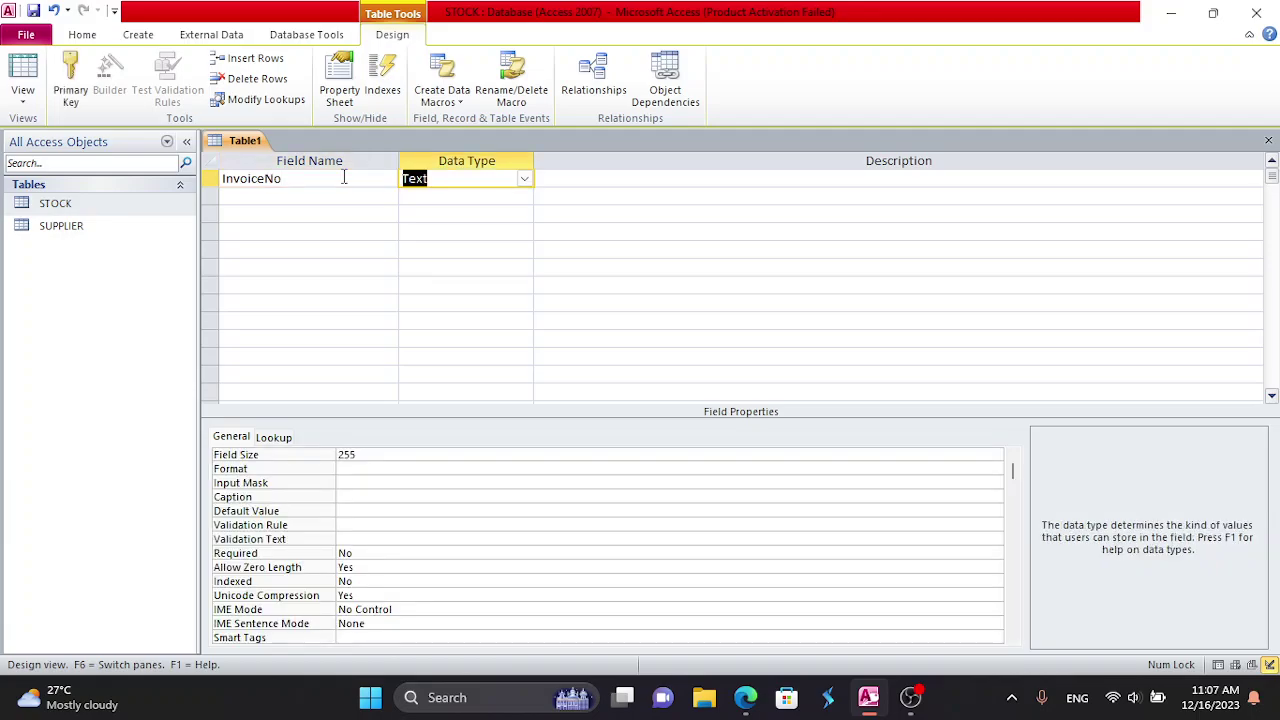
double_click(382, 456)
text(5)
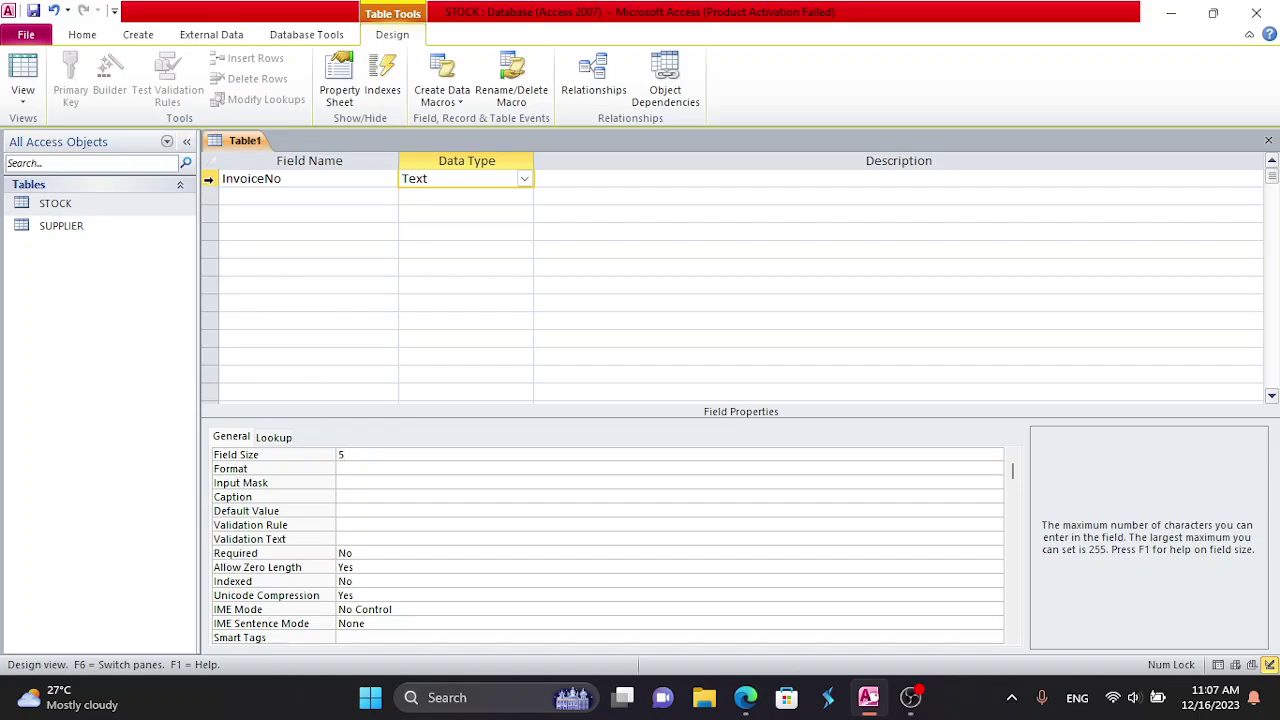
right_click(249, 178)
click(246, 194)
- Add an Item_Number field as a lookup that takes its values from Item_No in the STOCK table
click(246, 196)
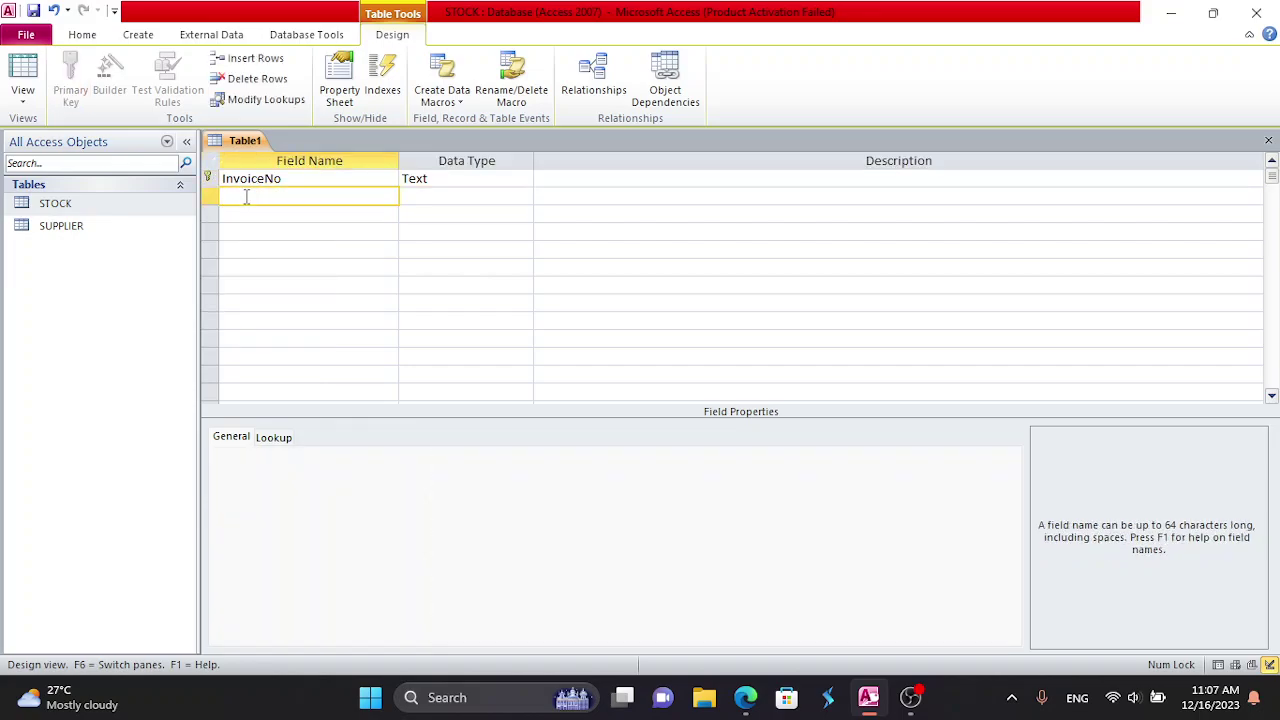
text(Item_ Number)
click(455, 194)
click(524, 196)
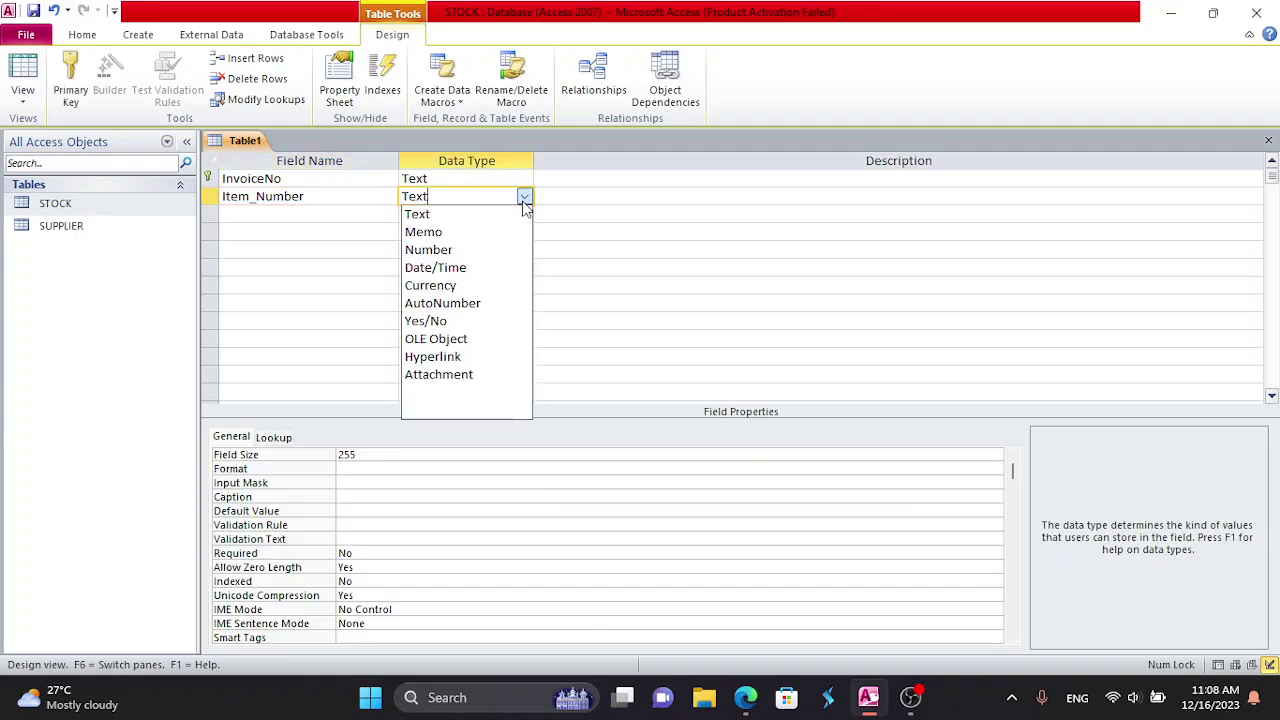
click(458, 410)
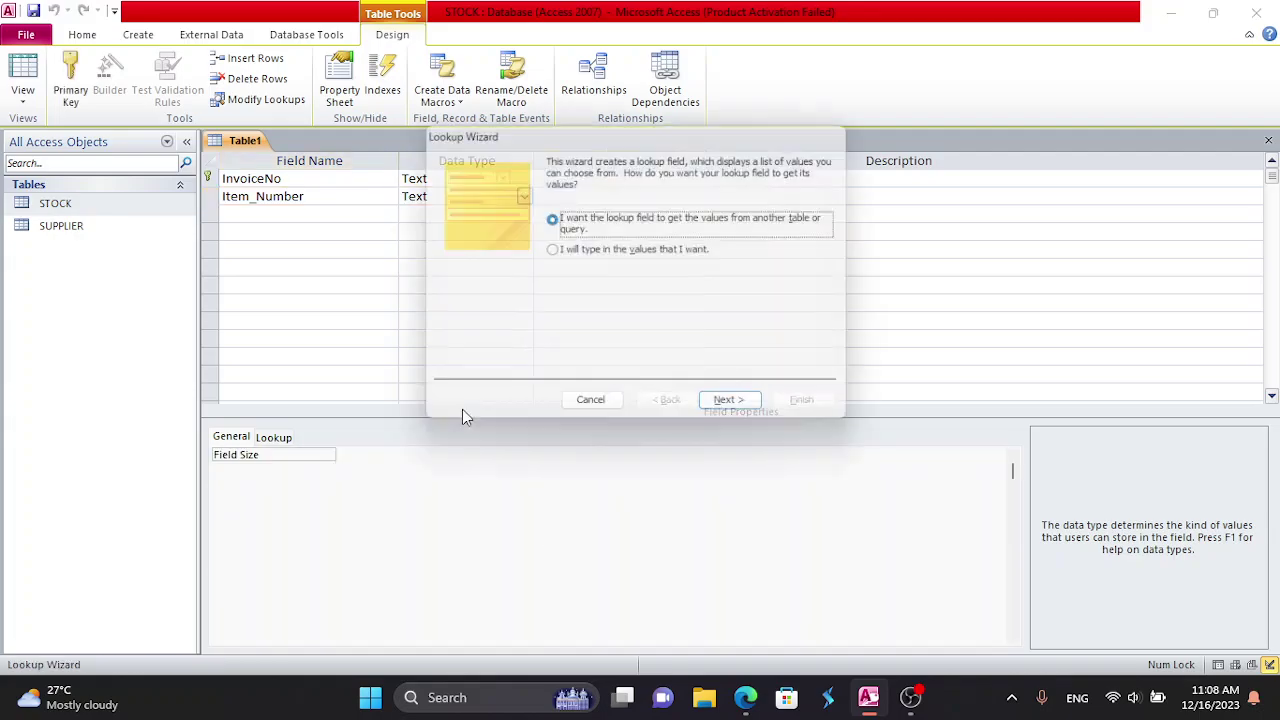
click(740, 411)
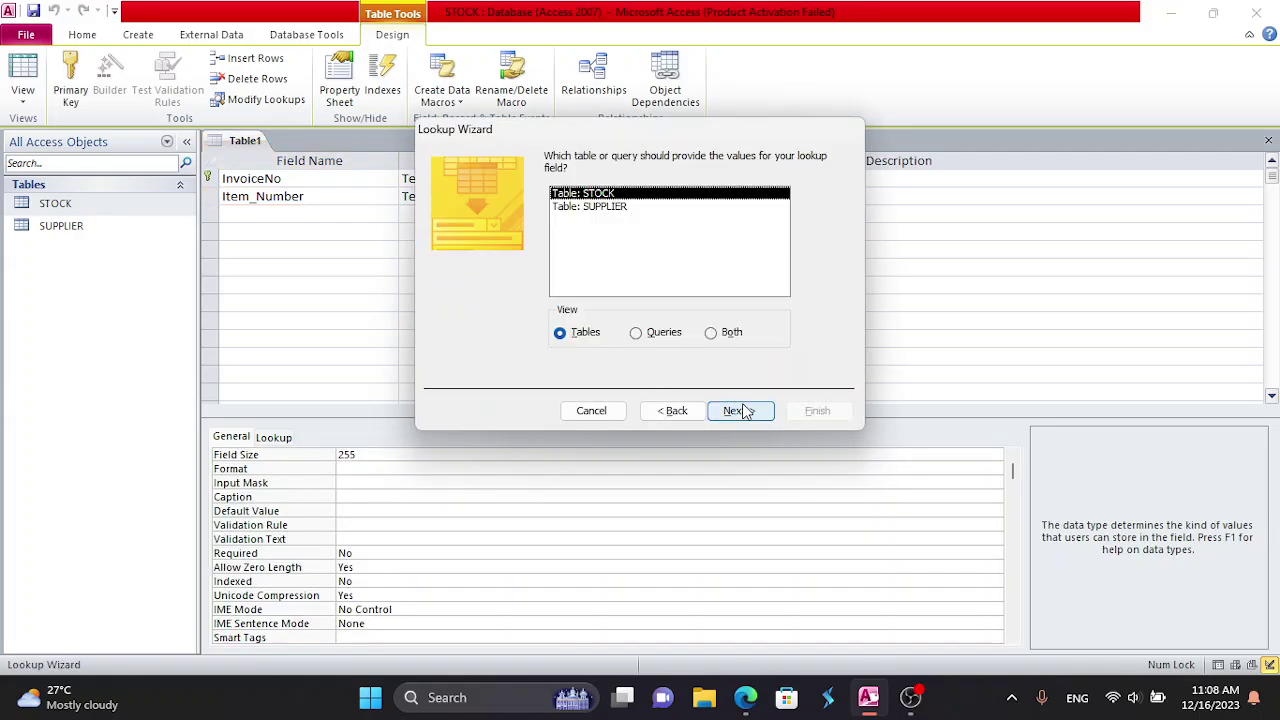
double_click(604, 190)
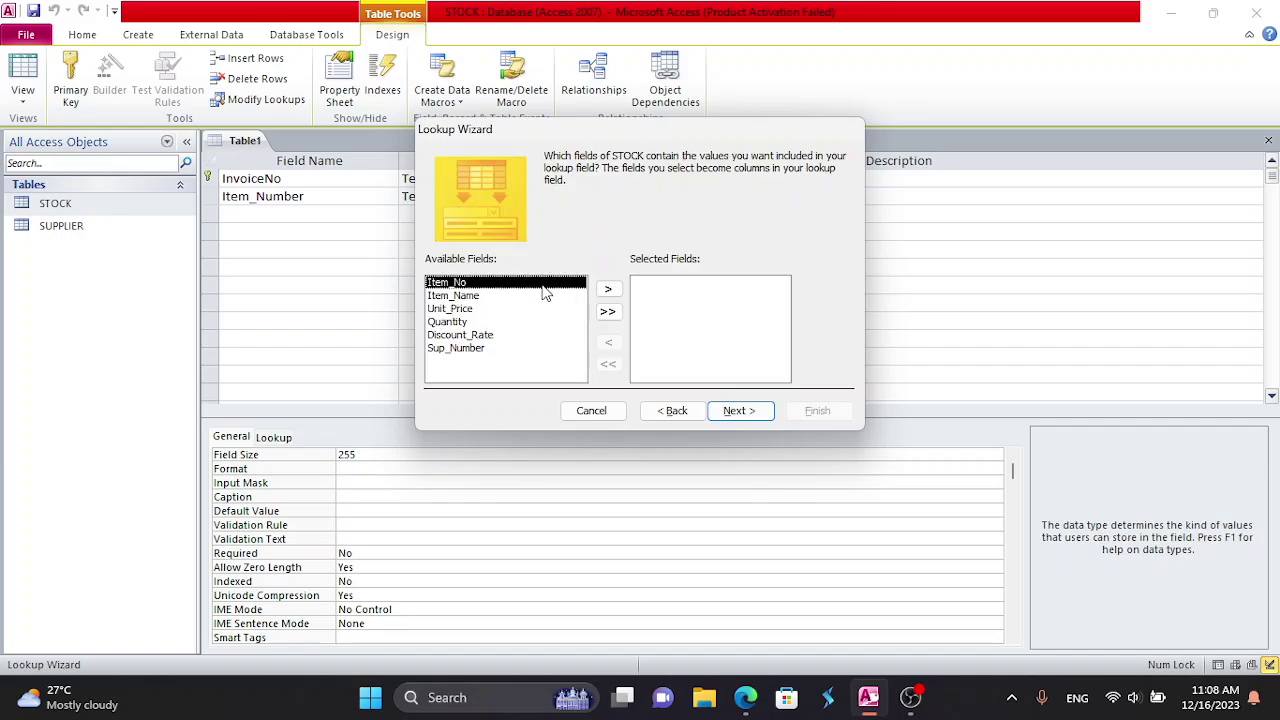
click(608, 289)
click(735, 411)
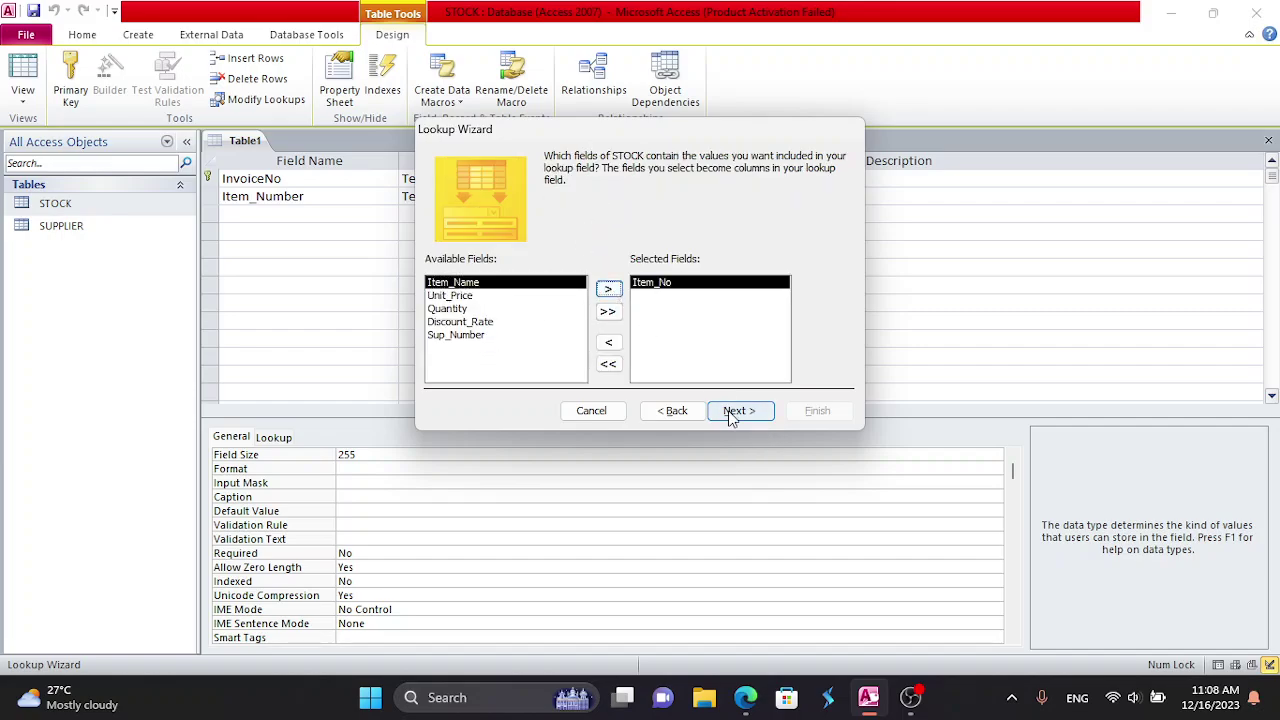
click(727, 409)
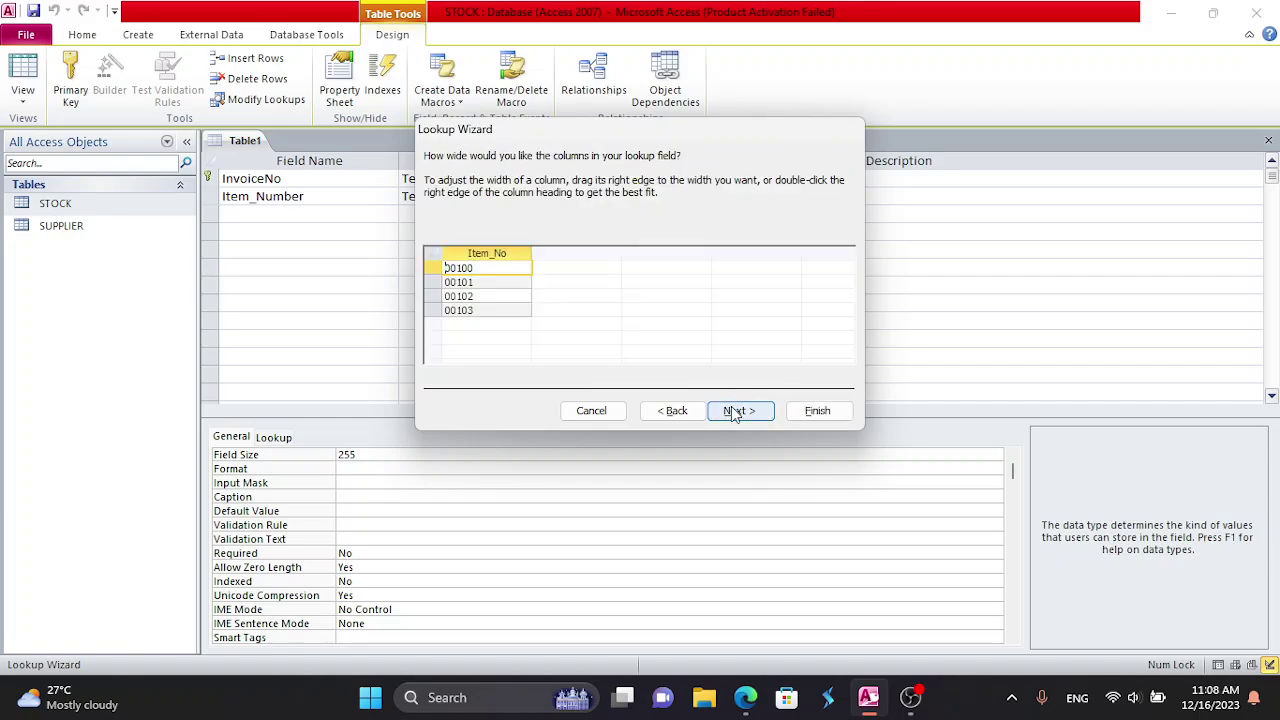
click(763, 411)
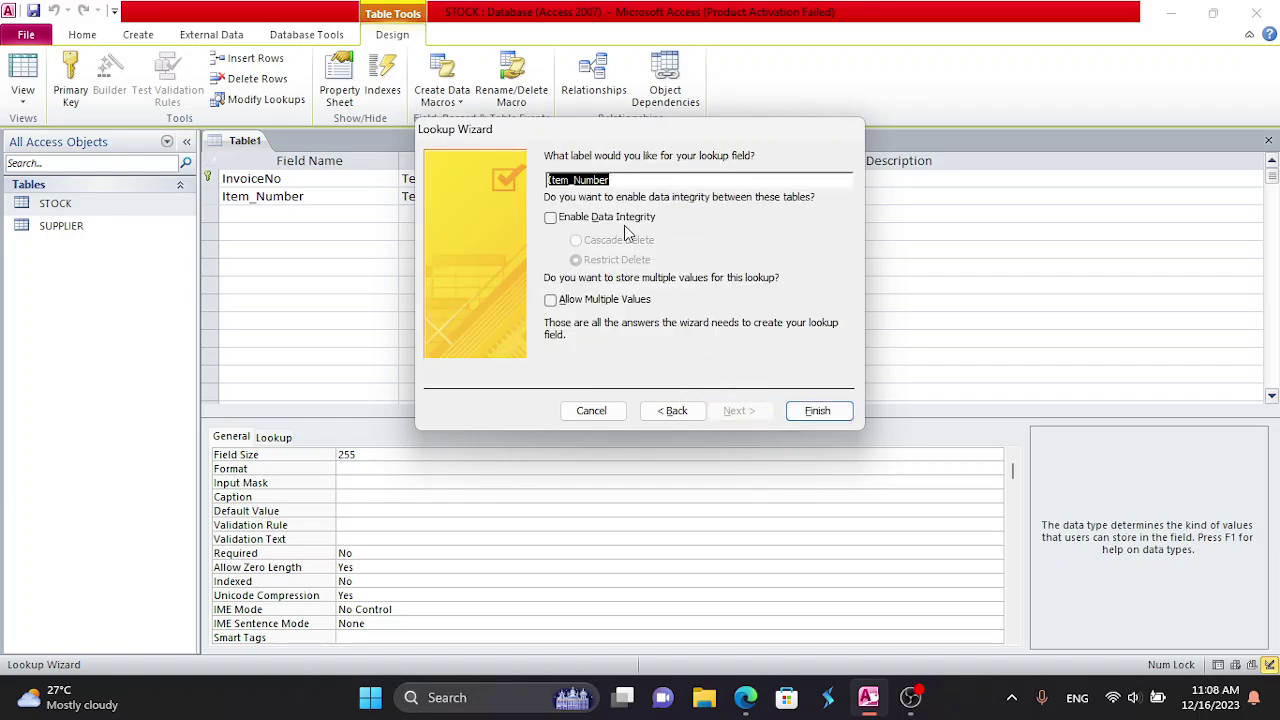
click(810, 411)
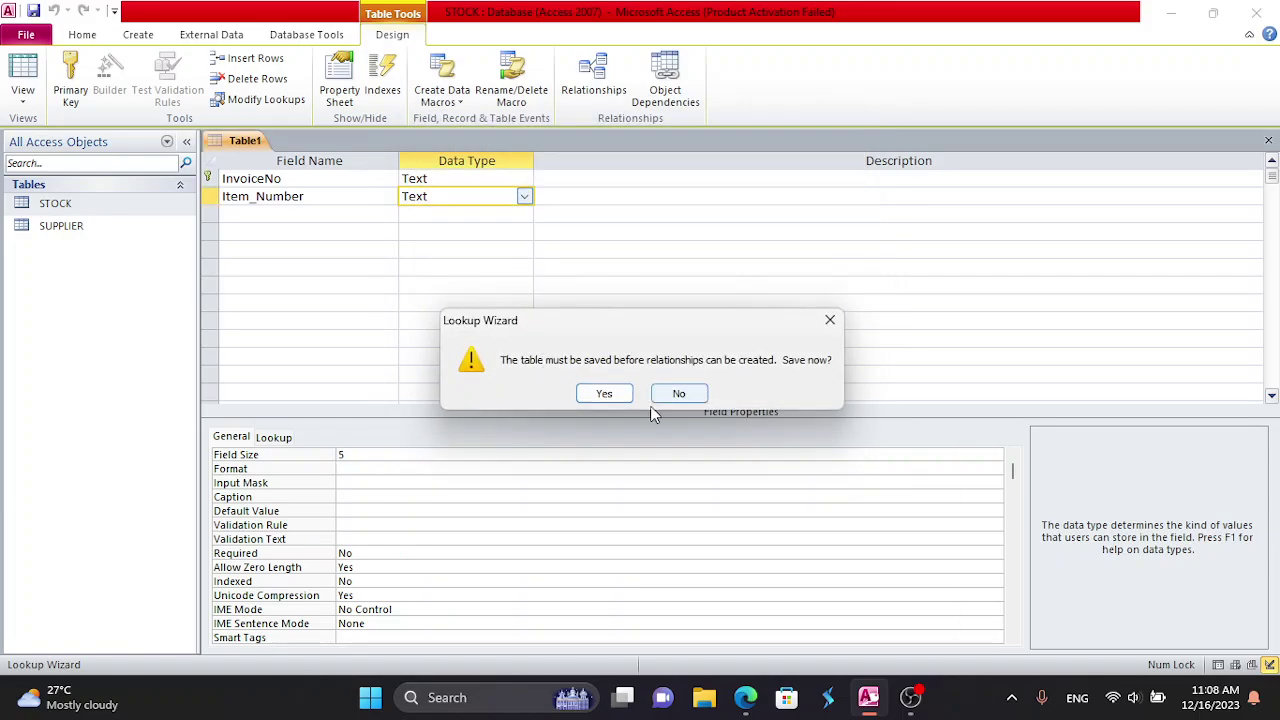
- Save the new table as SALES so the lookup relationship can be created
click(603, 395)
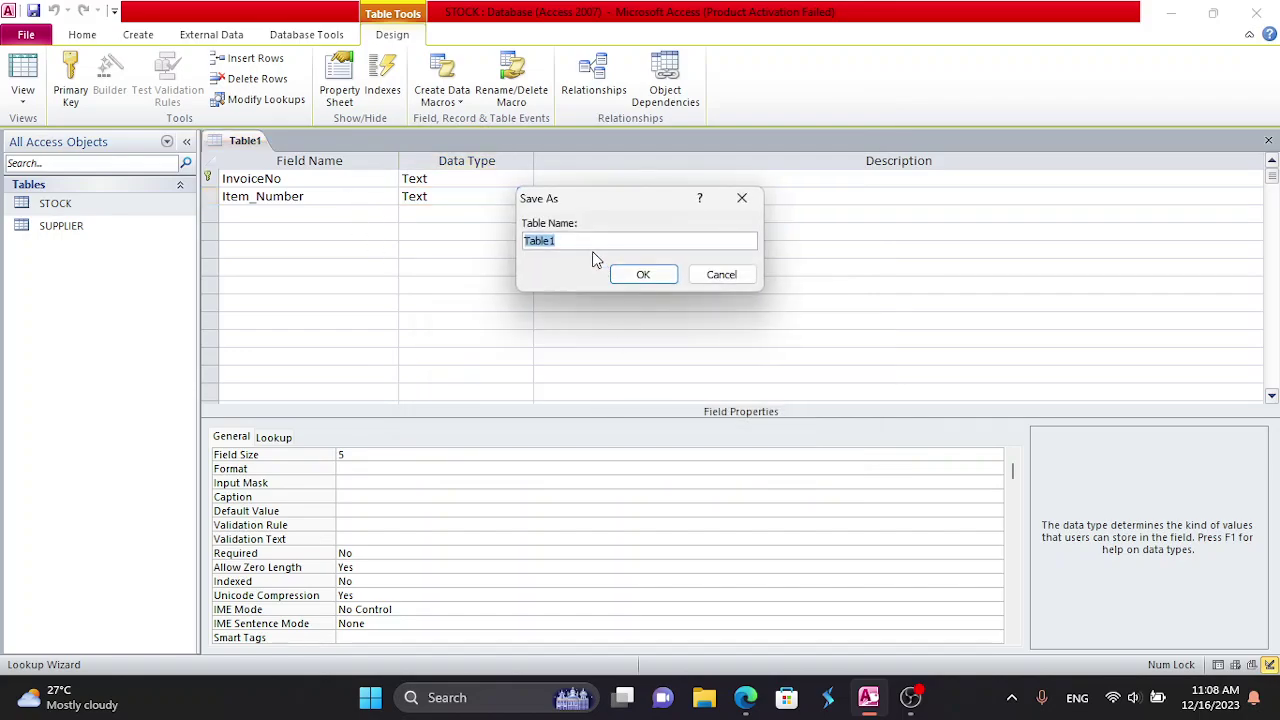
key(Caps_Lock)
text(SALES)
key(Return)
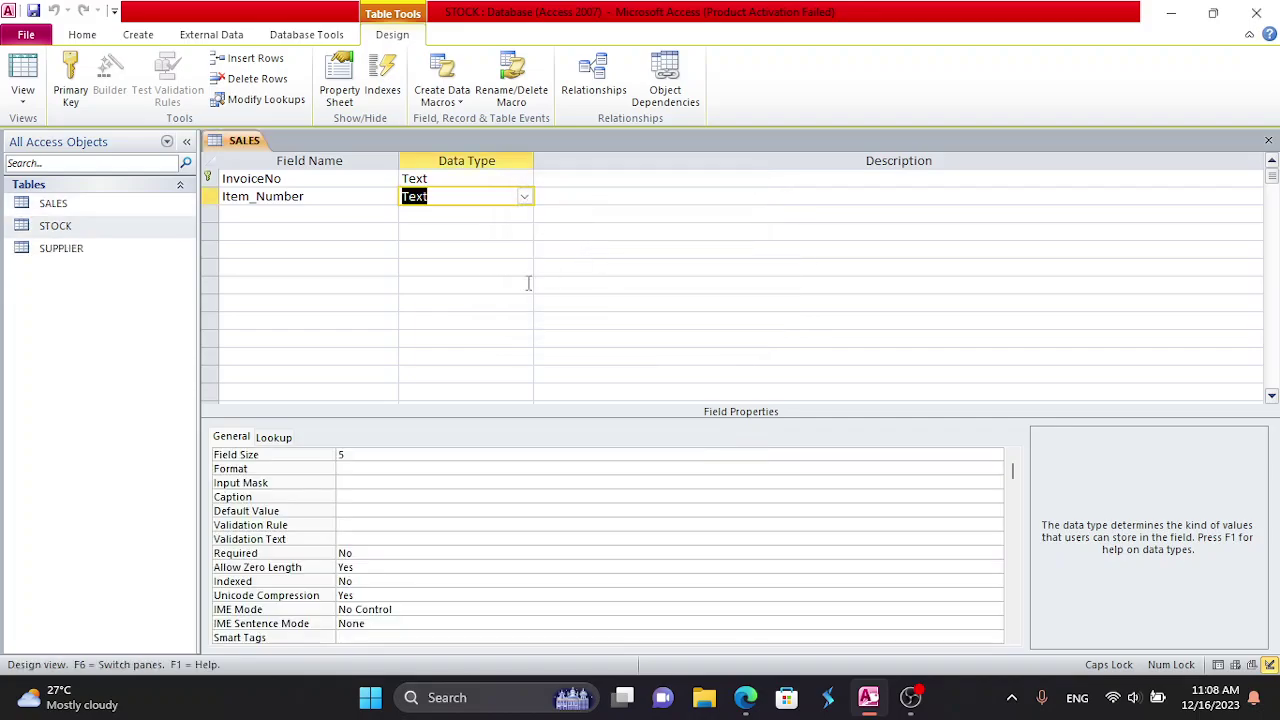
- Add a field named Date with the Date/Time data type below Item_Number, accepting the reserved name
click(246, 215)
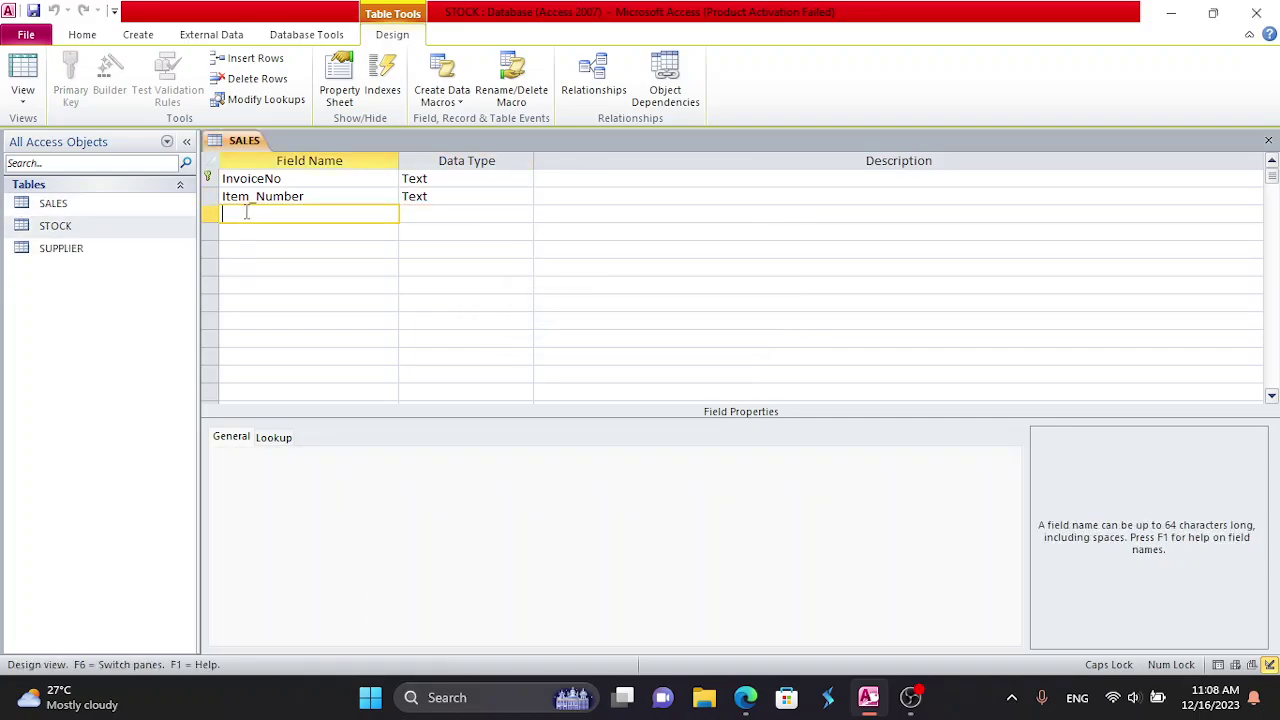
text(DA)
key(BackSpace)
text(A)
key(BackSpace)
key(Caps_Lock)
text(ate)
key(Tab)
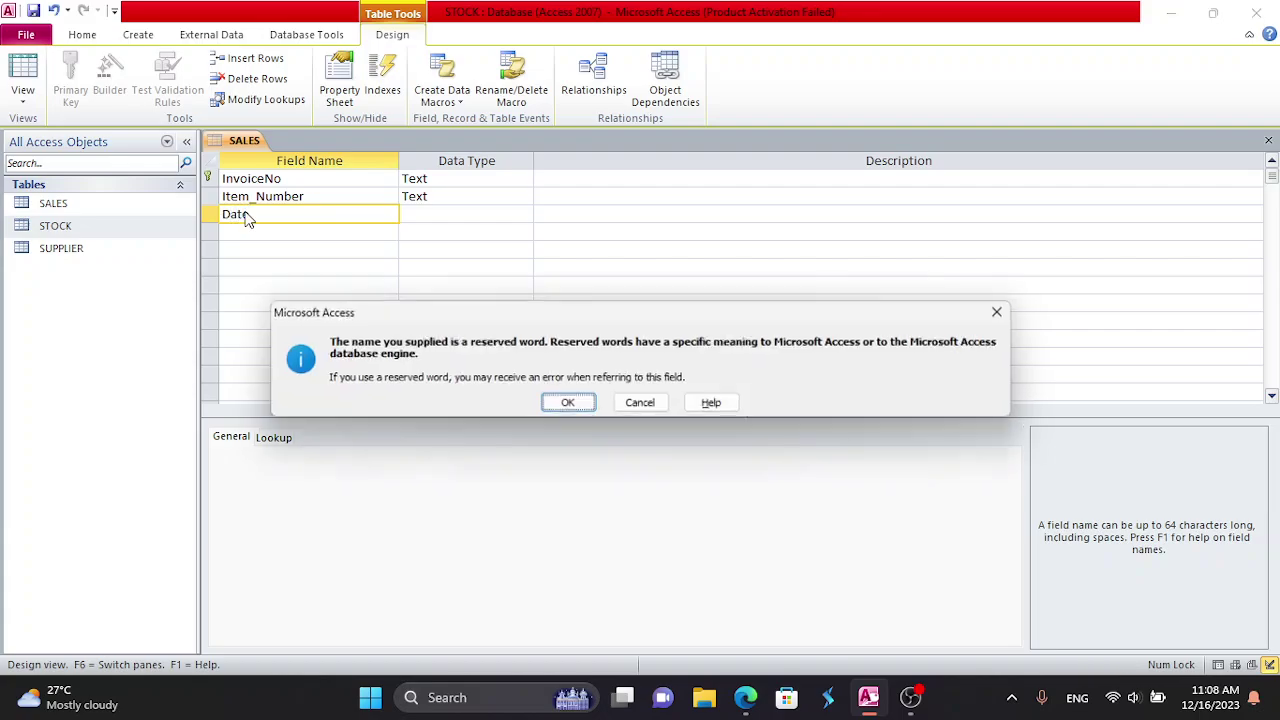
key(Return)
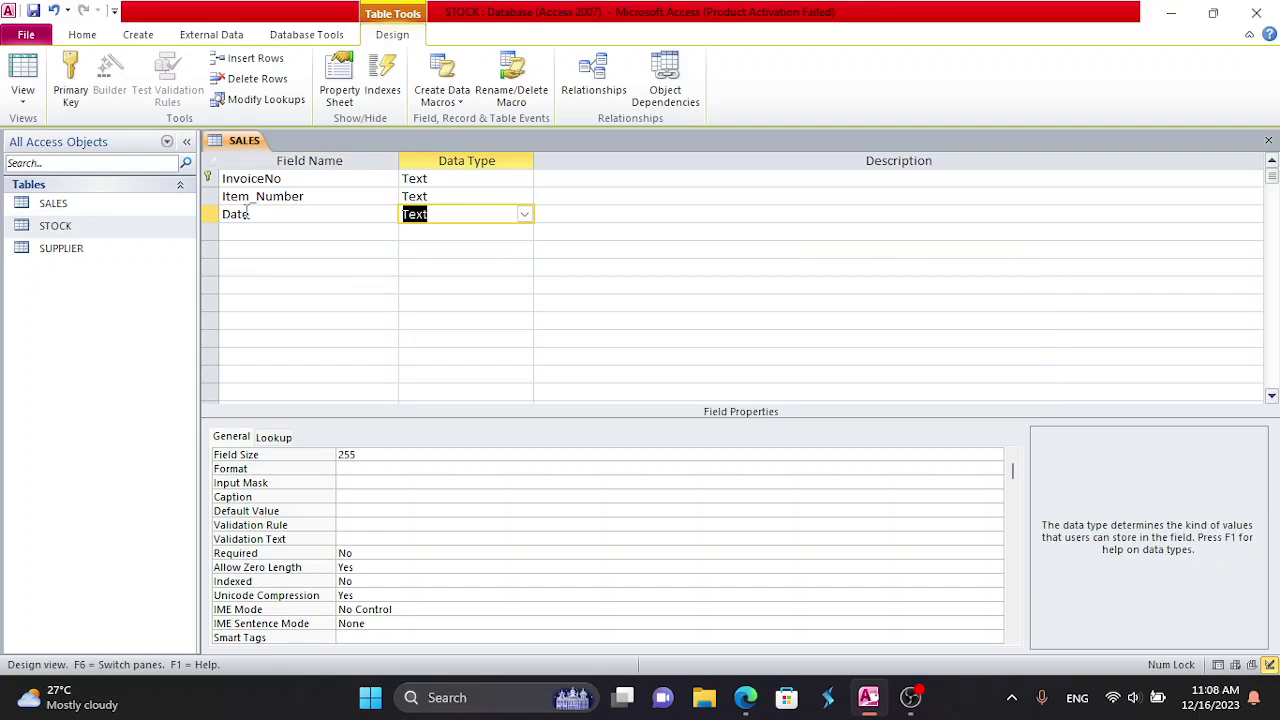
text(d)
key(Tab)
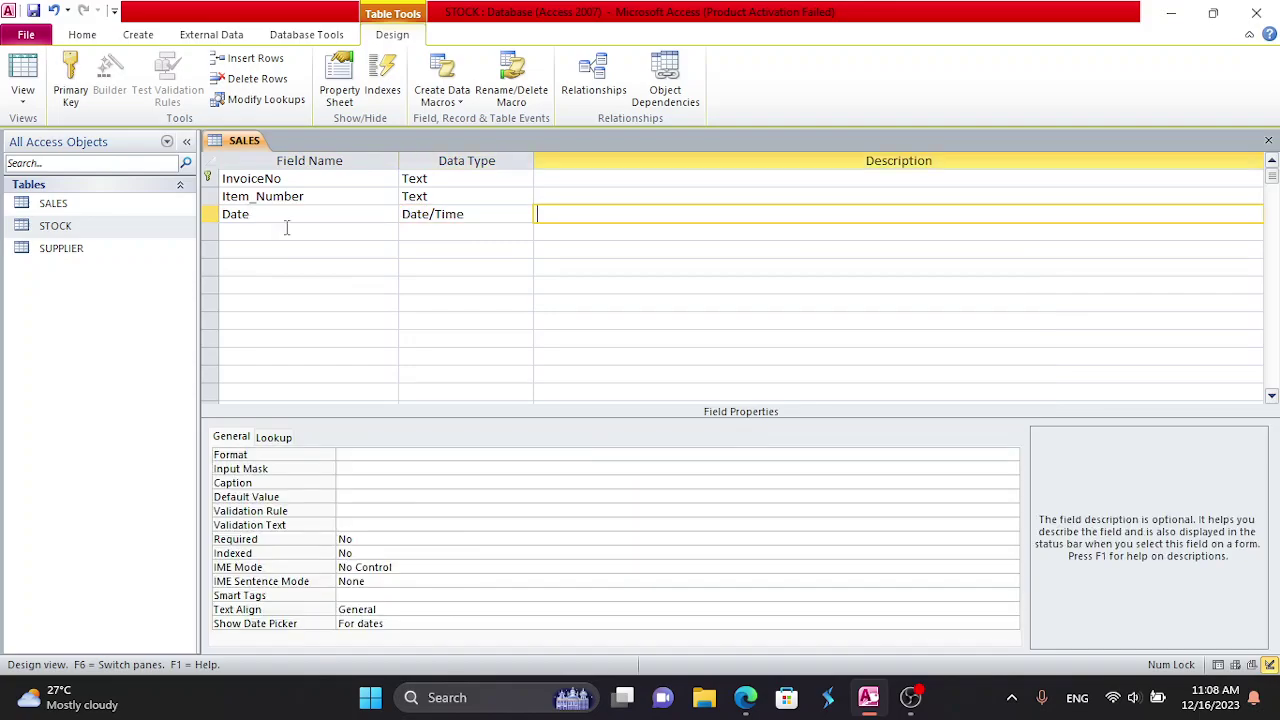
- Set the Date field's format to Short Date
click(474, 216)
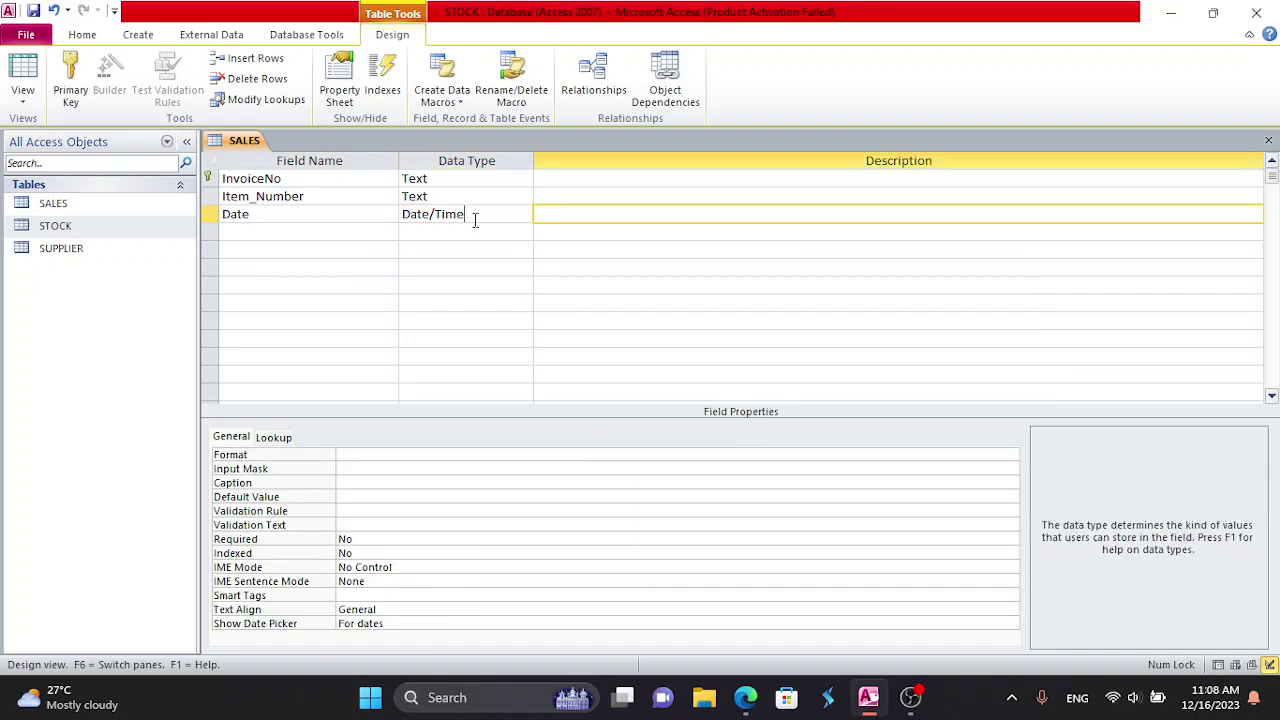
click(450, 467)
click(455, 456)
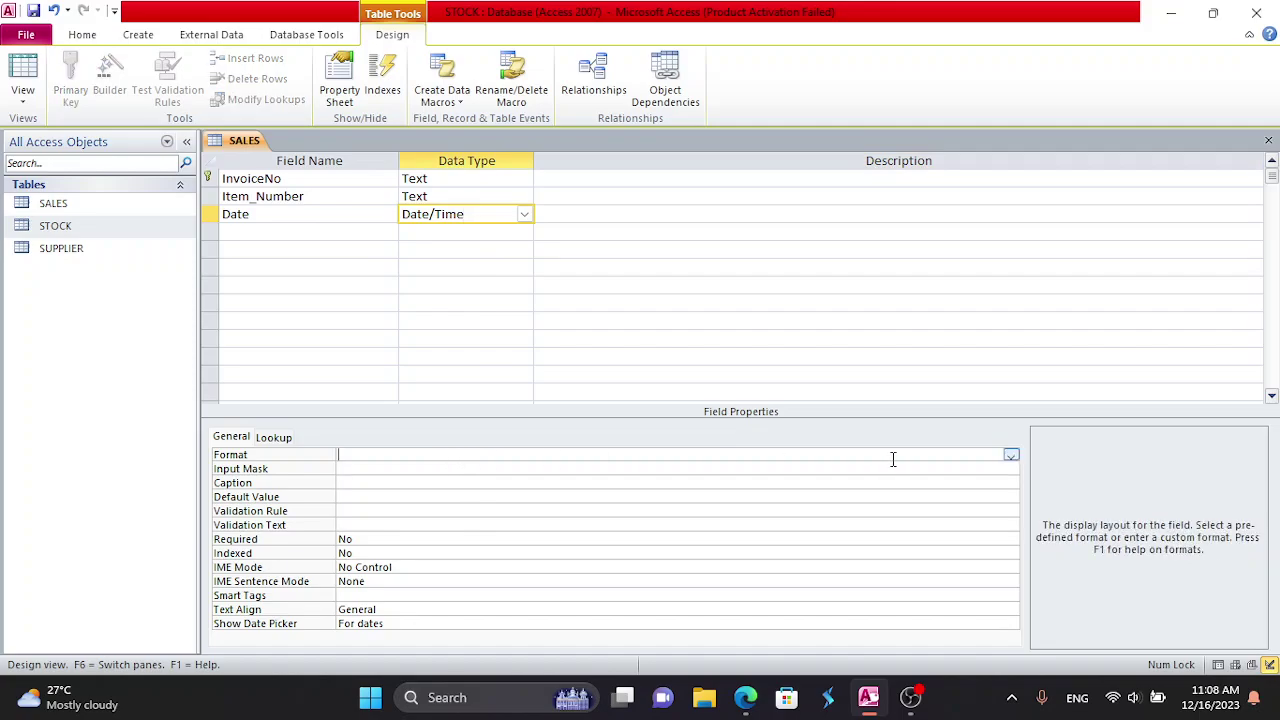
click(1011, 456)
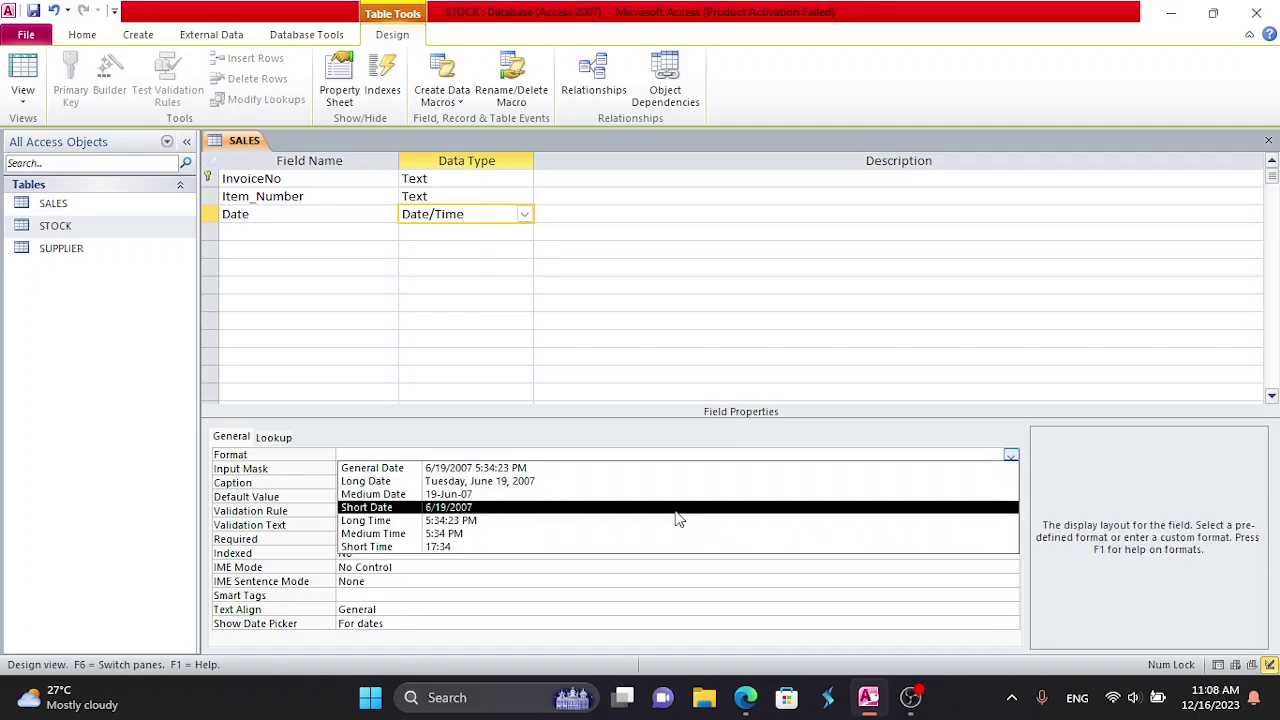
click(675, 510)
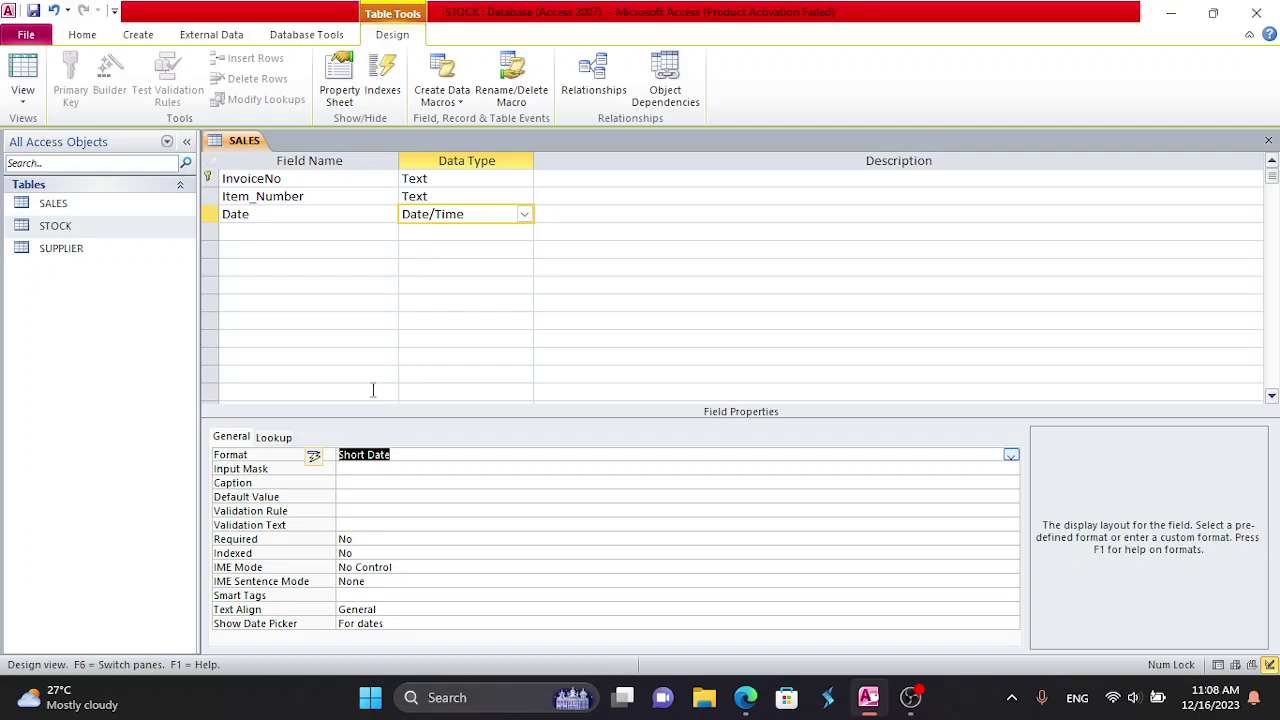
- Add a Qty field below Date with the Number data type and Integer field size
click(284, 233)
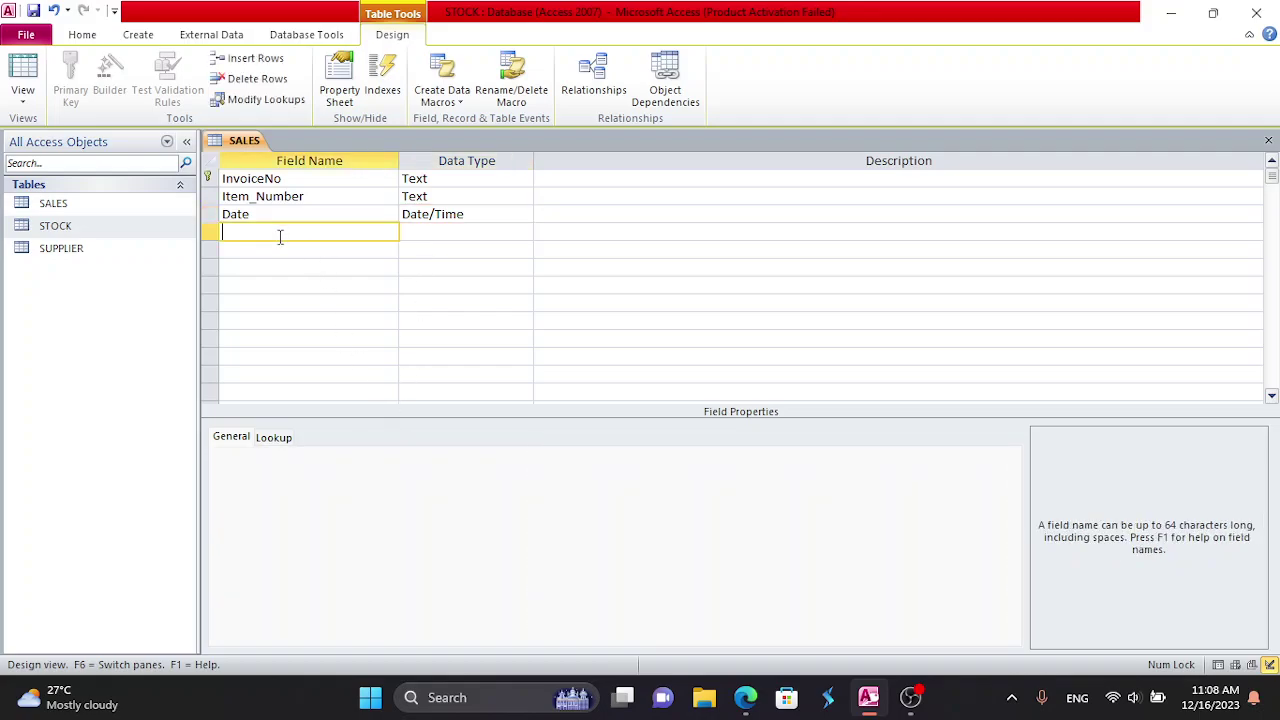
text(qty)
key(BackSpace)
key(BackSpace)
text(Q)
key(Tab)
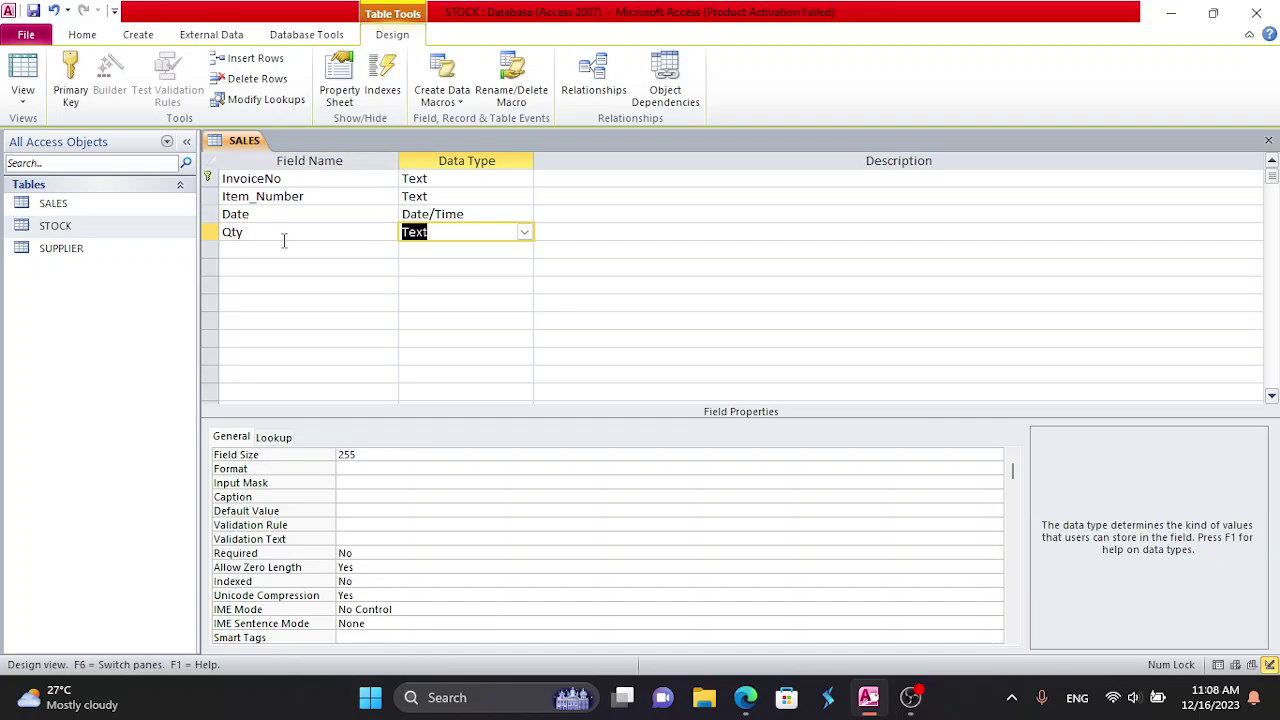
text(number)
click(413, 454)
click(1011, 455)
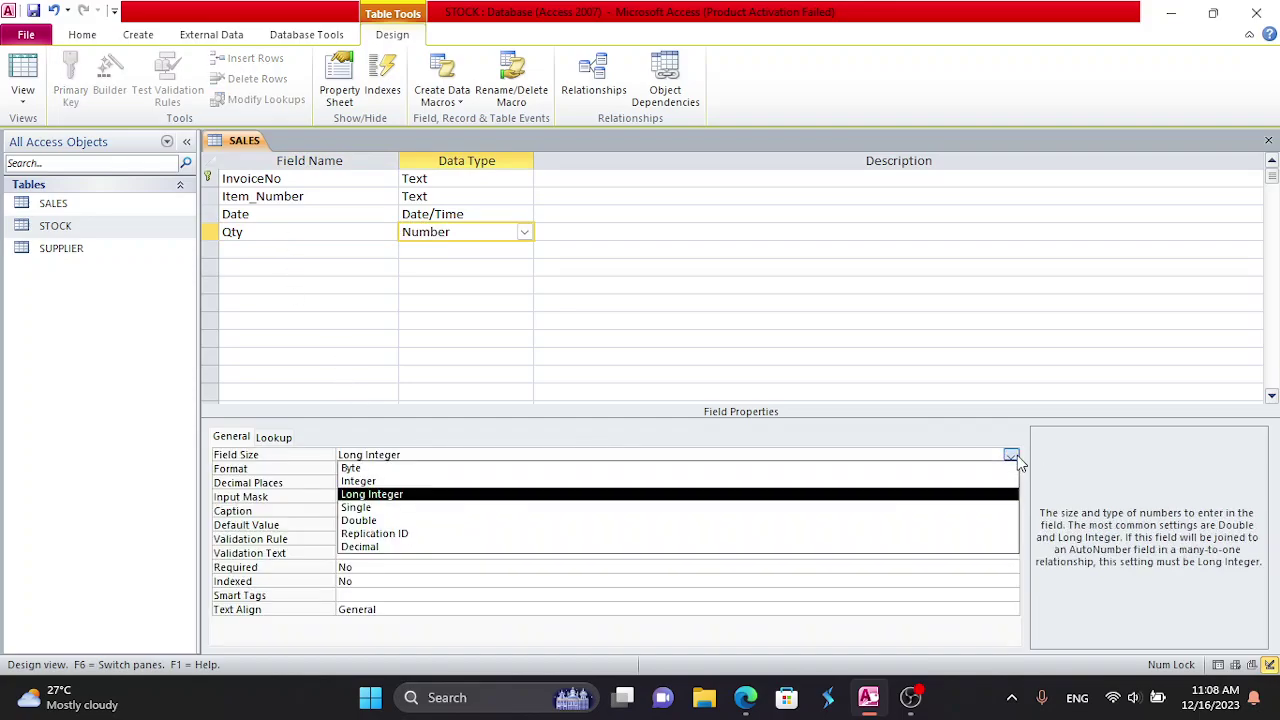
click(566, 481)
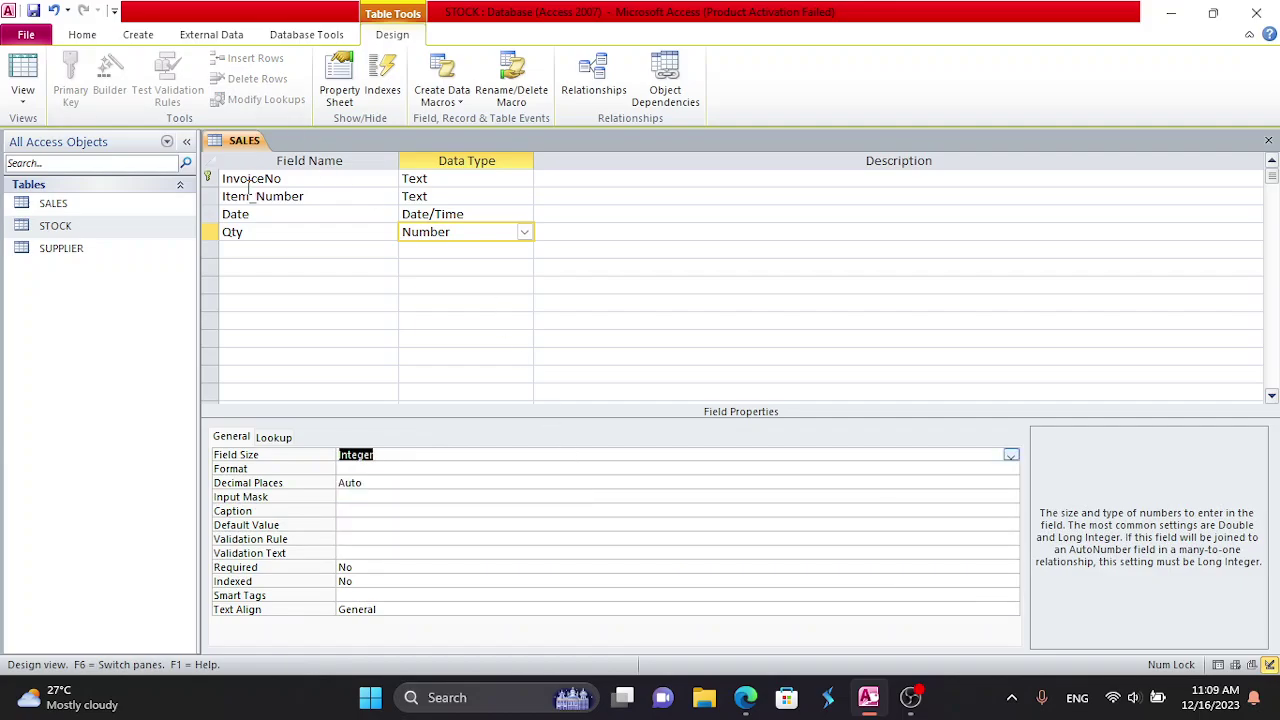
- Close the SALES table design with its changes saved, and open the STOCK and SALES tables in Datasheet view
click(1268, 140)
click(566, 394)
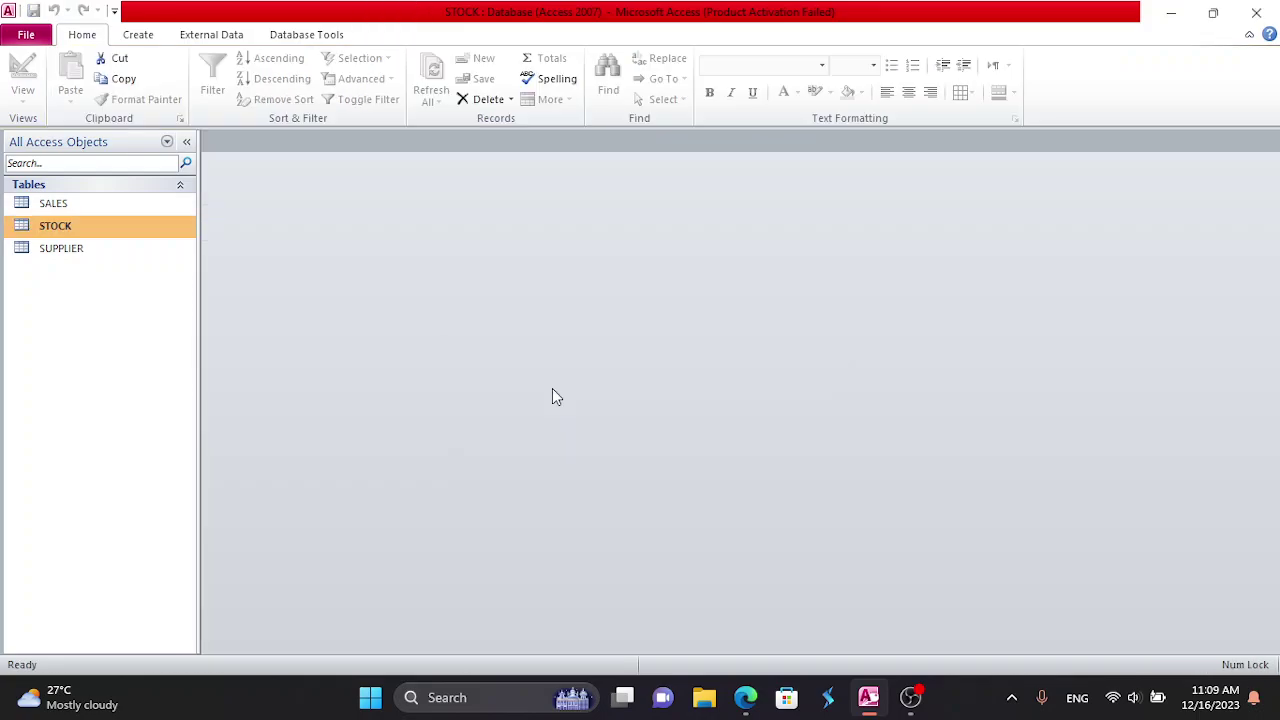
double_click(118, 234)
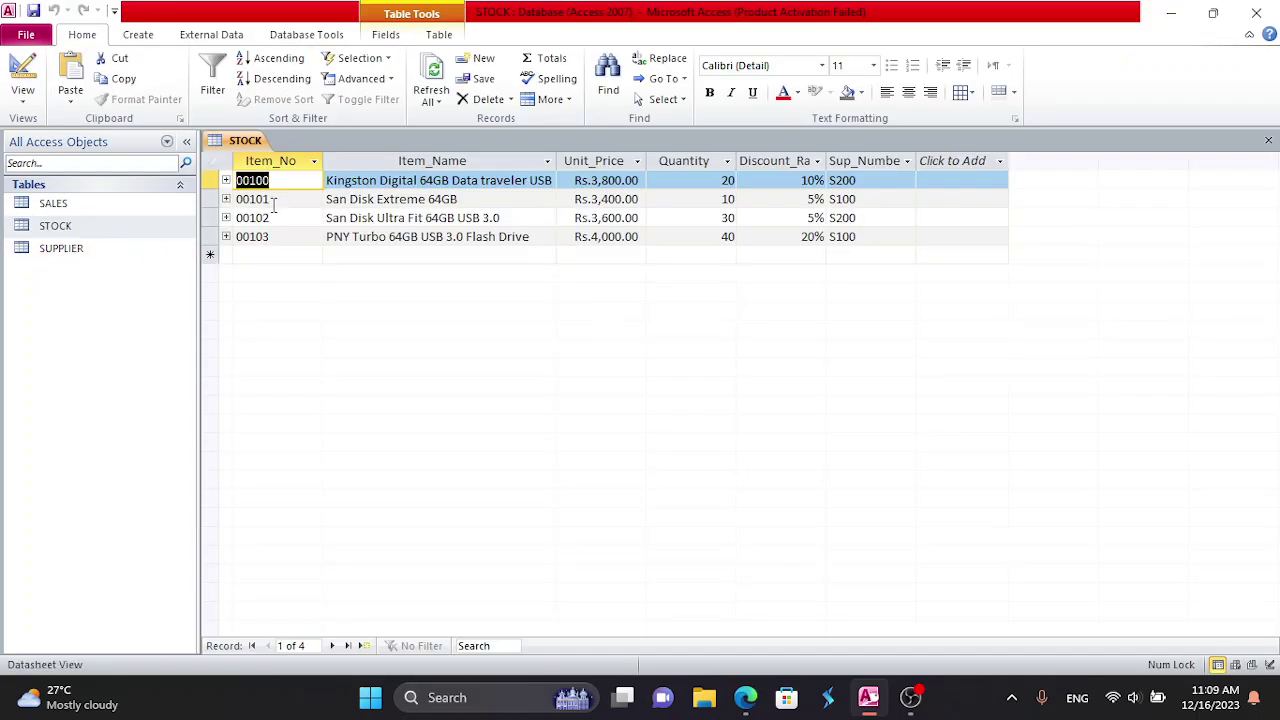
double_click(138, 204)
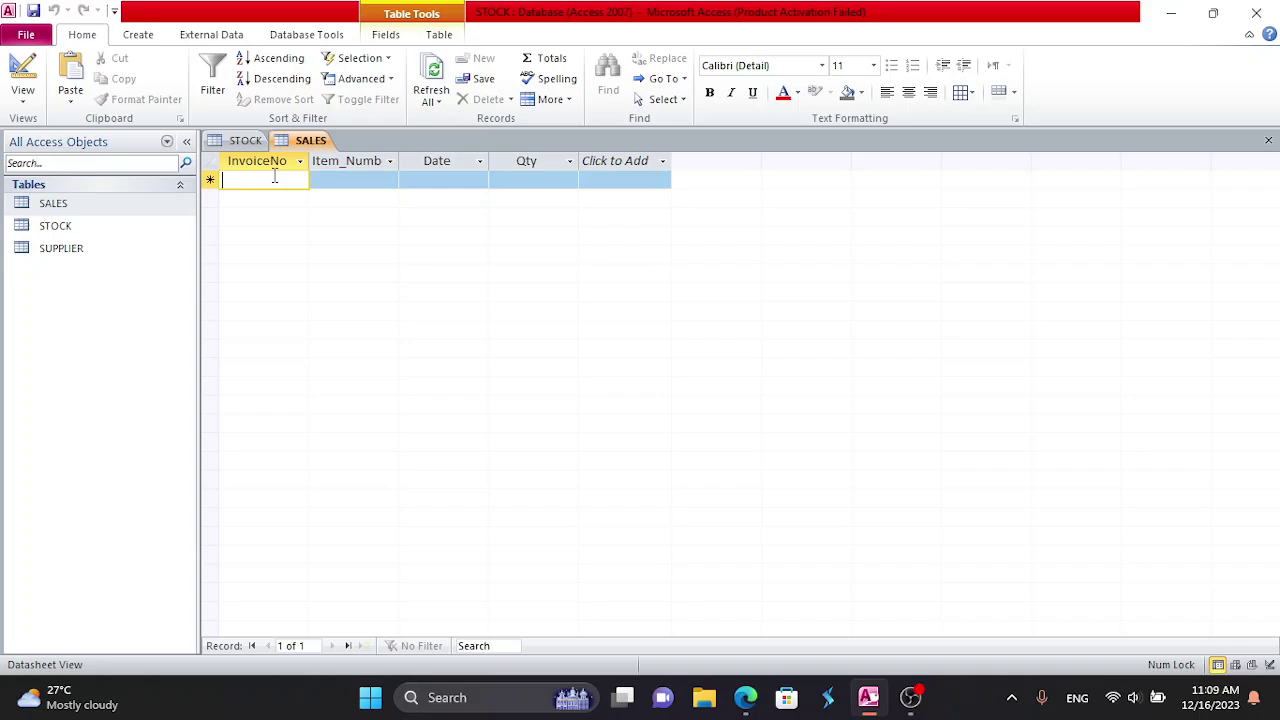
- Enter A1001 and A1002 as the InvoiceNo values of the first two SALES records
key(Caps_Lock)
text(A)
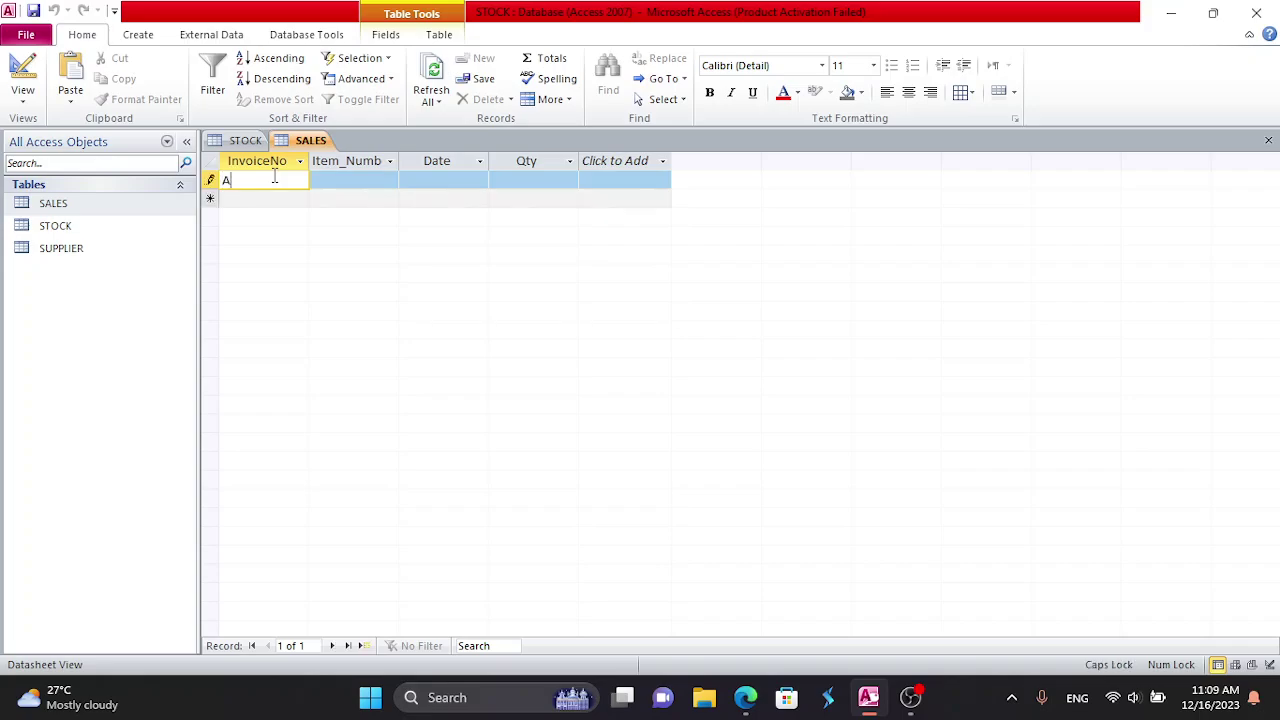
text(100)
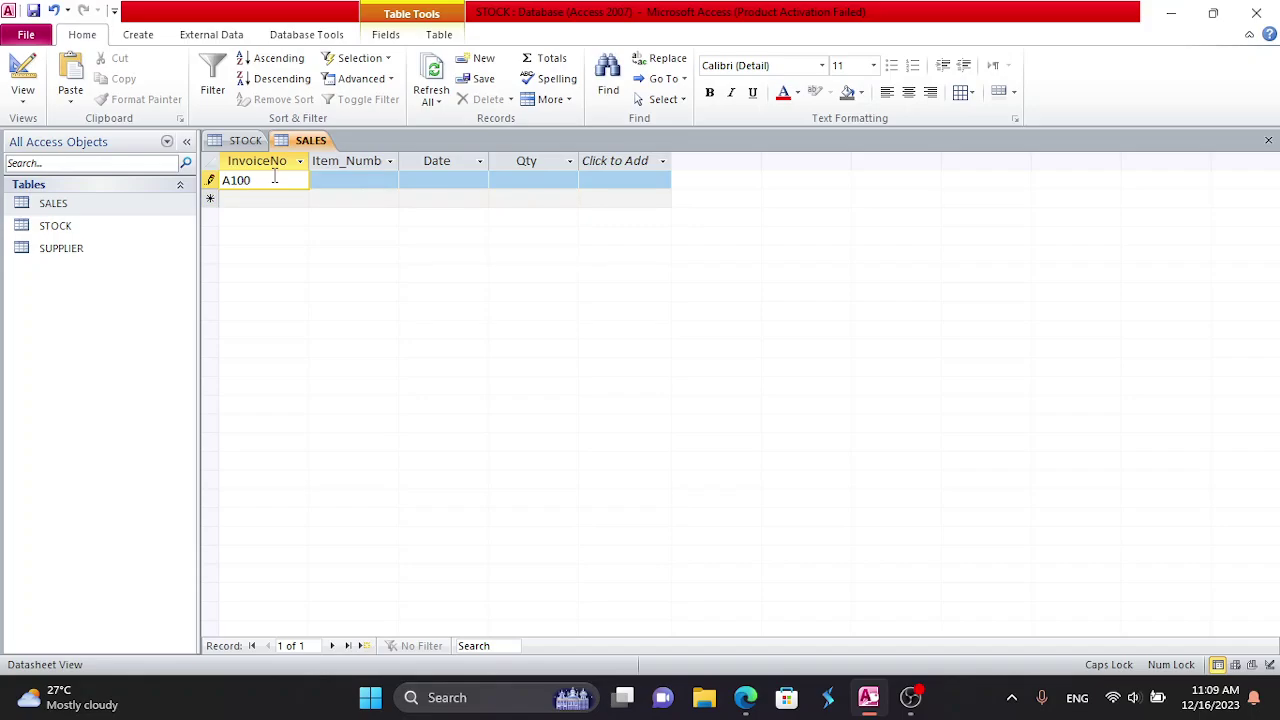
drag(264, 182, 214, 180)
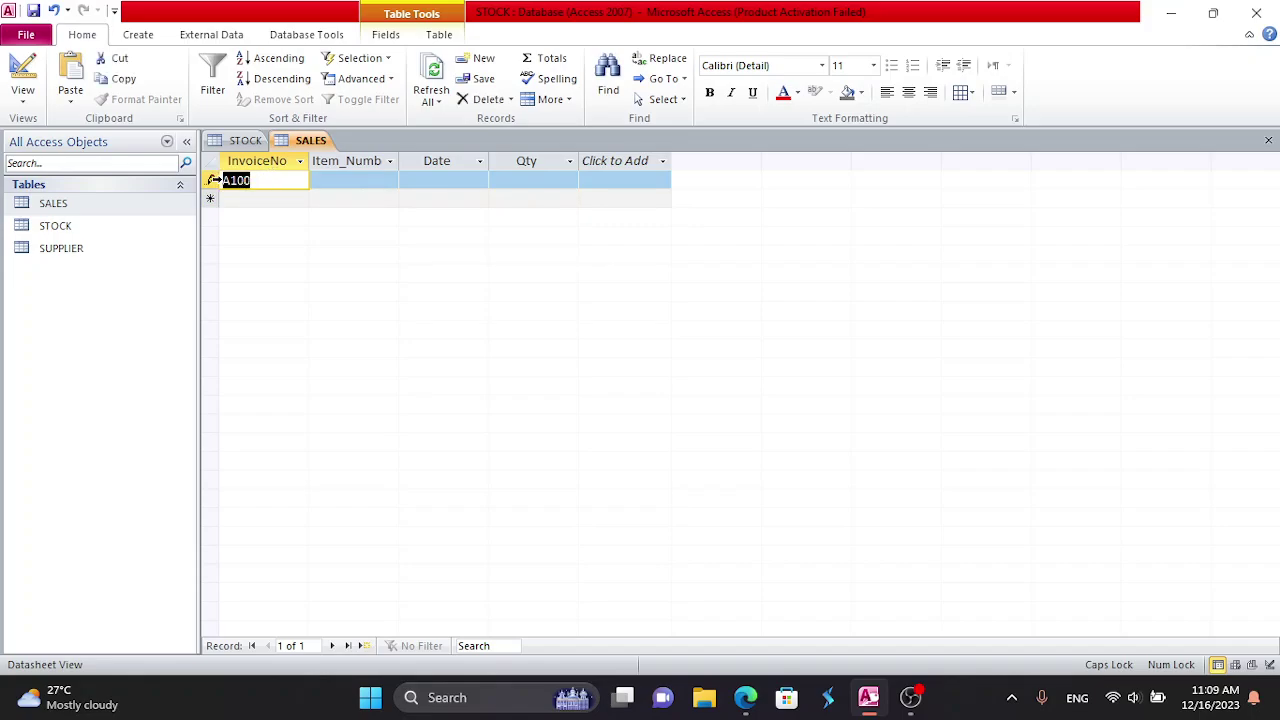
click(263, 179)
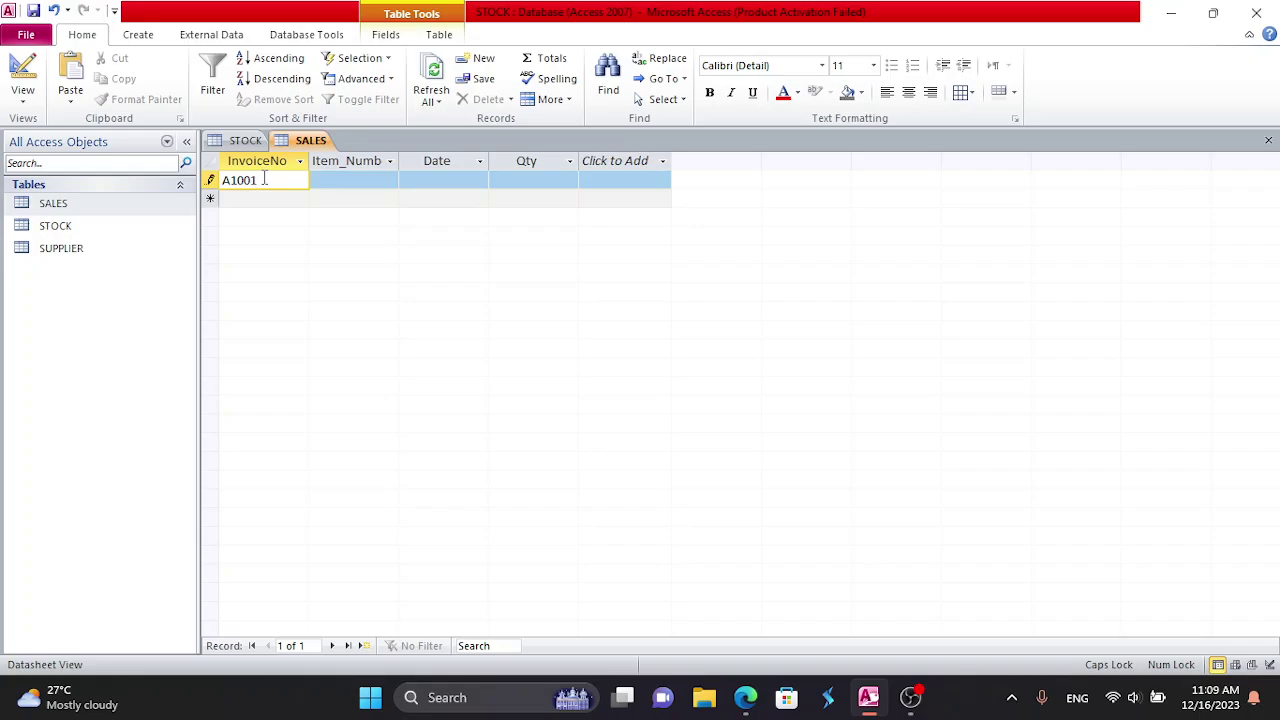
text(1)
click(269, 200)
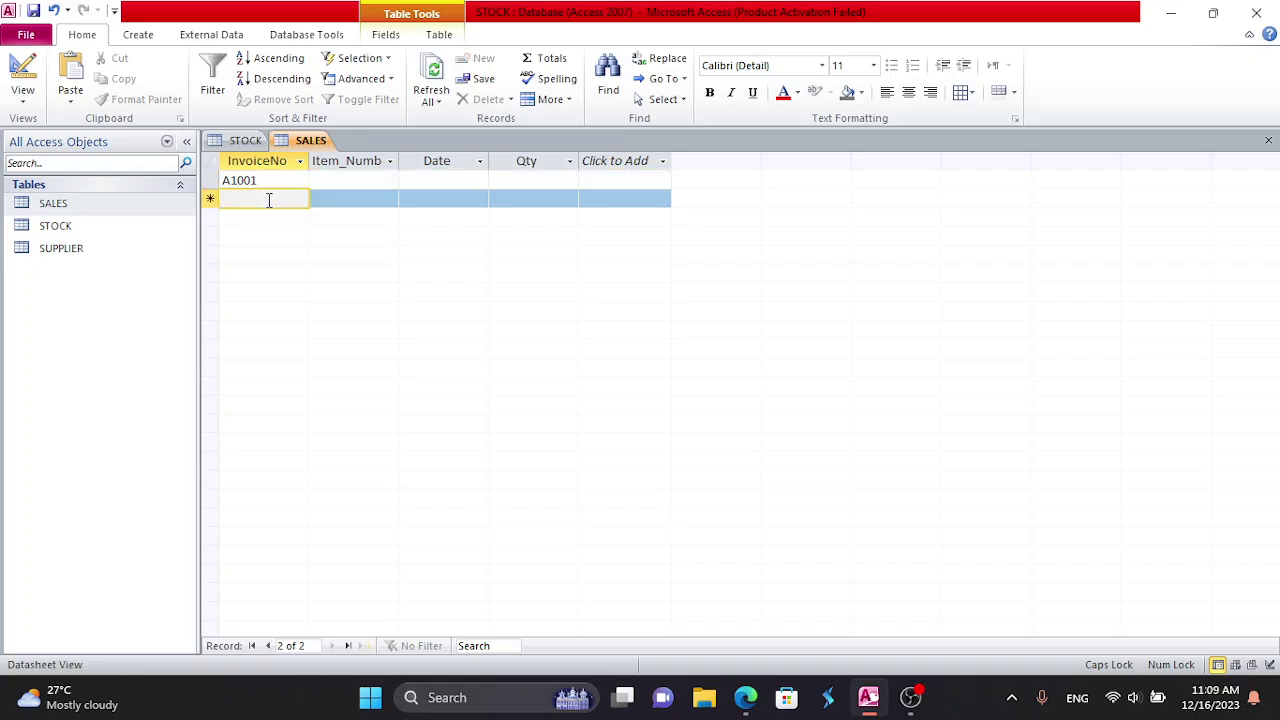
text(A1002)
key(Tab)
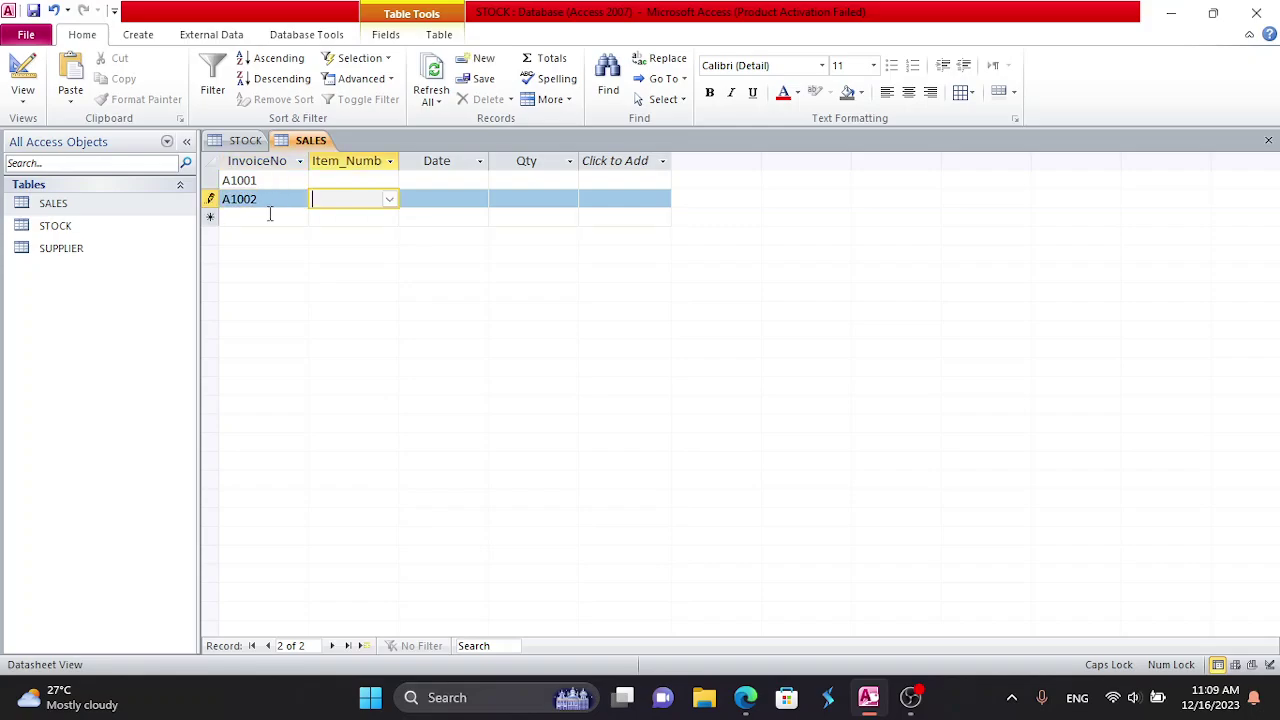
- Add four more SALES records with InvoiceNo values A1003, A1004, A1005 and A1006
click(269, 215)
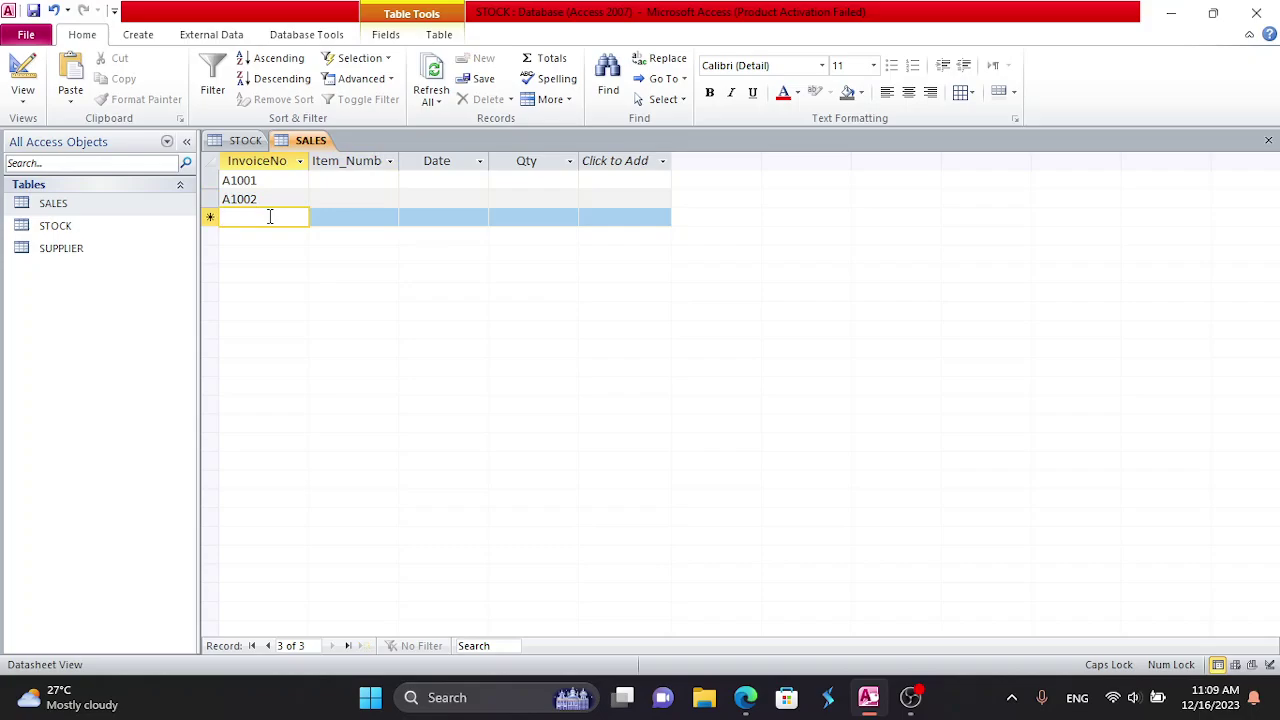
text(A1003)
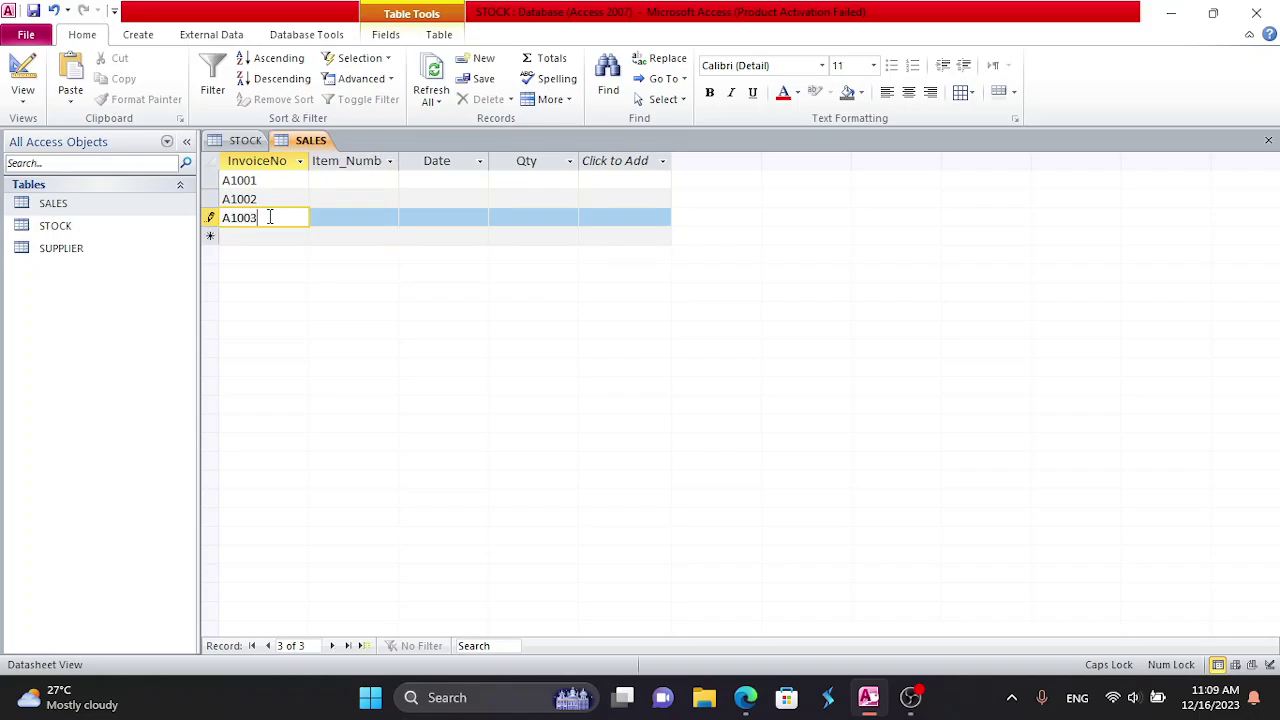
key(Down)
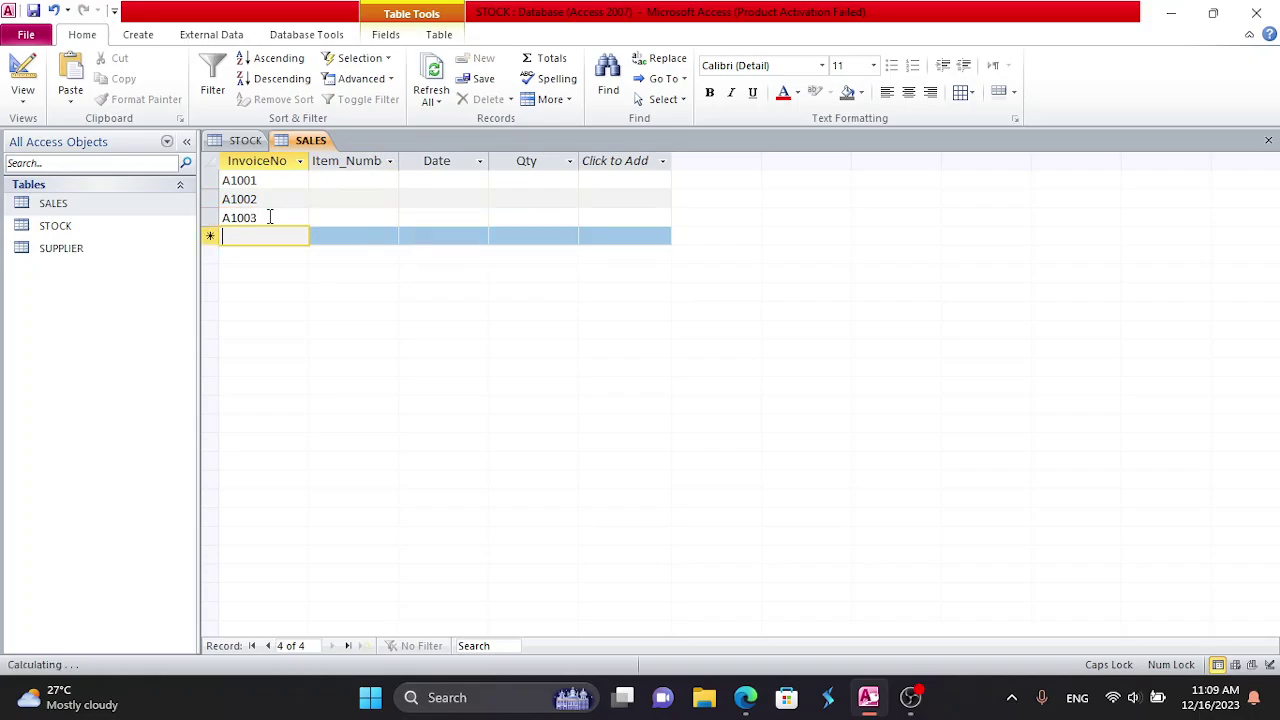
text(A1004)
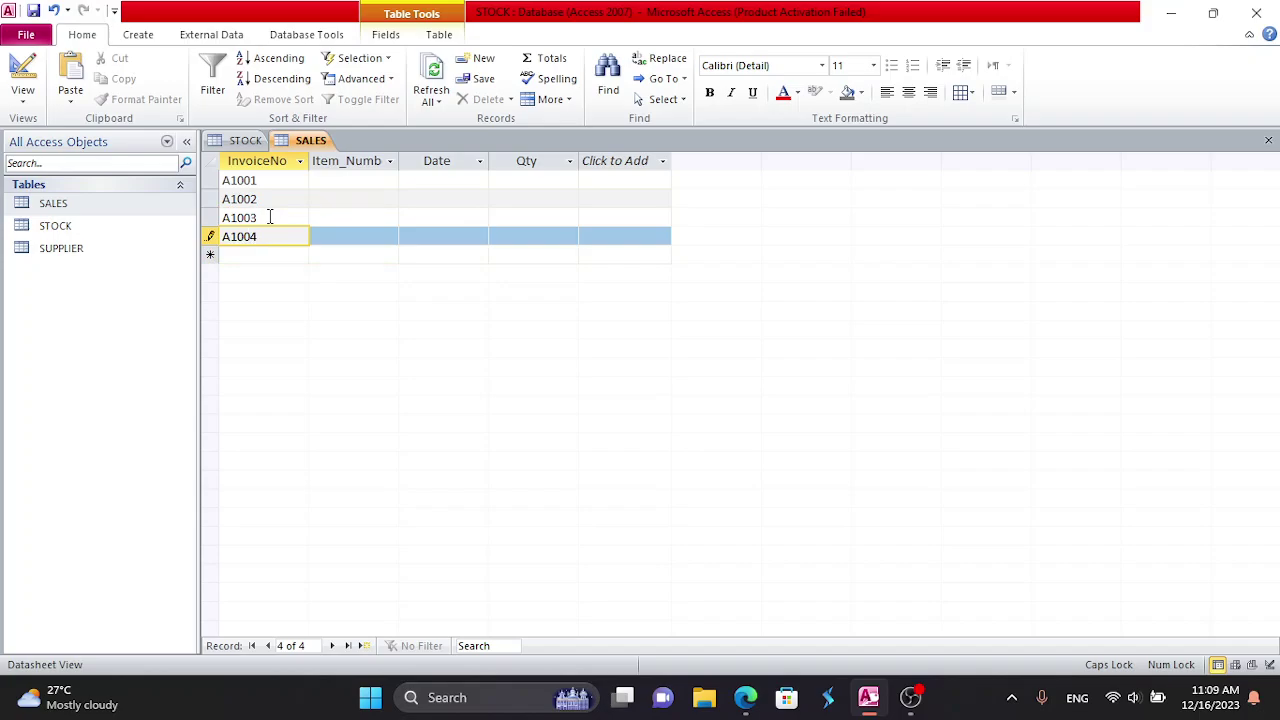
key(Down)
text(A100)
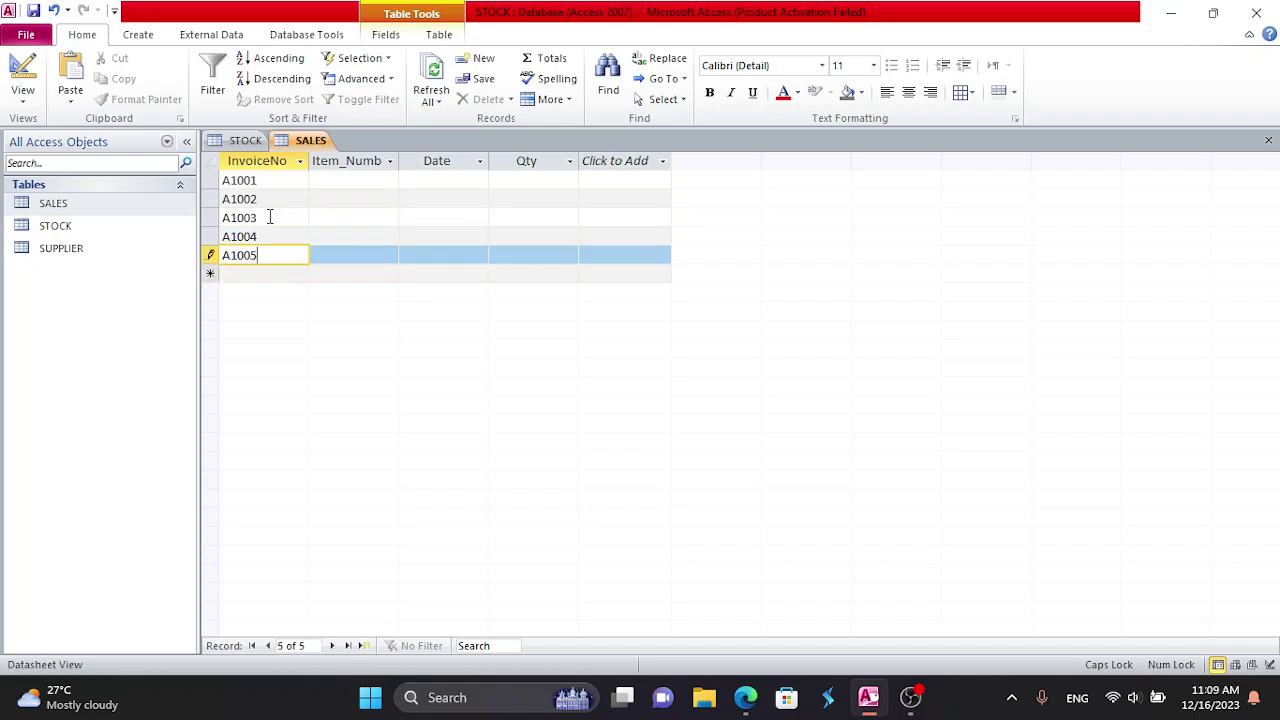
text(5)
key(Down)
text(A100)
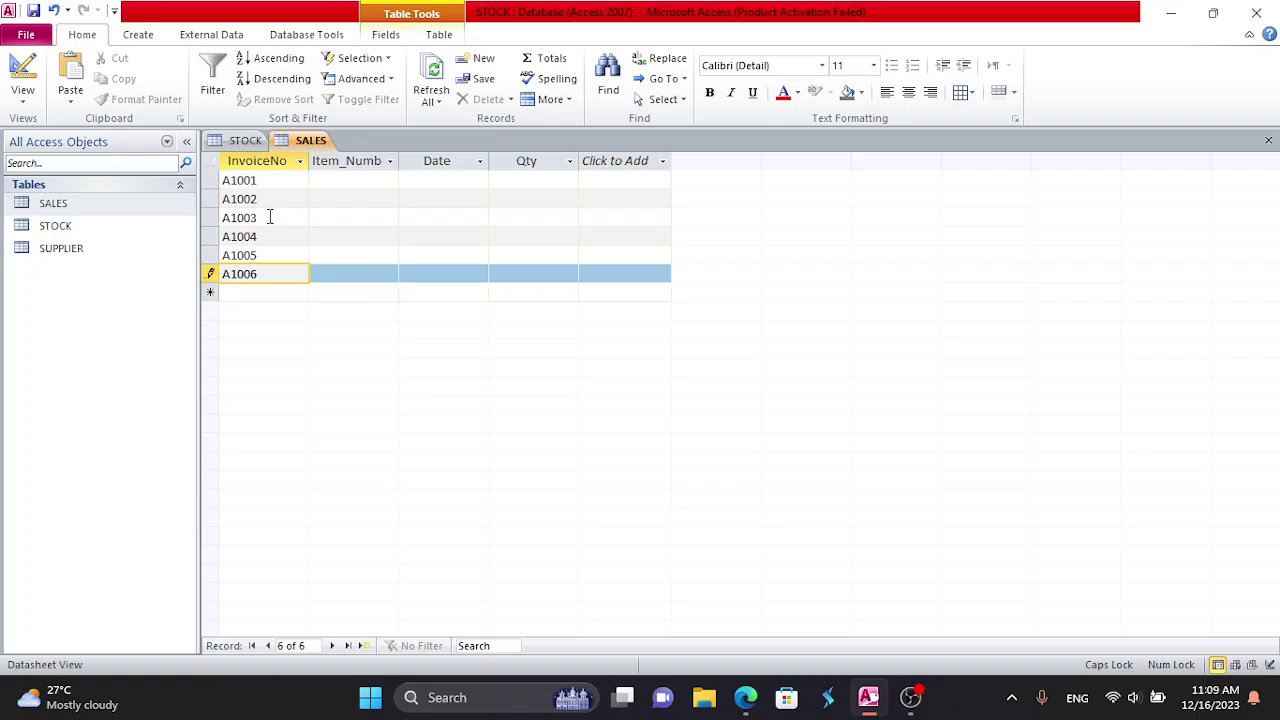
- Add SALES records with InvoiceNo values A1007, A1008, A1009 and A1010
key(Down)
text(A100)
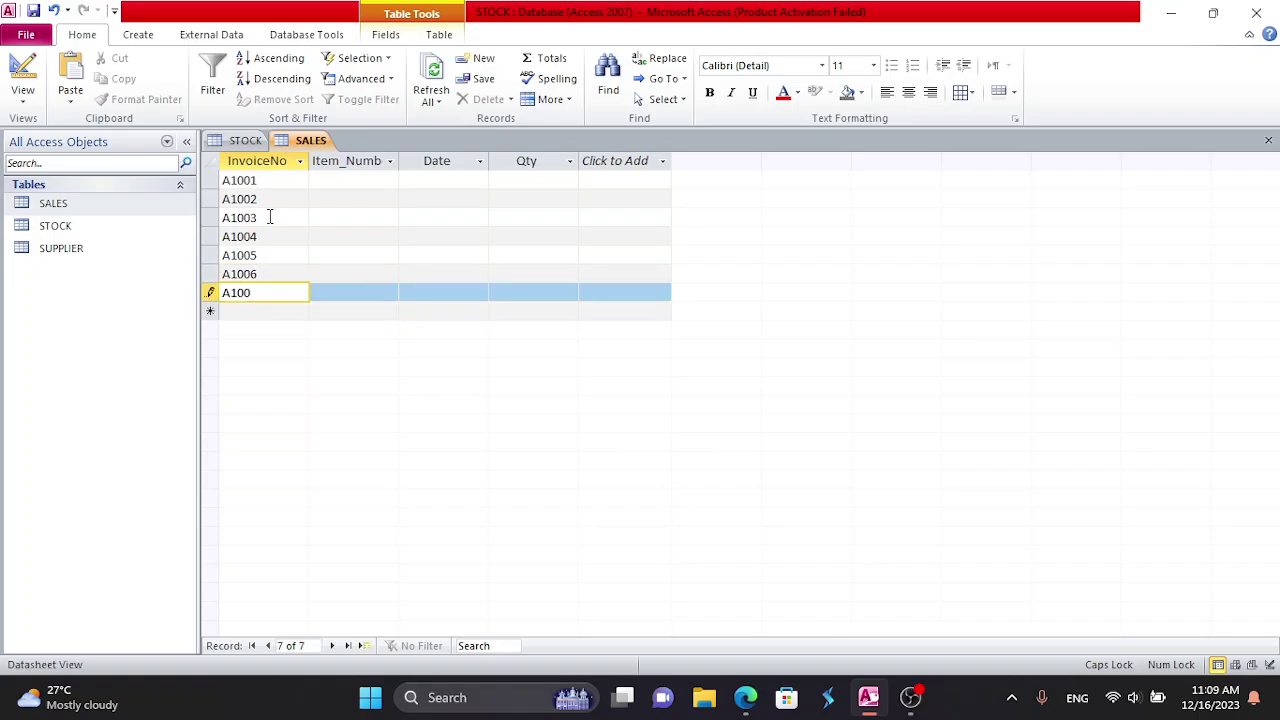
key(Down)
text(A100)
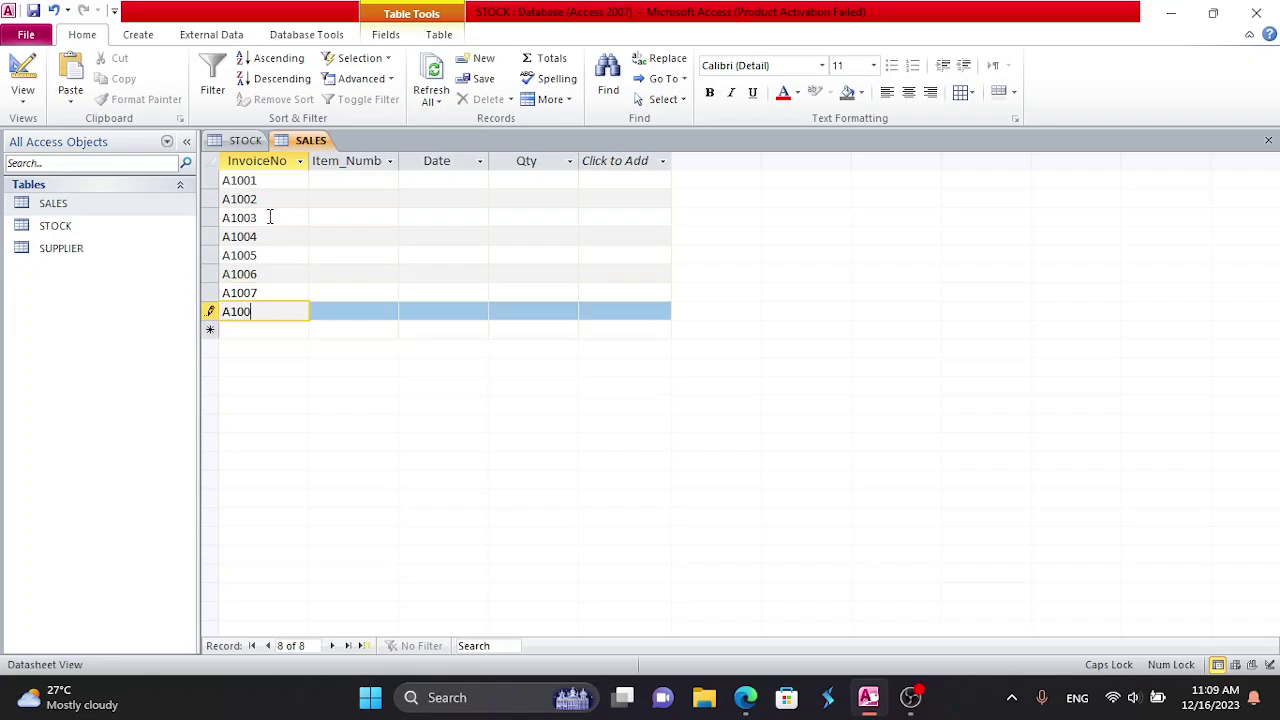
text(8)
key(Down)
text(A100)
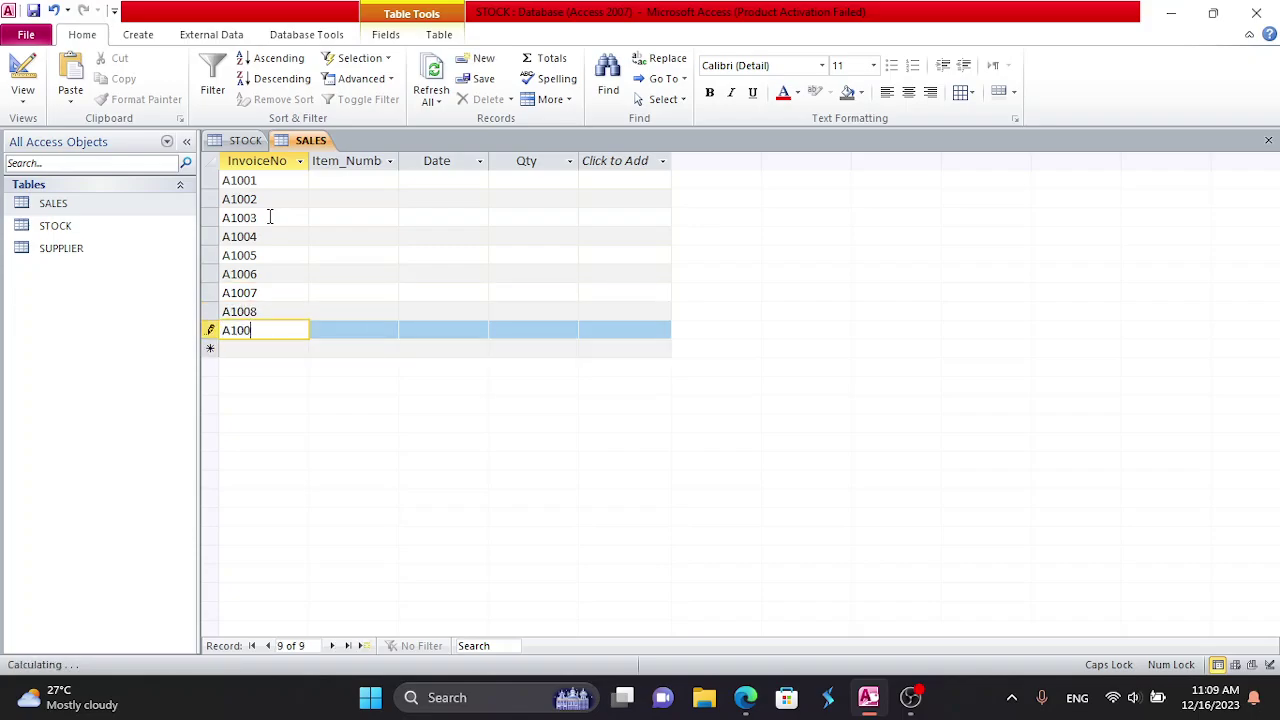
text(9)
key(Down)
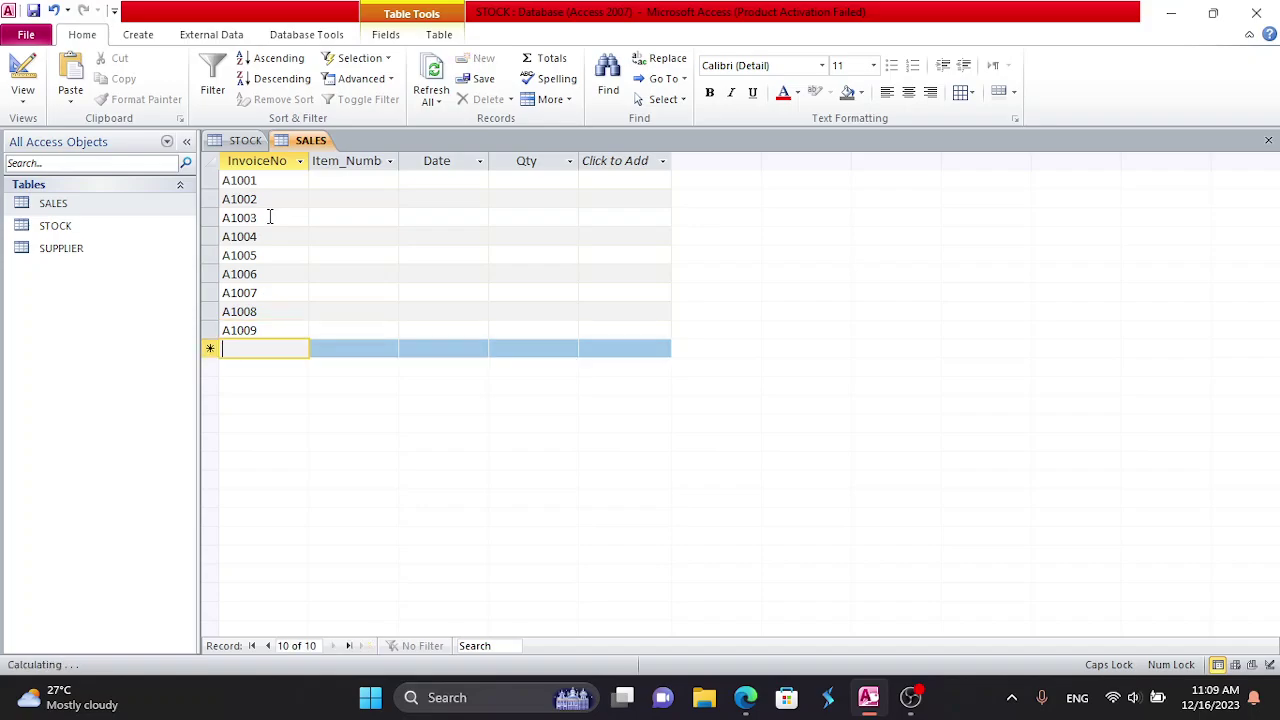
text(A100)
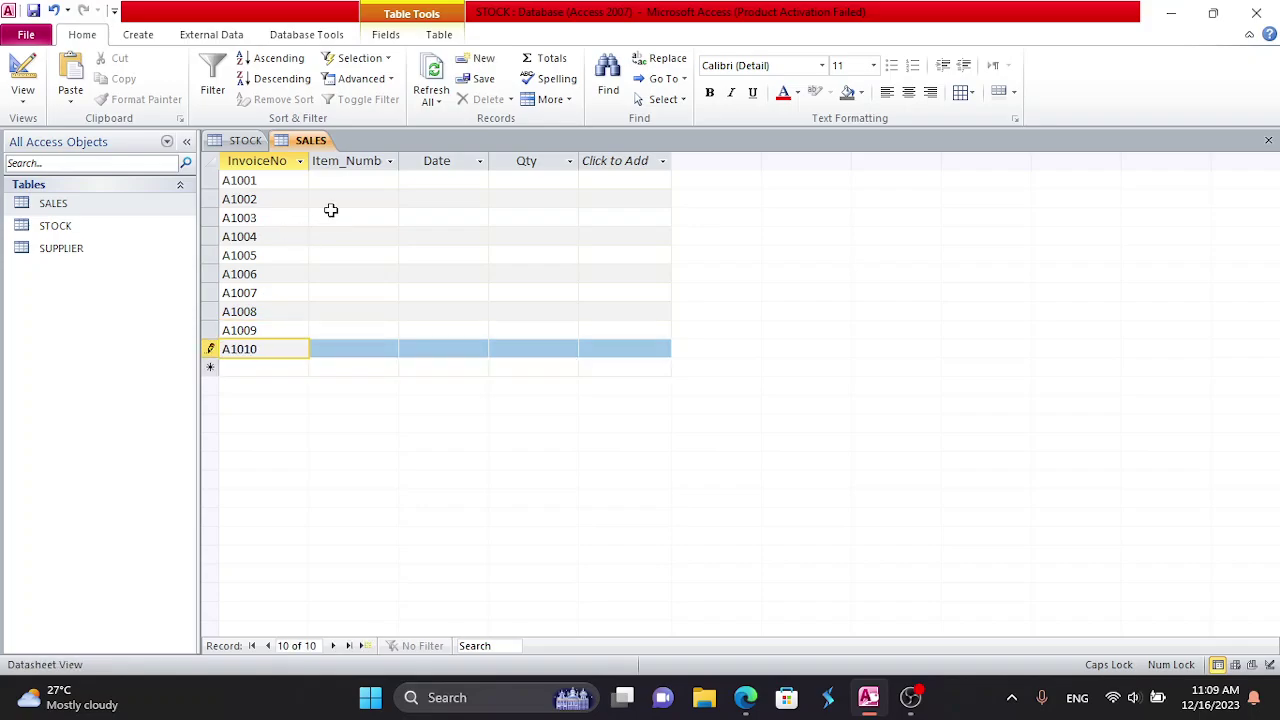
- Choose Item_Number 00100 for invoice A1001, 00103 for A1002 and 00102 for A1003
click(349, 181)
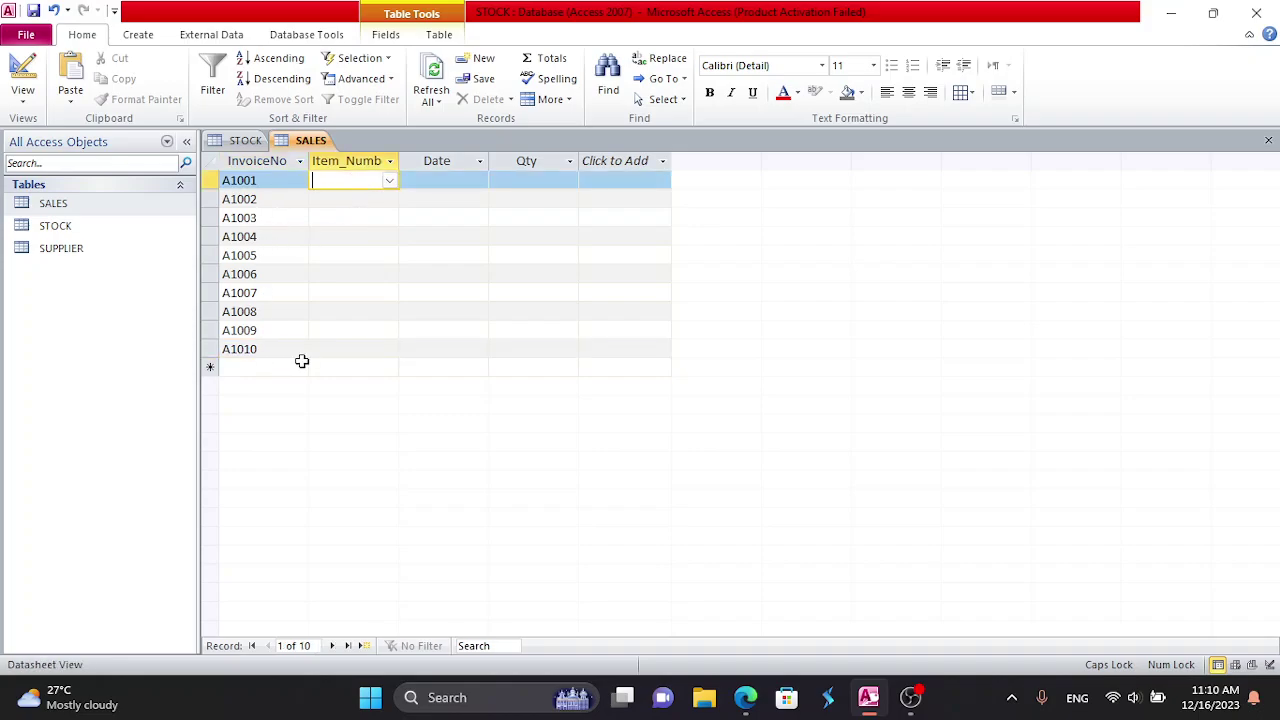
click(389, 181)
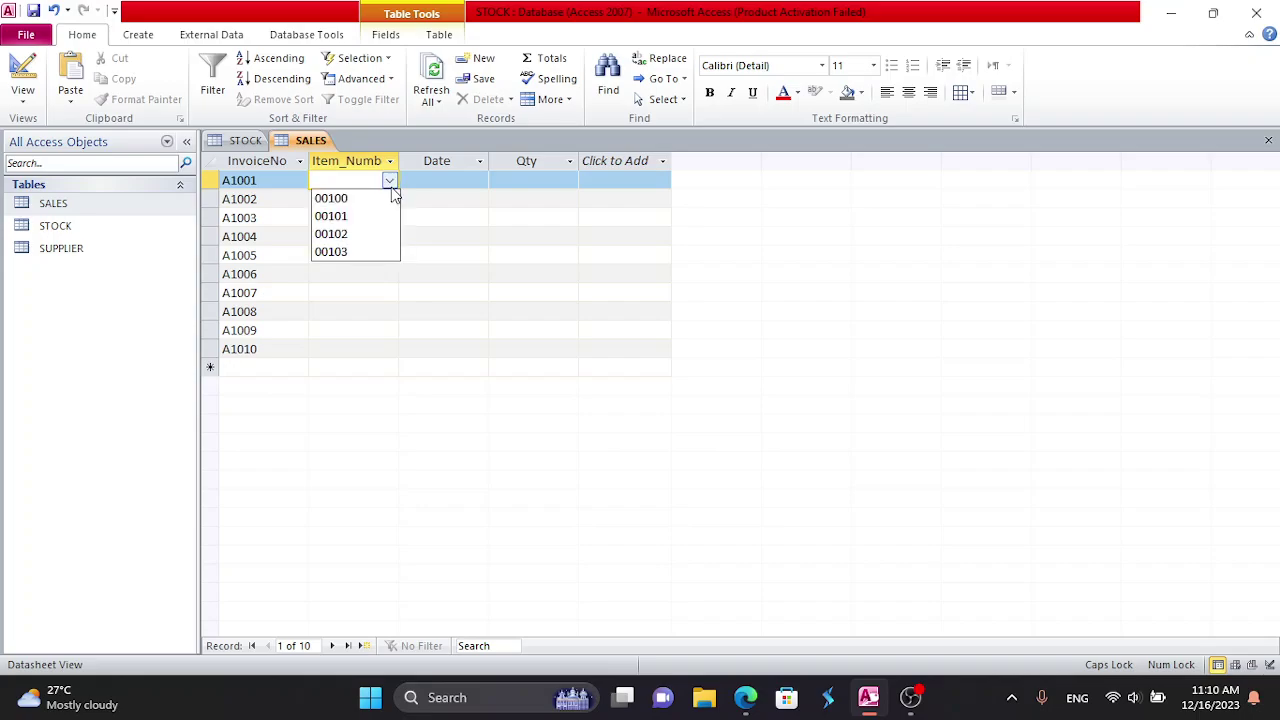
click(381, 199)
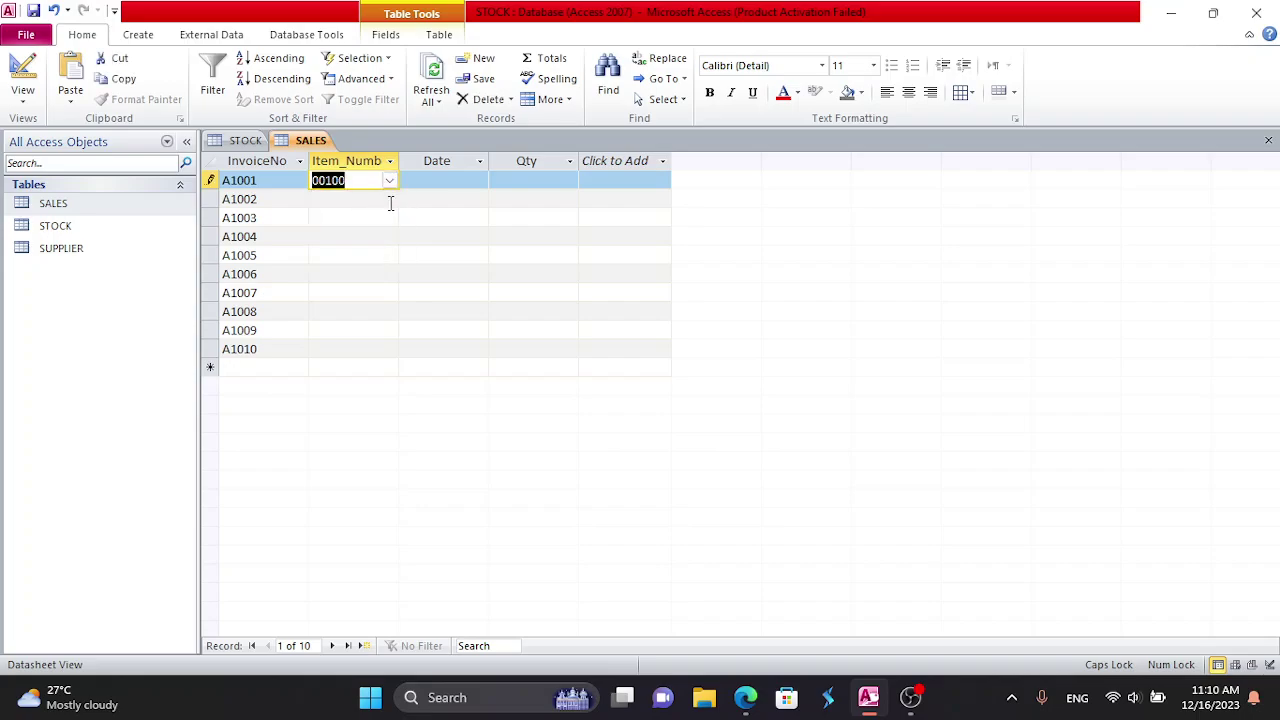
click(389, 199)
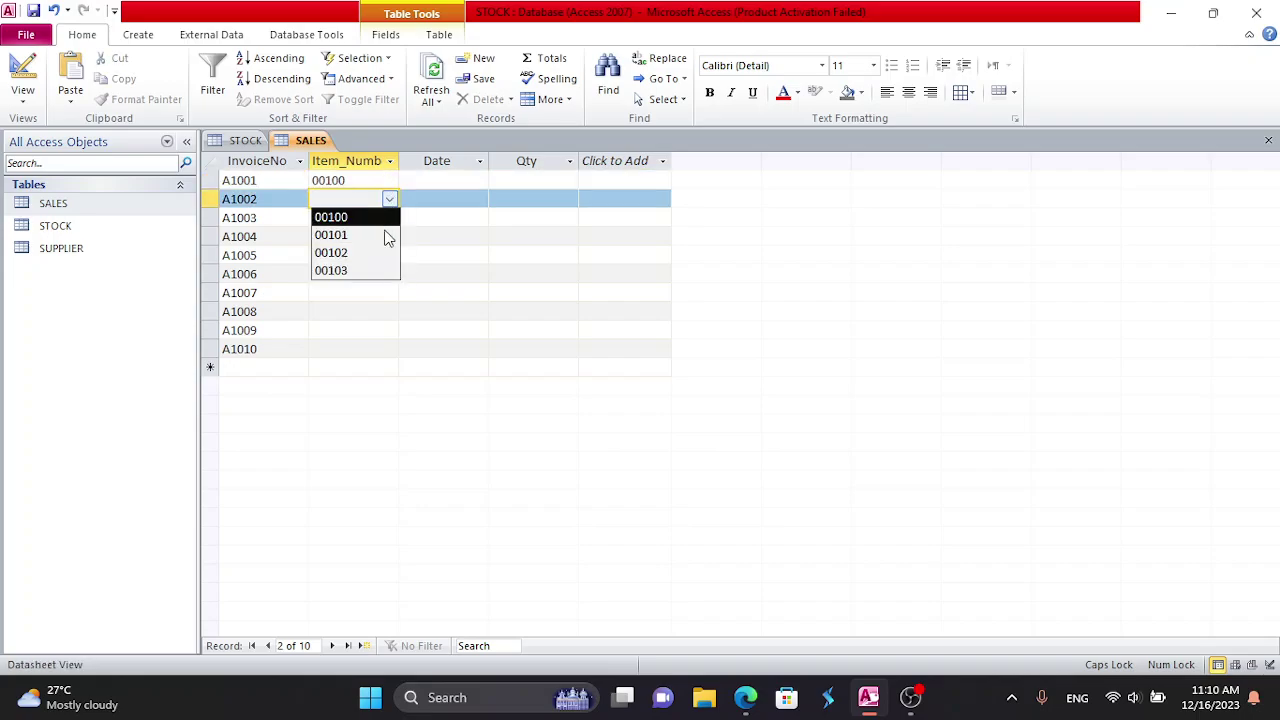
click(369, 279)
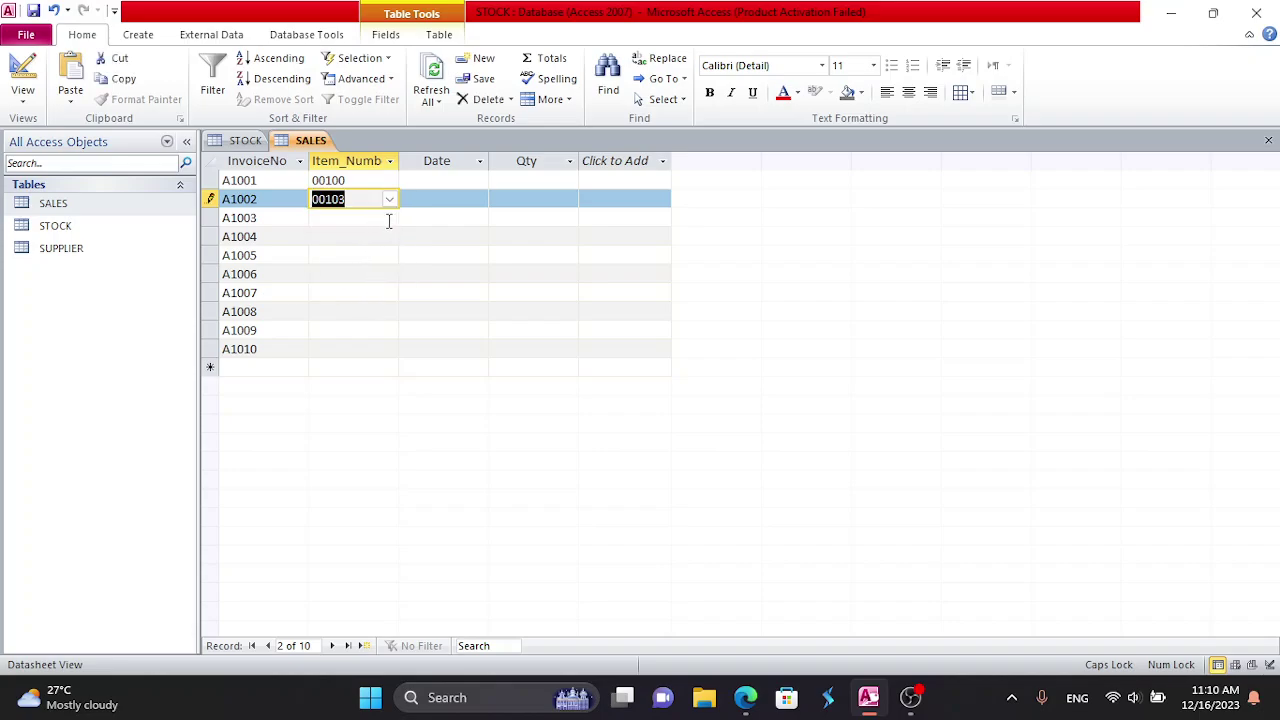
click(389, 218)
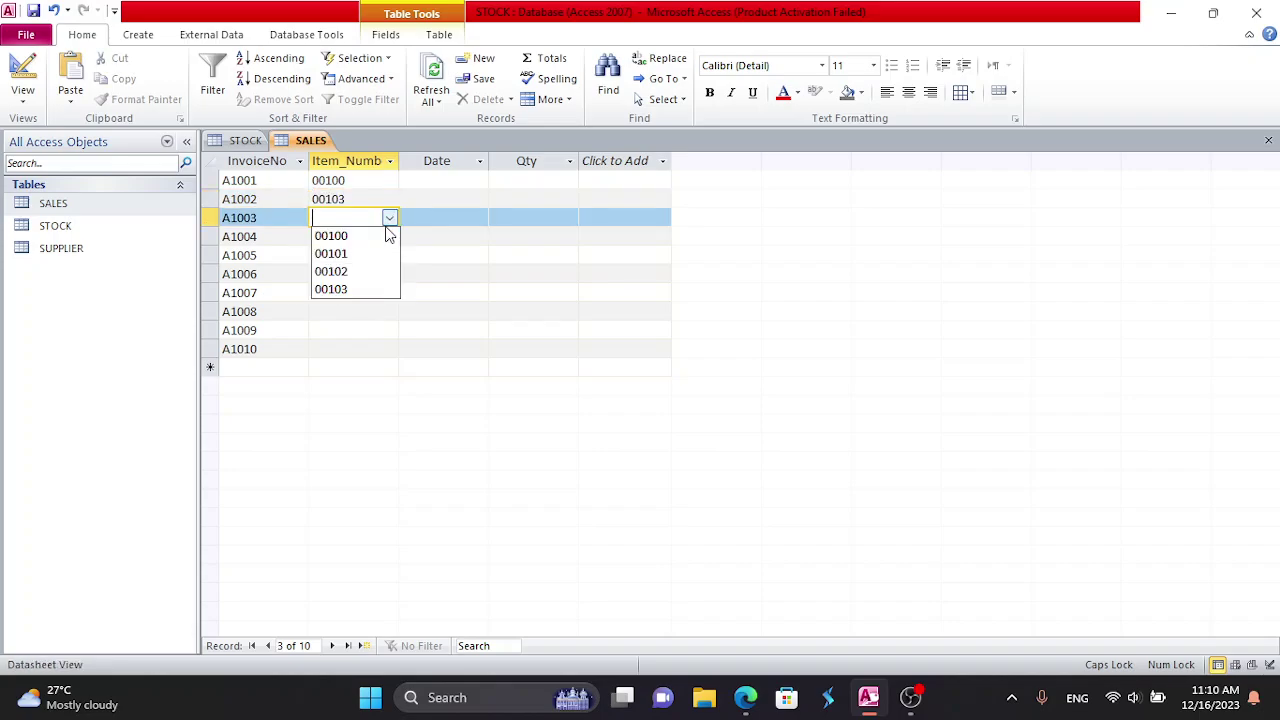
click(381, 272)
- Choose Item_Number 00101 for invoices A1004 and A1005, and 00103 for A1006
click(389, 236)
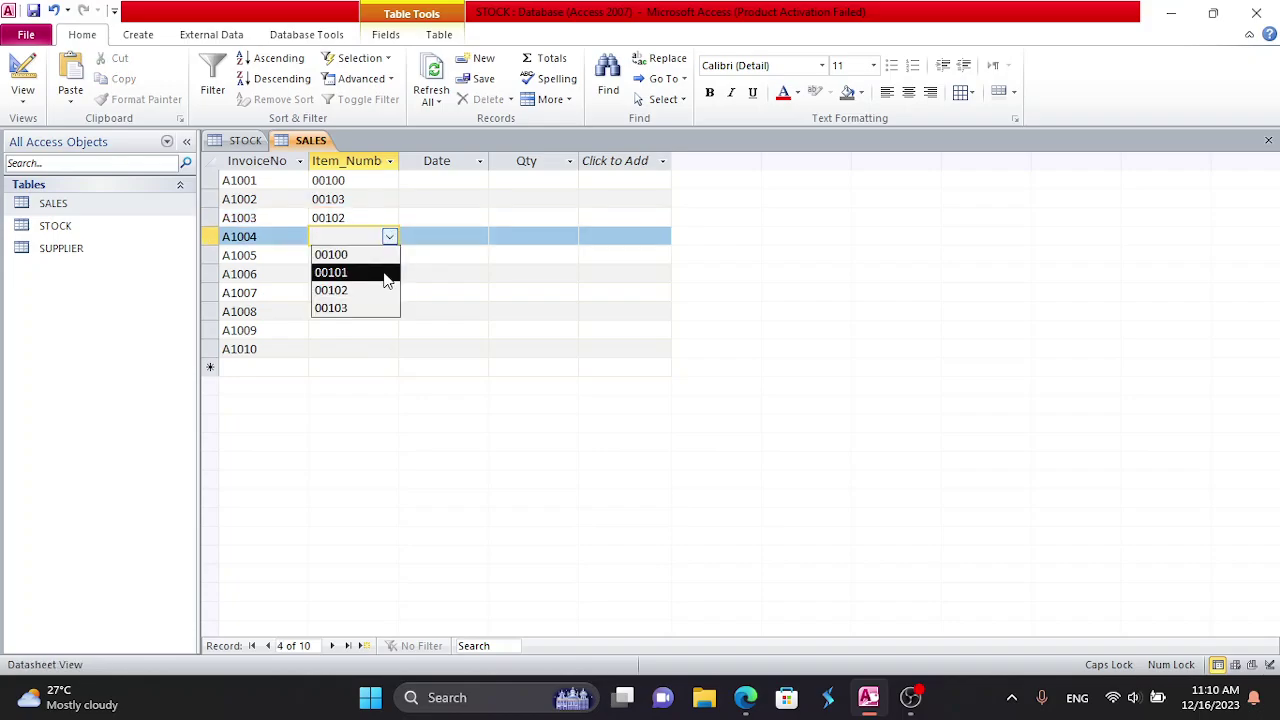
click(386, 274)
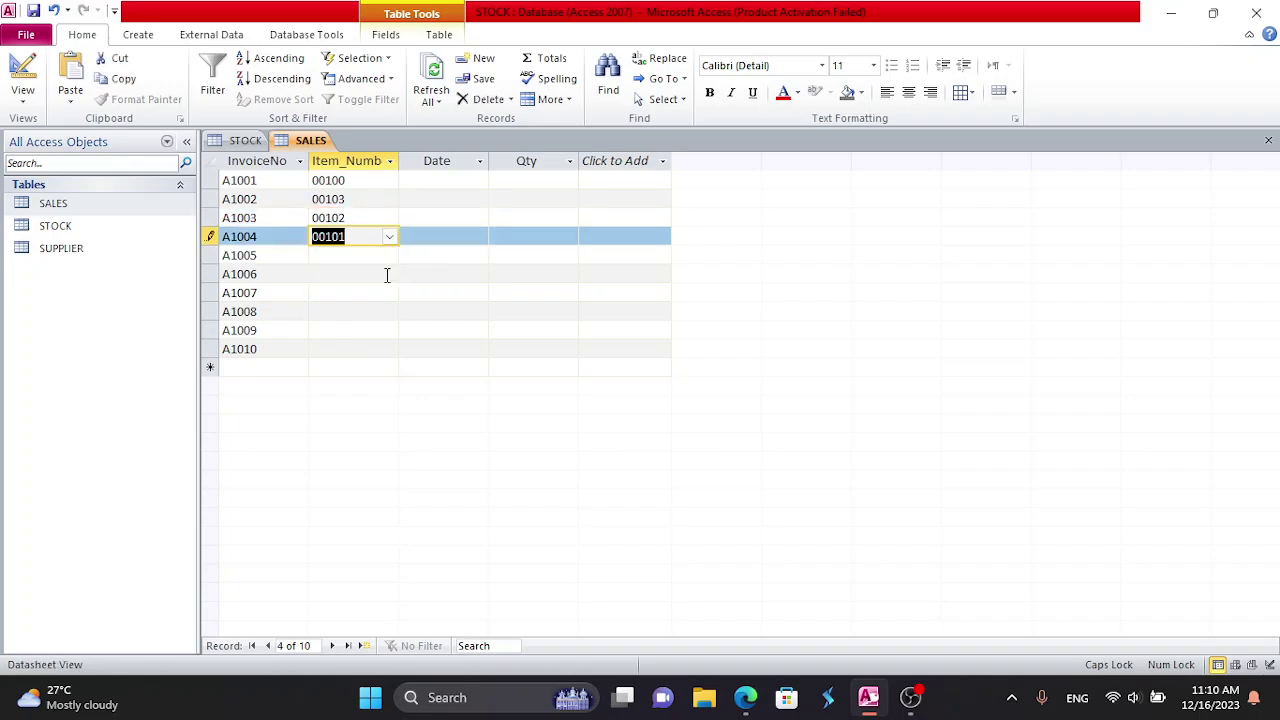
click(389, 255)
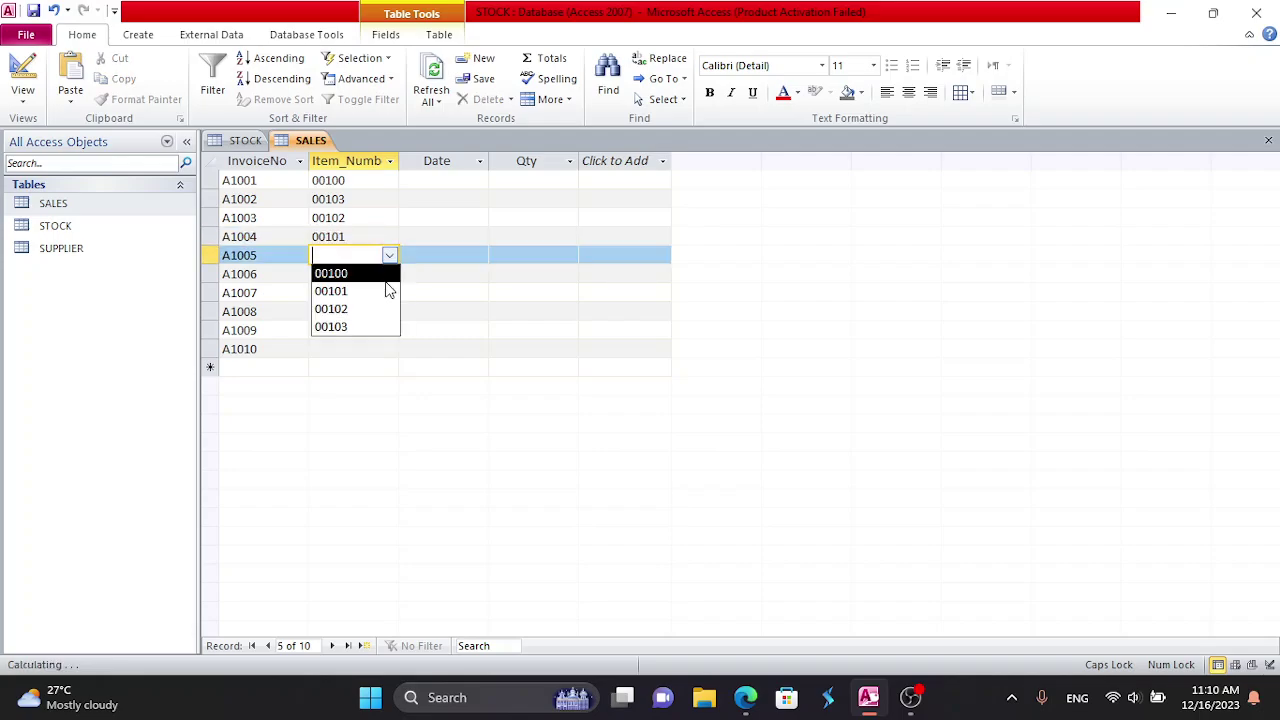
click(386, 289)
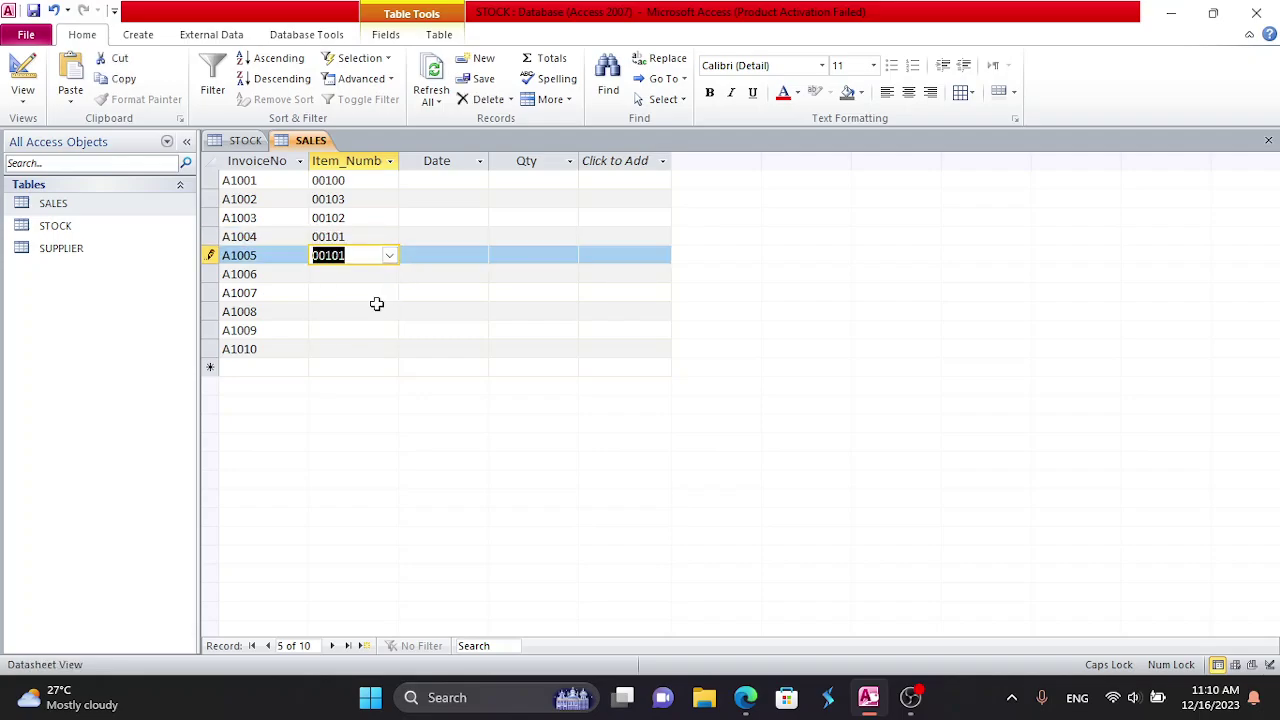
click(389, 273)
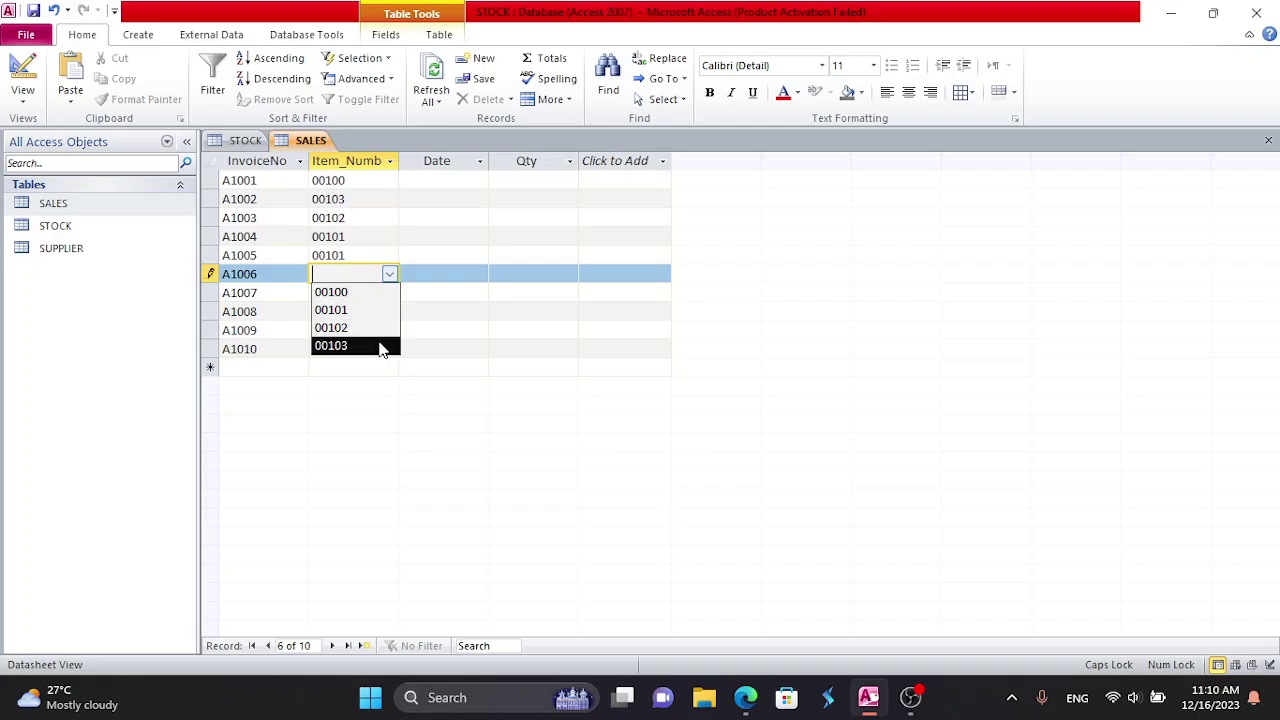
click(380, 346)
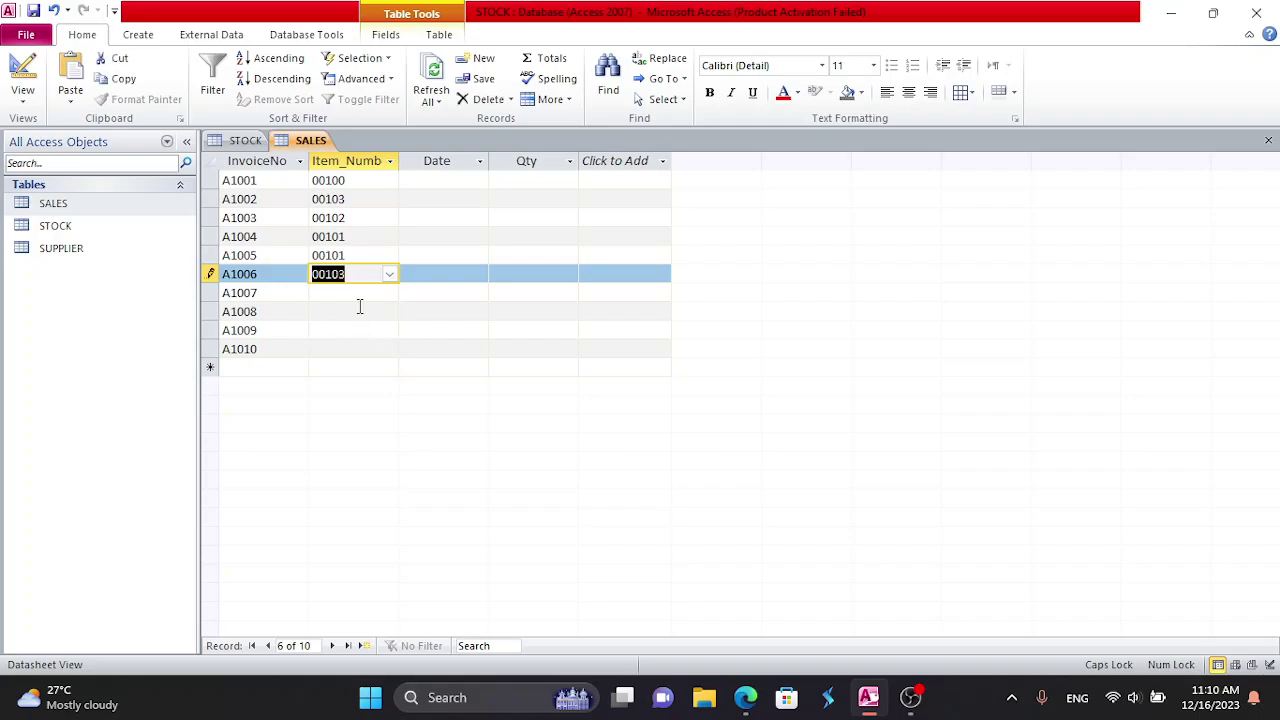
- Choose Item_Number 00102 for invoices A1007 and A1010, 00103 for A1008 and 00101 for A1009
click(389, 292)
click(379, 345)
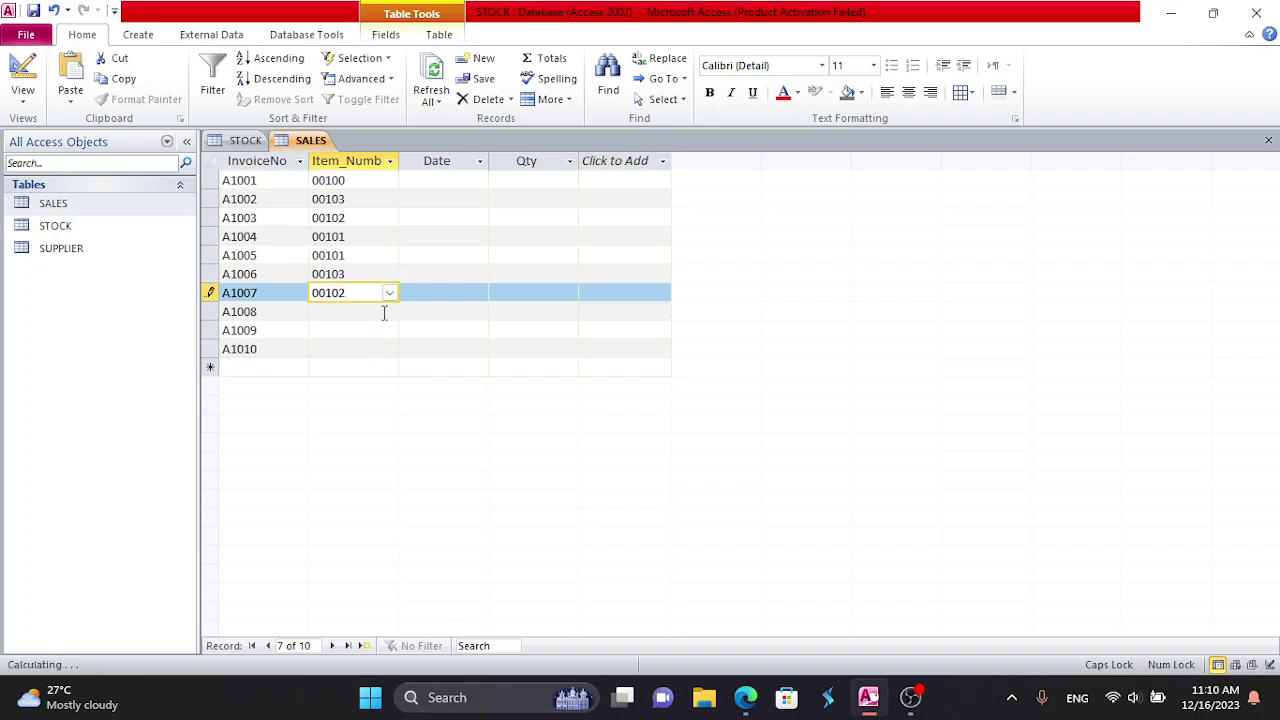
click(387, 312)
click(369, 382)
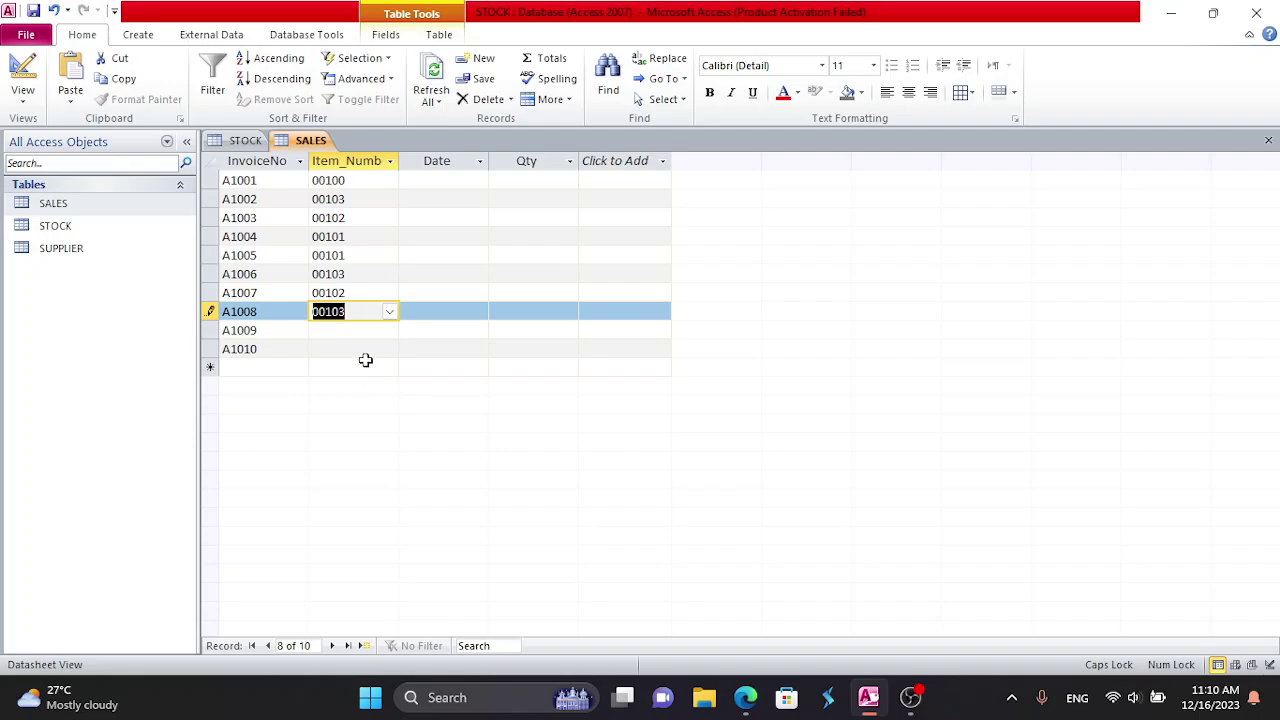
click(389, 330)
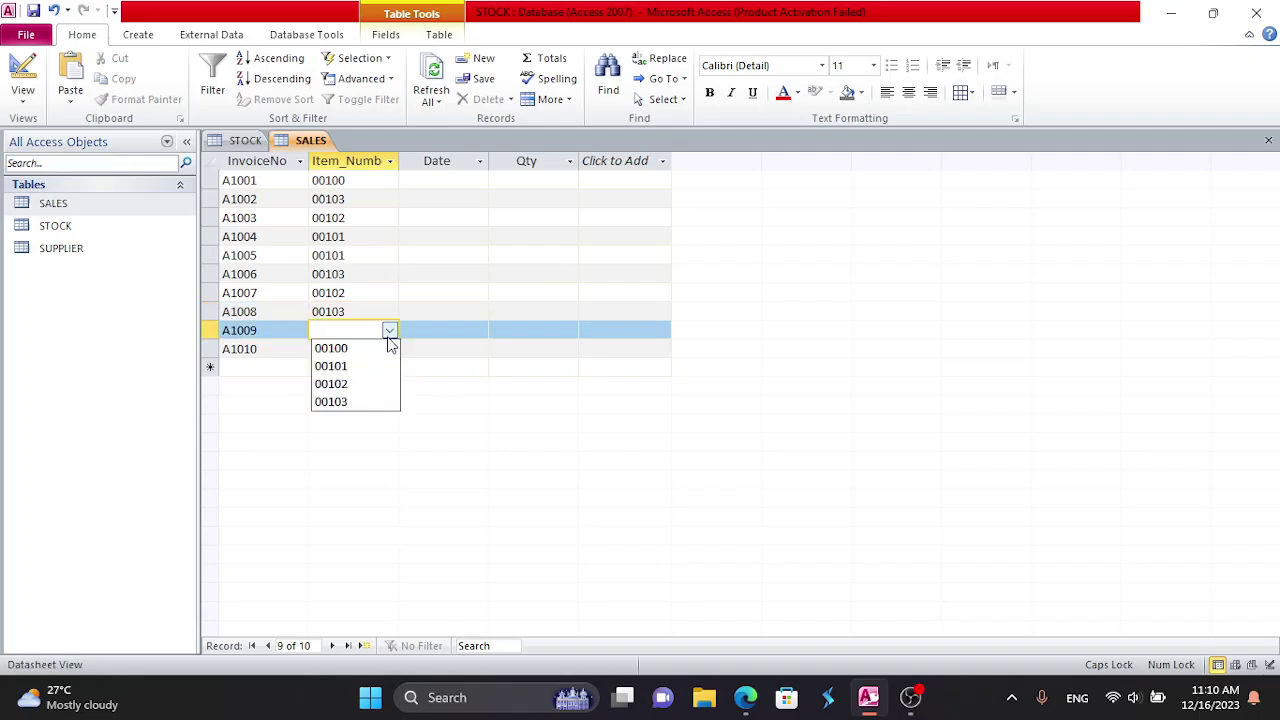
click(371, 366)
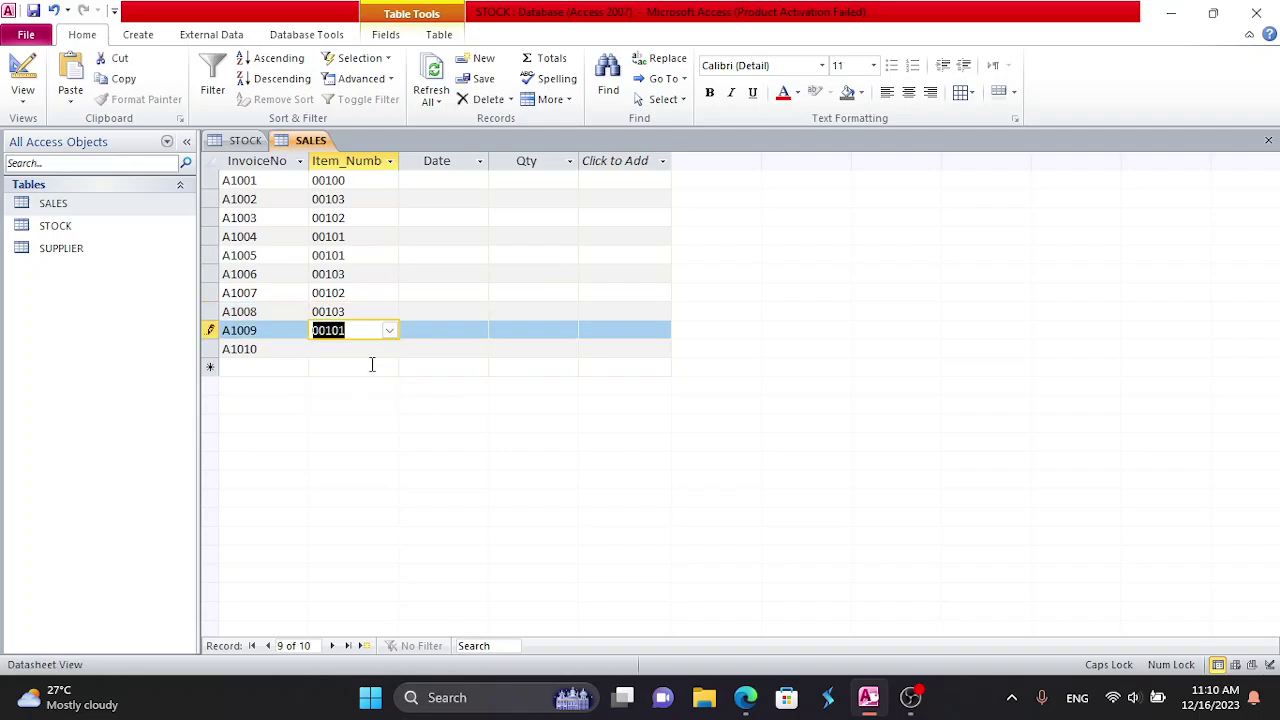
click(390, 349)
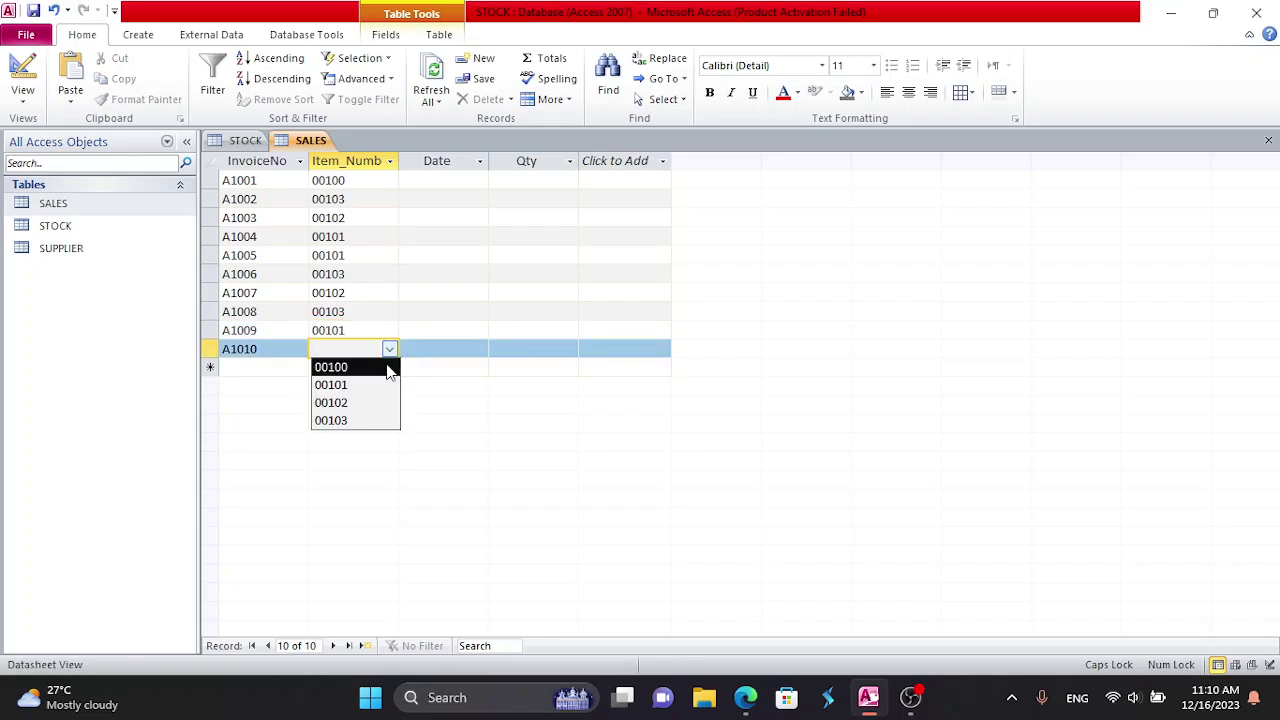
click(370, 402)
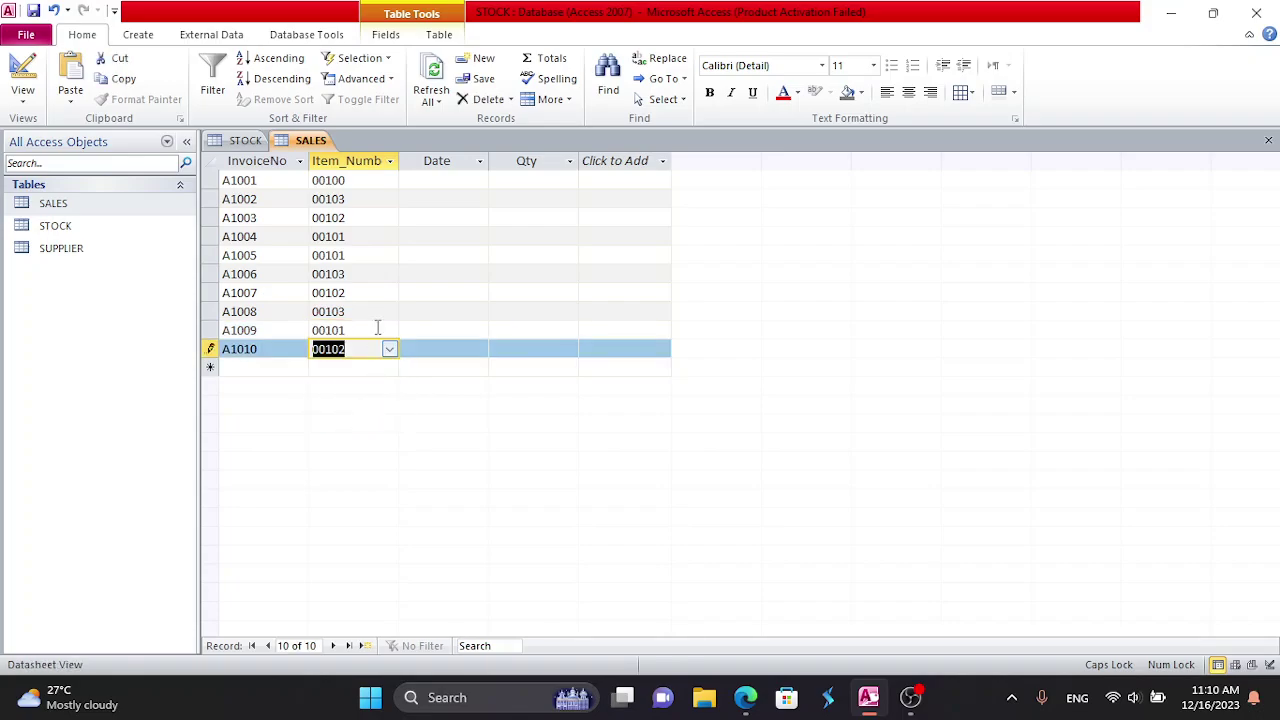
- Enter the date 2018/9/01 for invoices A1001 and A1002, copying the 2018/9/0 part for reuse
click(438, 180)
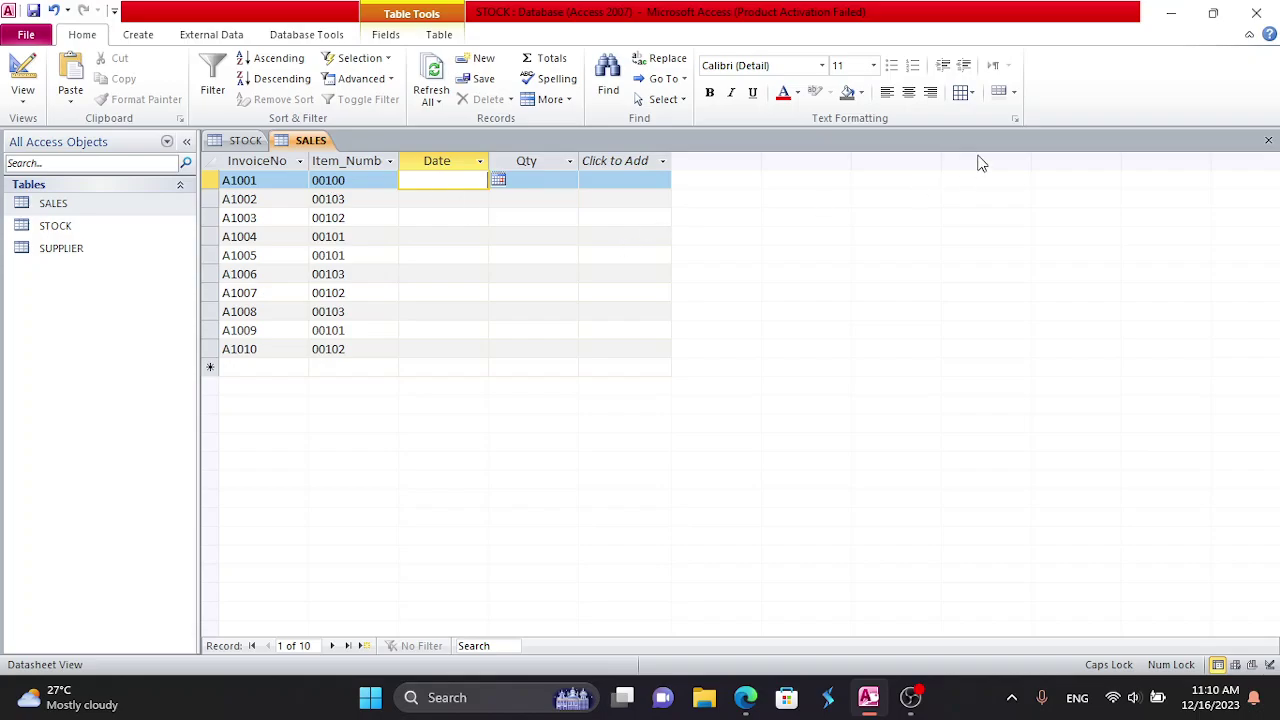
text(2018/9/01)
drag(416, 180, 486, 180)
key(ctrl+c)
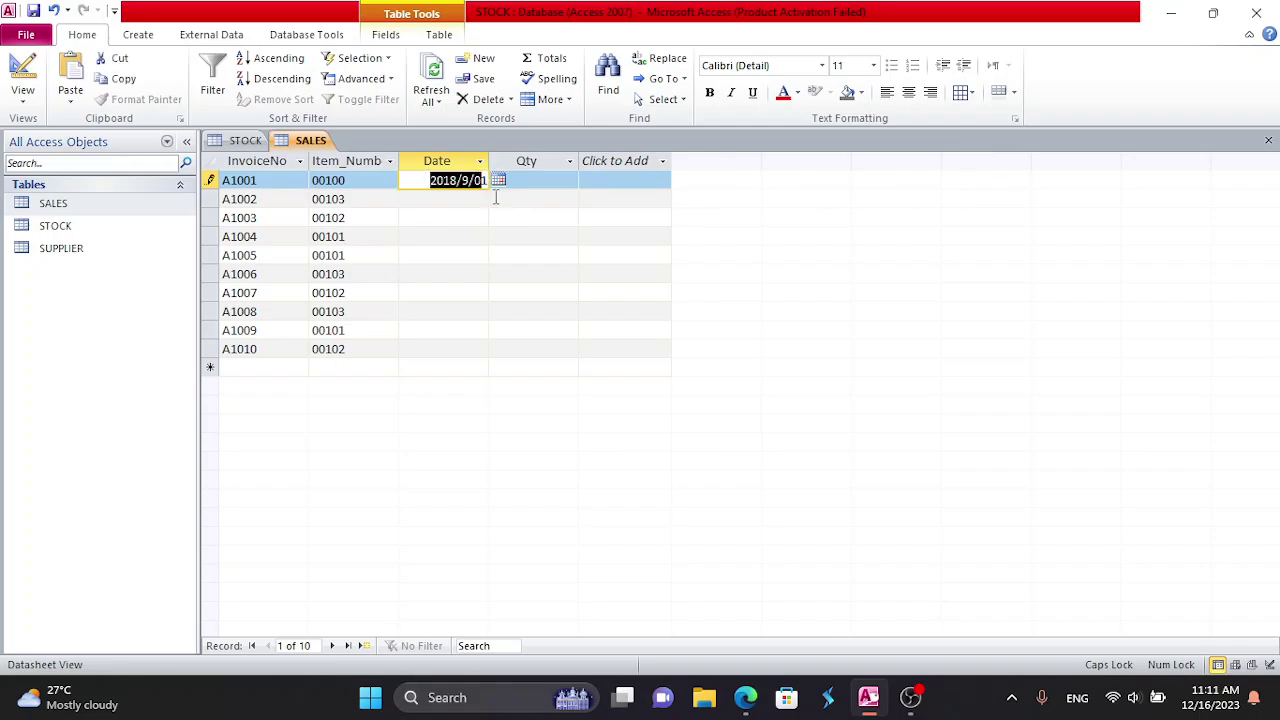
click(474, 199)
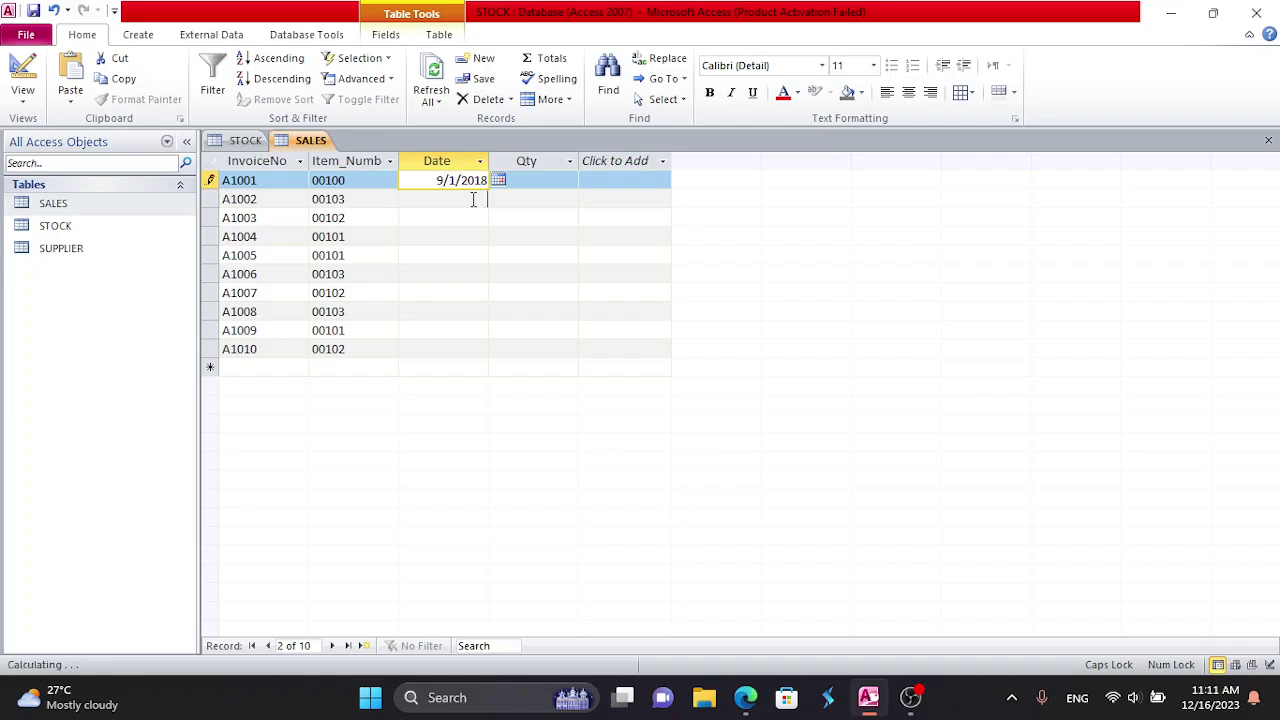
key(ctrl+v)
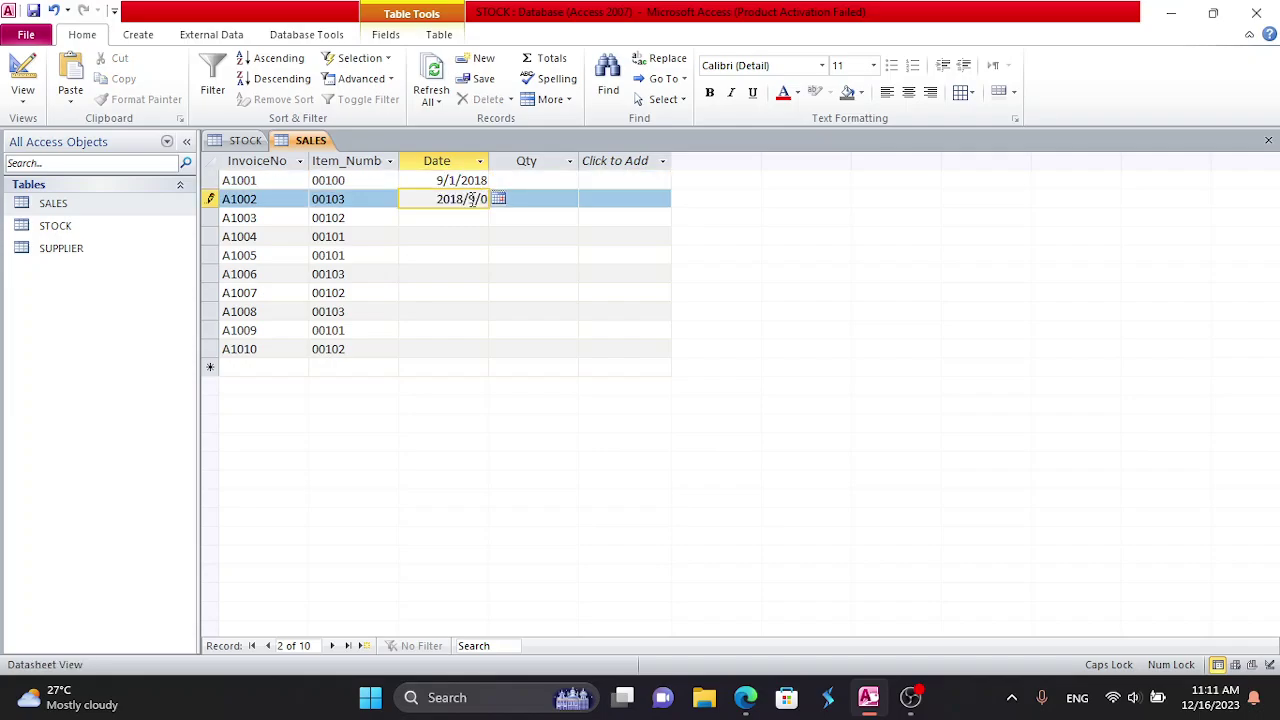
text(1)
- Enter the date 2018/9/02 for invoices A1003, A1004 and A1005, reusing the copied date part
click(460, 218)
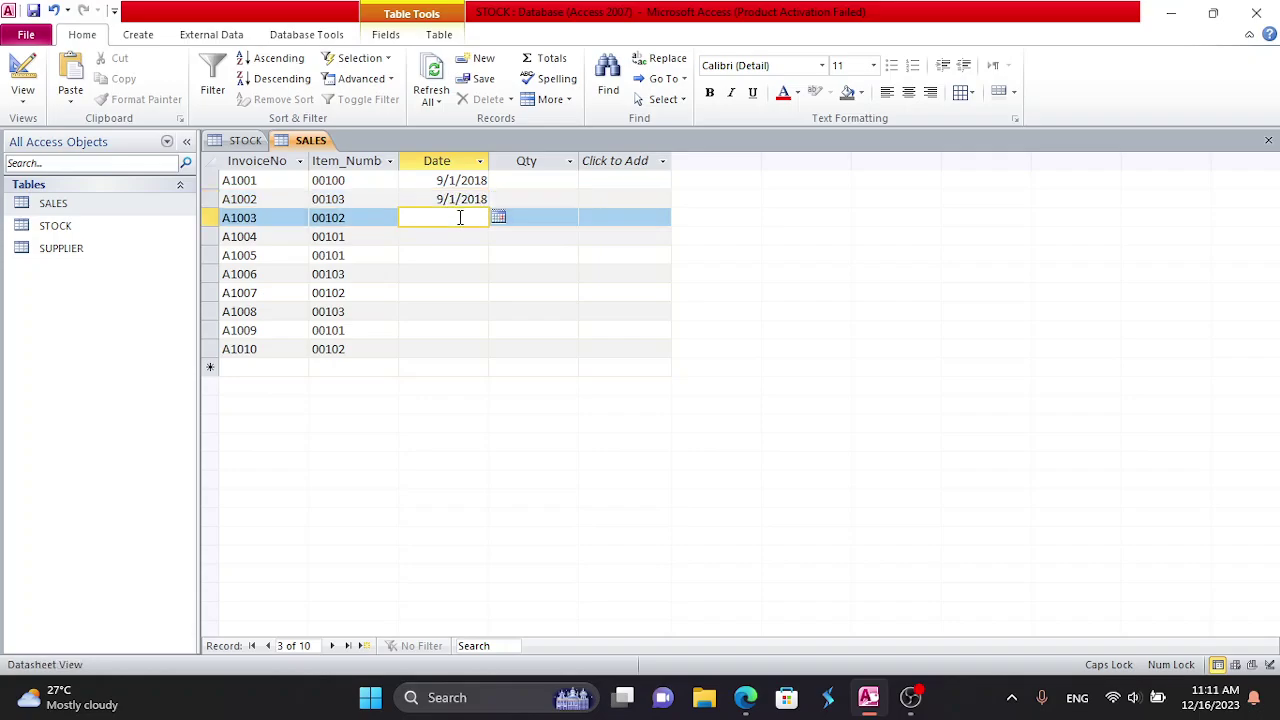
key(ctrl+v)
text(2)
click(465, 238)
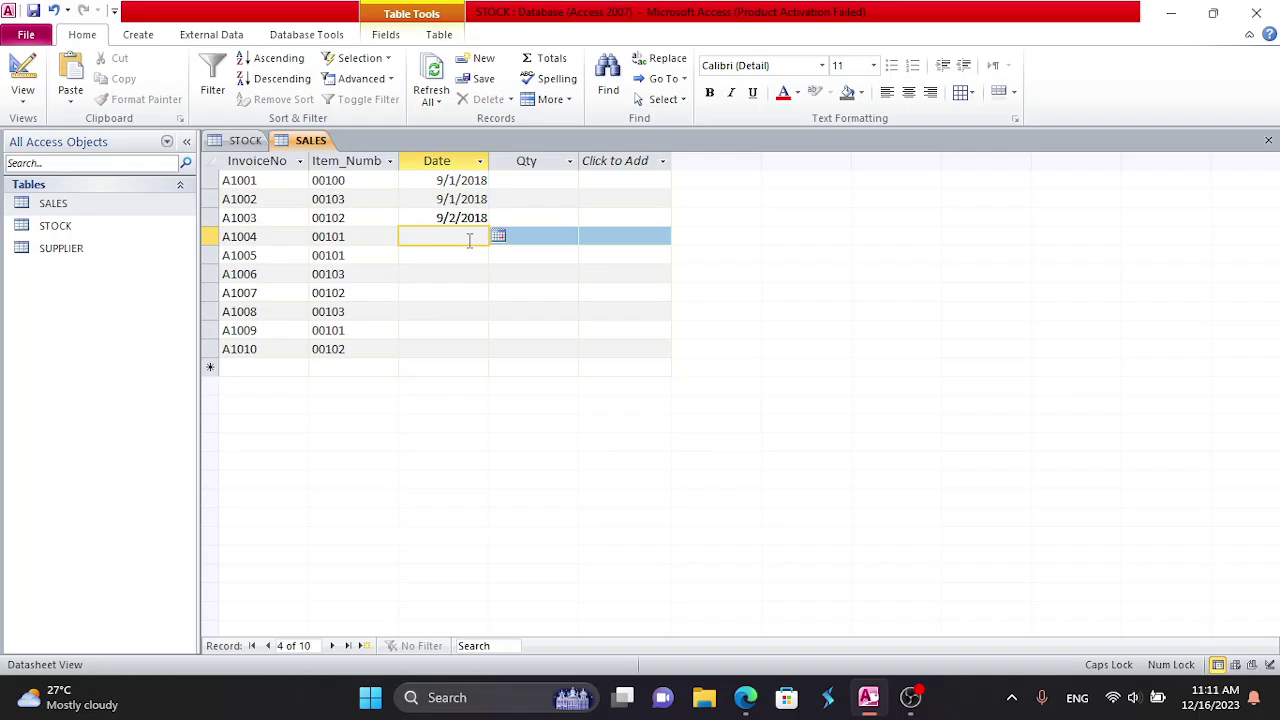
key(ctrl+v)
text(2)
click(466, 255)
key(ctrl+v)
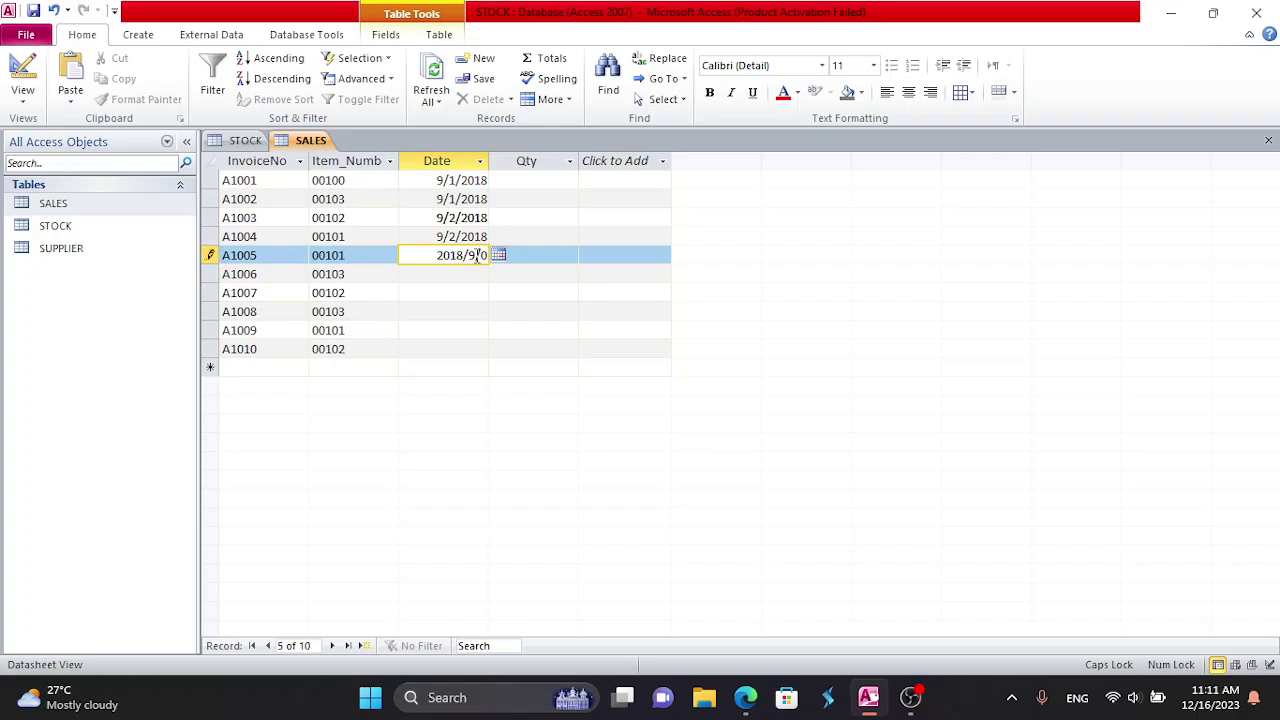
text(2)
- Enter the date 2018/9/03 for invoices A1006 and A1007 in the SALES table
click(466, 277)
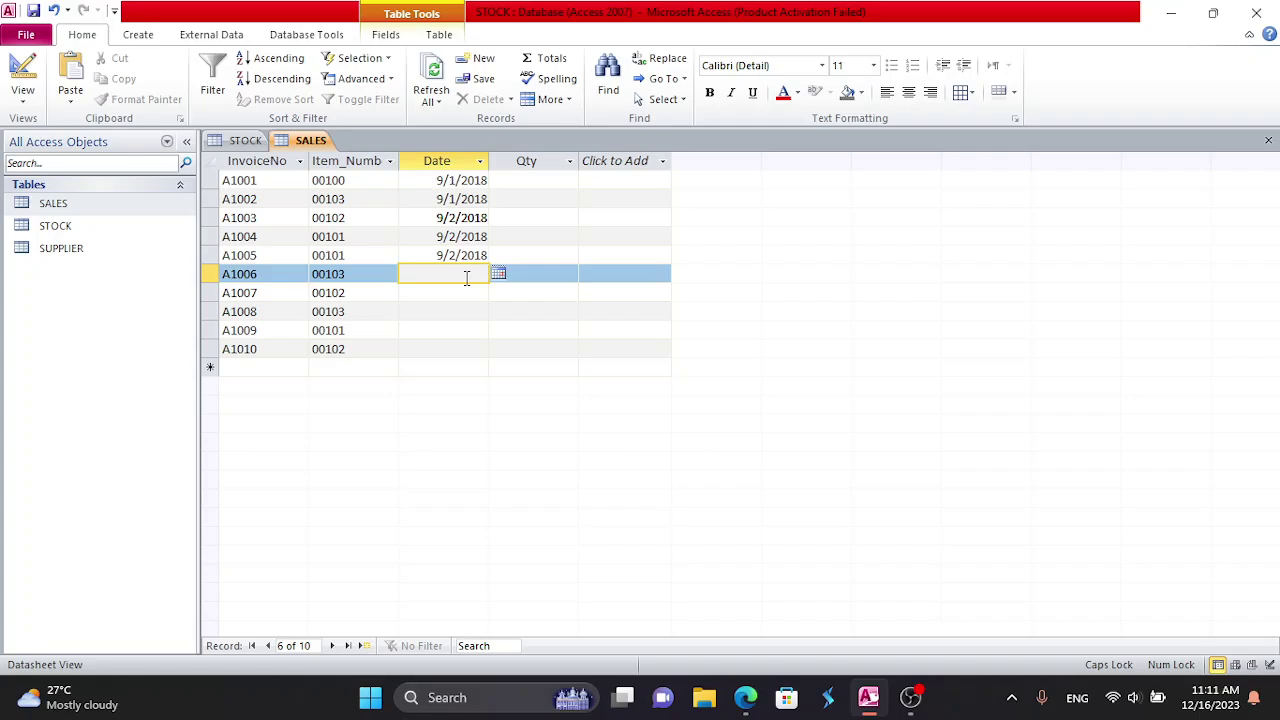
key(ctrl+v)
text(3)
click(468, 291)
key(ctrl+v)
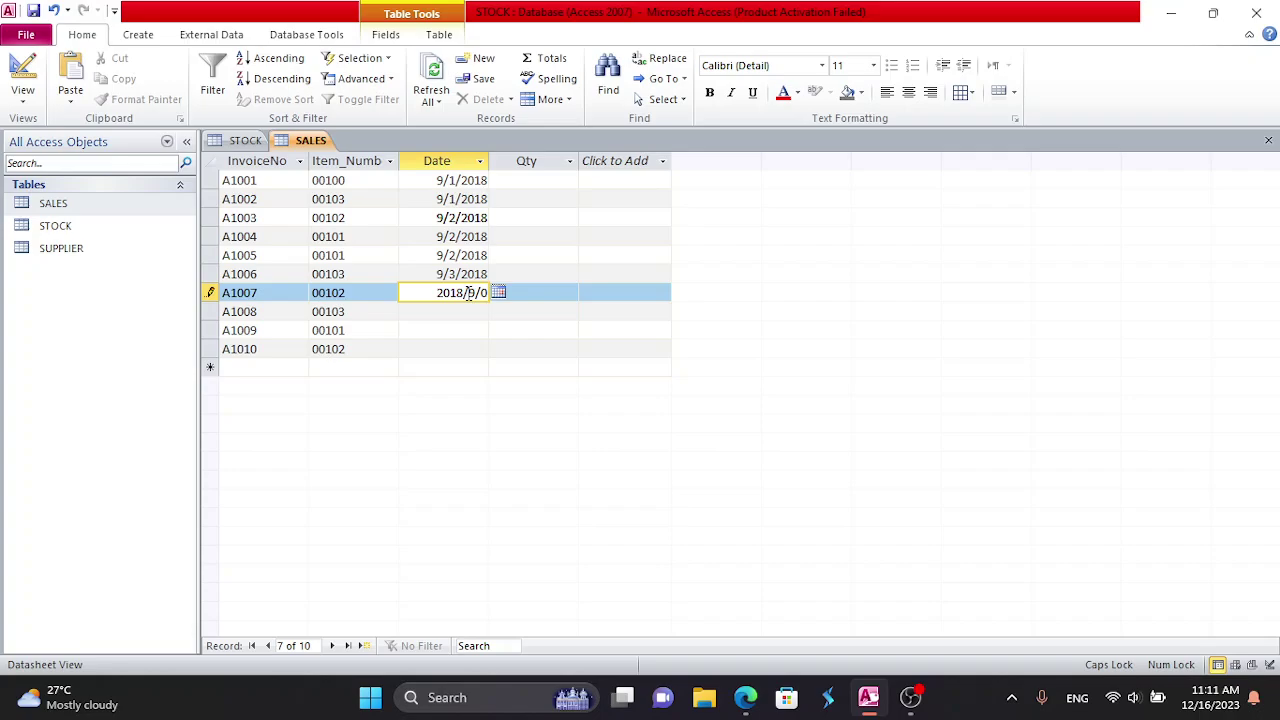
text(3)
- Enter the date 2018/9/04 for invoices A1008, A1009 and A1010 in the SALES table
click(467, 311)
key(ctrl+v)
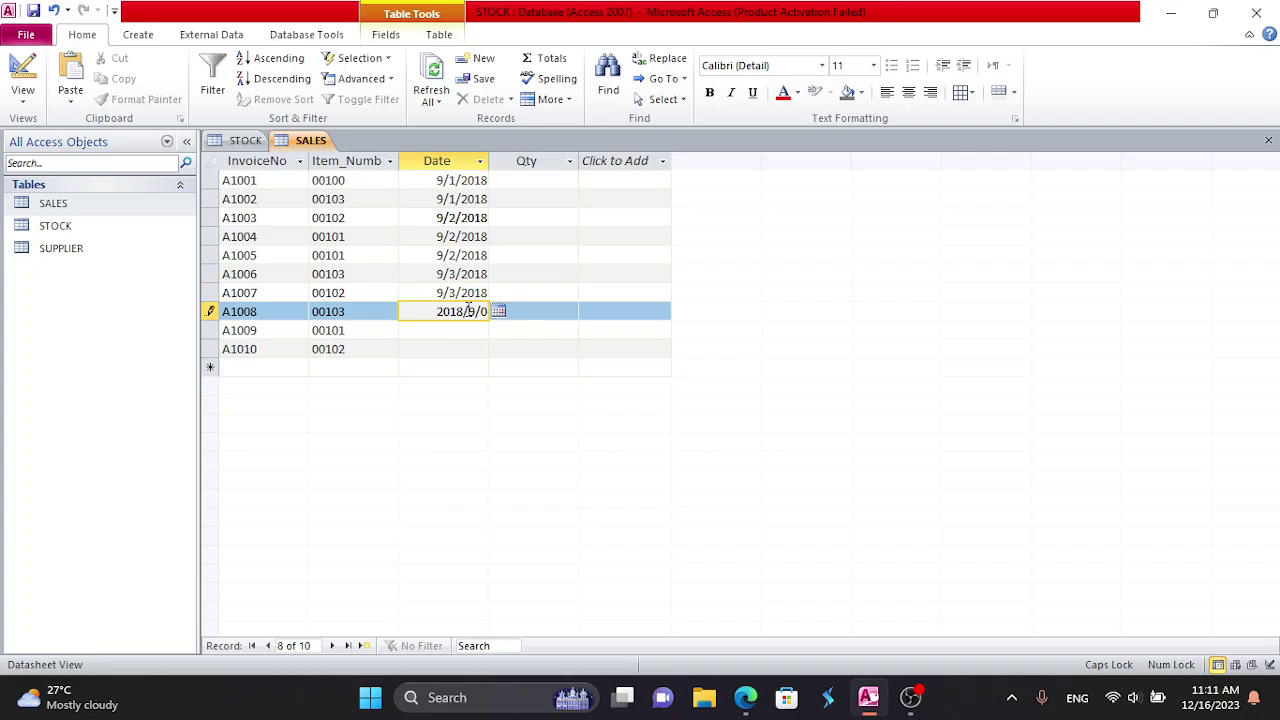
text(4)
click(467, 330)
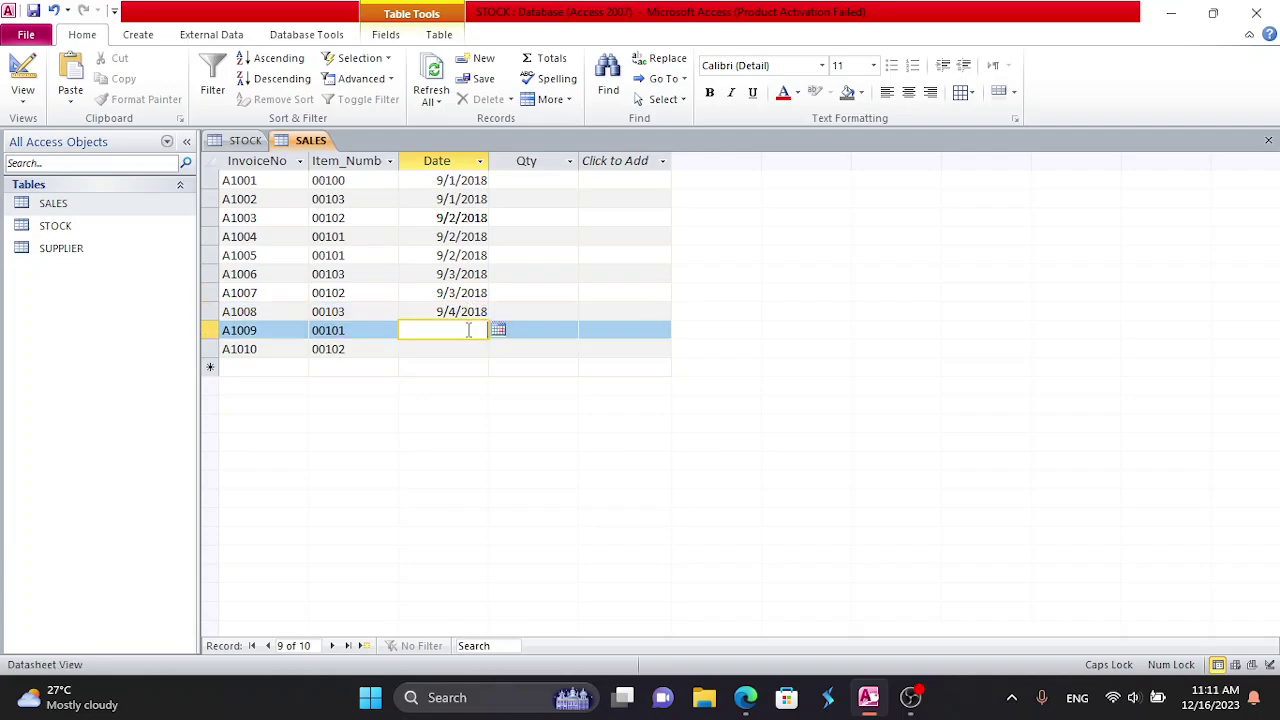
key(ctrl+v)
text(4)
click(465, 348)
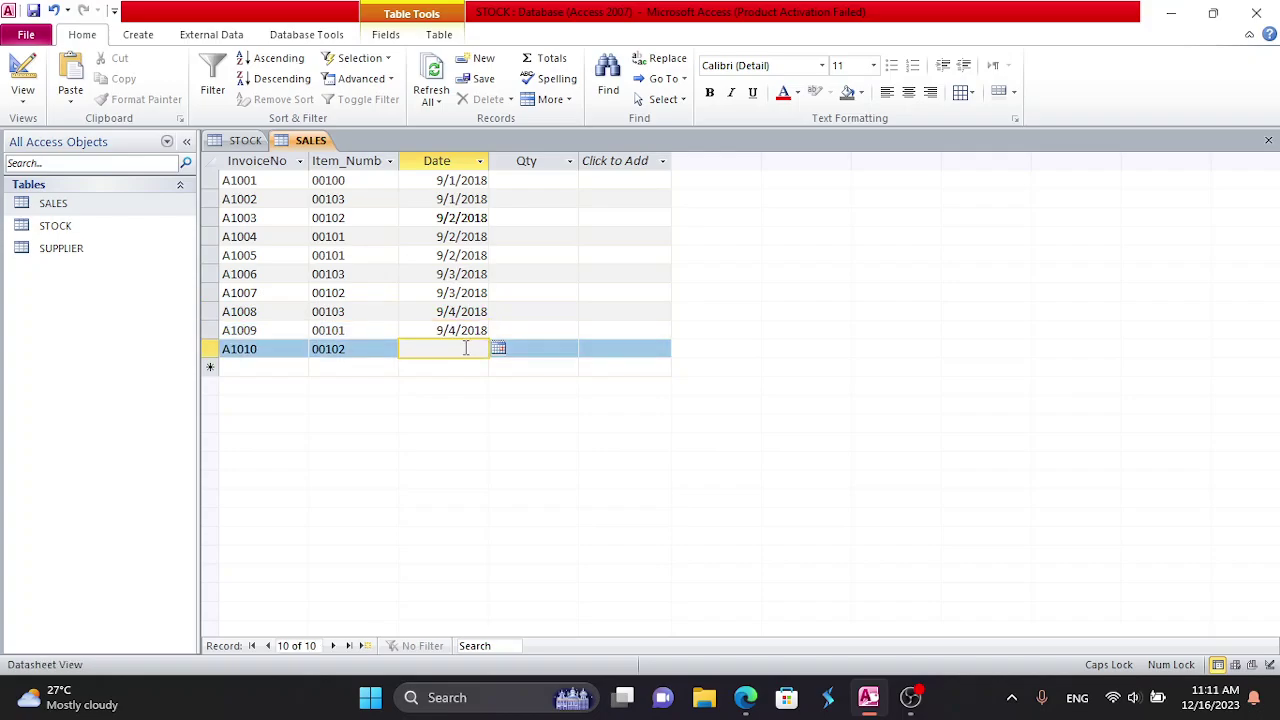
key(ctrl+v)
text(4)
click(555, 181)
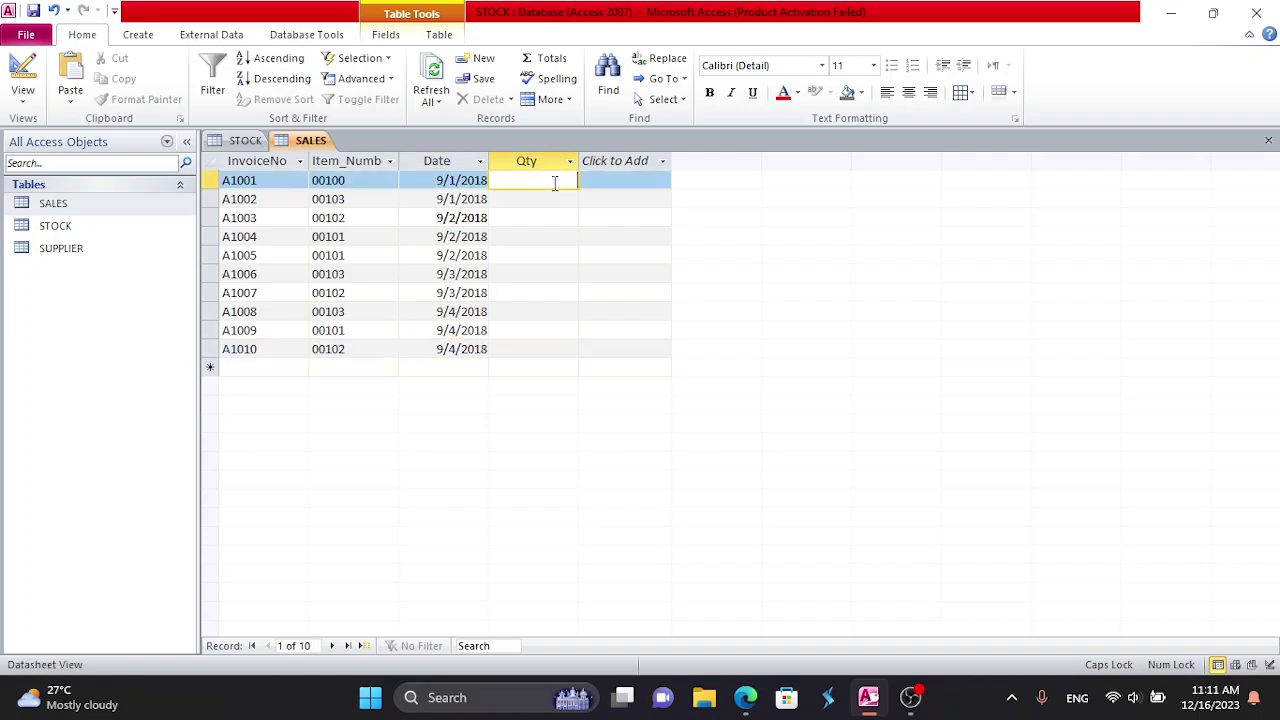